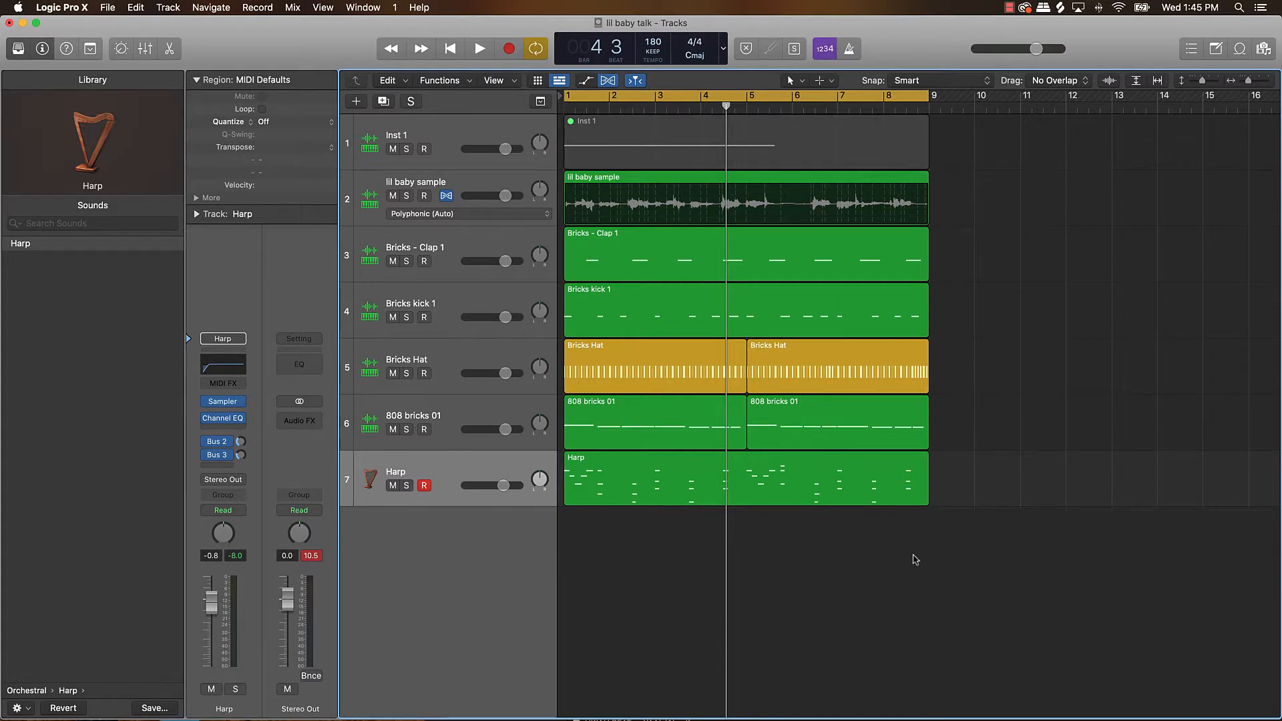
Play back the start of the loop and lower the Harp track's volume to -3.8 dB.
key(space)
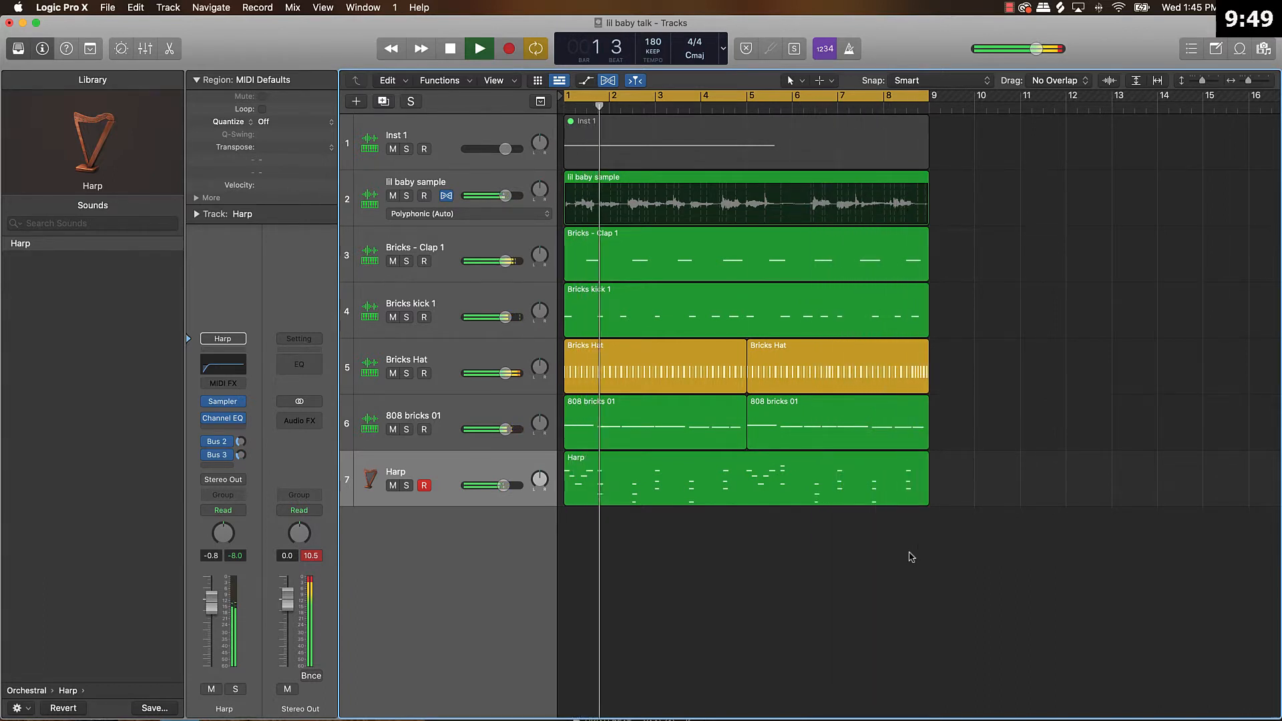
key(space)
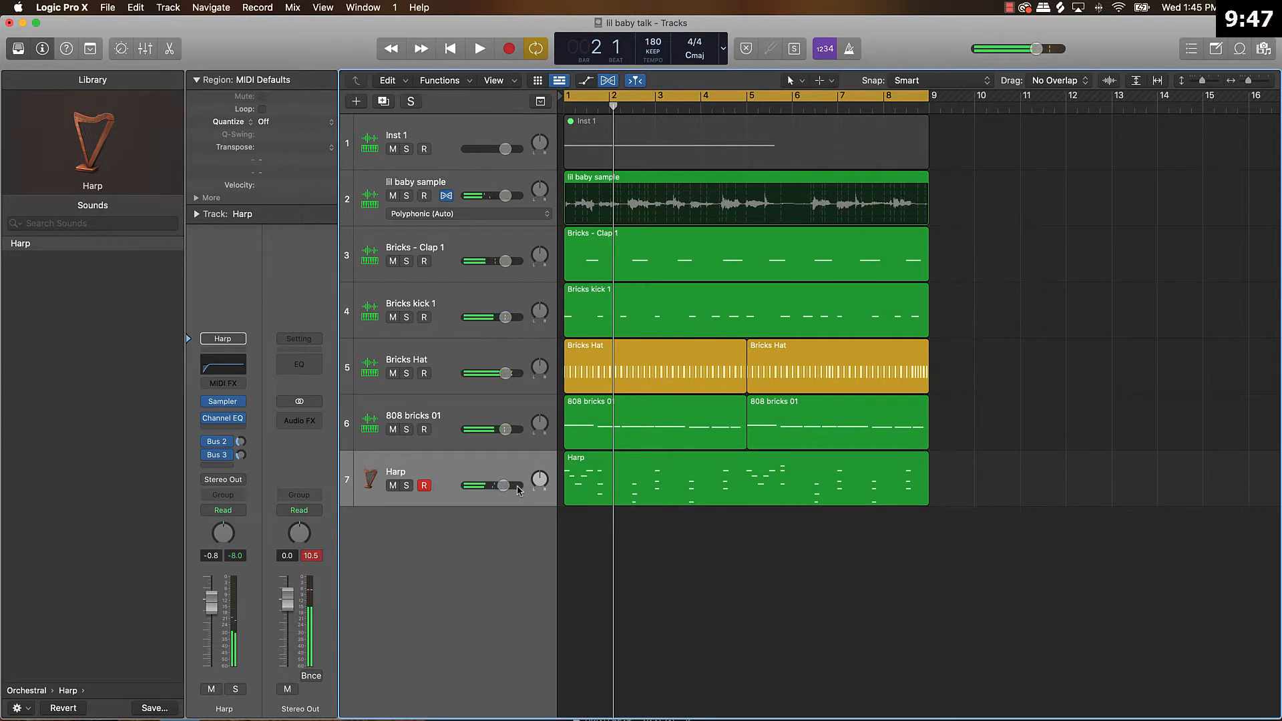
drag(505, 485, 496, 485)
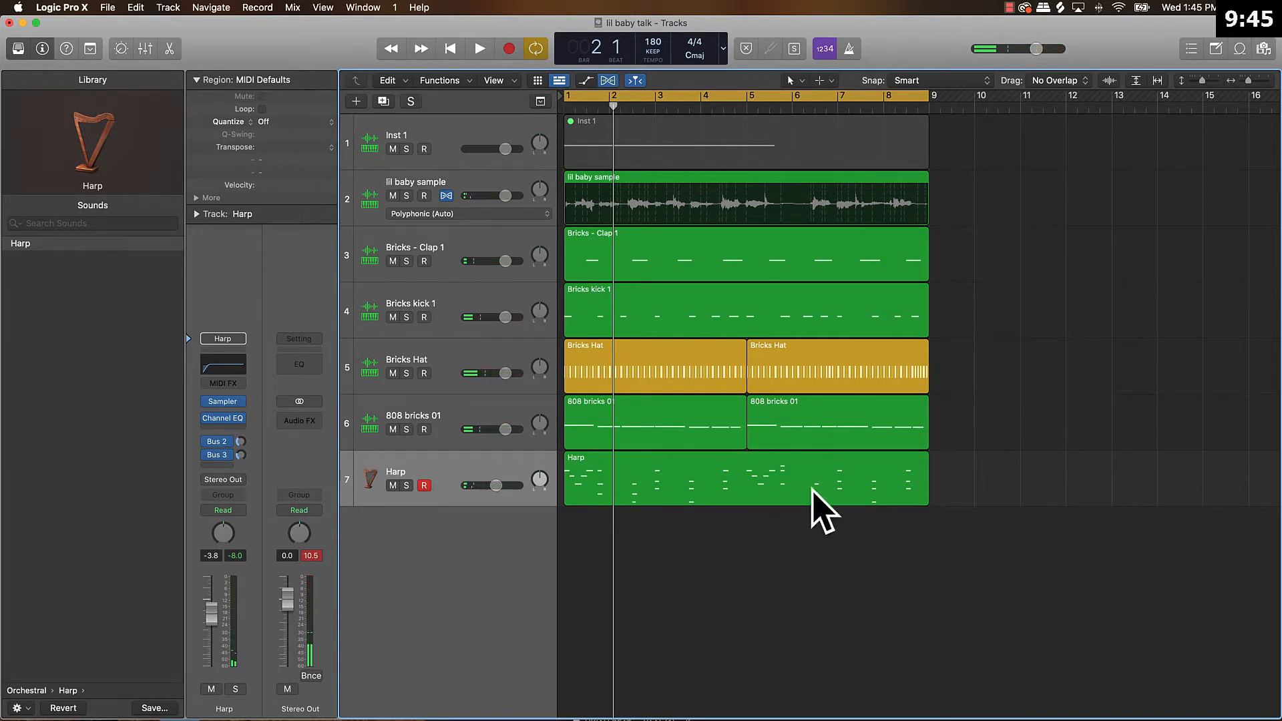
Examine the notes of the Harp region in the Piano Roll, closing the editor when done.
click(692, 483)
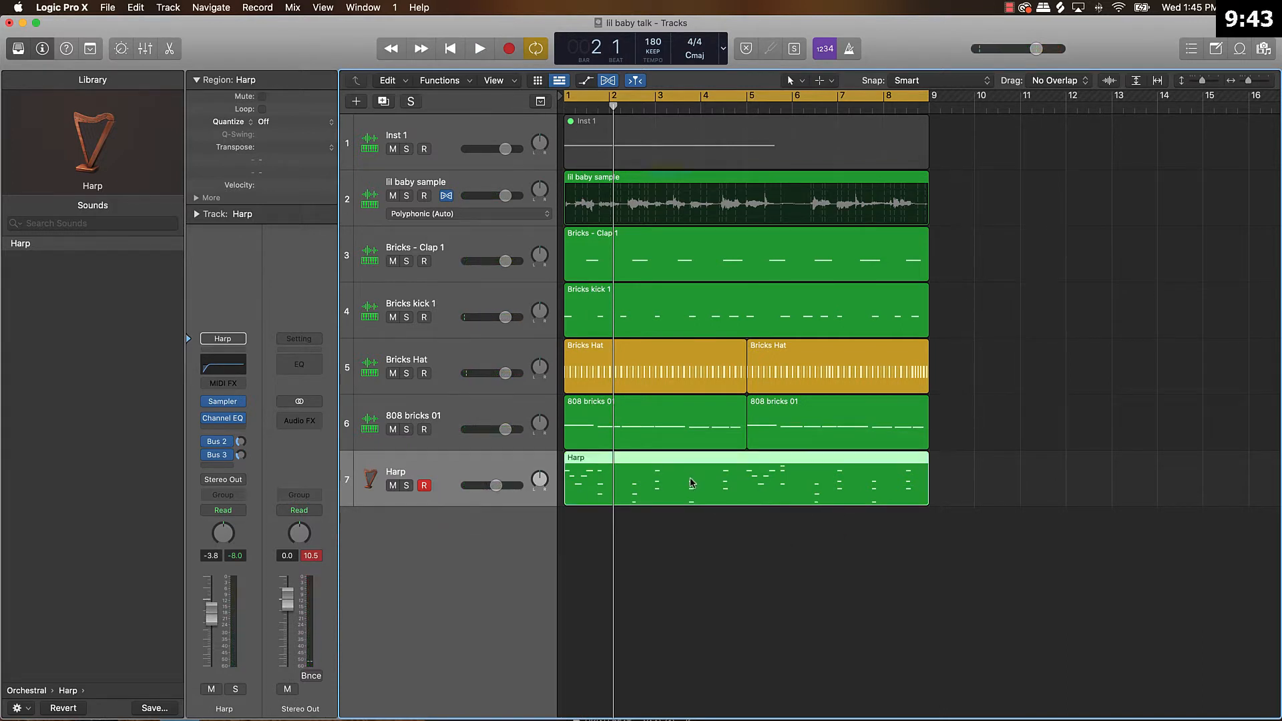
click(679, 525)
double_click(675, 487)
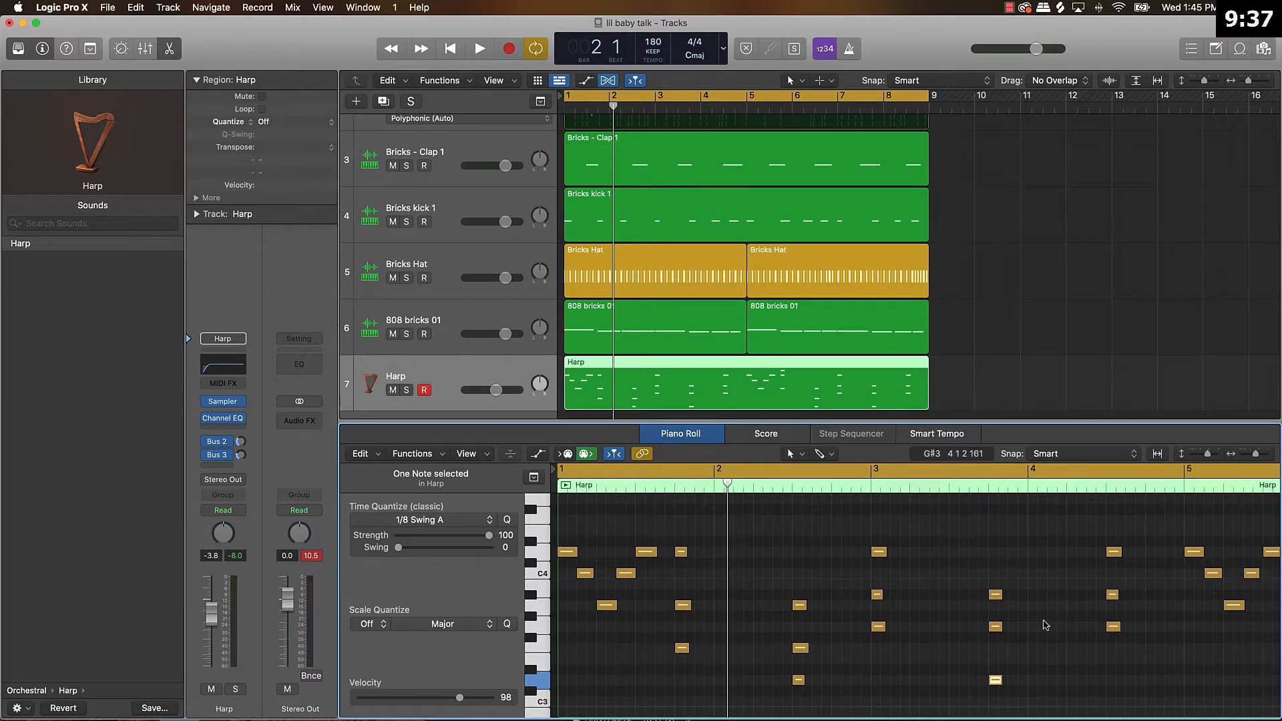
key(e)
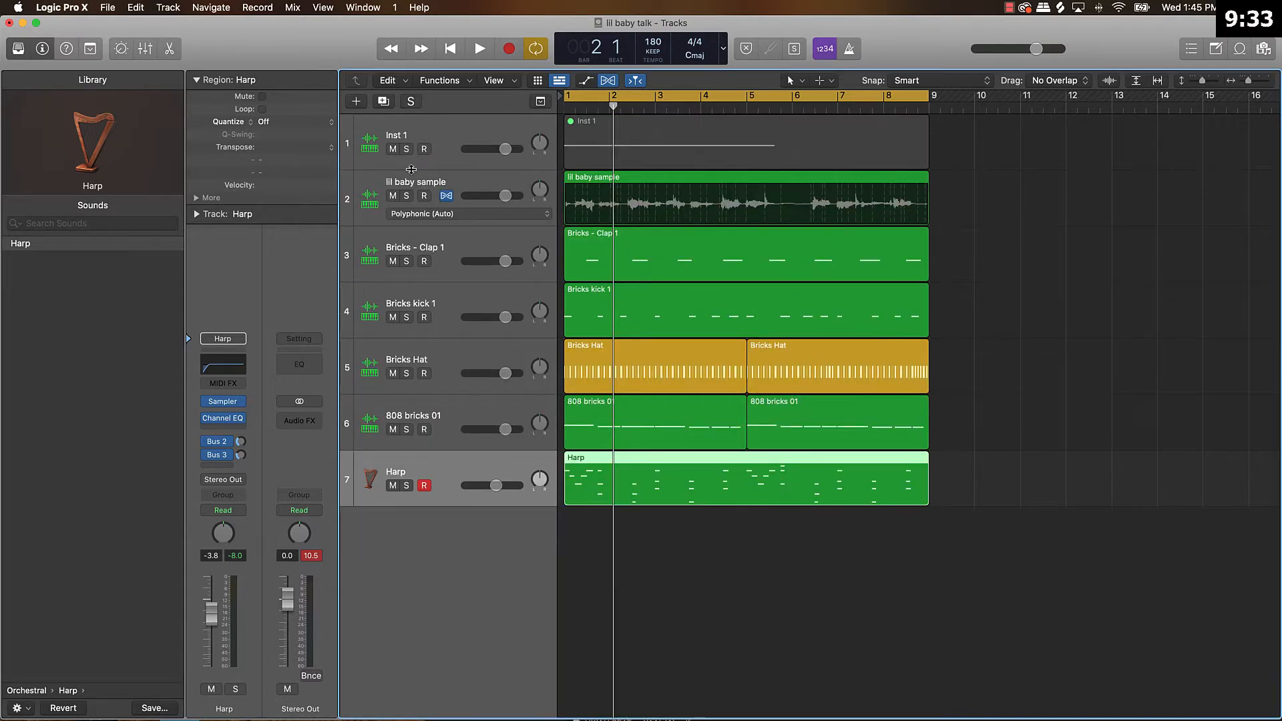
Save a copy of the project under the name "lil baby talk2" in the Logic folder.
click(1044, 244)
key(super+shift+s)
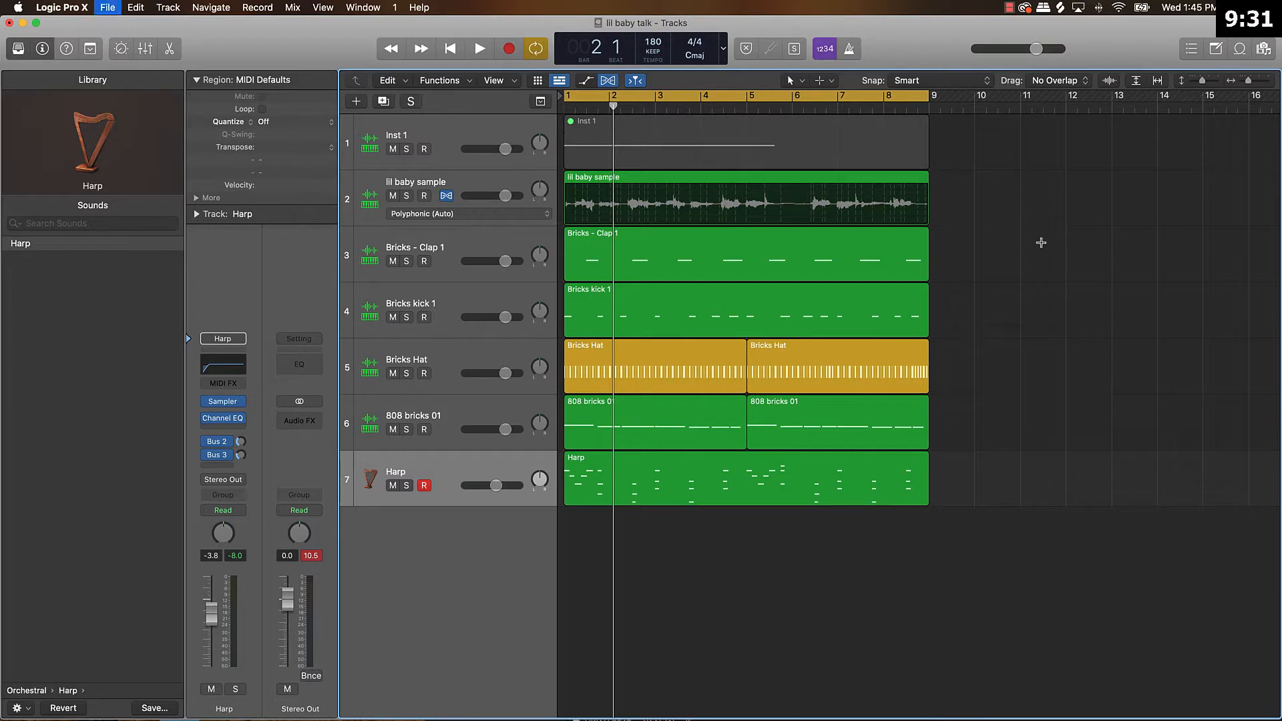
click(624, 173)
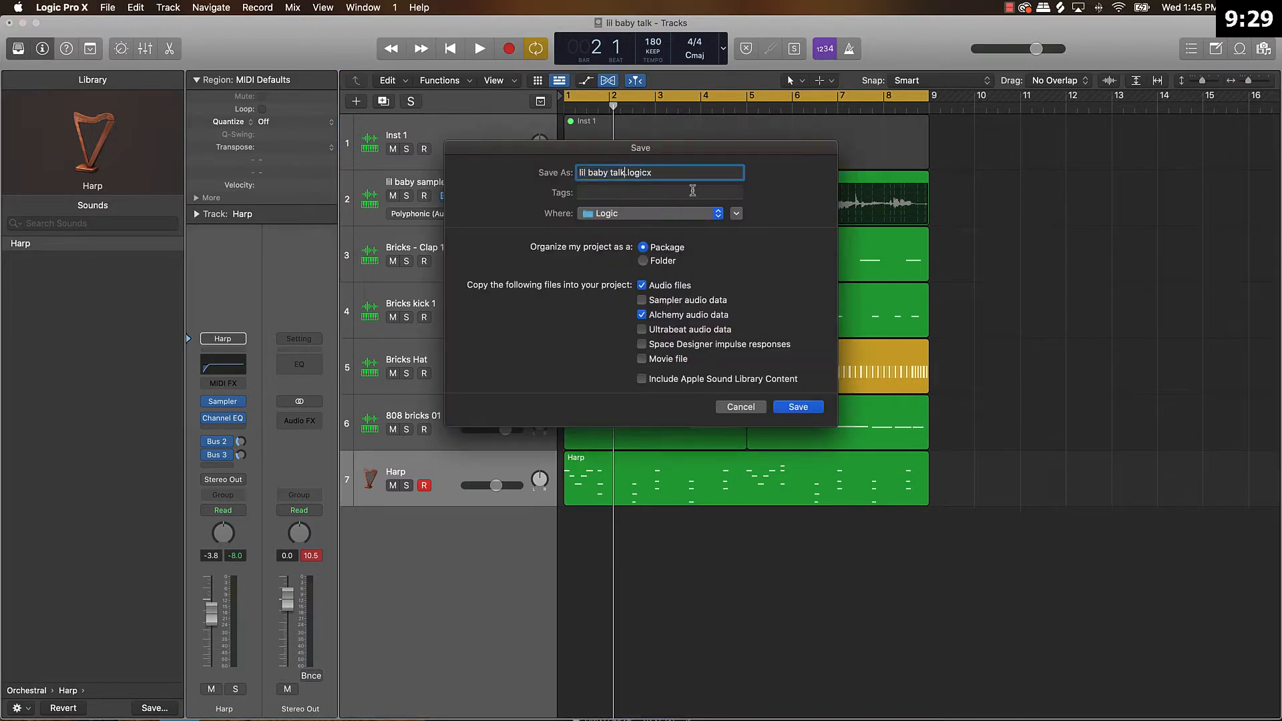
text(2)
click(793, 406)
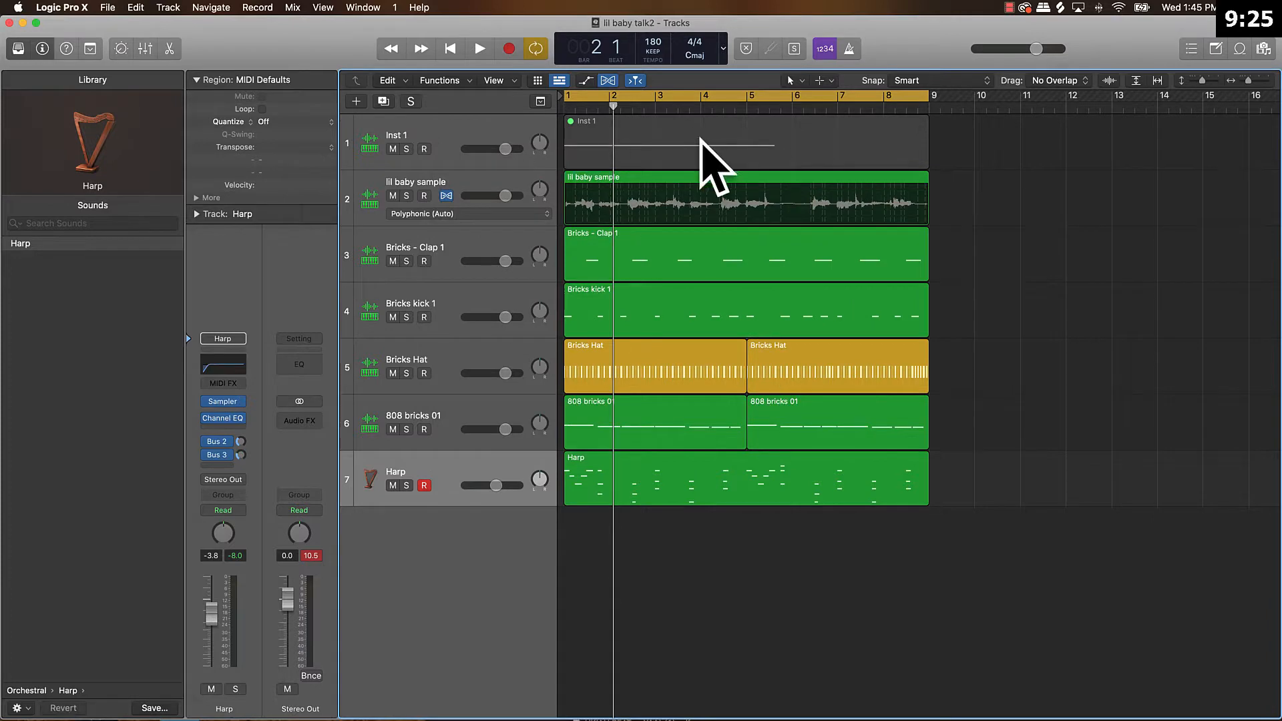
Delete the unused Inst 1 track together with its muted region.
click(421, 125)
key(Delete)
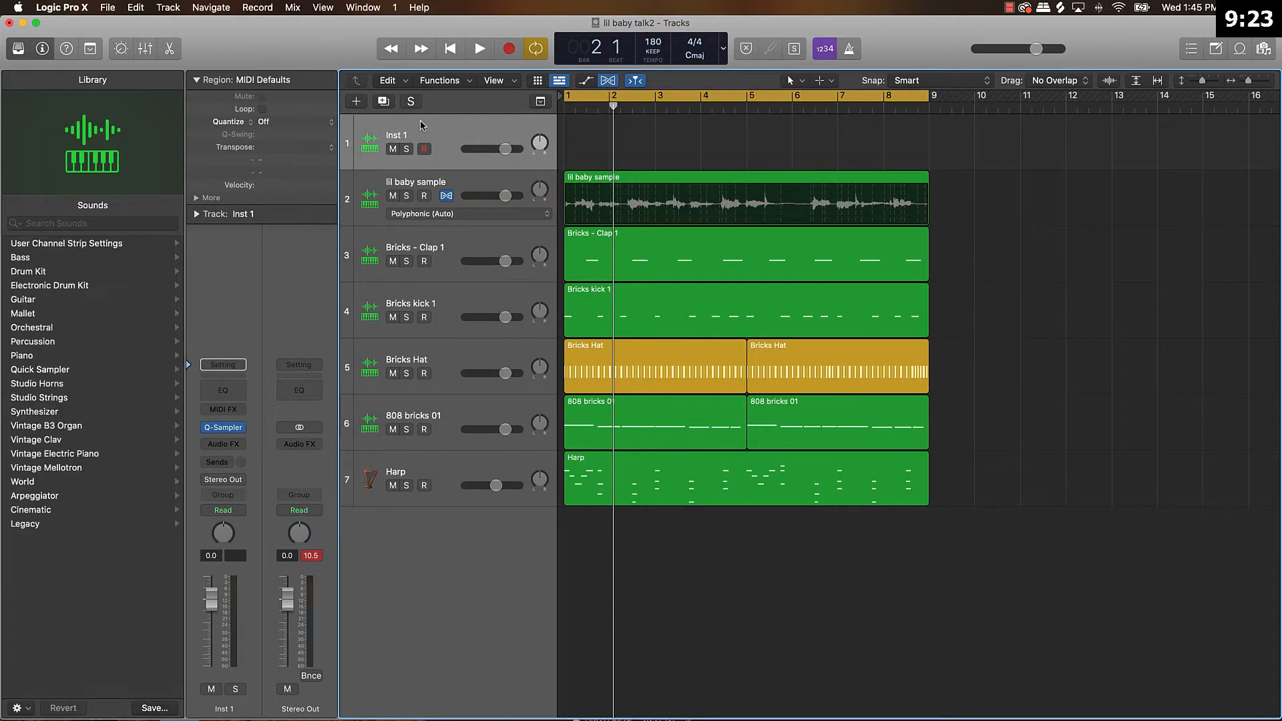
key(super+BackSpace)
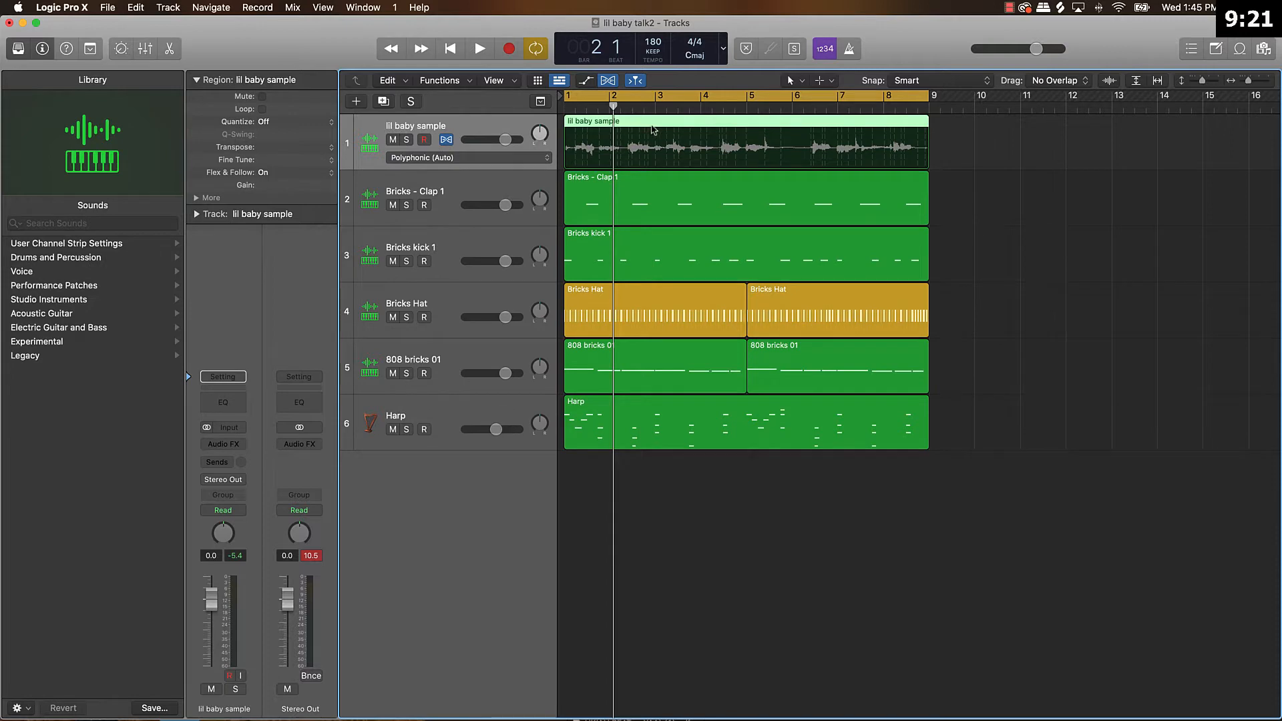
Export the lil baby sample region to the Desktop as a 24-bit WAVE audio file.
right_click(656, 122)
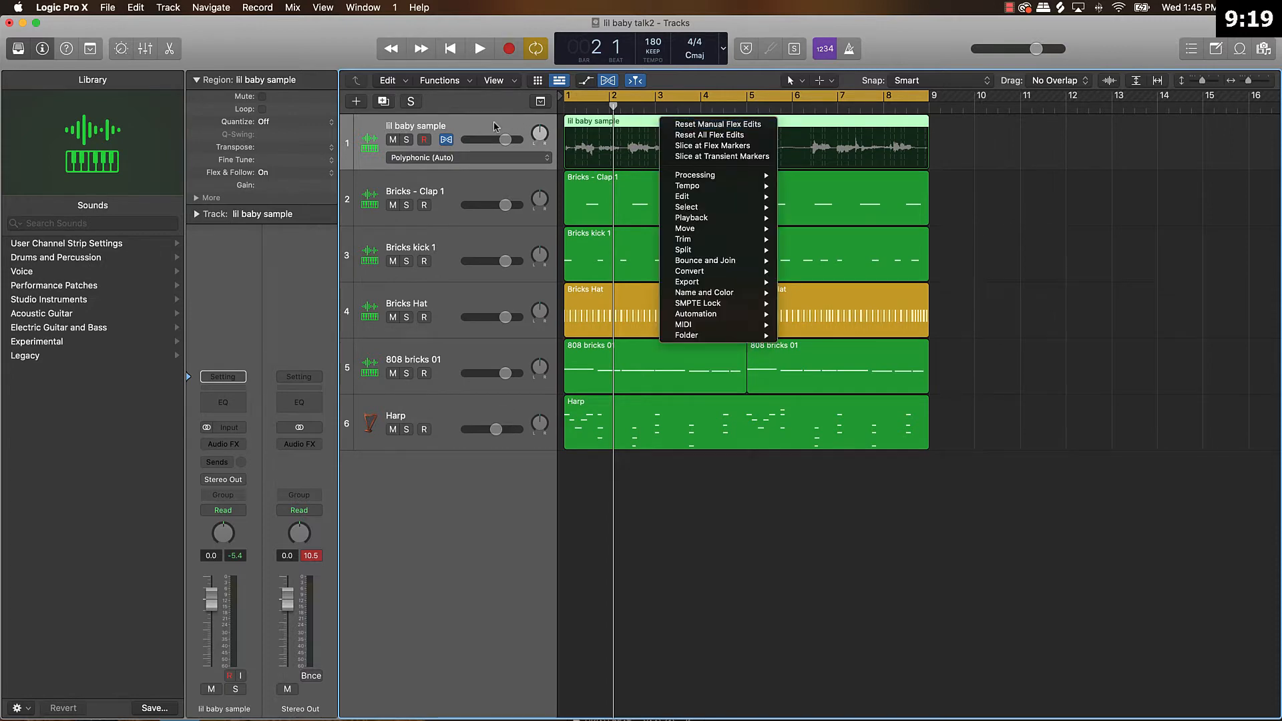
click(491, 125)
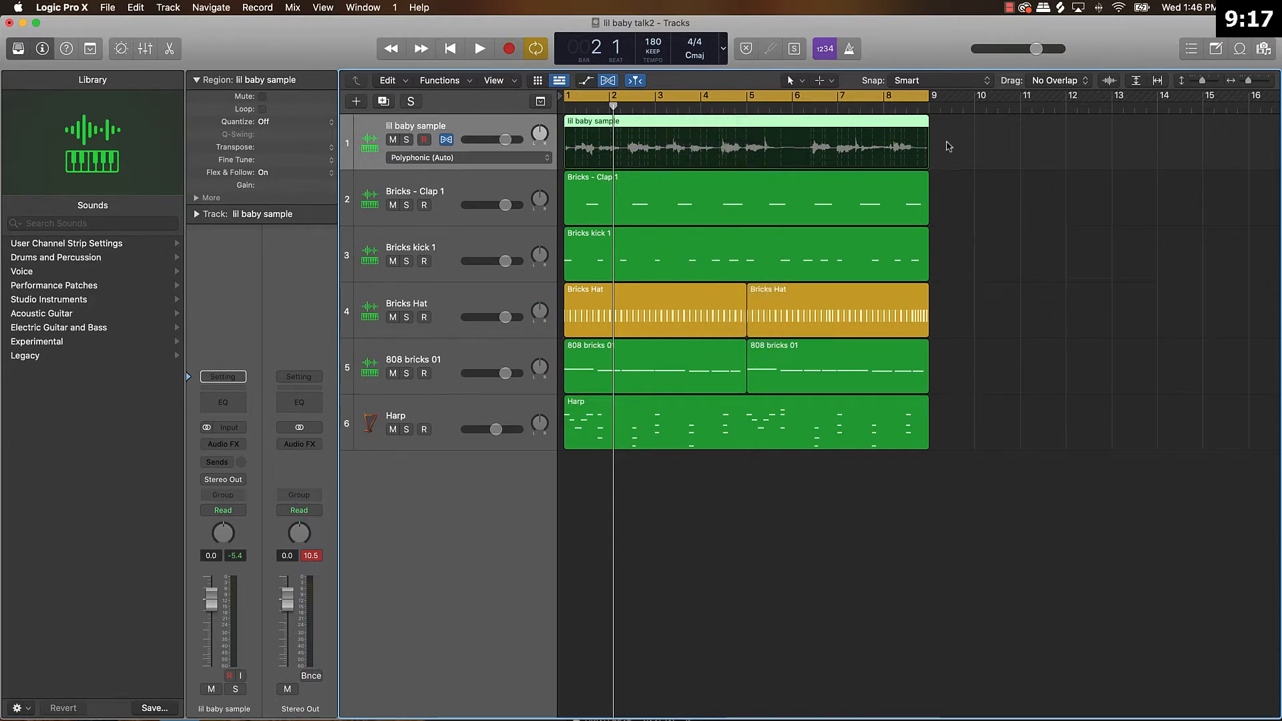
right_click(643, 123)
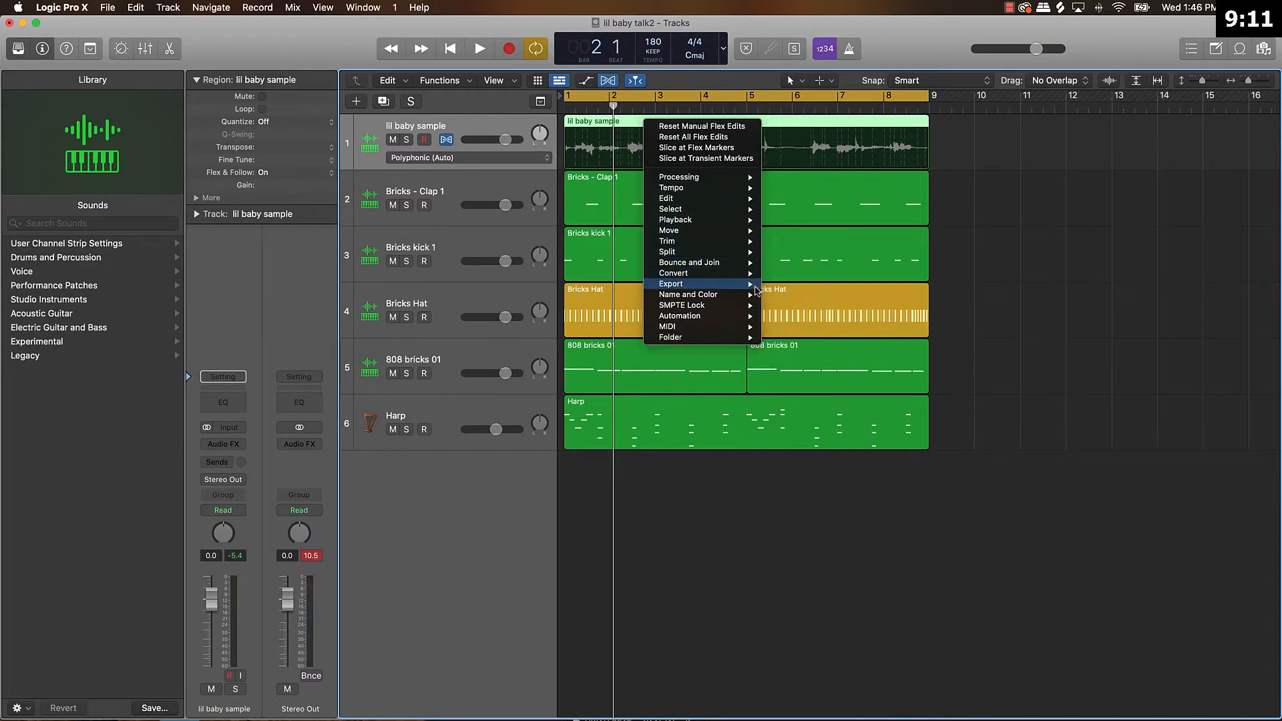
mouse_move(754, 285)
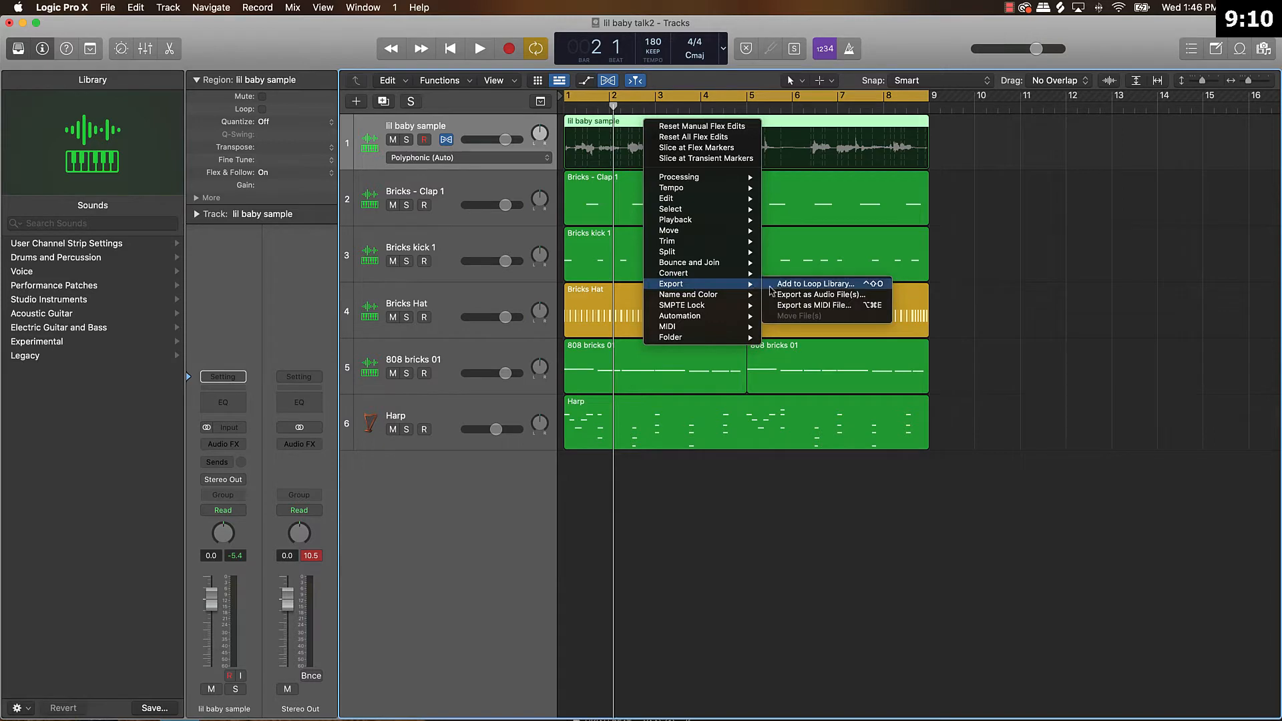
click(822, 295)
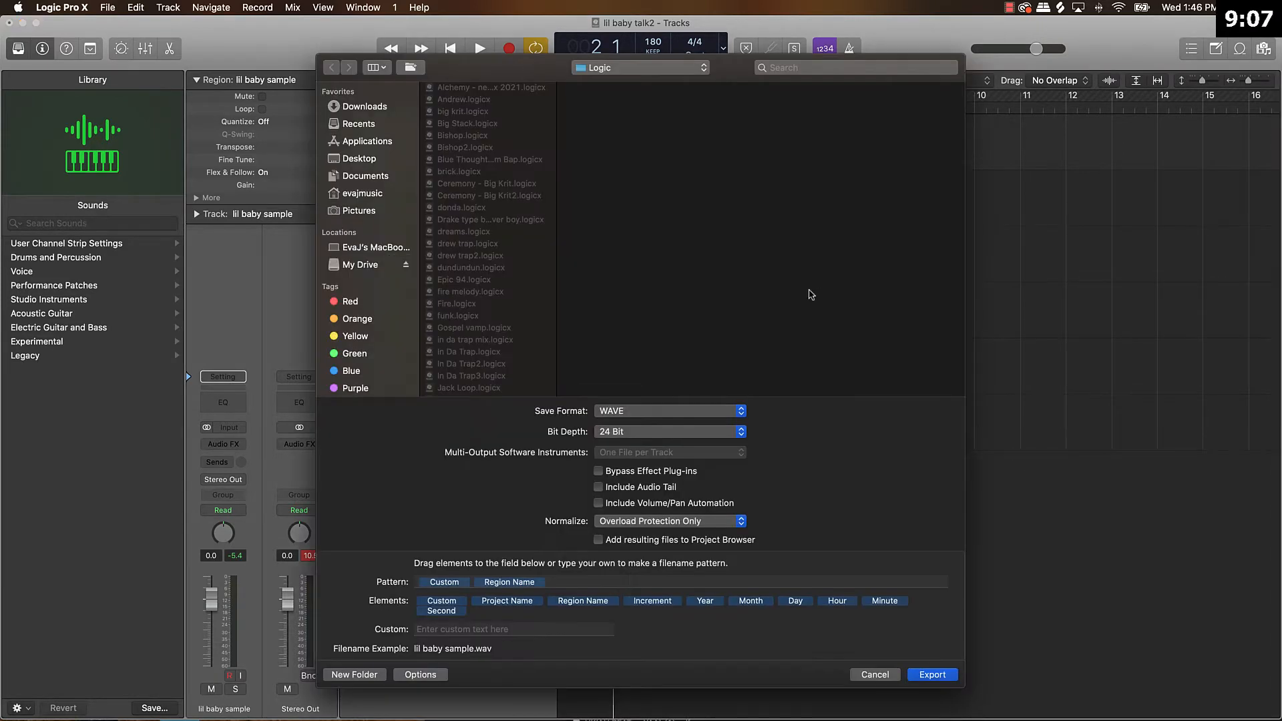
click(371, 162)
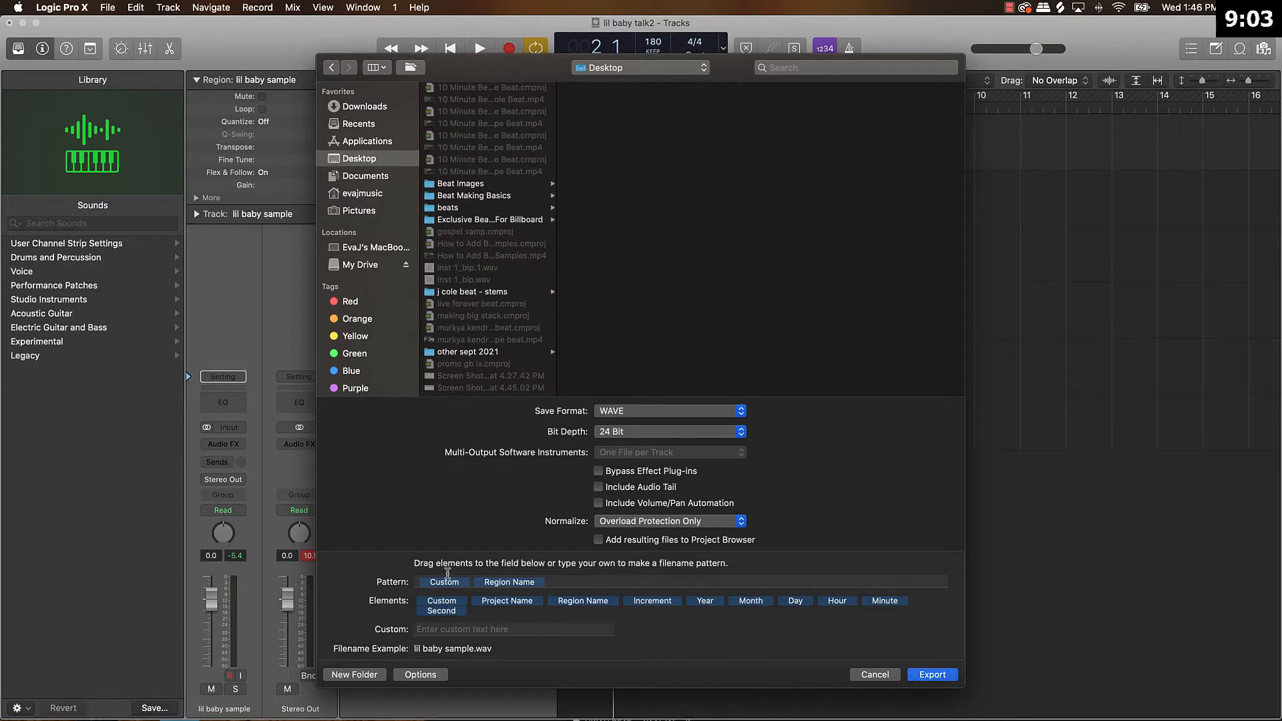
key(Return)
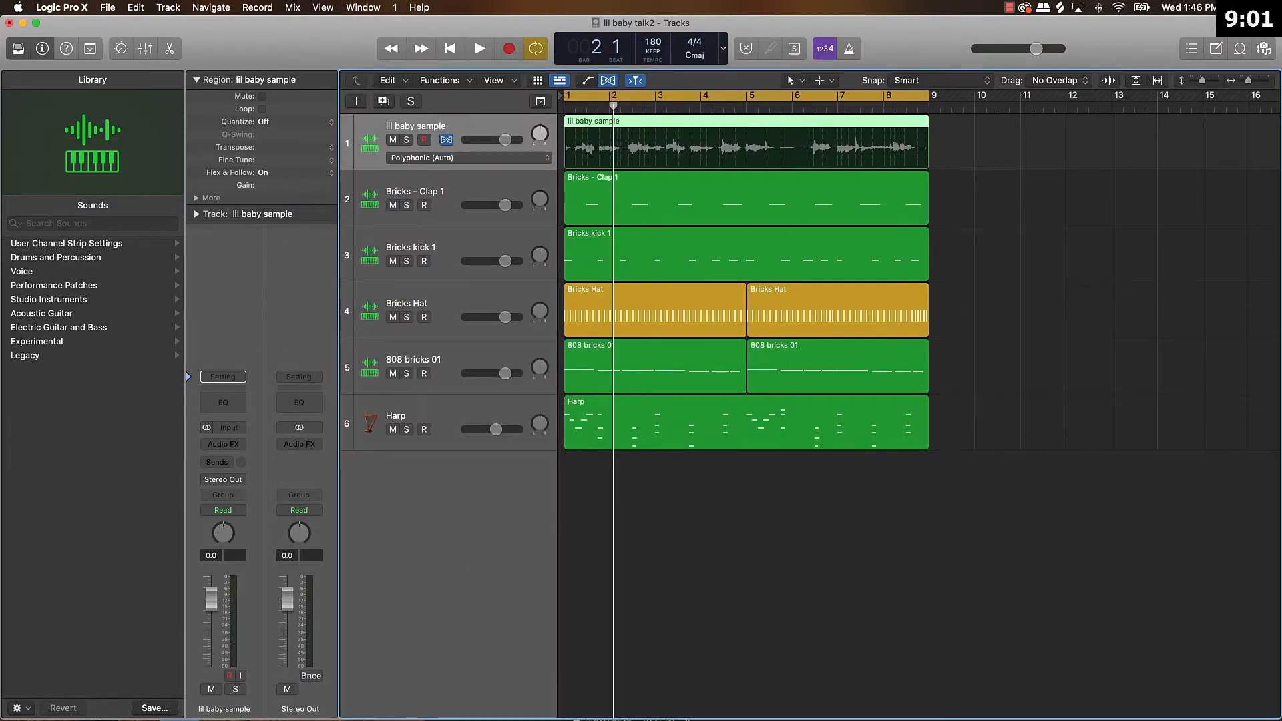
Import lil baby sample.wav from the Desktop onto a new audio track below Harp, starting at bar 1.
click(1263, 48)
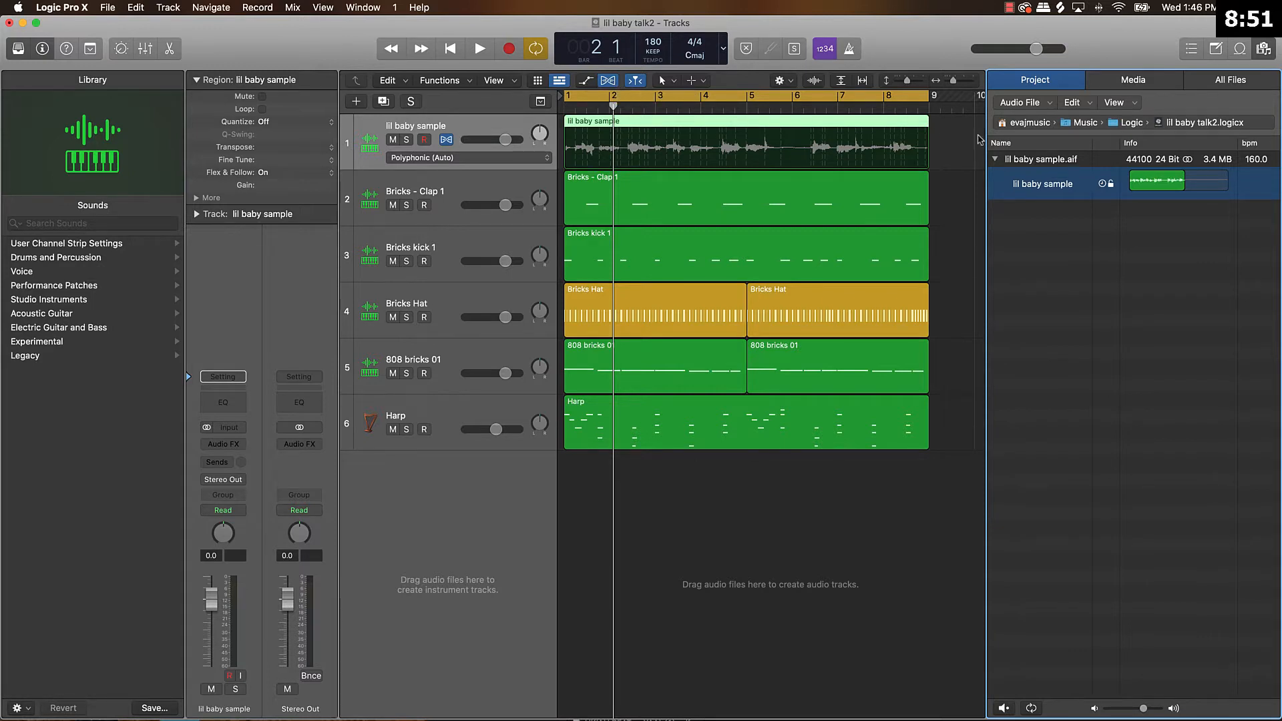
click(1239, 77)
double_click(1016, 225)
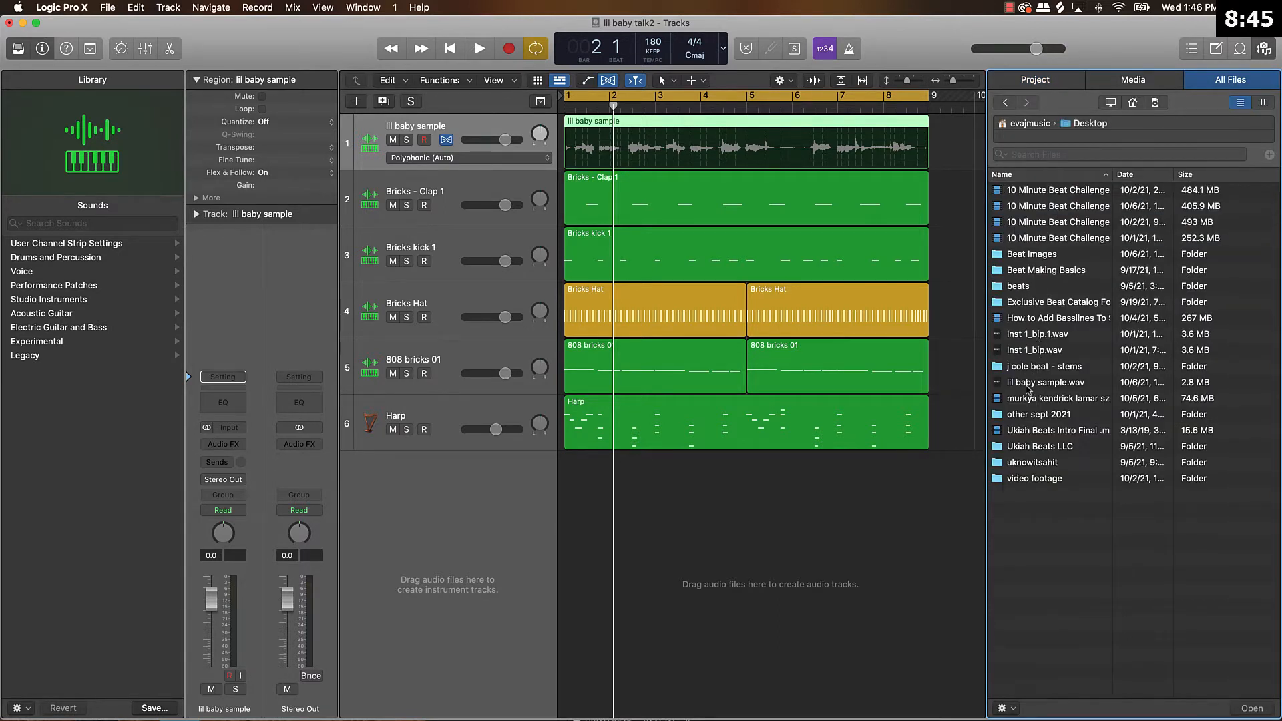
drag(1030, 384, 567, 513)
click(780, 553)
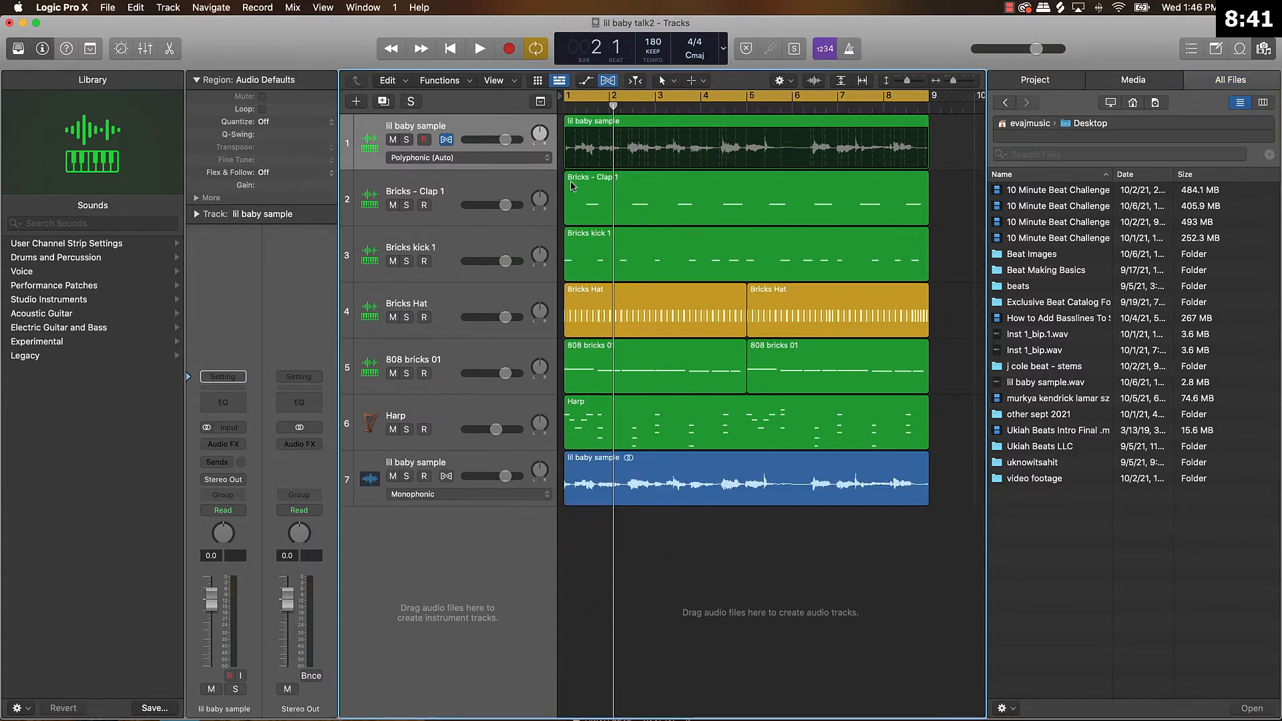
Delete the original green lil baby sample track and its flexed region.
click(477, 126)
key(Delete)
key(Delete)
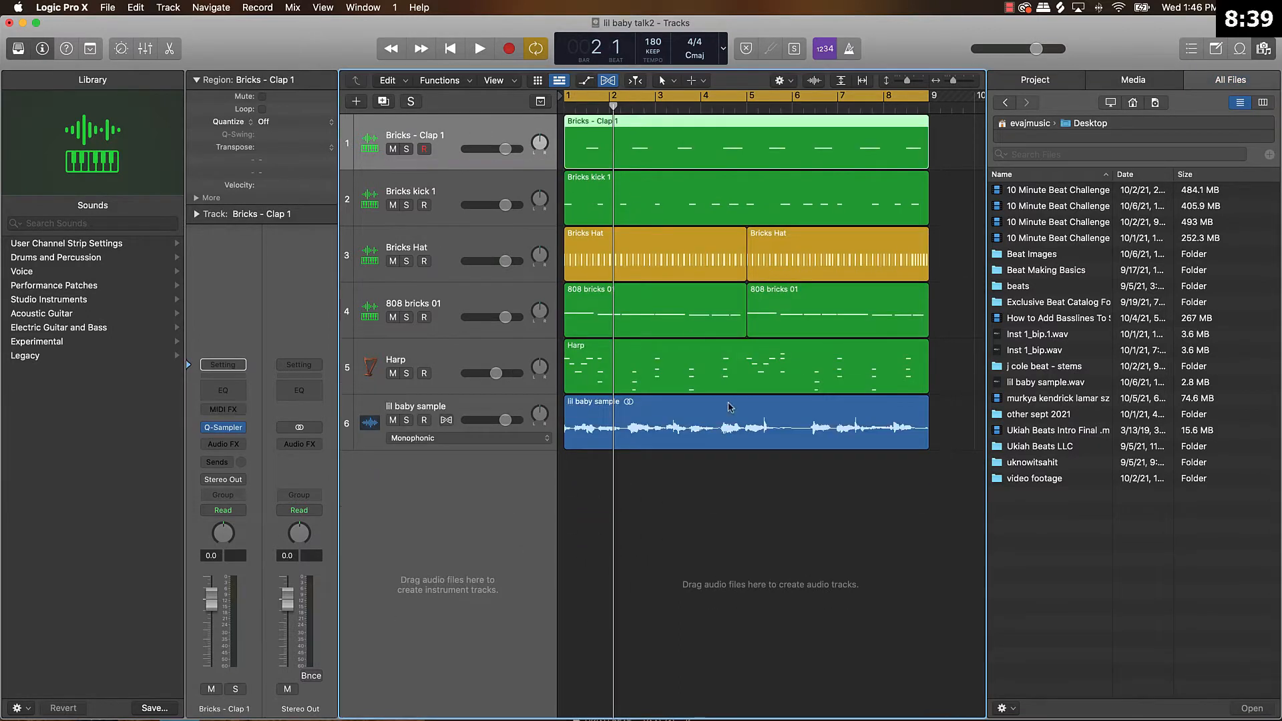
Hide the file browser and move the blue lil baby sample track above the Bricks - Clap 1 track.
click(782, 495)
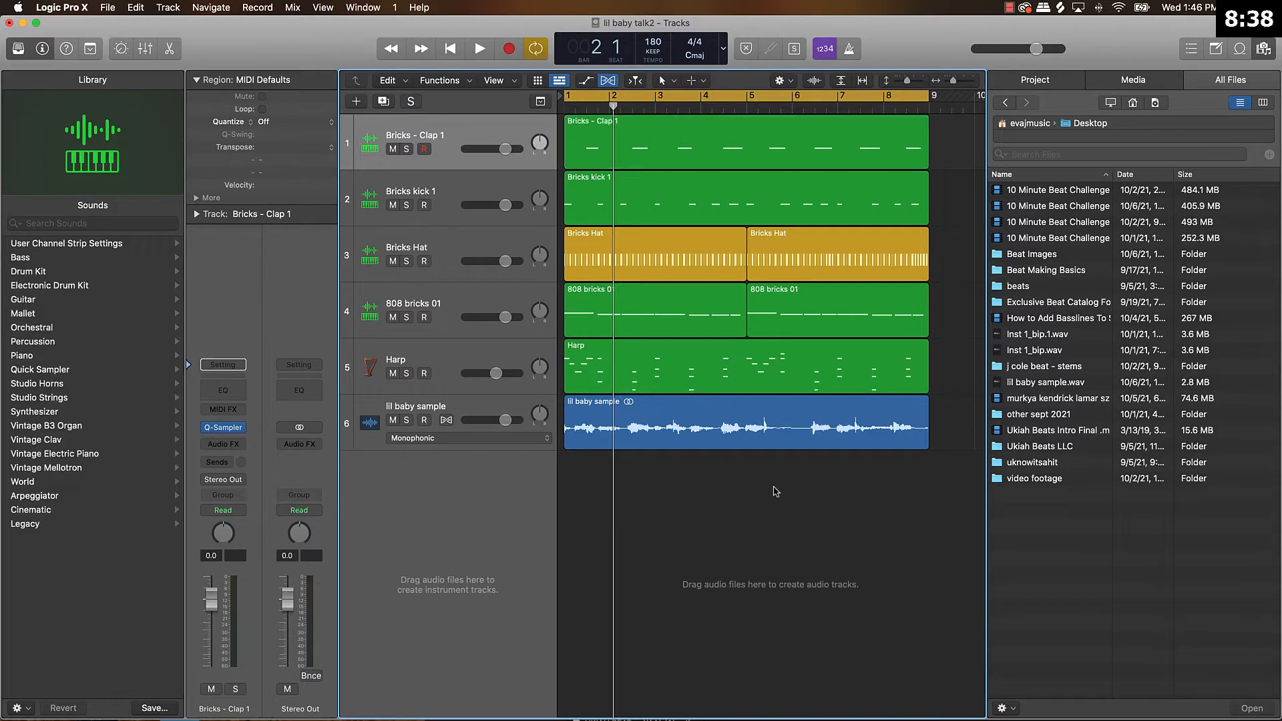
click(1263, 47)
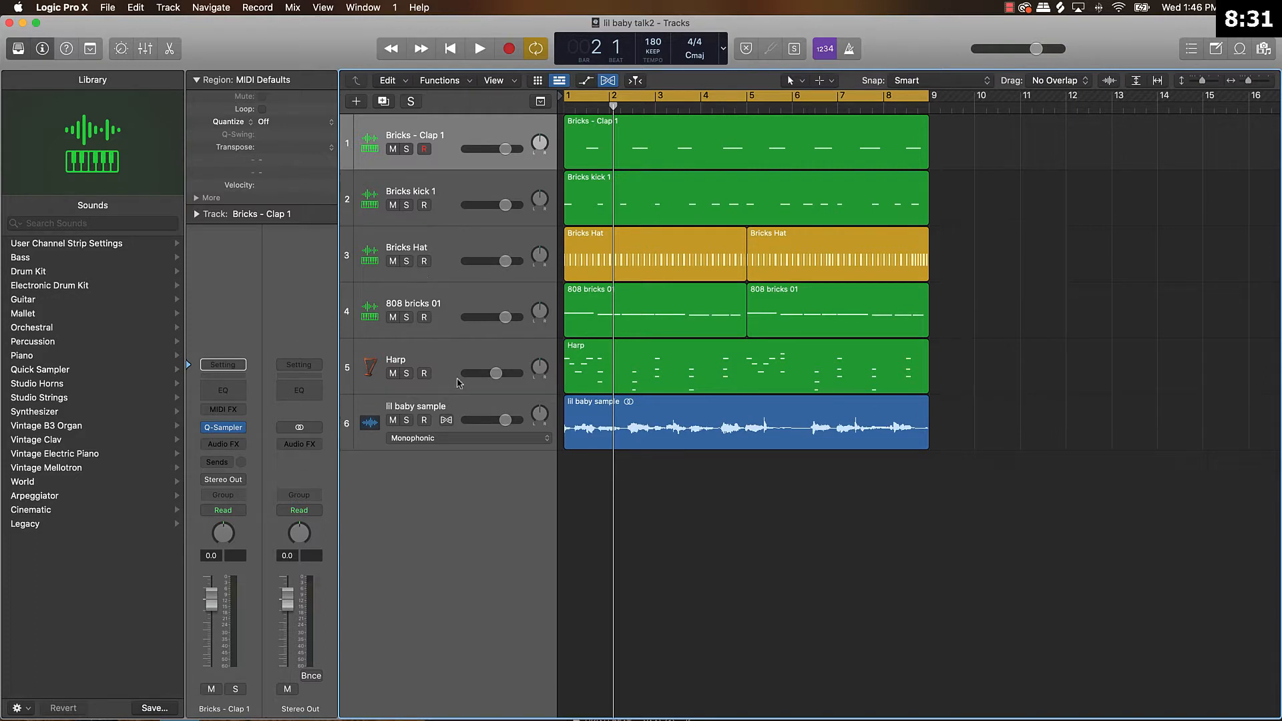
drag(461, 398, 468, 140)
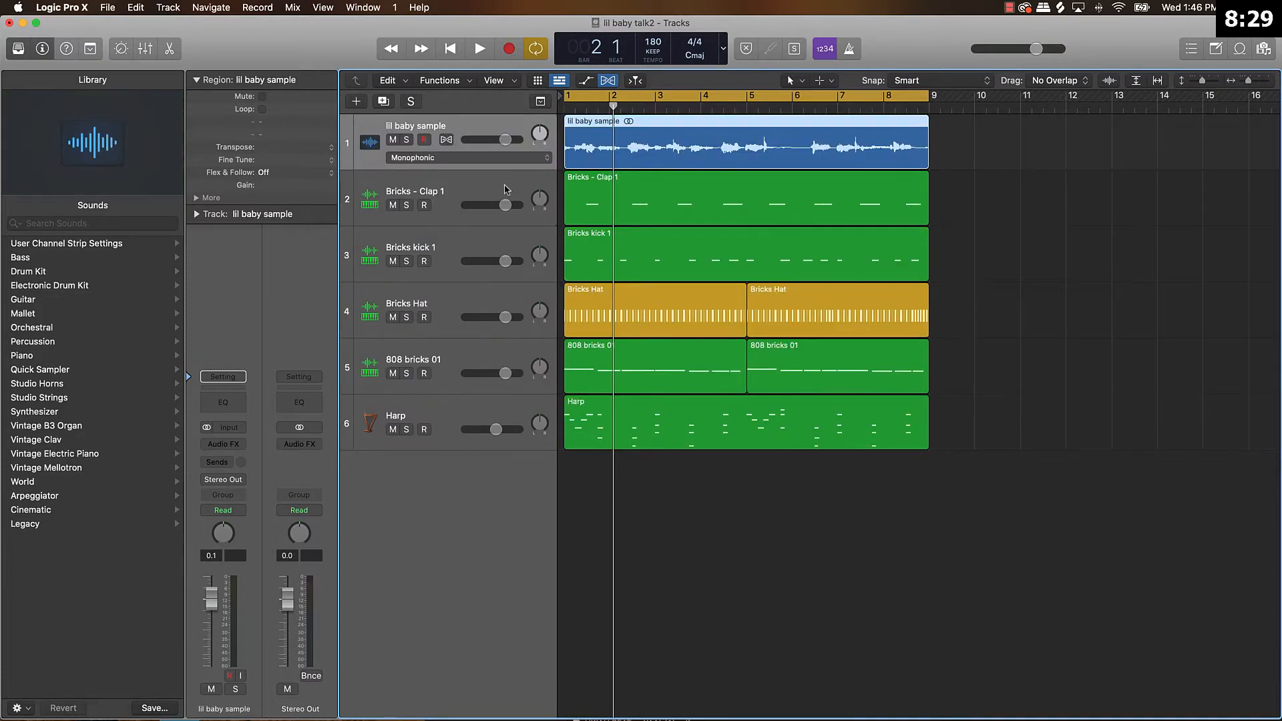
Rename the Bricks - Clap 1 track as "Clap".
double_click(409, 191)
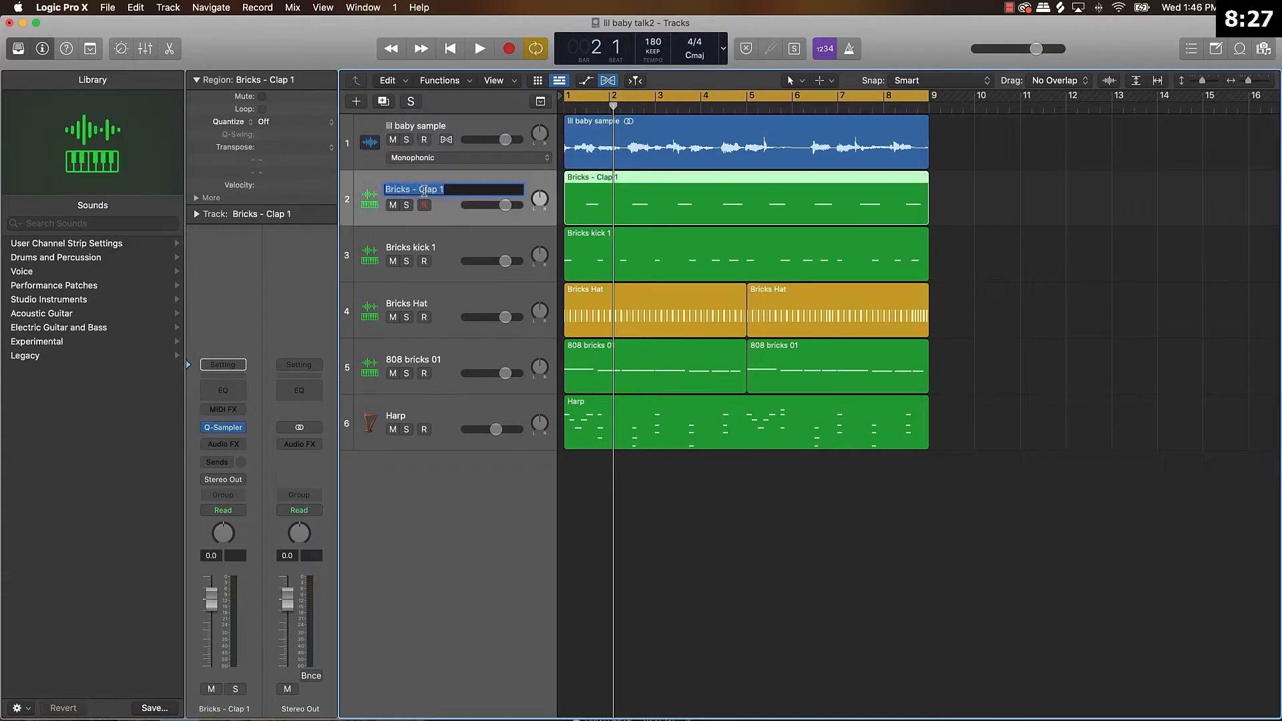
click(419, 189)
key(BackSpace)
key(BackSpace)
key(BackSpace)
key(BackSpace)
key(BackSpace)
key(BackSpace)
key(BackSpace)
key(BackSpace)
key(BackSpace)
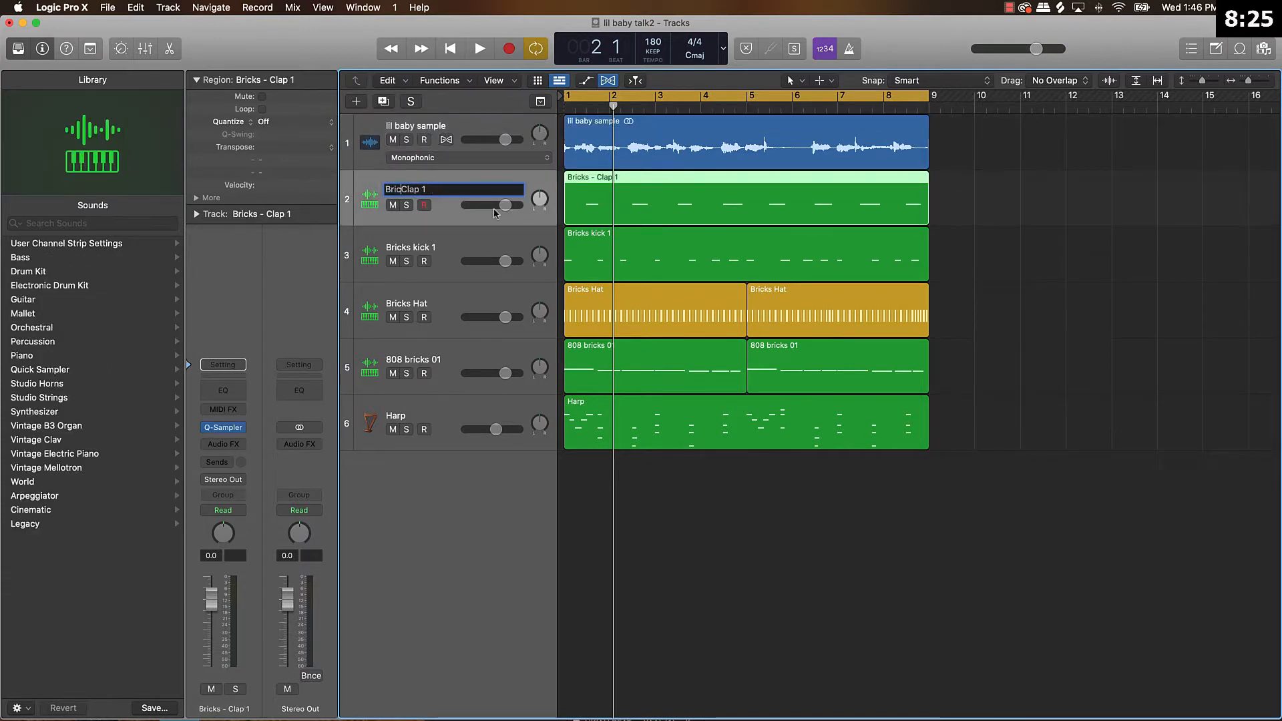
click(426, 190)
key(BackSpace)
Rename the Bricks kick 1 track as "Kick".
double_click(409, 247)
click(412, 246)
key(BackSpace)
key(BackSpace)
key(BackSpace)
key(BackSpace)
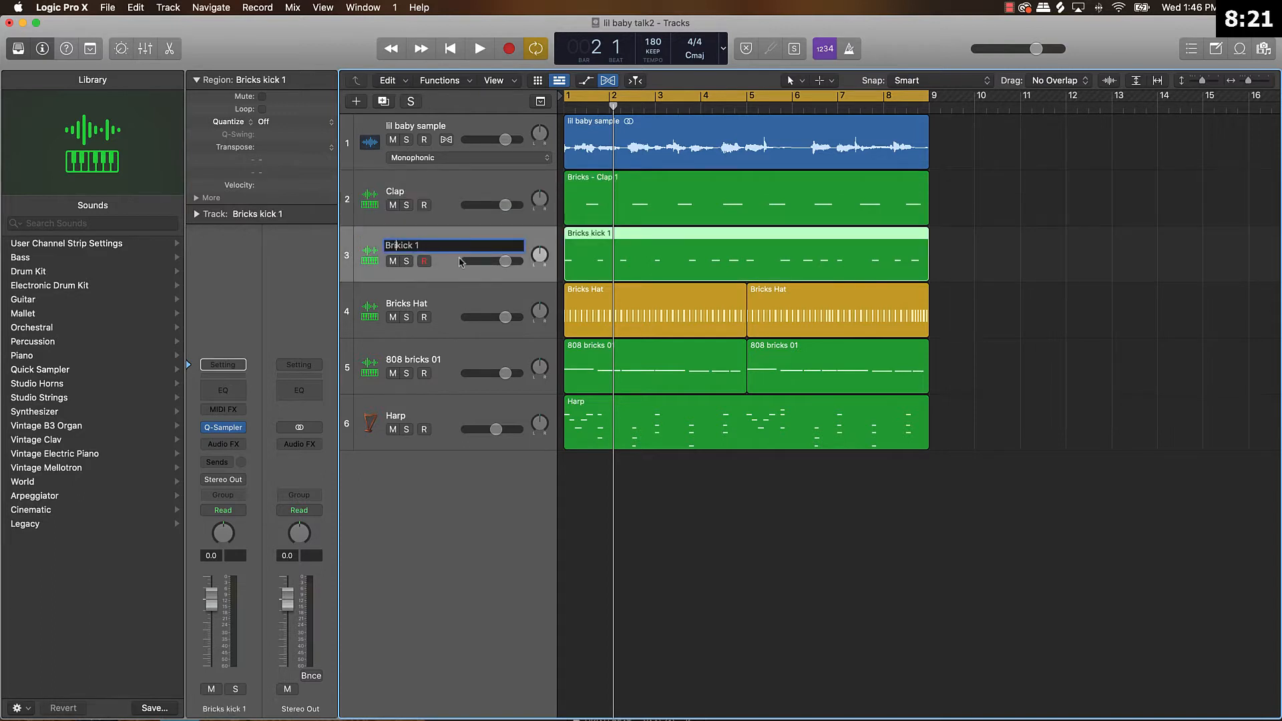
key(BackSpace)
key(BackSpace)
key(BackSpace)
key(BackSpace)
key(BackSpace)
click(391, 247)
text(Kick)
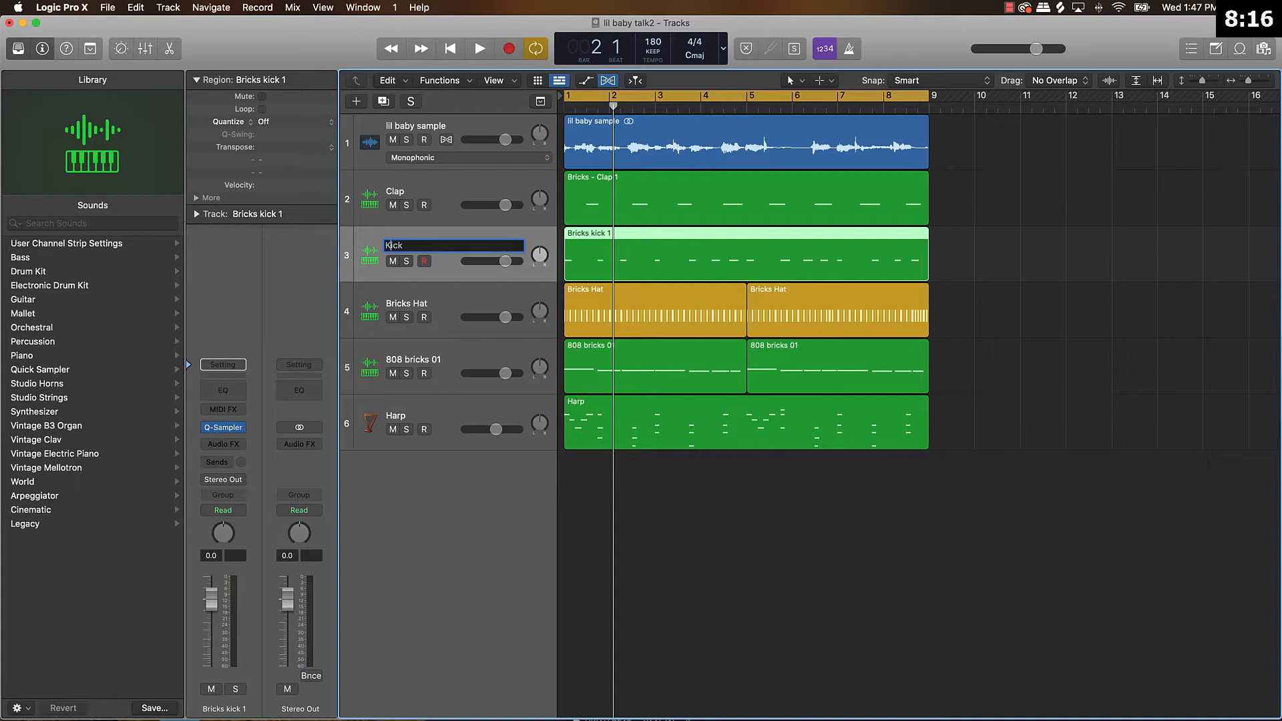
Rename the Bricks Hat track as "Hat".
double_click(417, 305)
click(413, 304)
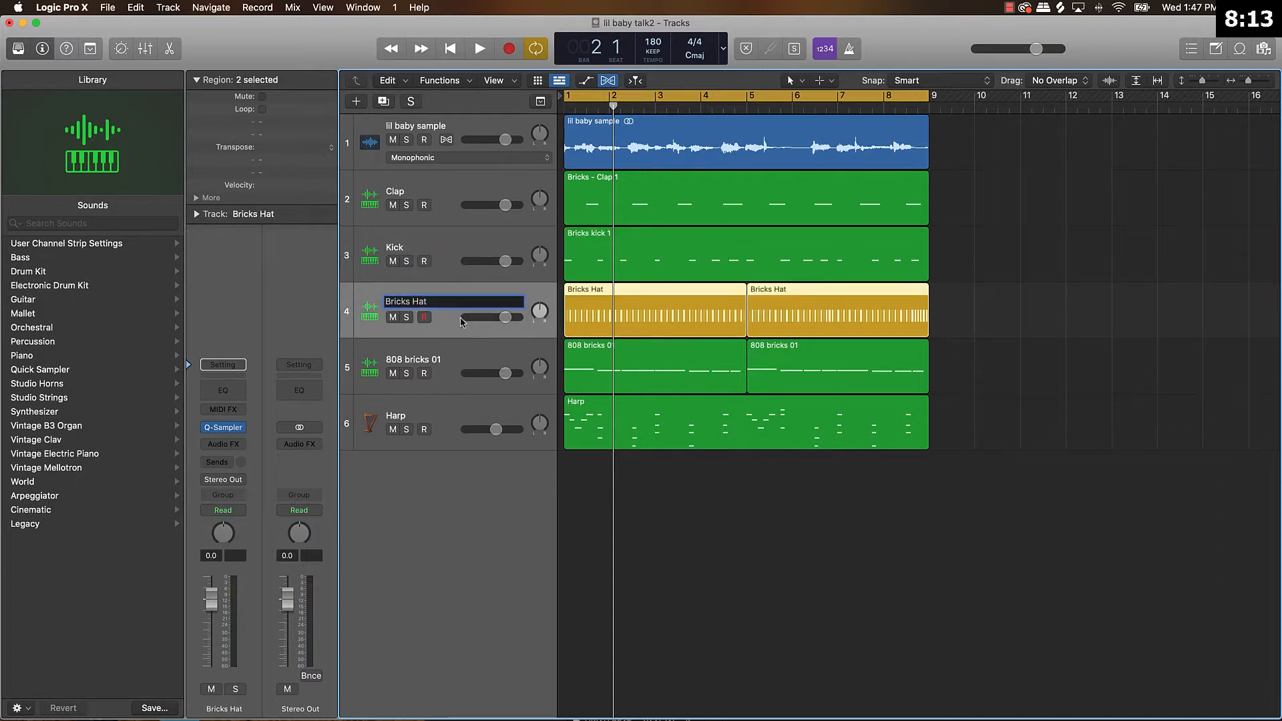
key(BackSpace)
key(BackSpace)
key(BackSpace)
key(BackSpace)
key(BackSpace)
key(BackSpace)
key(BackSpace)
Rename the 808 bricks 01 track as "808".
double_click(408, 358)
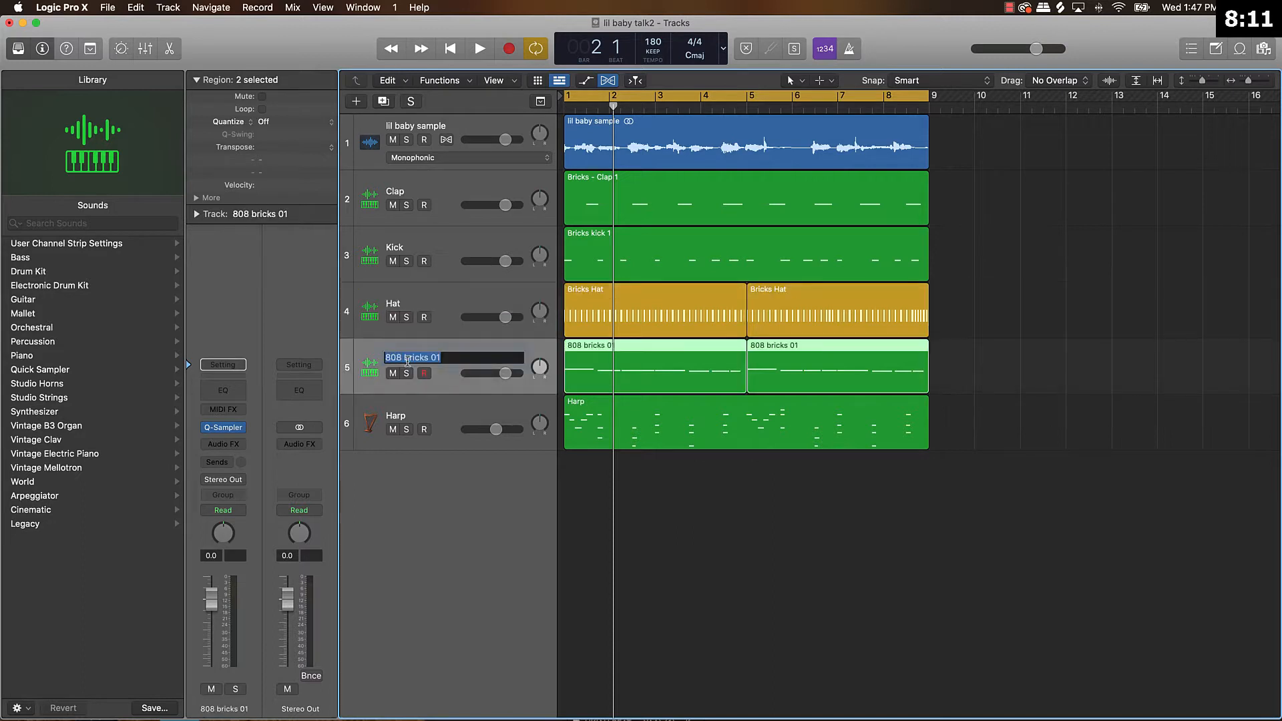
click(445, 359)
key(BackSpace)
key(BackSpace)
key(BackSpace)
key(BackSpace)
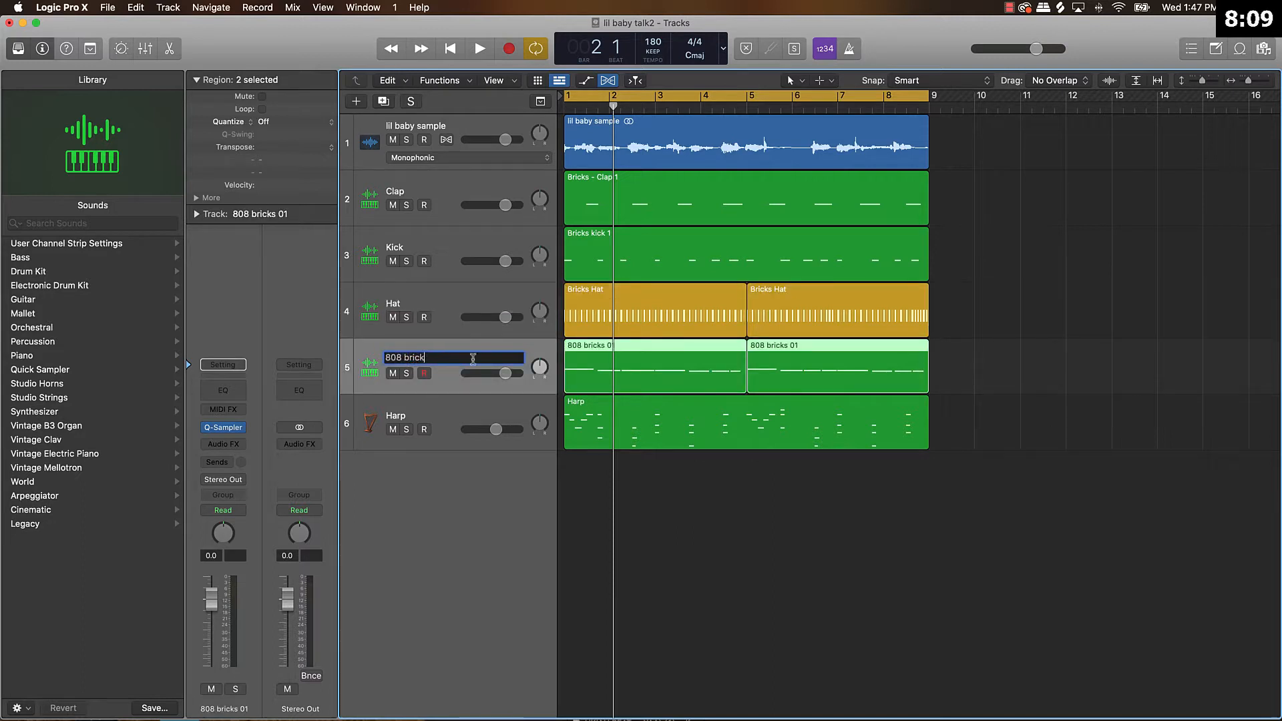
key(BackSpace)
key(BackSpace)
key(BackSpace)
key(BackSpace)
key(BackSpace)
key(BackSpace)
click(690, 565)
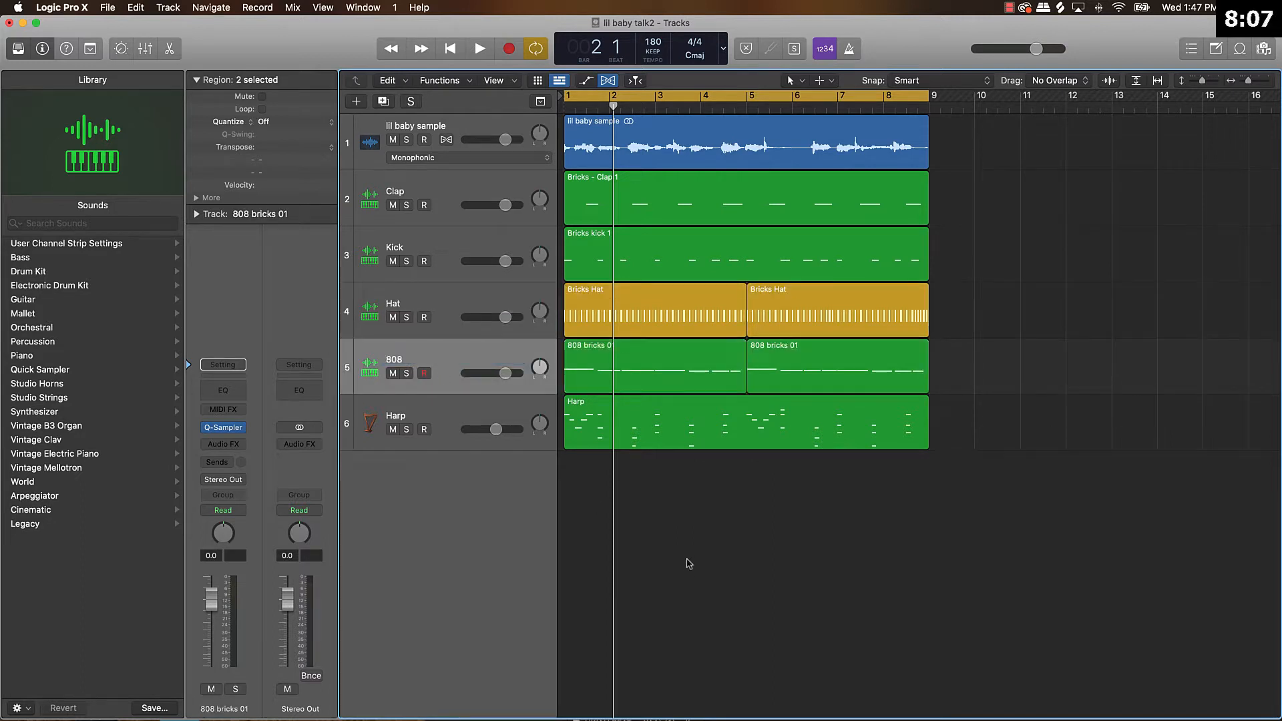
Name all regions in the project after their tracks.
key(super+a)
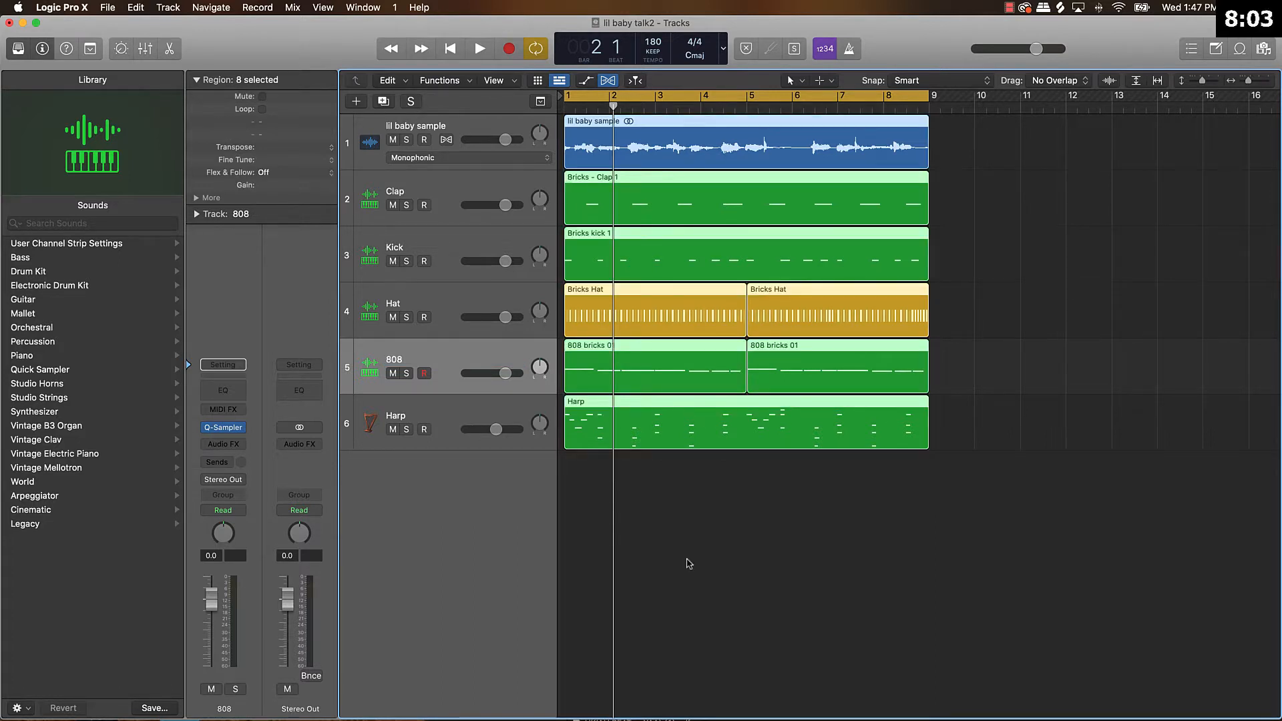
key(alt+shift+n)
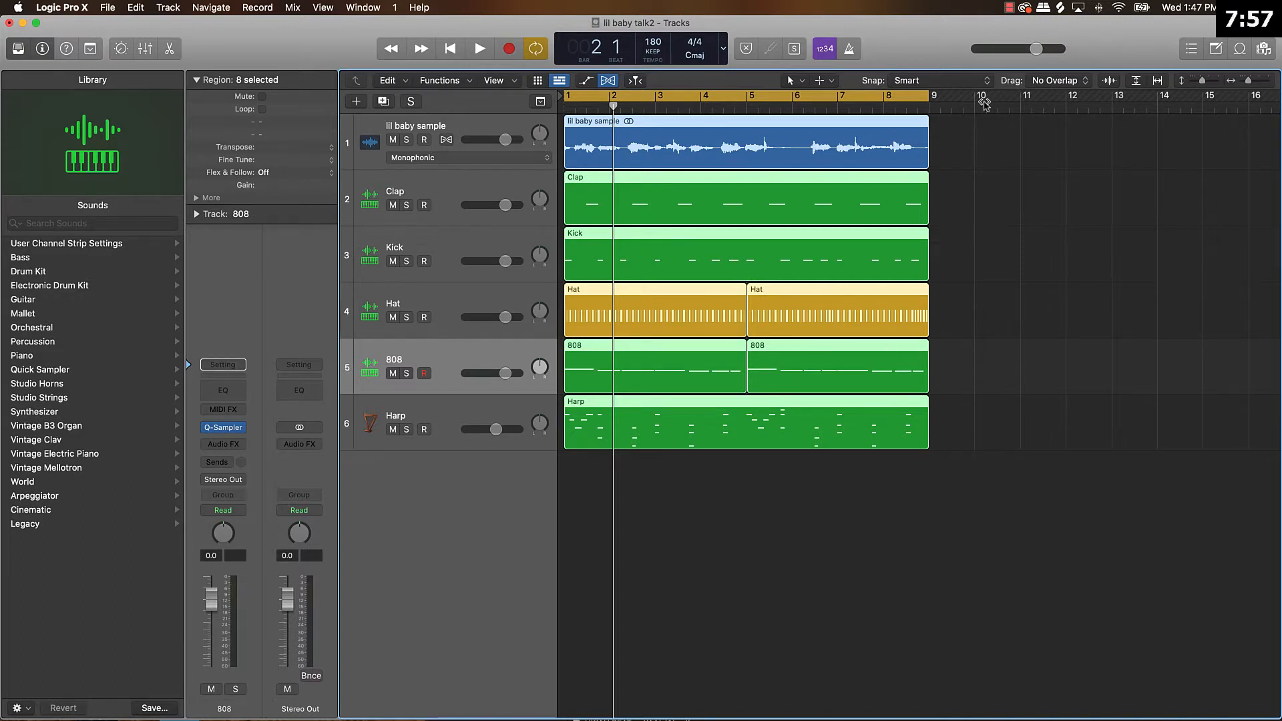
Repeat all regions of the eight-bar section back to back until the arrangement fills the timeline up to bar 49.
key(period)
key(period)
key(period)
key(period)
key(period)
key(period)
key(period)
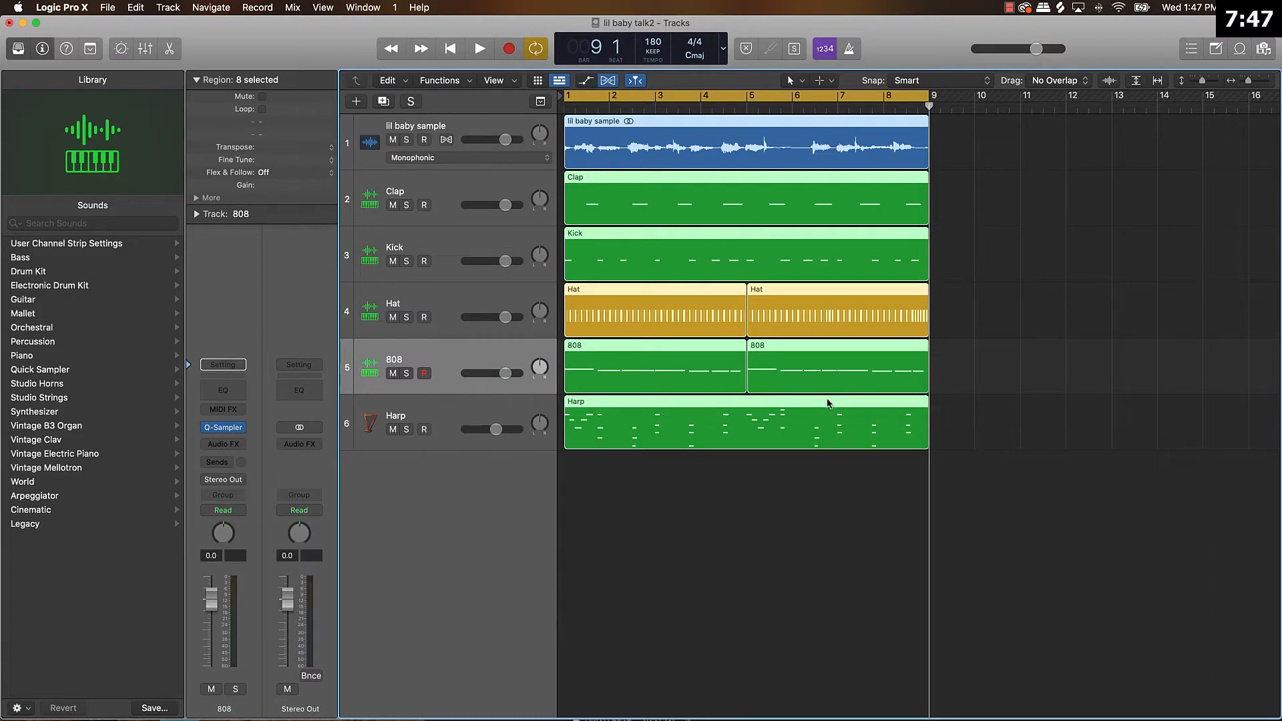
key(super+r)
key(super+r)
key(super+r)
key(super+r)
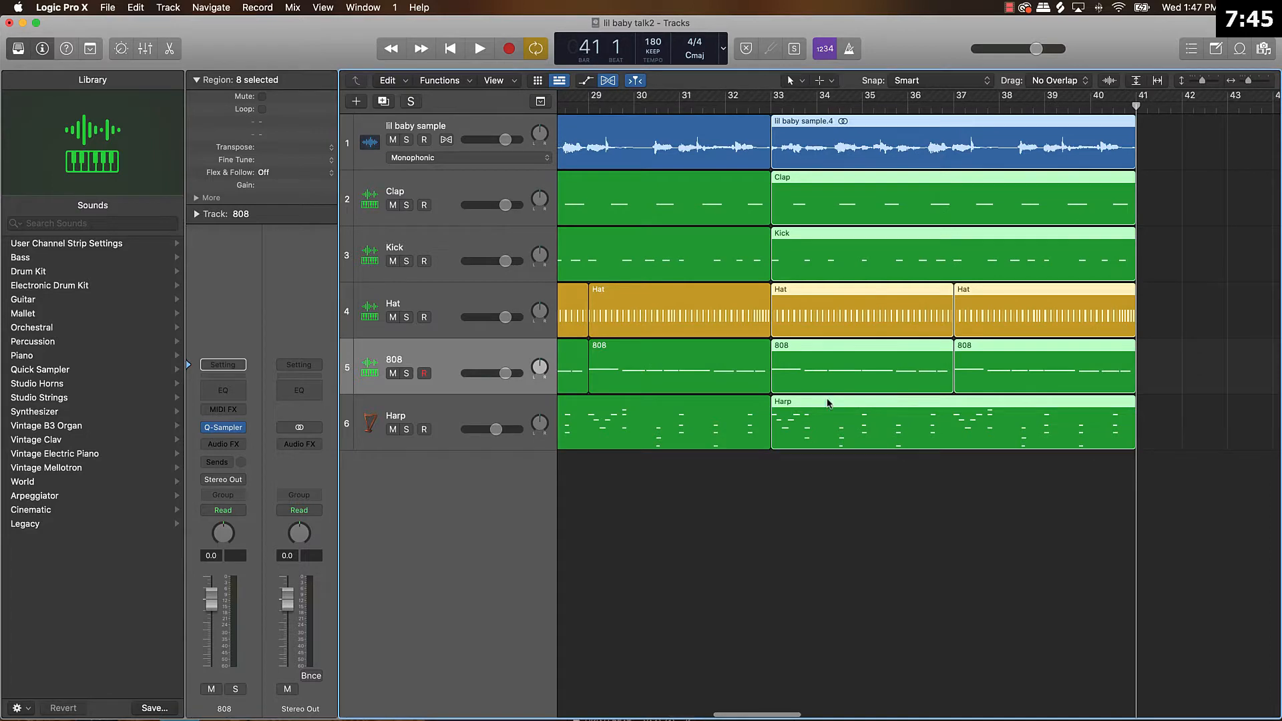
key(super+Left)
key(super+Left)
key(super+Left)
key(super+Left)
key(super+Left)
key(super+Left)
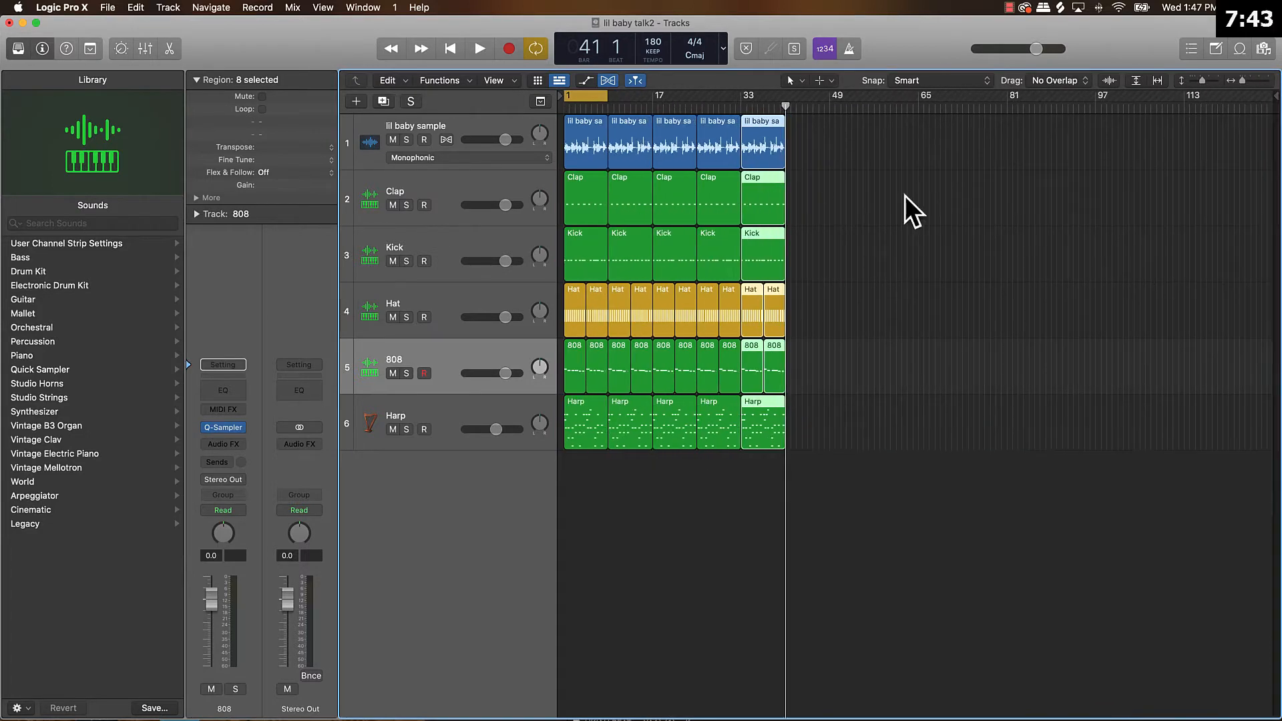
key(super+r)
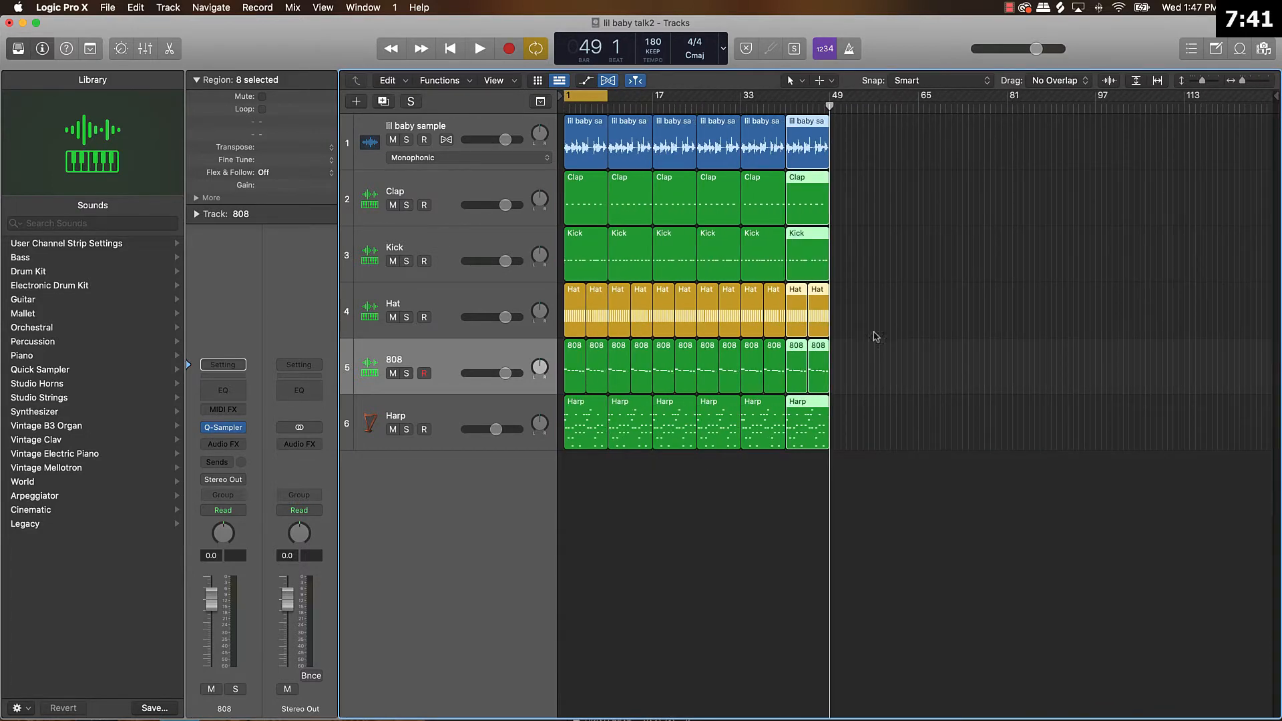
click(732, 551)
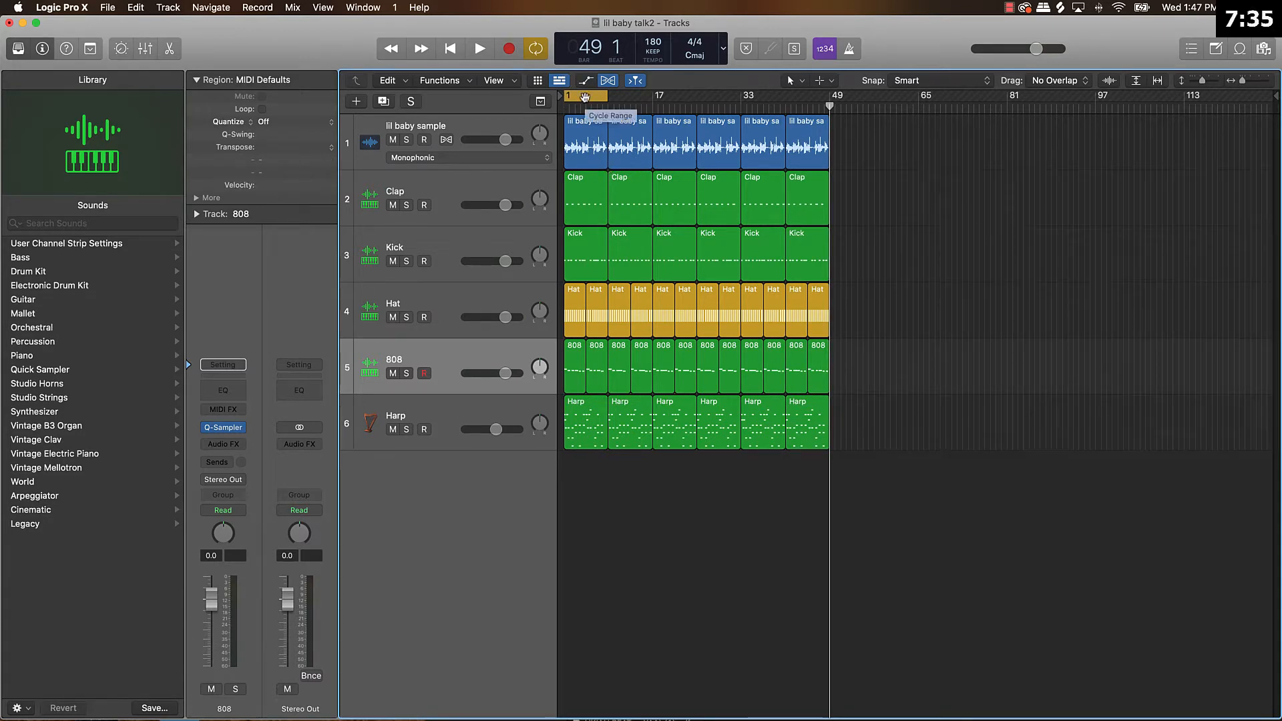
Turn off the cycle range, return the playhead to the start, and mute every track except the lil baby sample.
click(585, 98)
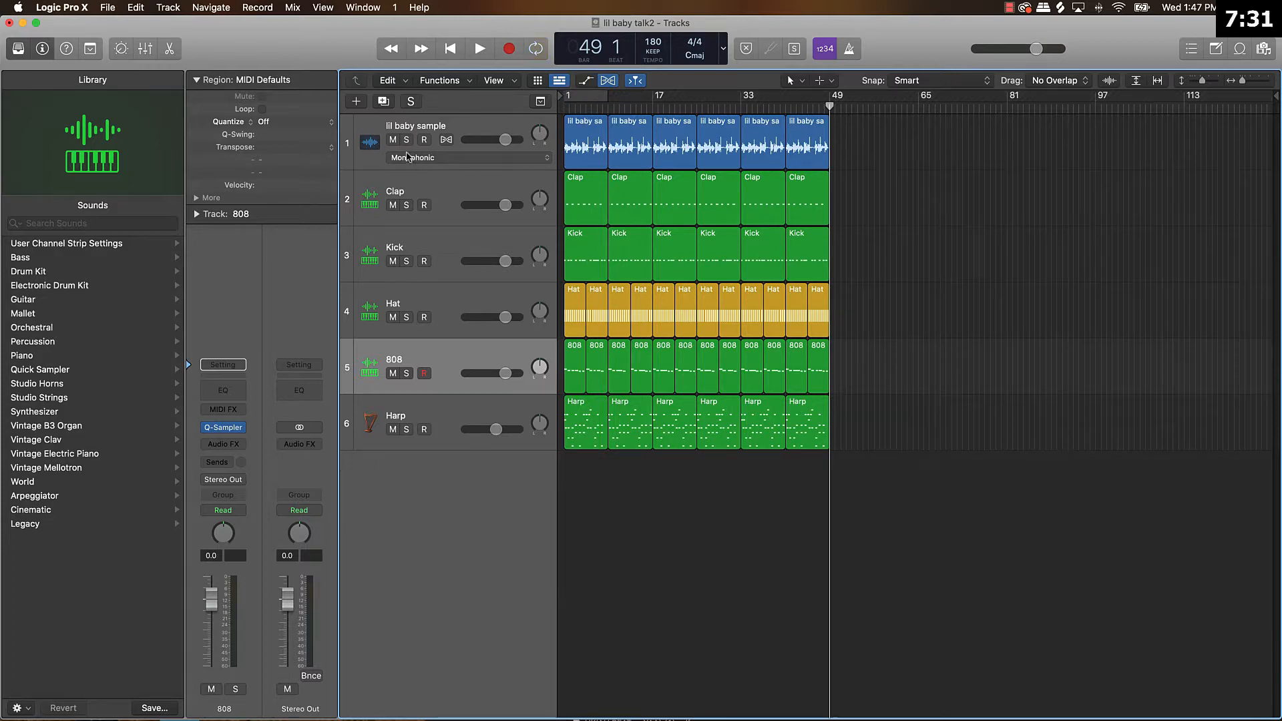
key(Return)
drag(392, 205, 376, 436)
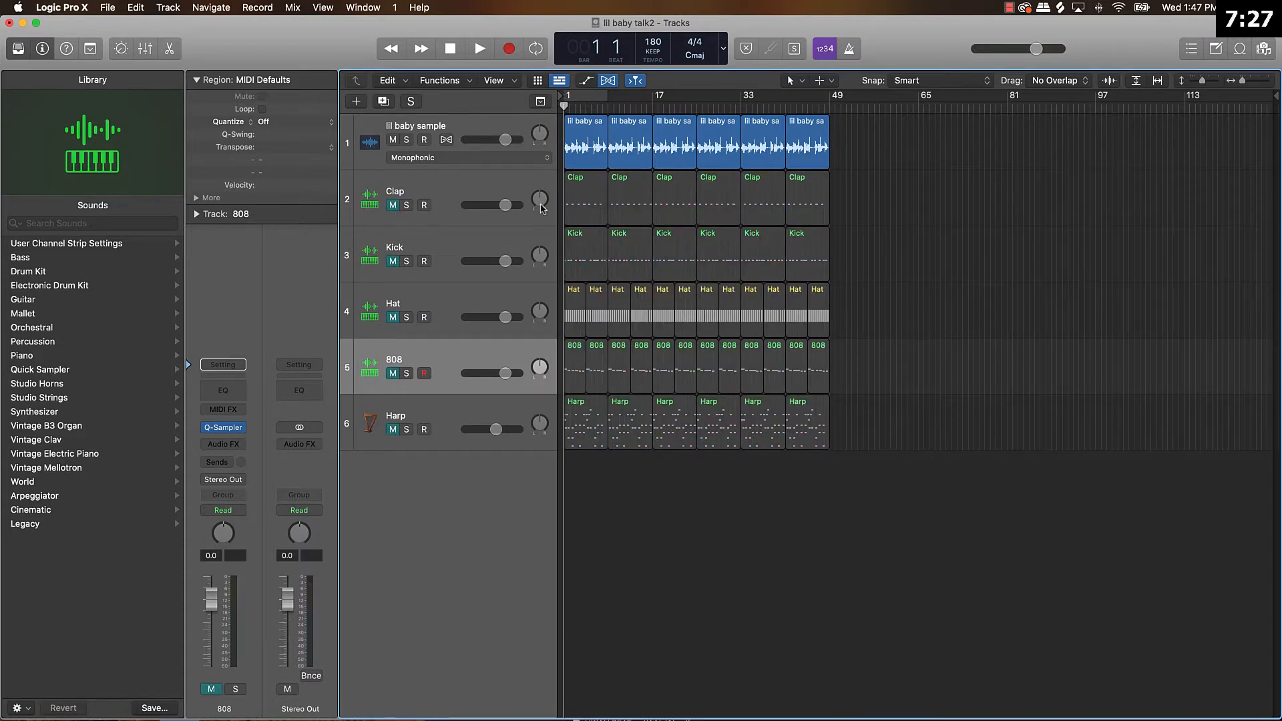
Rename the lil baby sample track as "Guitar" and name its regions after the track.
click(431, 130)
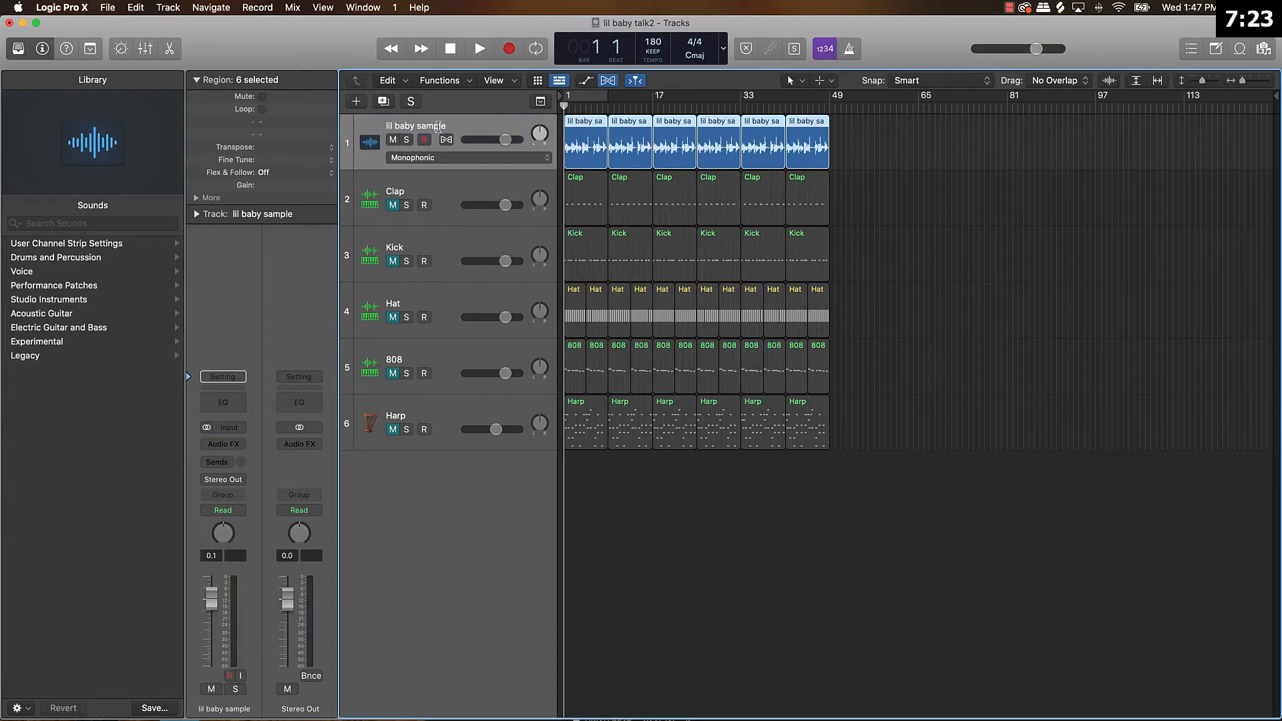
double_click(437, 126)
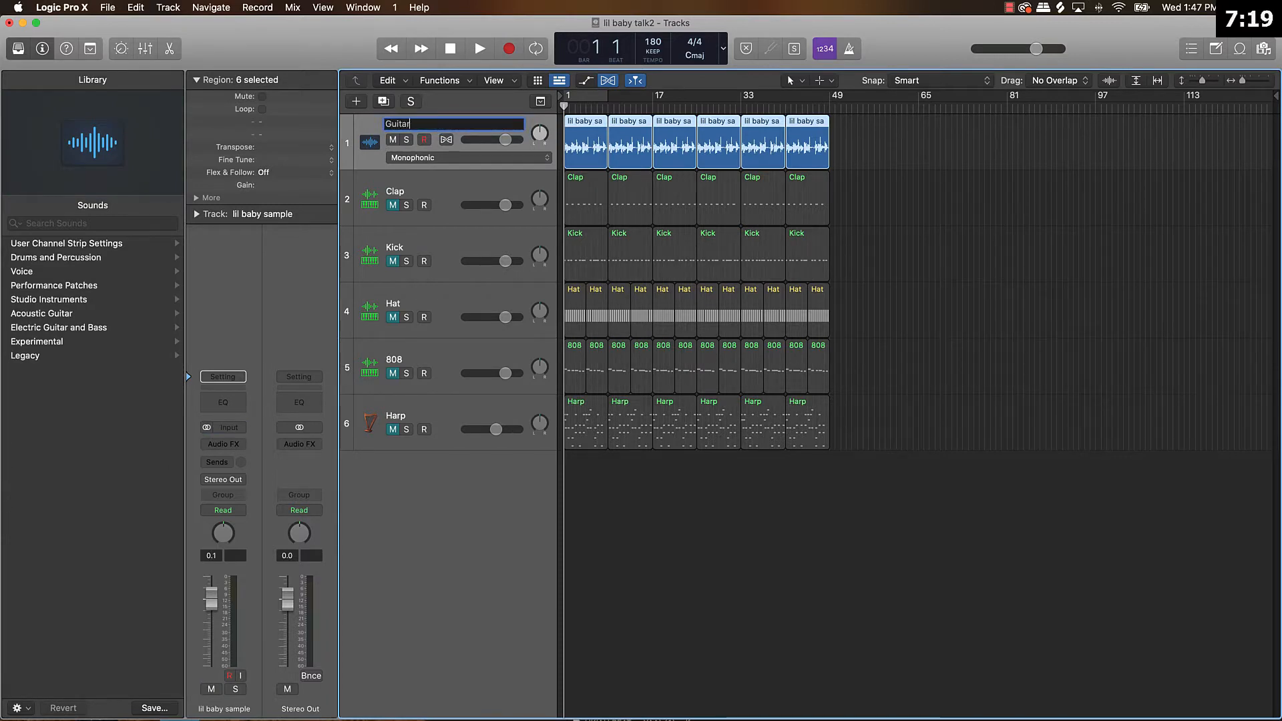
key(Return)
key(super+a)
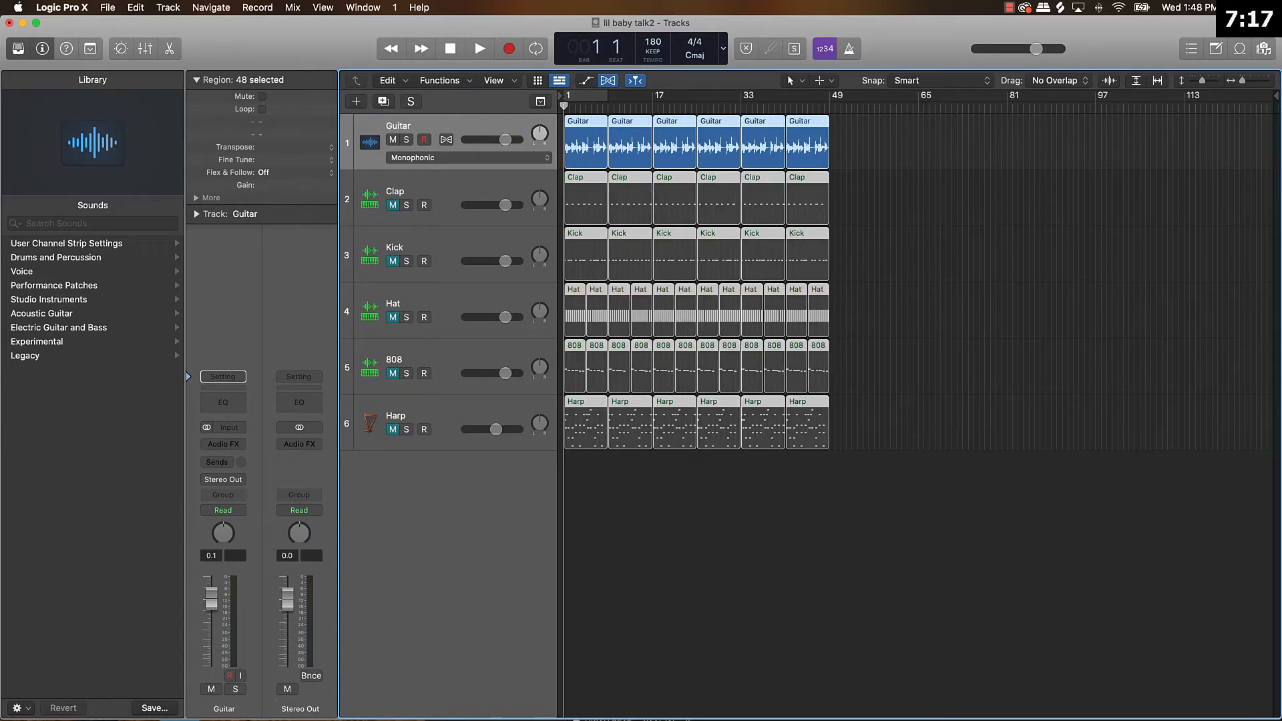
click(862, 553)
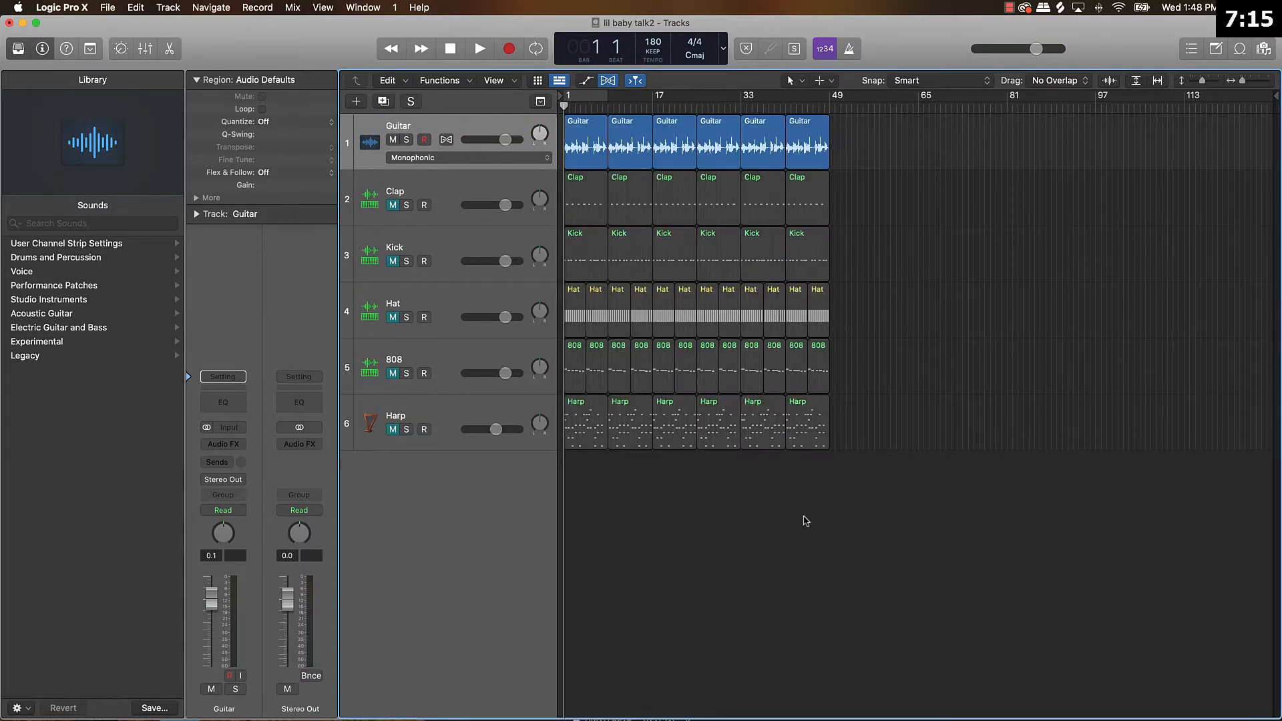
Play the arrangement from the start, unmute the 808 track, and mute only its first four-bar region.
key(space)
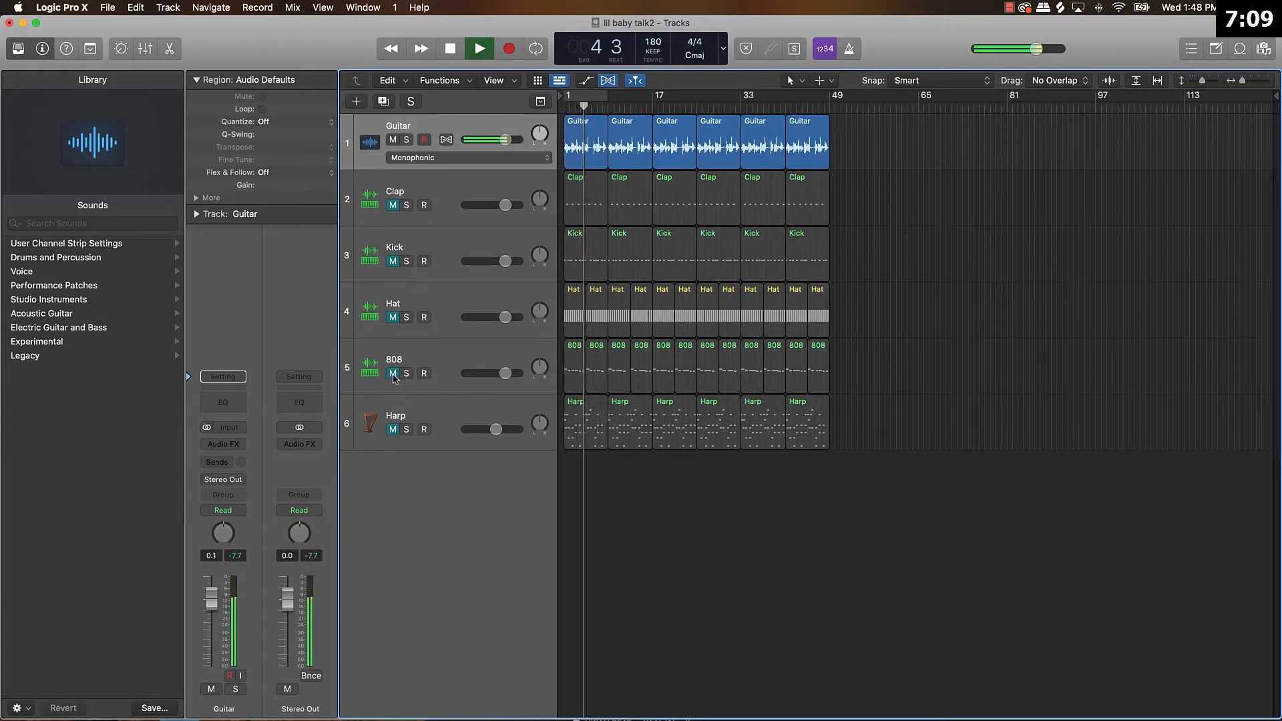
click(394, 375)
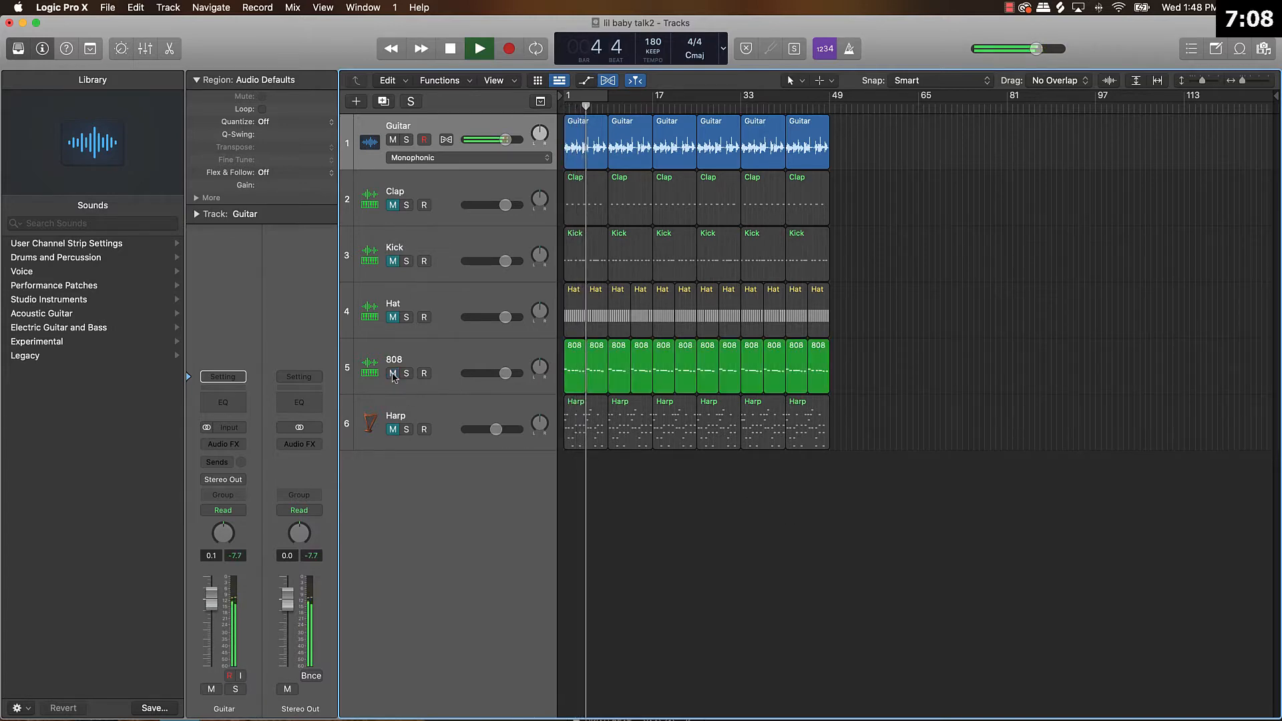
click(571, 377)
key(ctrl+m)
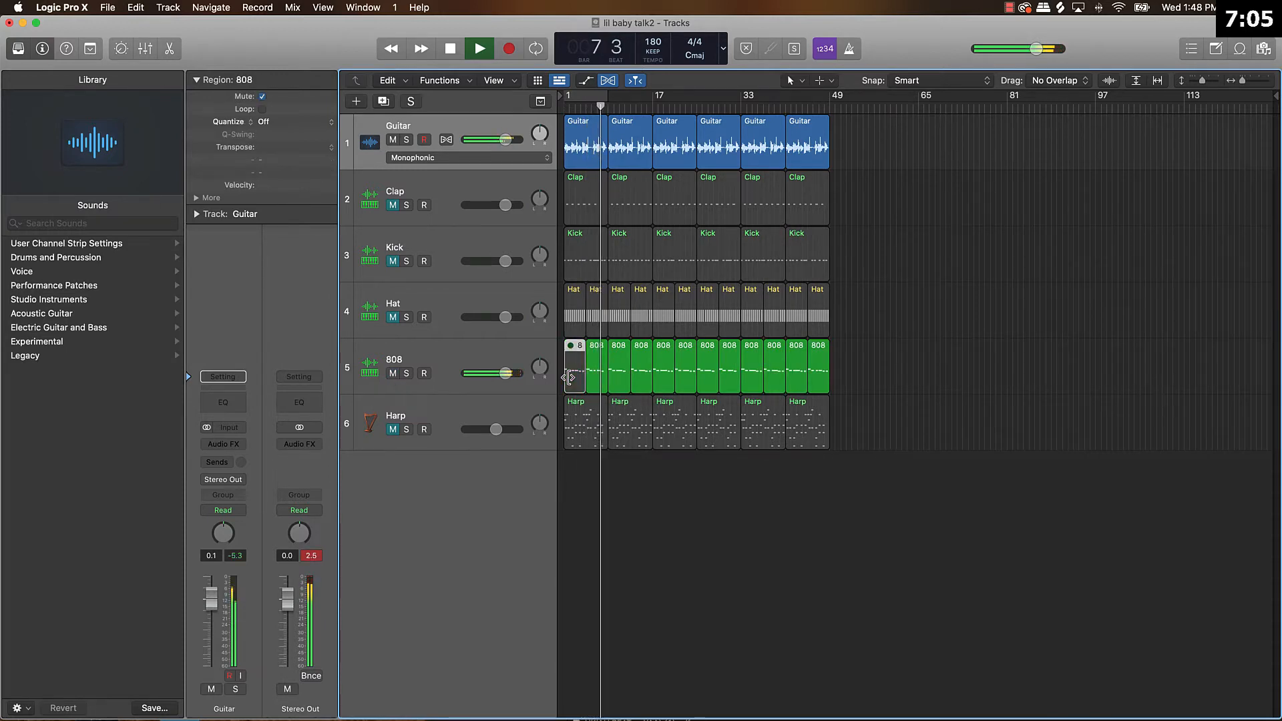
key(space)
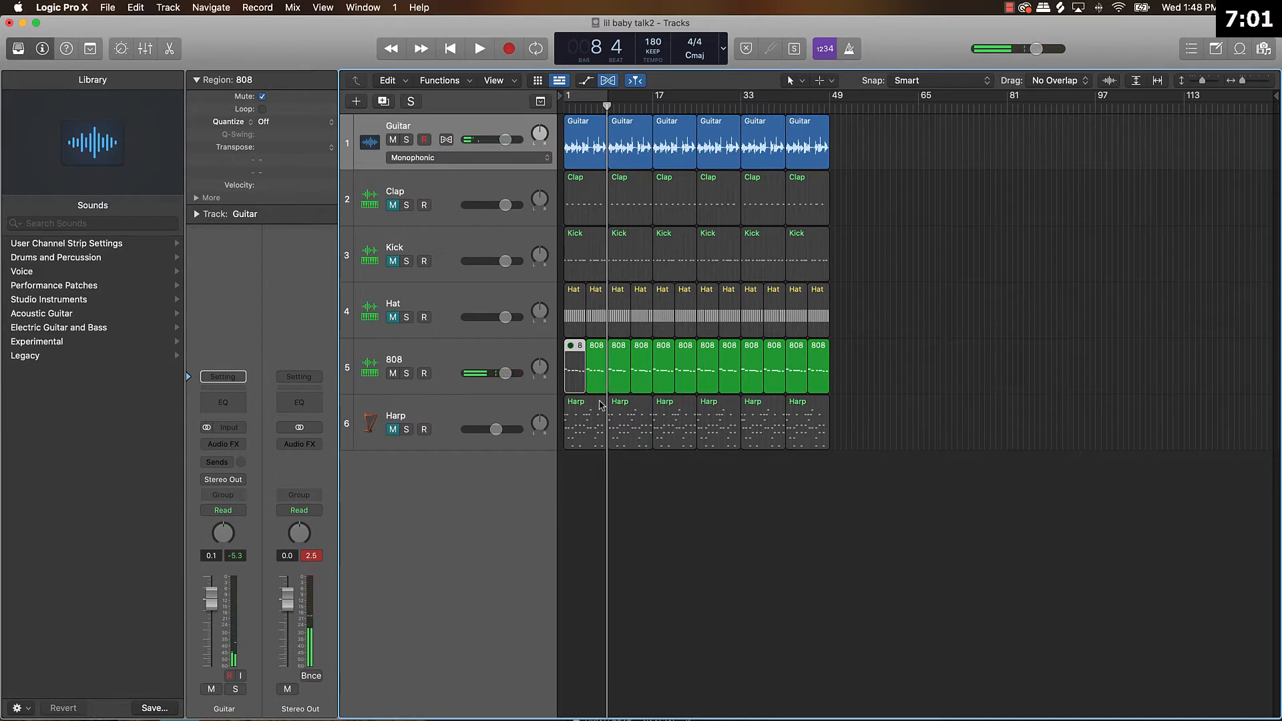
key(Return)
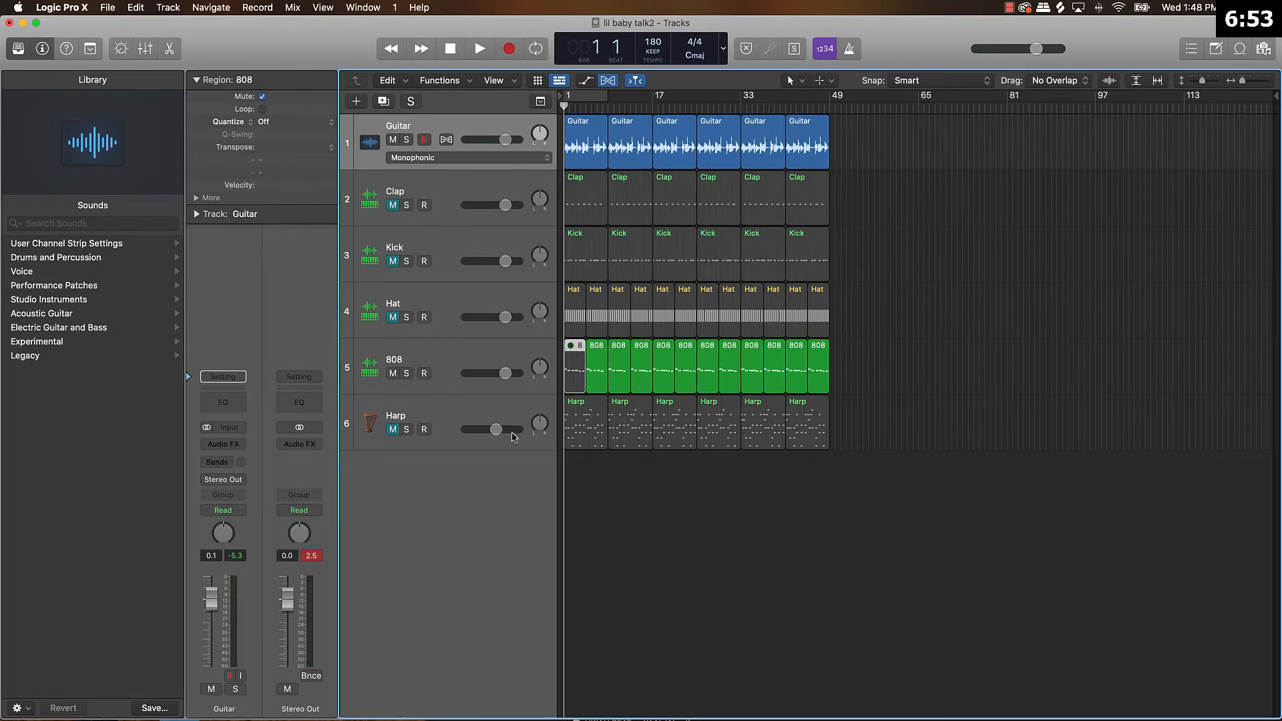
Lower the Harp track's volume and mute the Clap, Kick, Hat and Harp regions in the first eight bars.
drag(495, 430, 482, 435)
click(591, 218)
shift+click(597, 246)
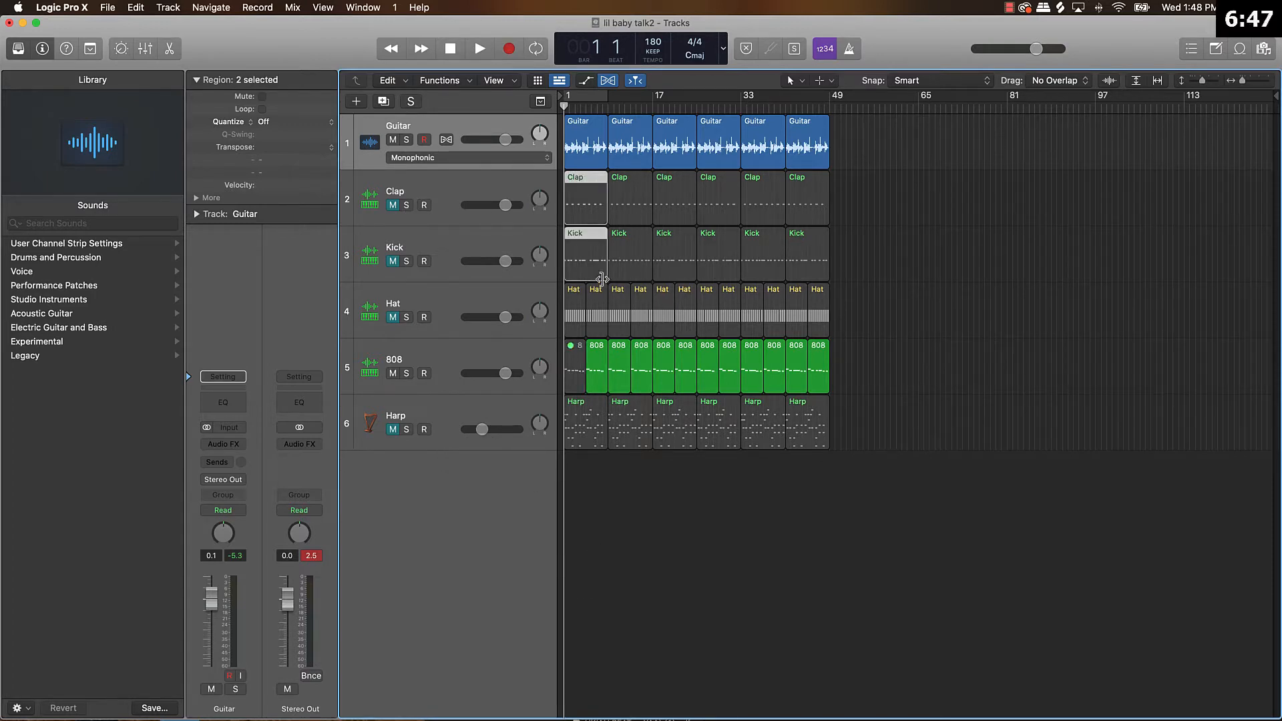
shift+click(597, 311)
shift+click(576, 310)
shift+click(582, 438)
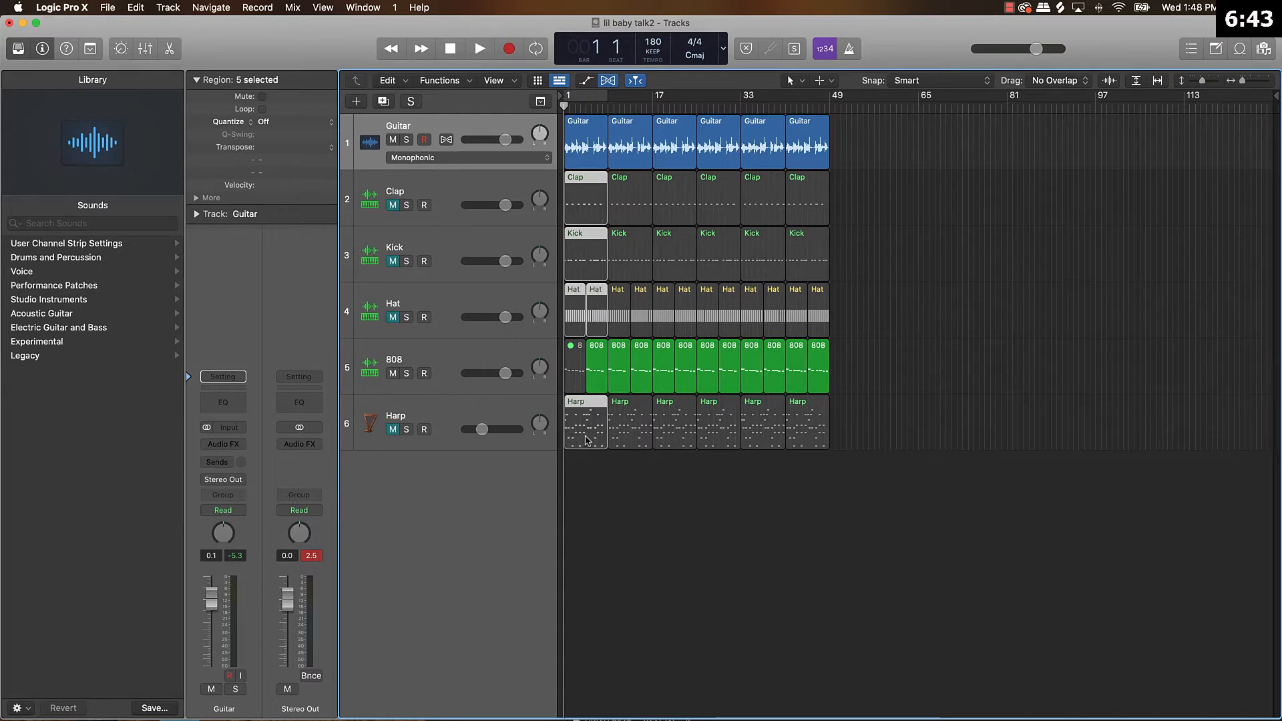
key(m)
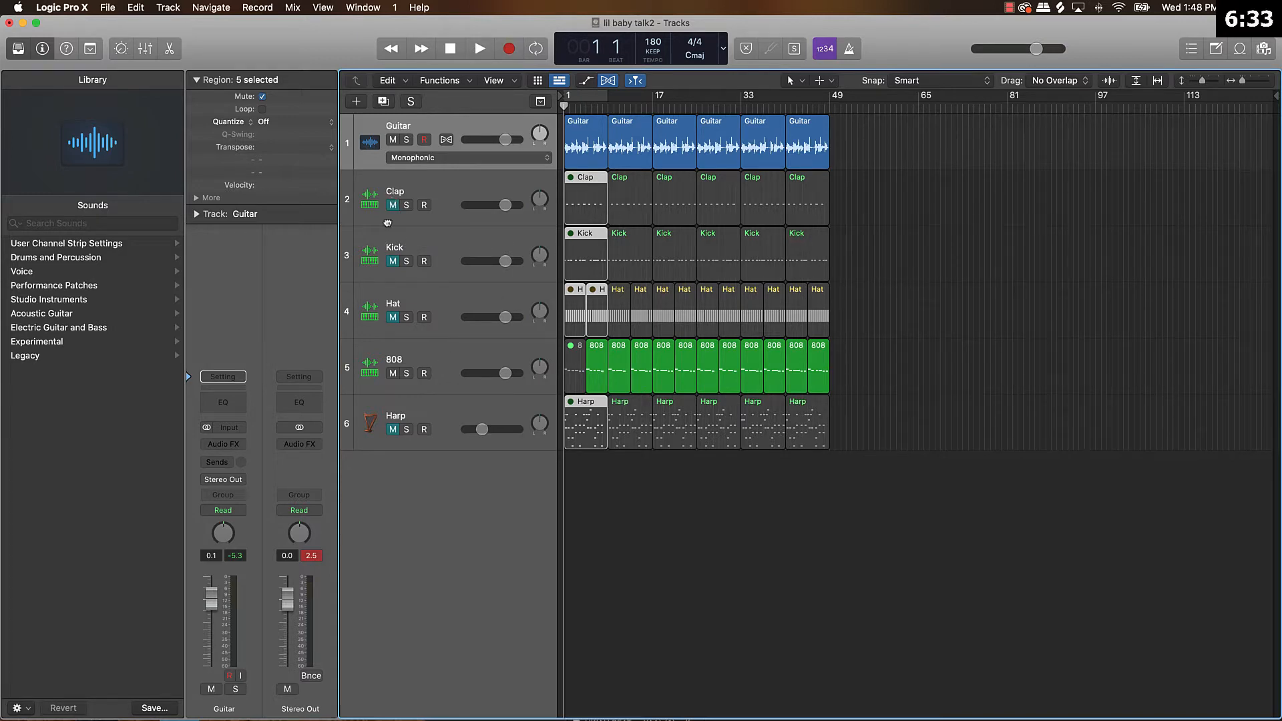
Reorder the tracks as 808, Kick, Clap, Hat, Guitar, Harp and unmute all the muted tracks.
drag(388, 223, 427, 195)
drag(444, 151, 395, 134)
drag(392, 206, 372, 423)
click(798, 514)
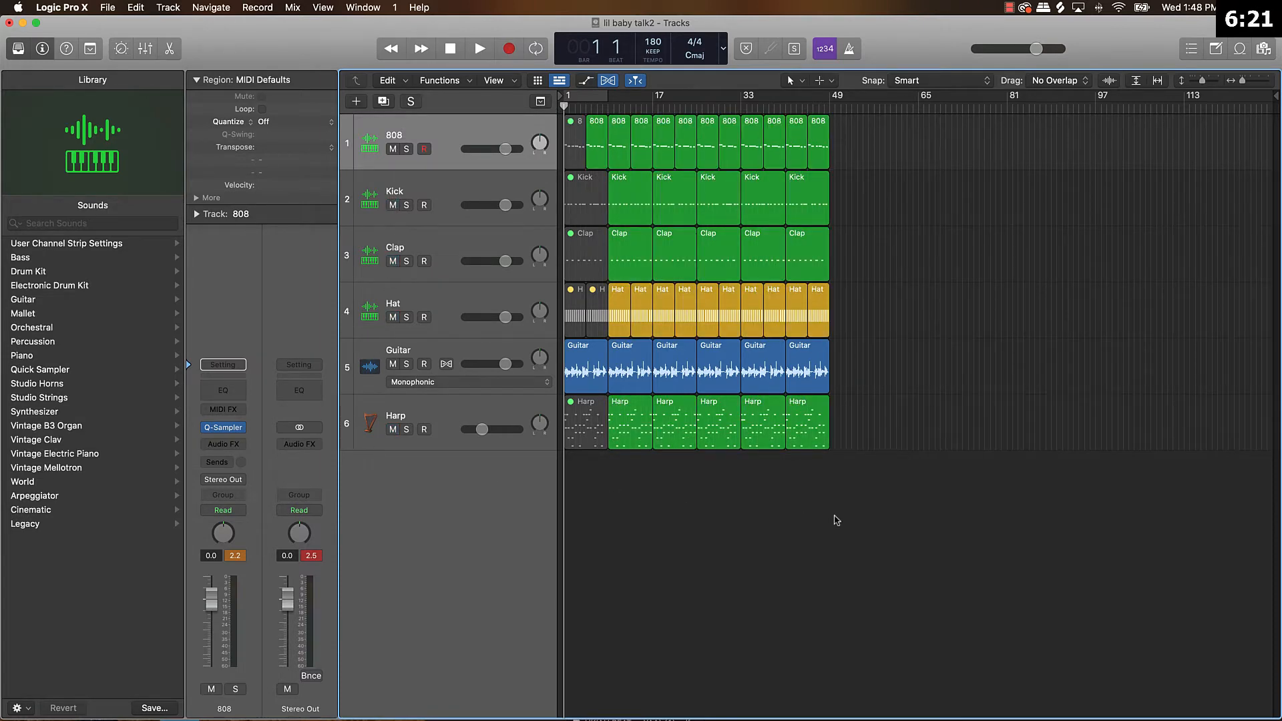
Play the arrangement and raise the Harp track's volume slightly while listening to the full beat.
key(space)
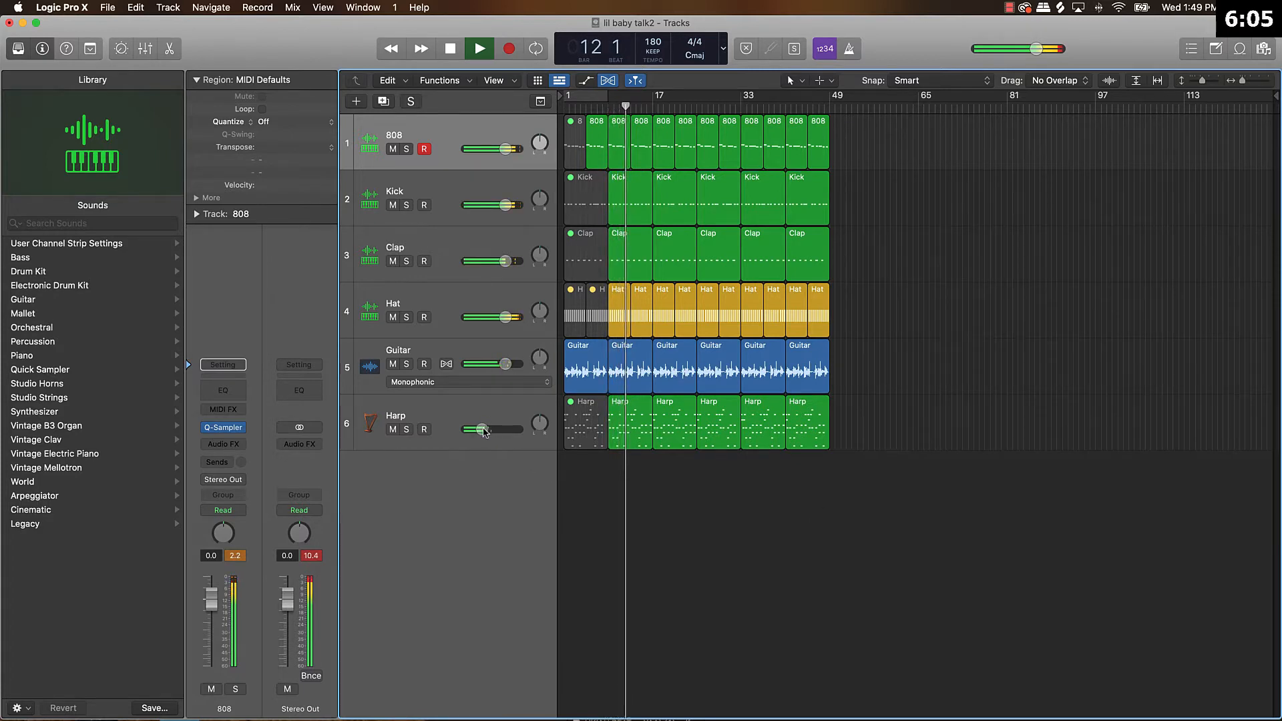
drag(482, 429, 491, 430)
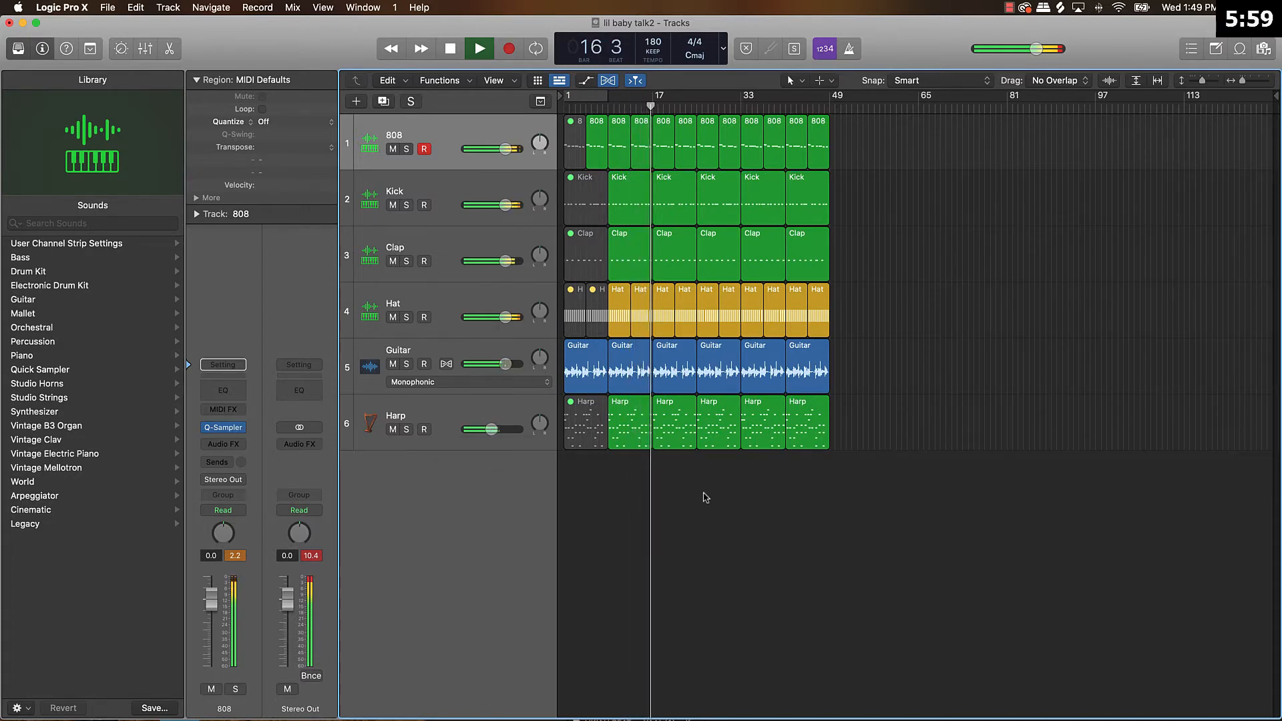
key(space)
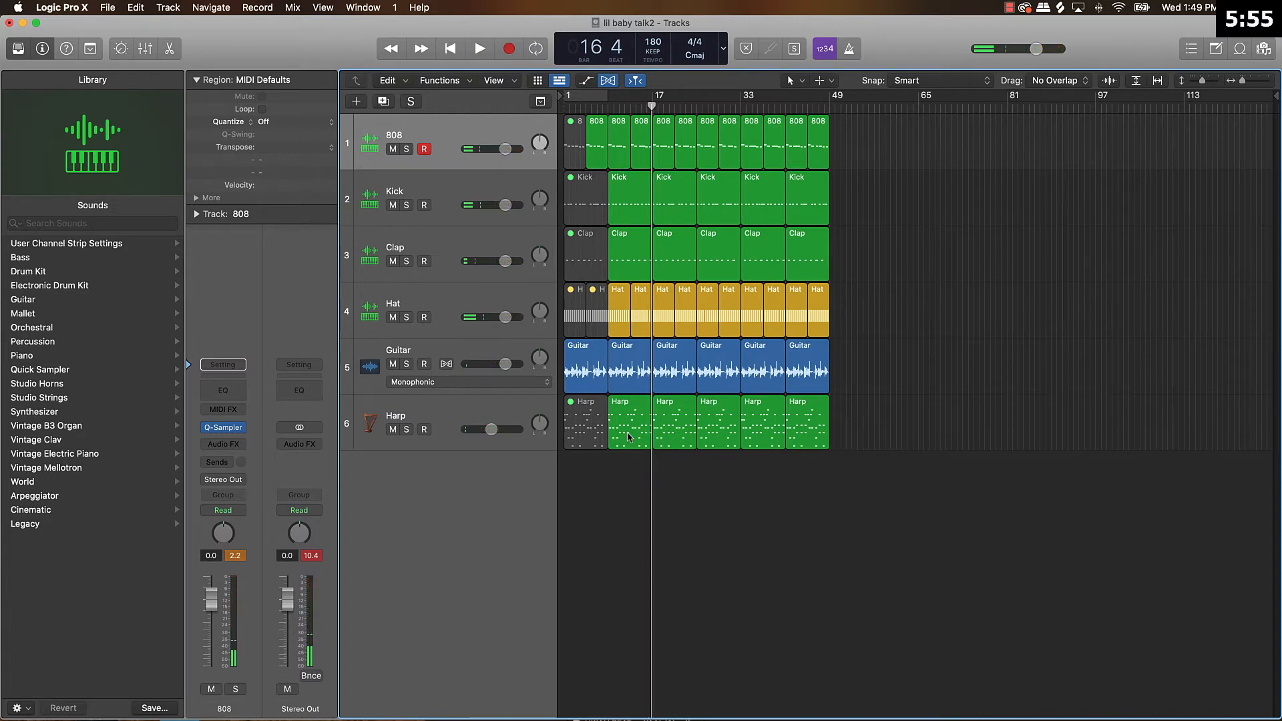
Mute the two Harp regions between bars 17 and 33, and delete all regions from bar 33 onward.
drag(676, 468, 713, 443)
key(ctrl+m)
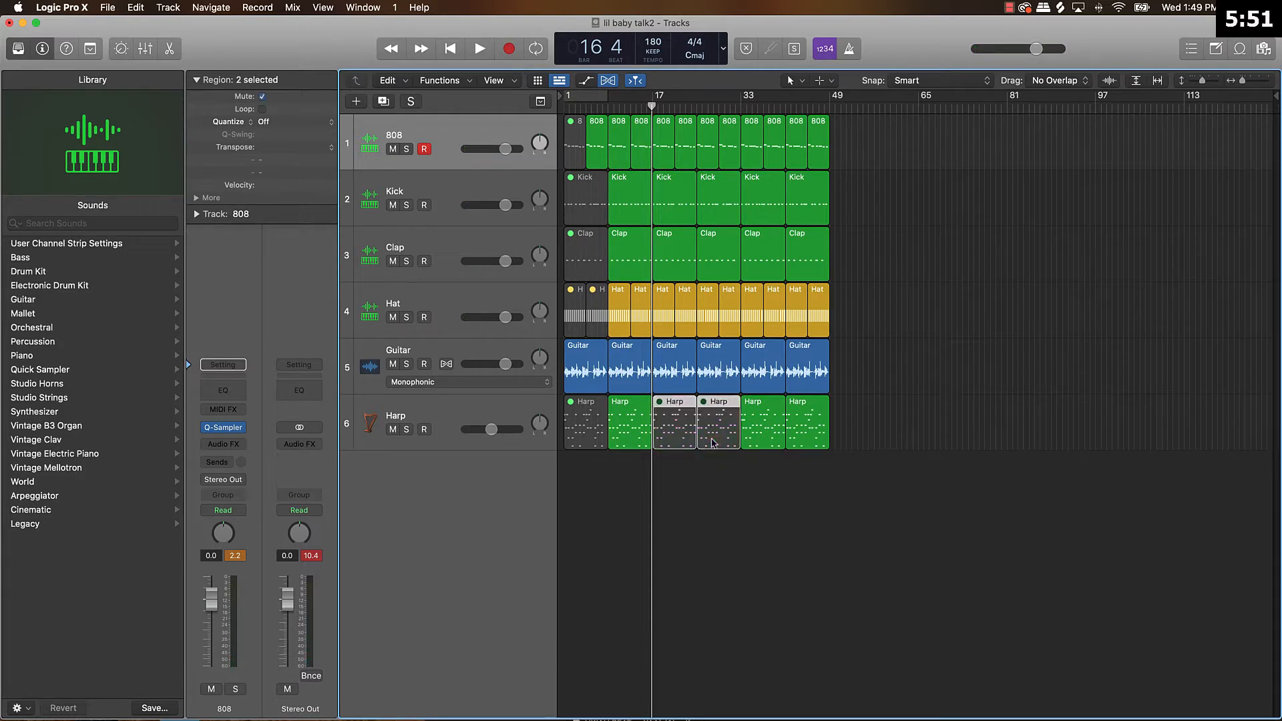
drag(784, 460, 745, 476)
key(Delete)
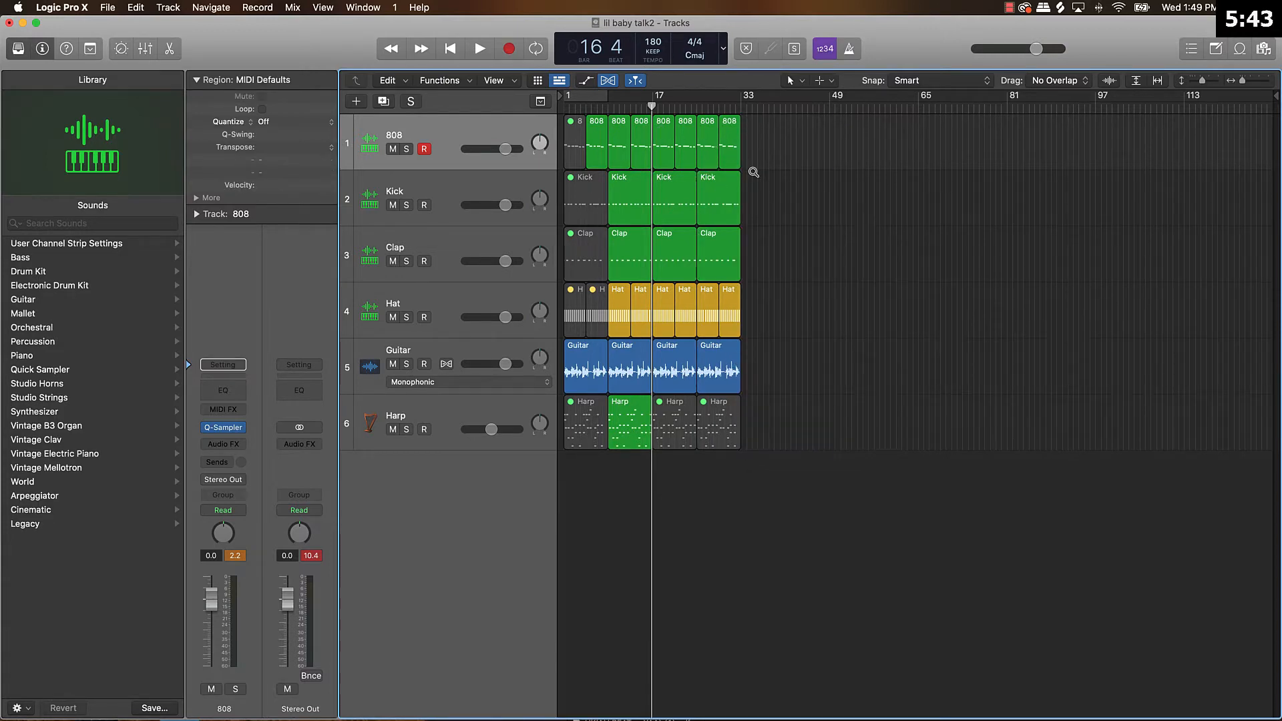
Set the cycle range to bars 17 to 33 and mute the two Hat regions between bars 17 and 25.
scroll(754, 173, up, 5)
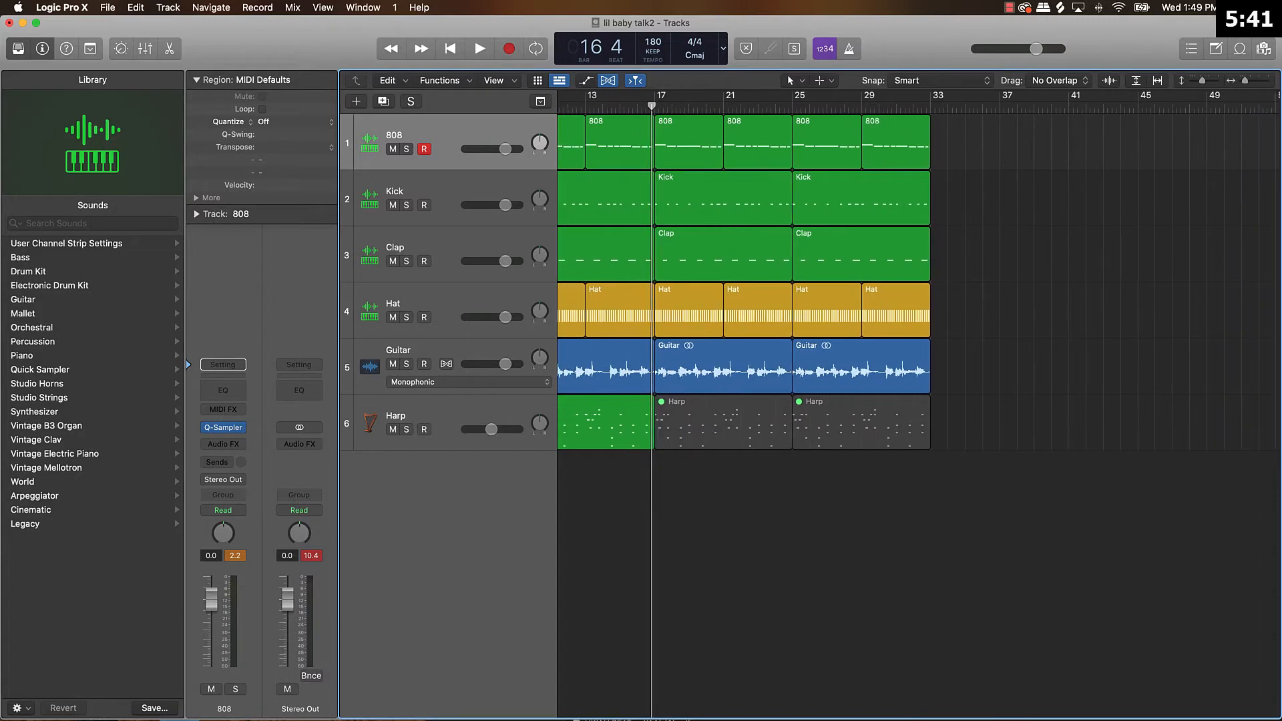
drag(657, 100, 930, 107)
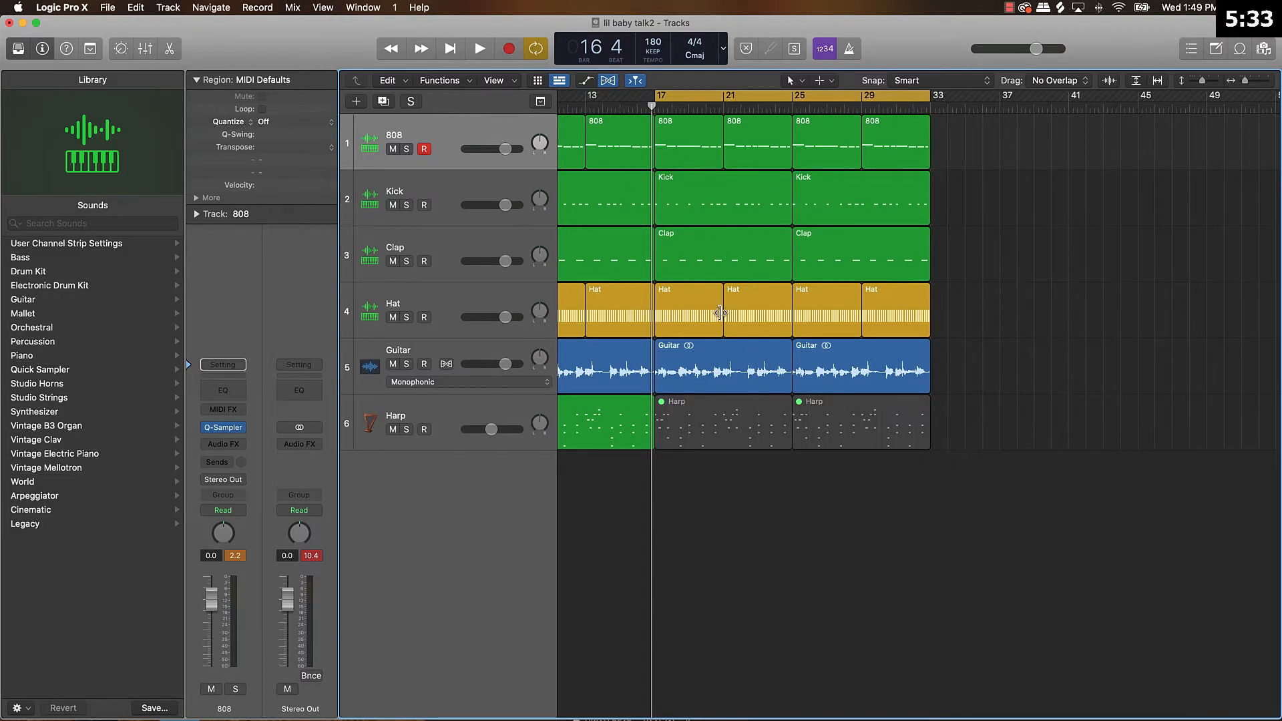
click(689, 319)
shift+click(751, 313)
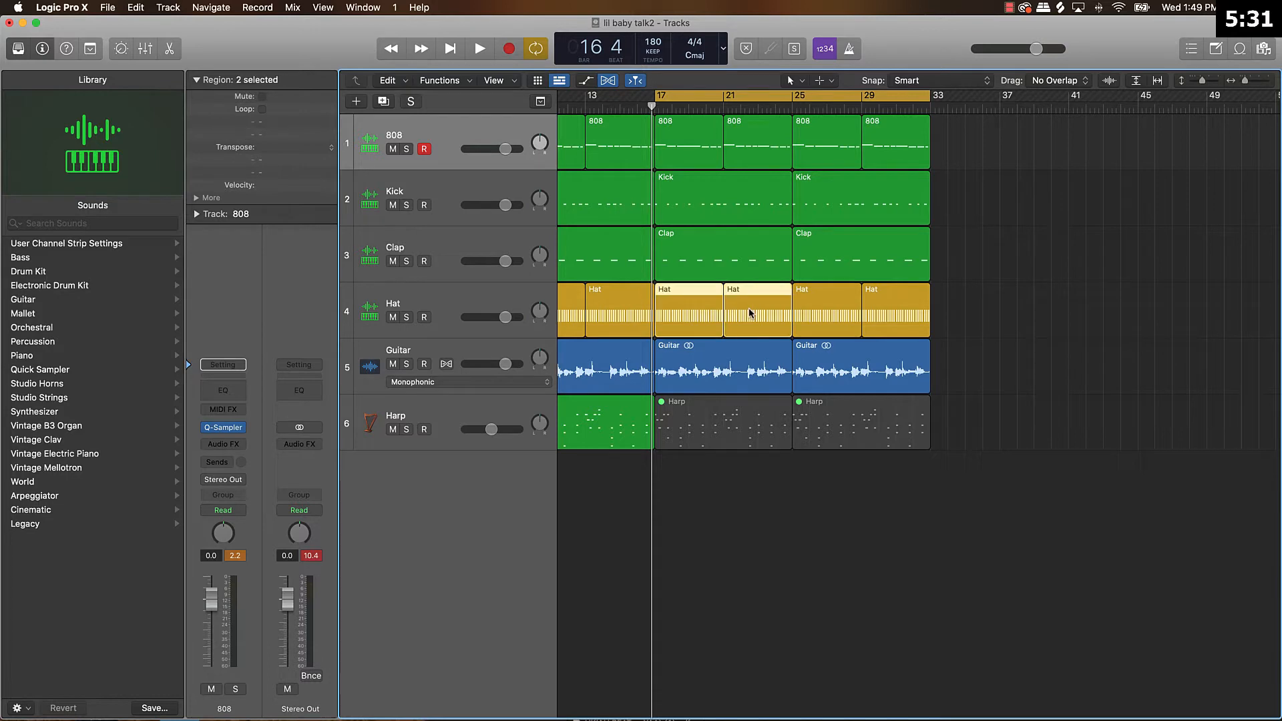
key(ctrl+m)
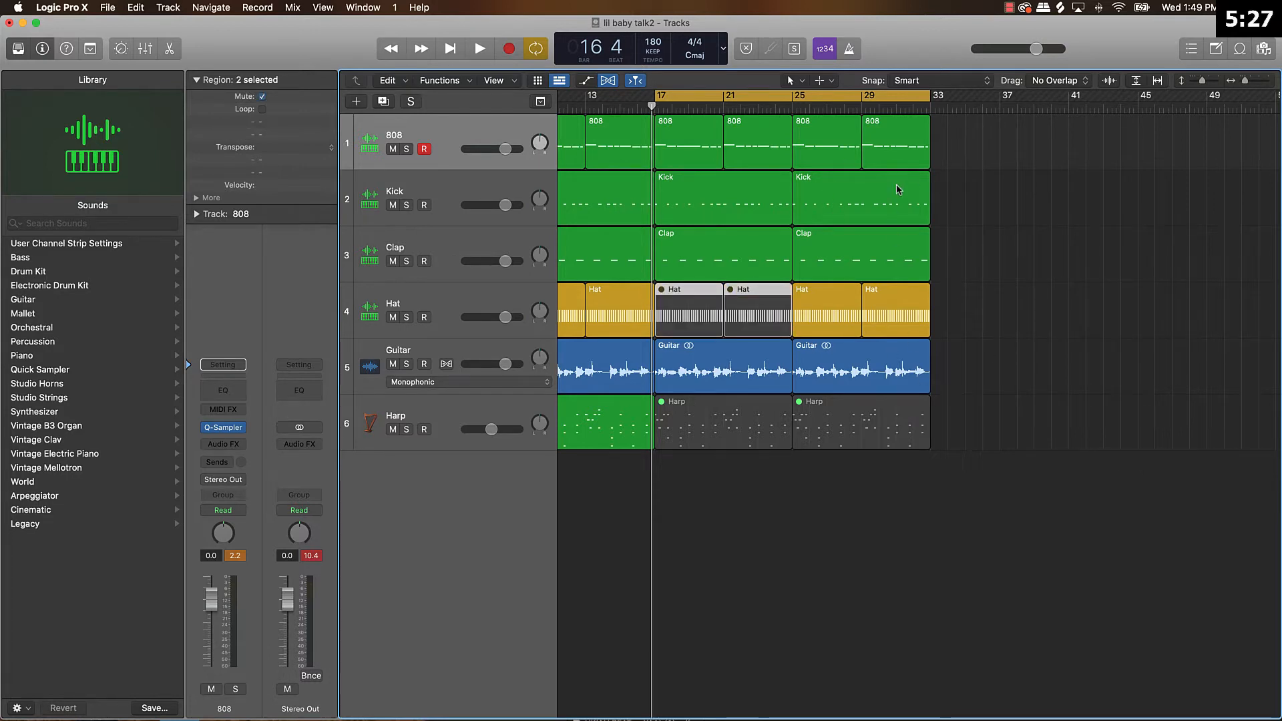
Mute the 808 region at bars 17 to 21 and the Kick and Clap regions at bars 17 to 25.
click(693, 270)
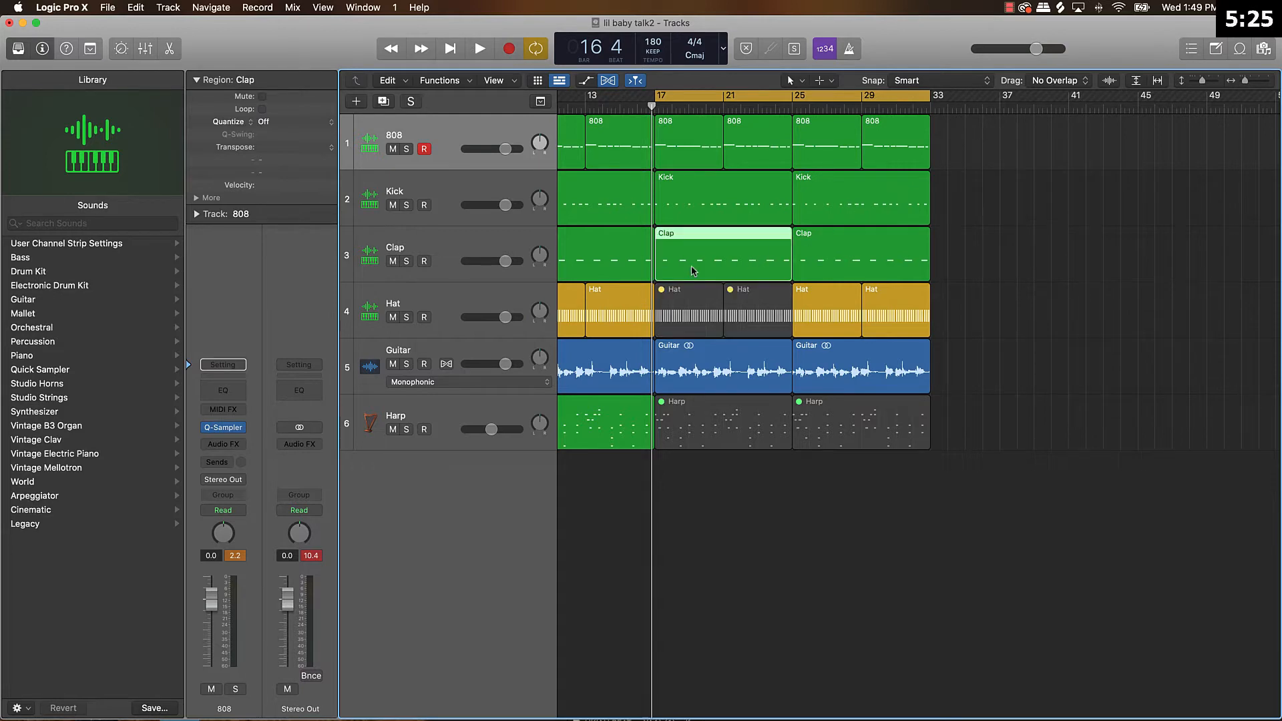
shift+click(668, 206)
mouse_move(668, 206)
mouse_down()
mouse_move(658, 219)
mouse_move(728, 216)
mouse_move(655, 218)
mouse_up()
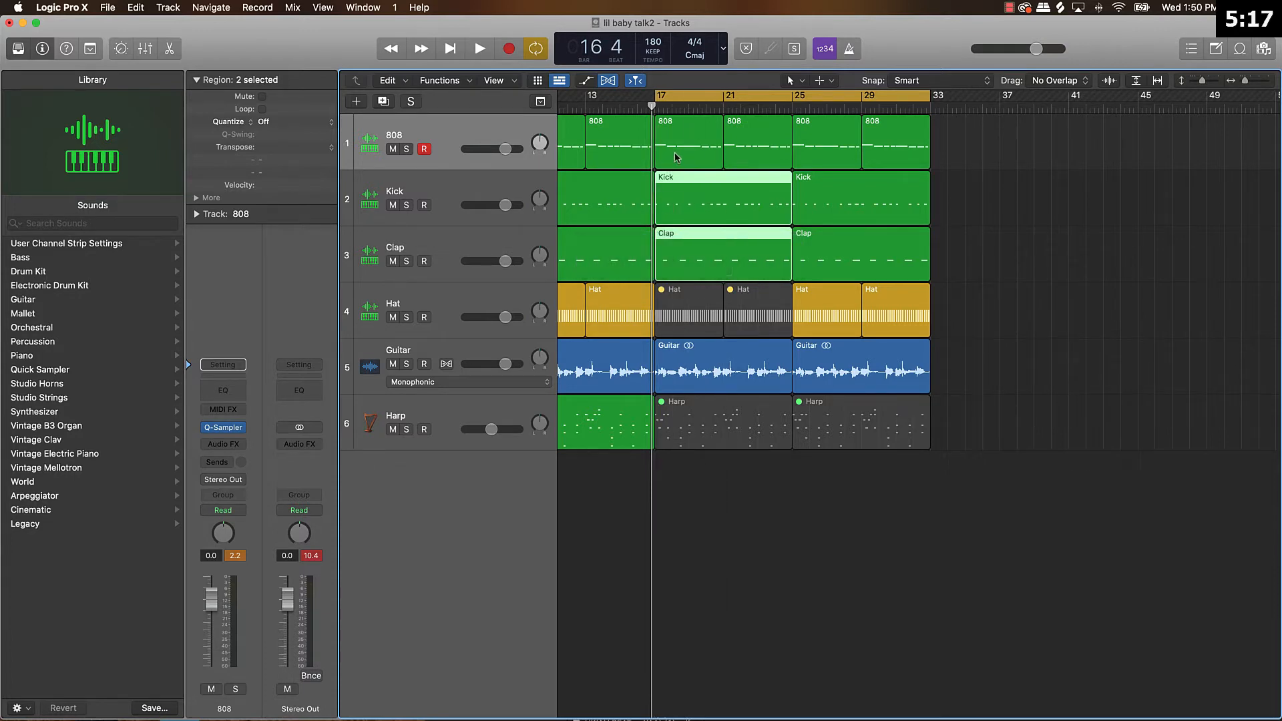
click(688, 150)
key(ctrl+m)
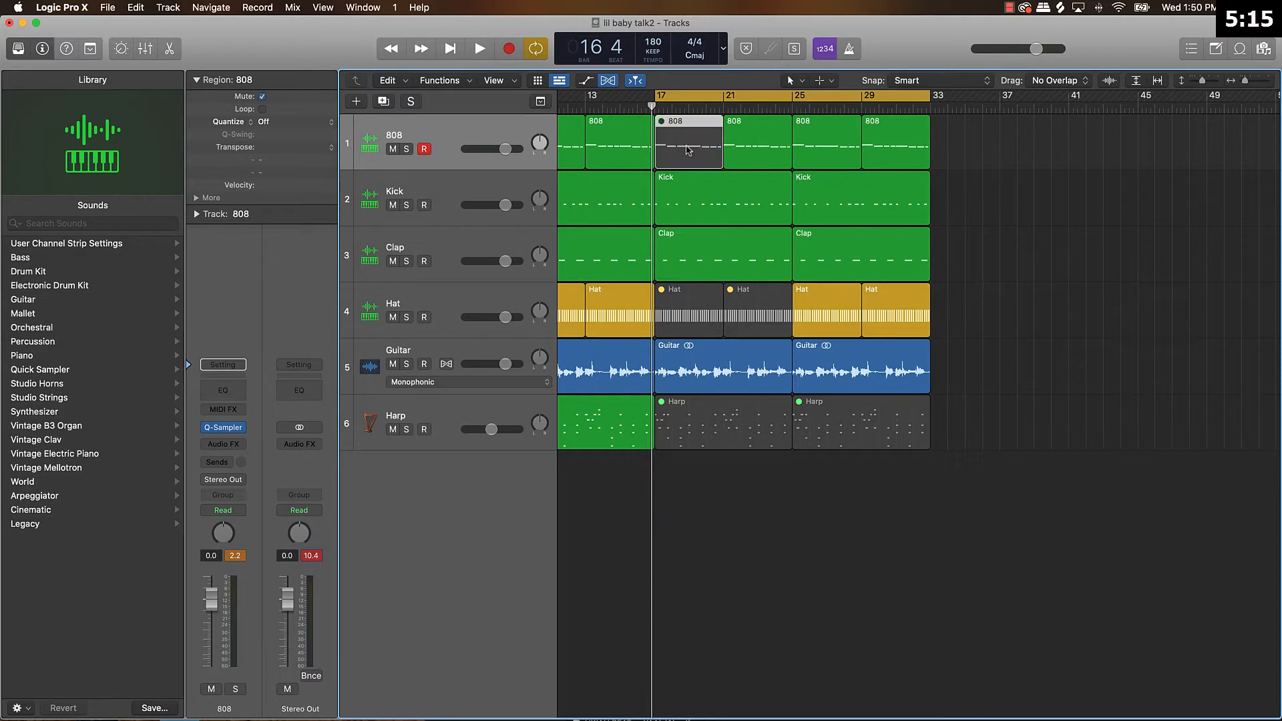
click(692, 175)
shift+click(695, 244)
key(ctrl+m)
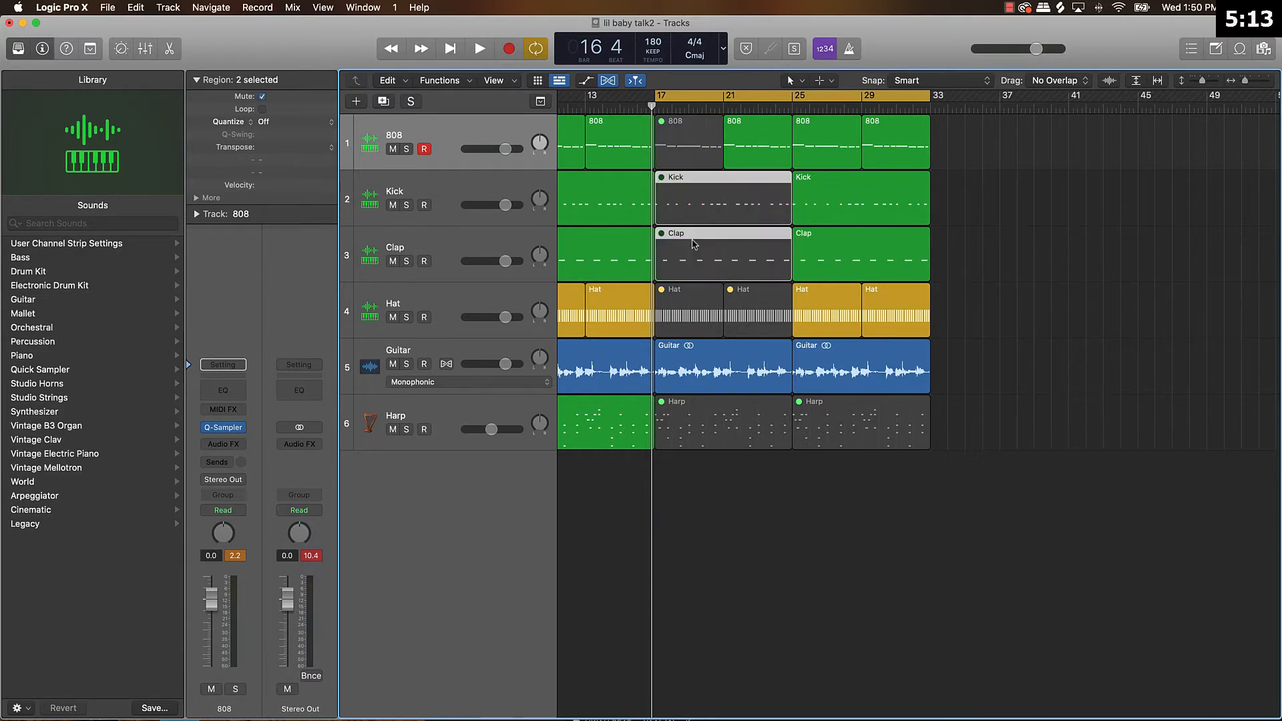
Audition the section from bar 17 briefly and unmute the 808 region at bars 17 to 21.
scroll(694, 245, left, 5)
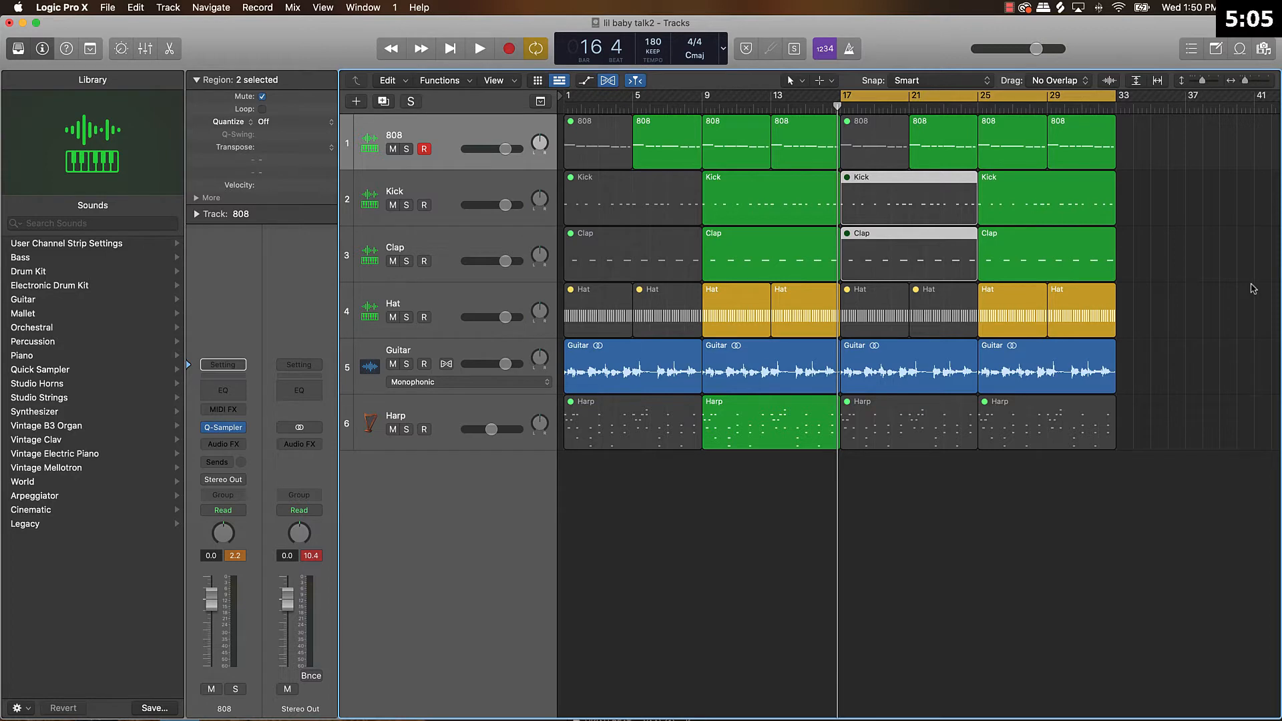
key(space)
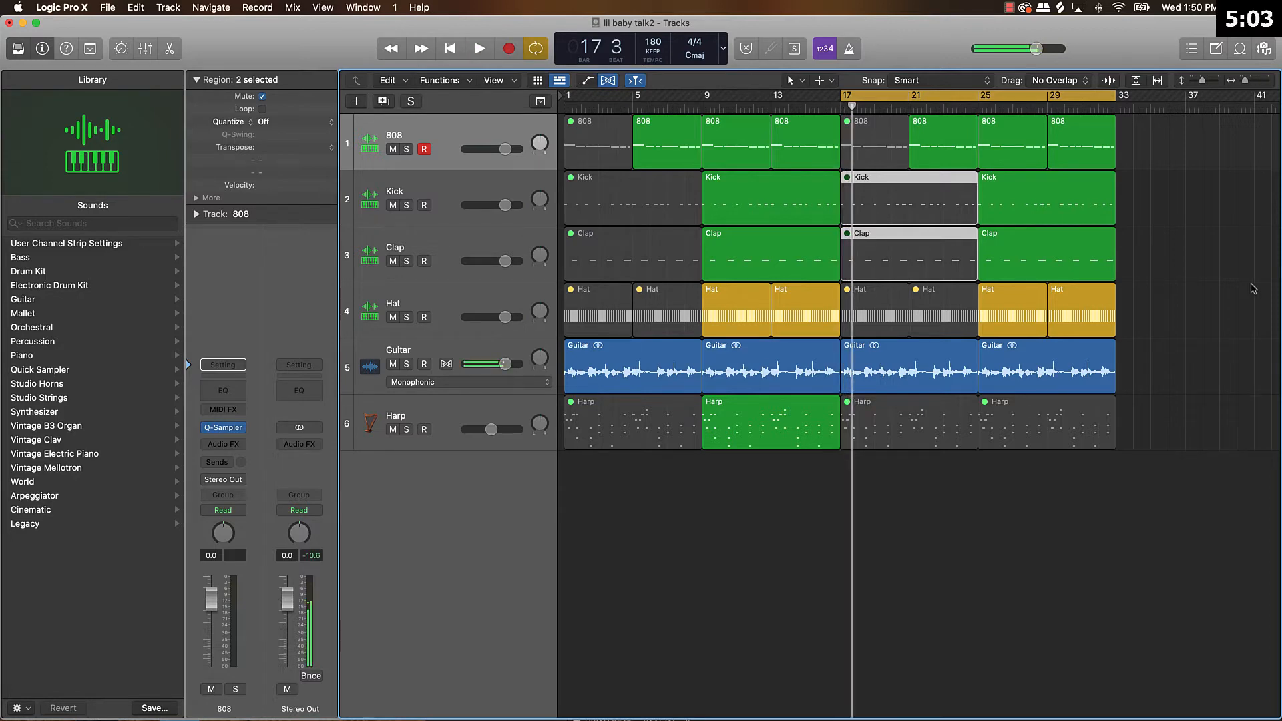
click(874, 144)
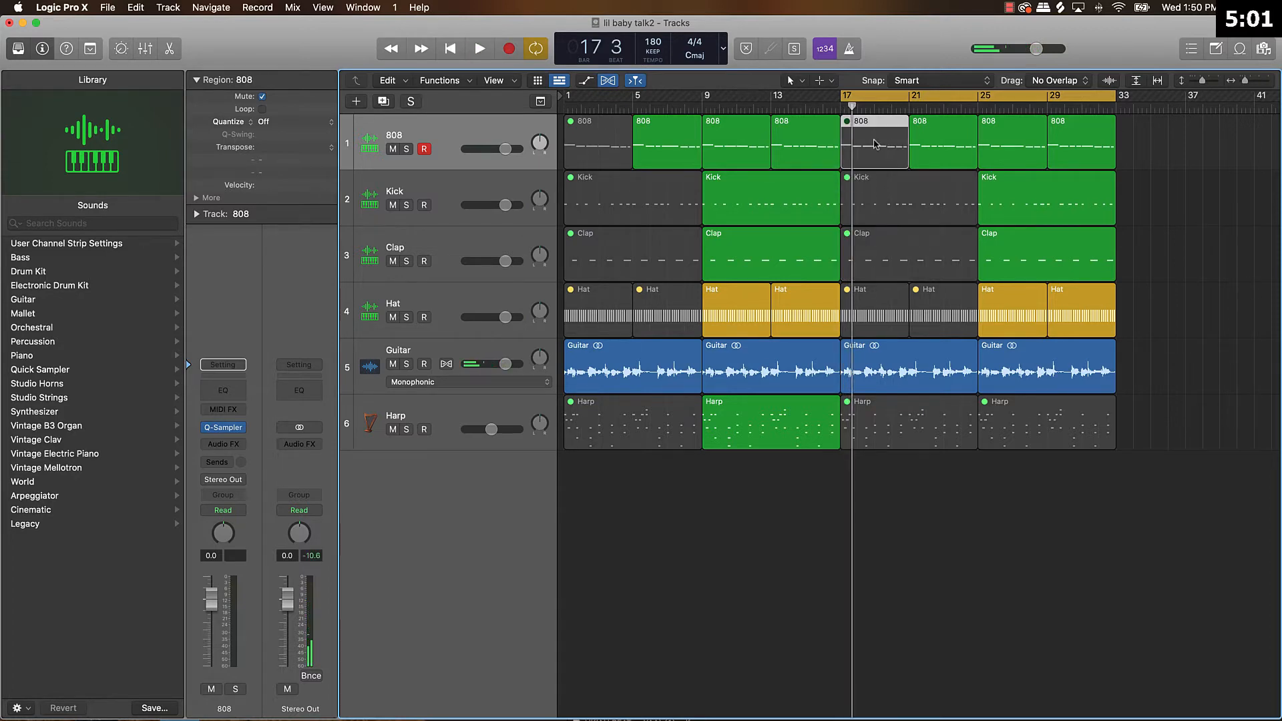
key(ctrl+m)
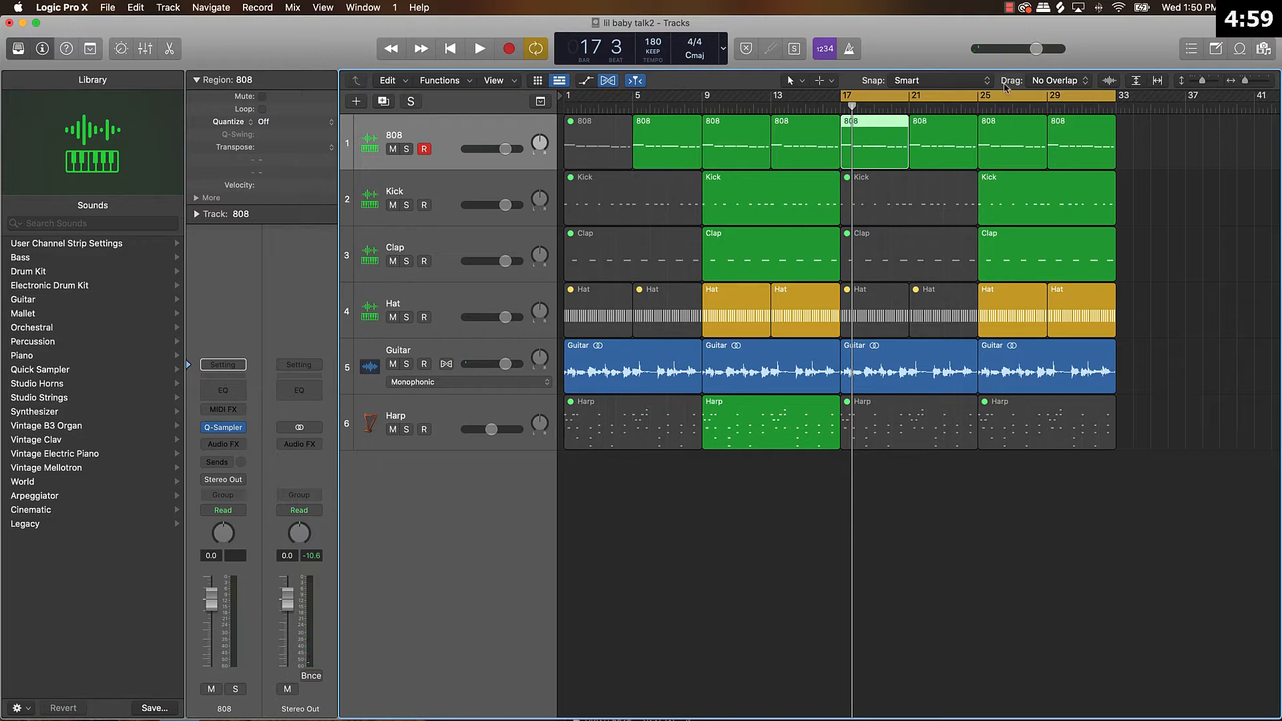
Turn off cycle mode and, while playing from bar 9, unmute the Clap region at bars 17 to 25.
key(c)
click(705, 106)
key(space)
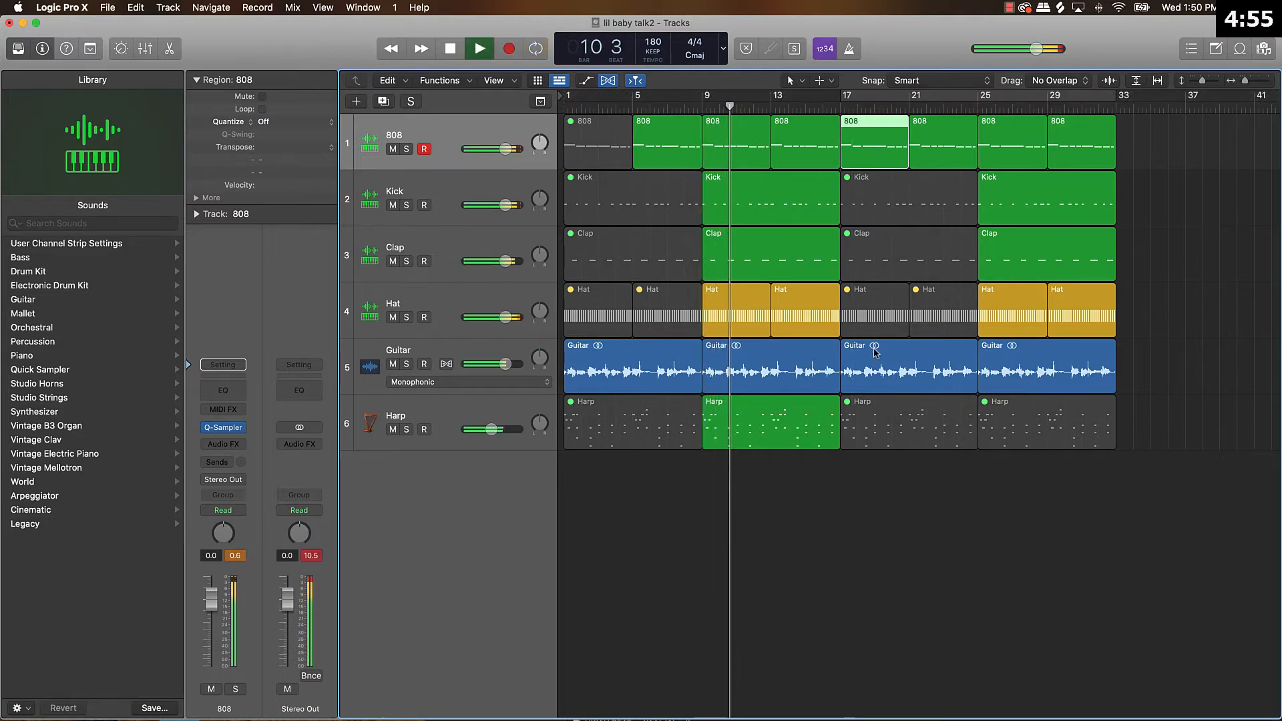
click(897, 255)
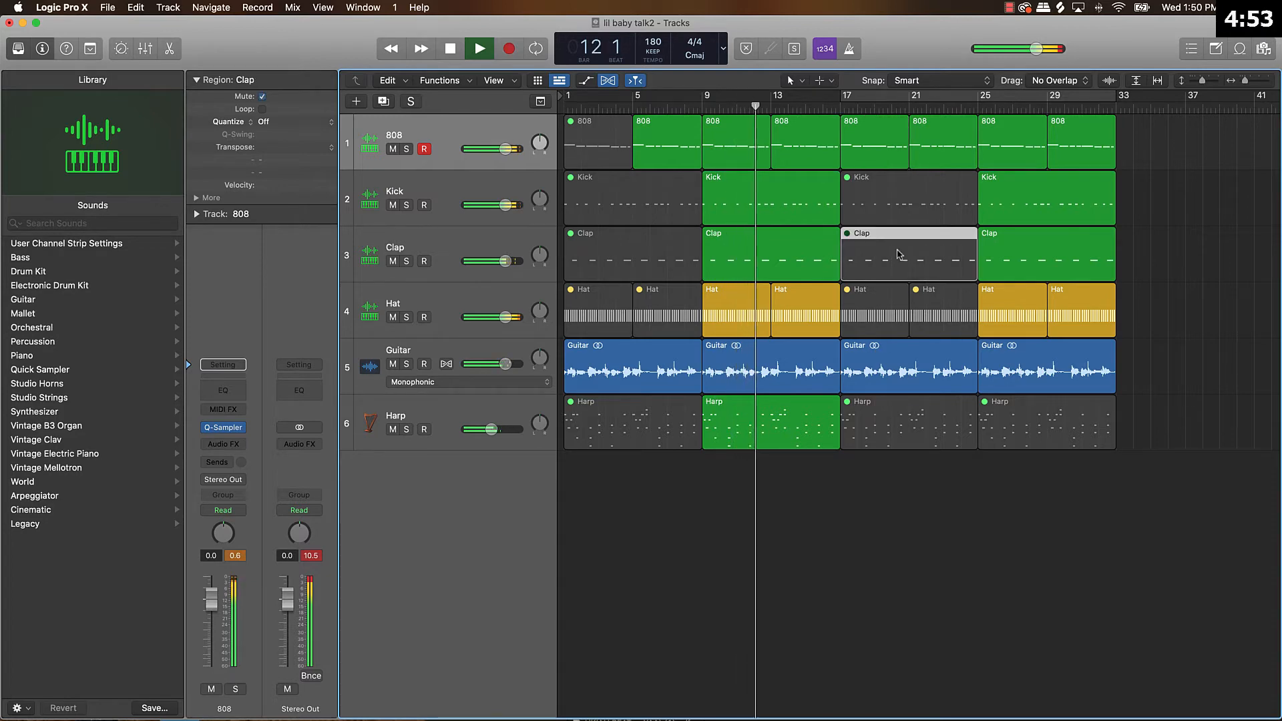
key(ctrl+m)
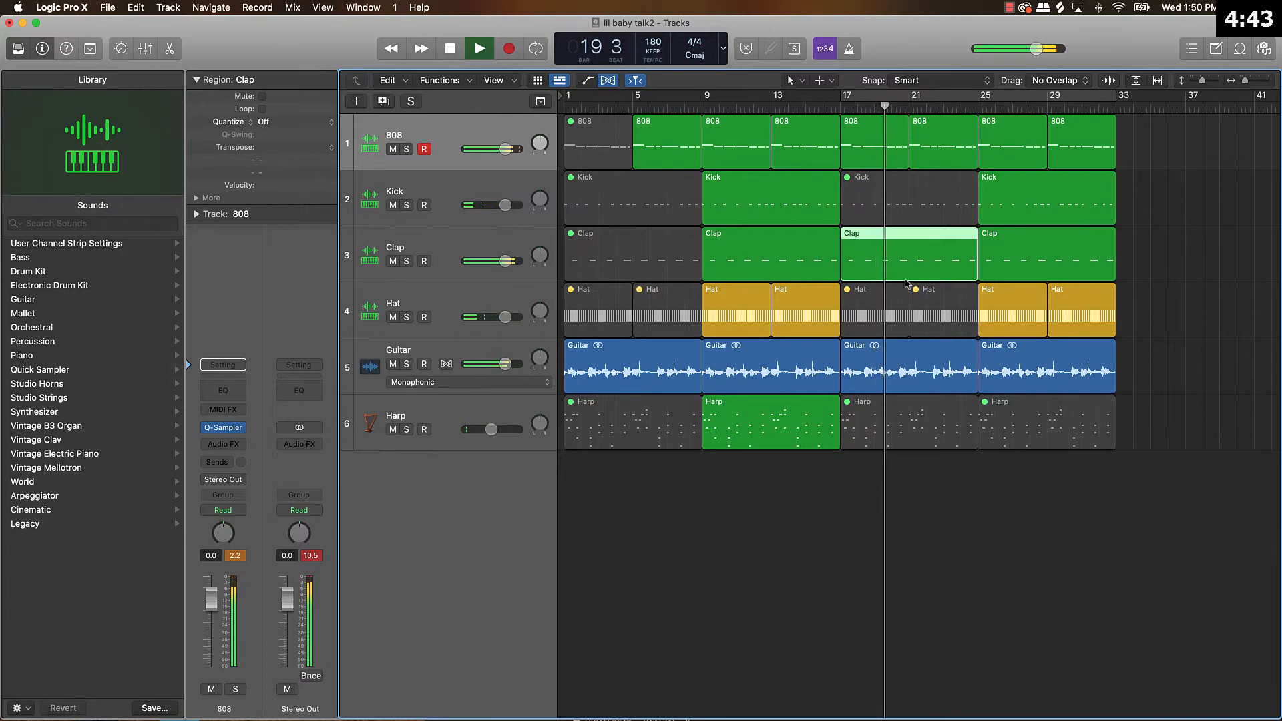
Show Beats & Time in the display and play to the end of bar 32 to check the arrangement's running time.
click(935, 220)
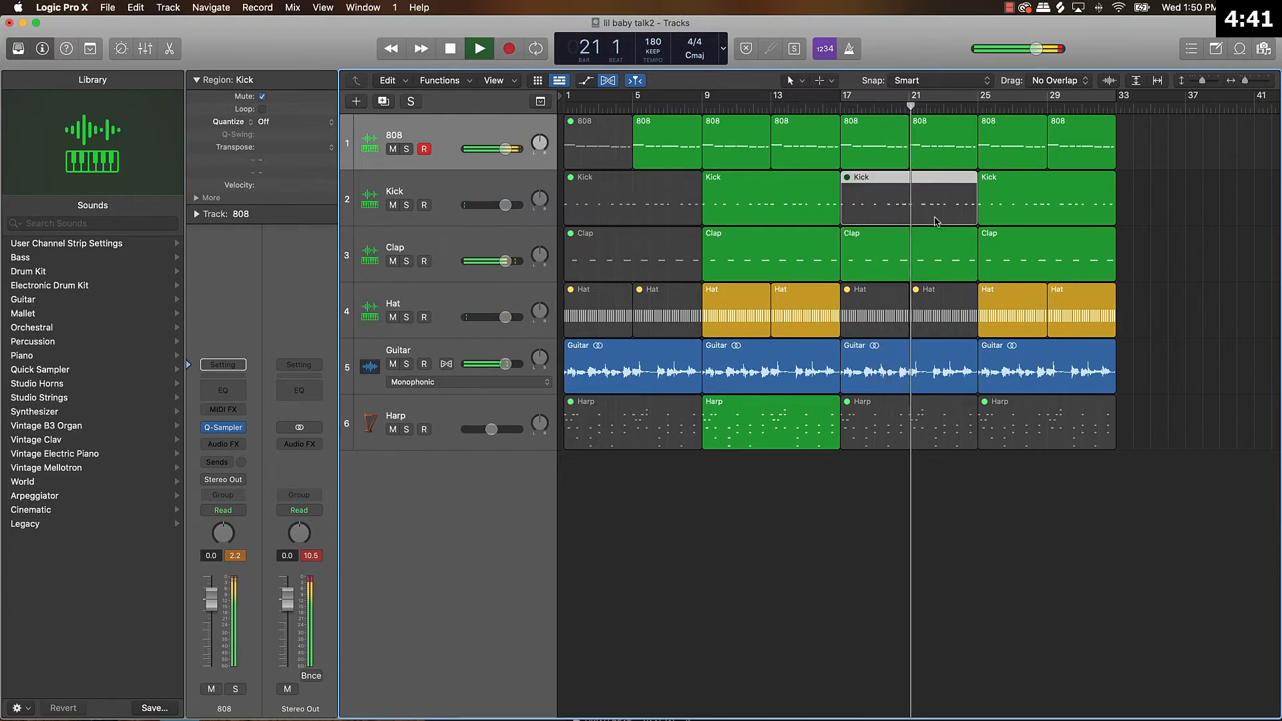
click(1004, 311)
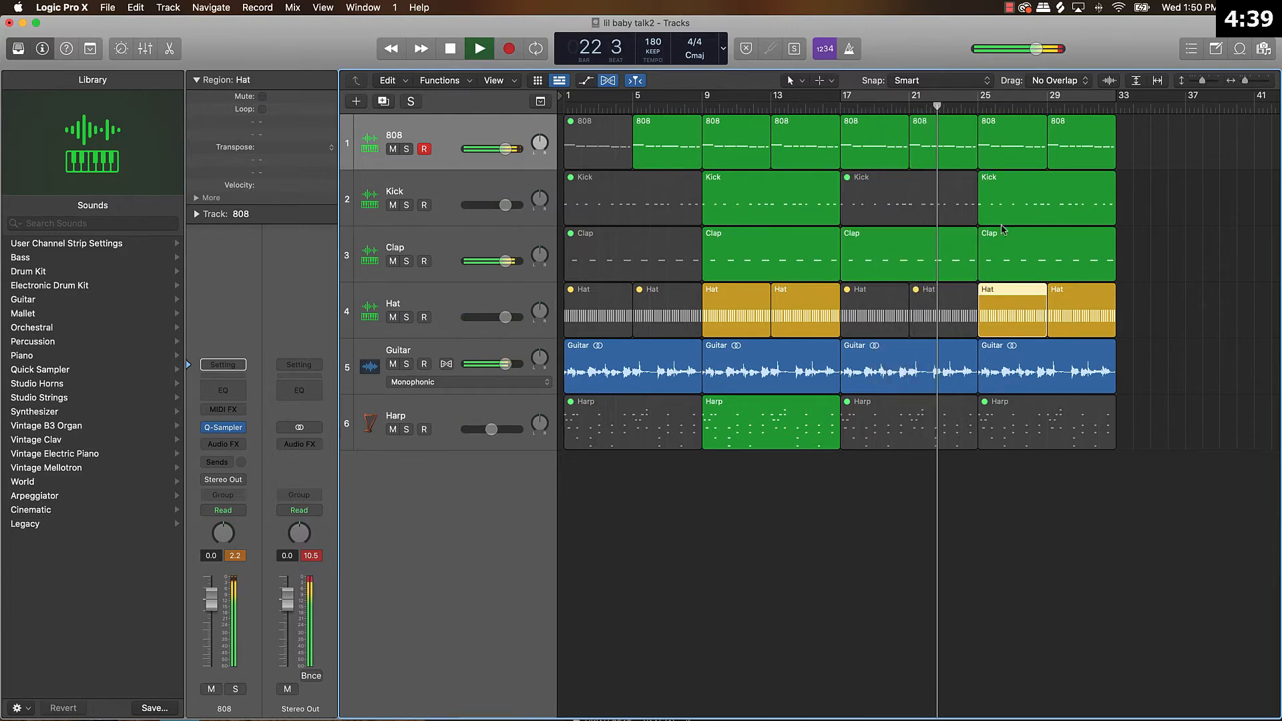
click(1012, 192)
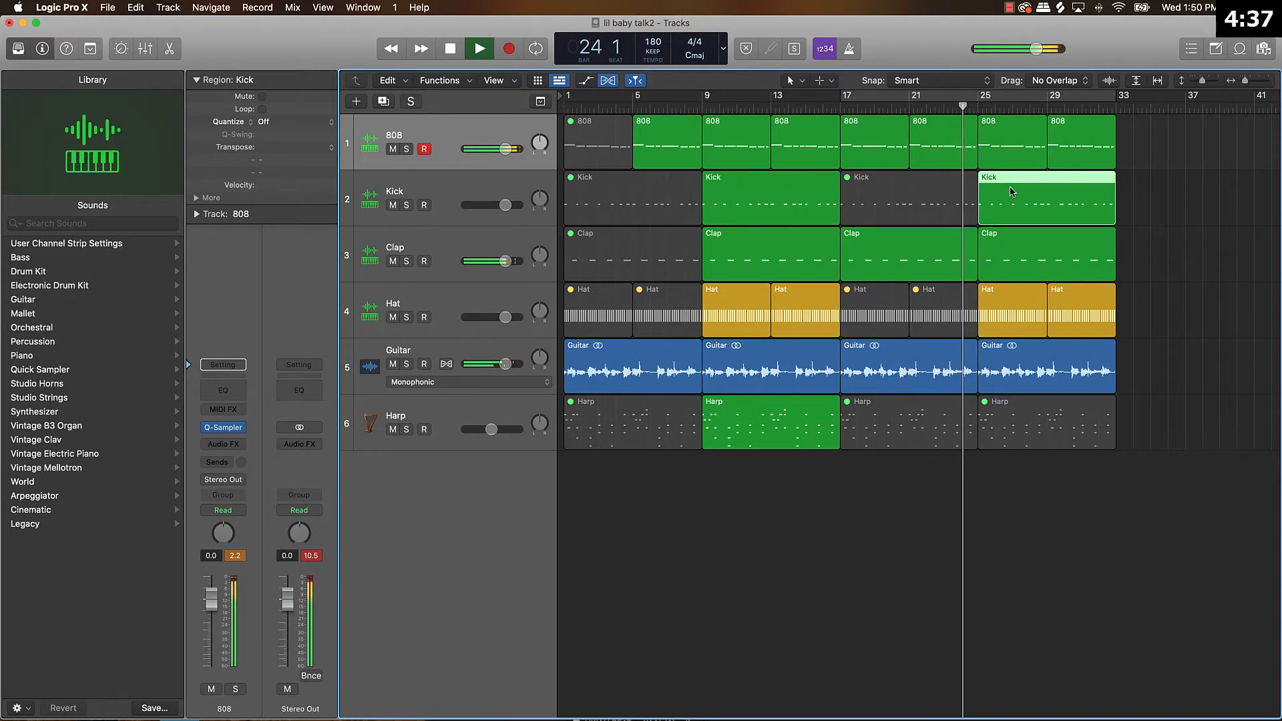
click(723, 46)
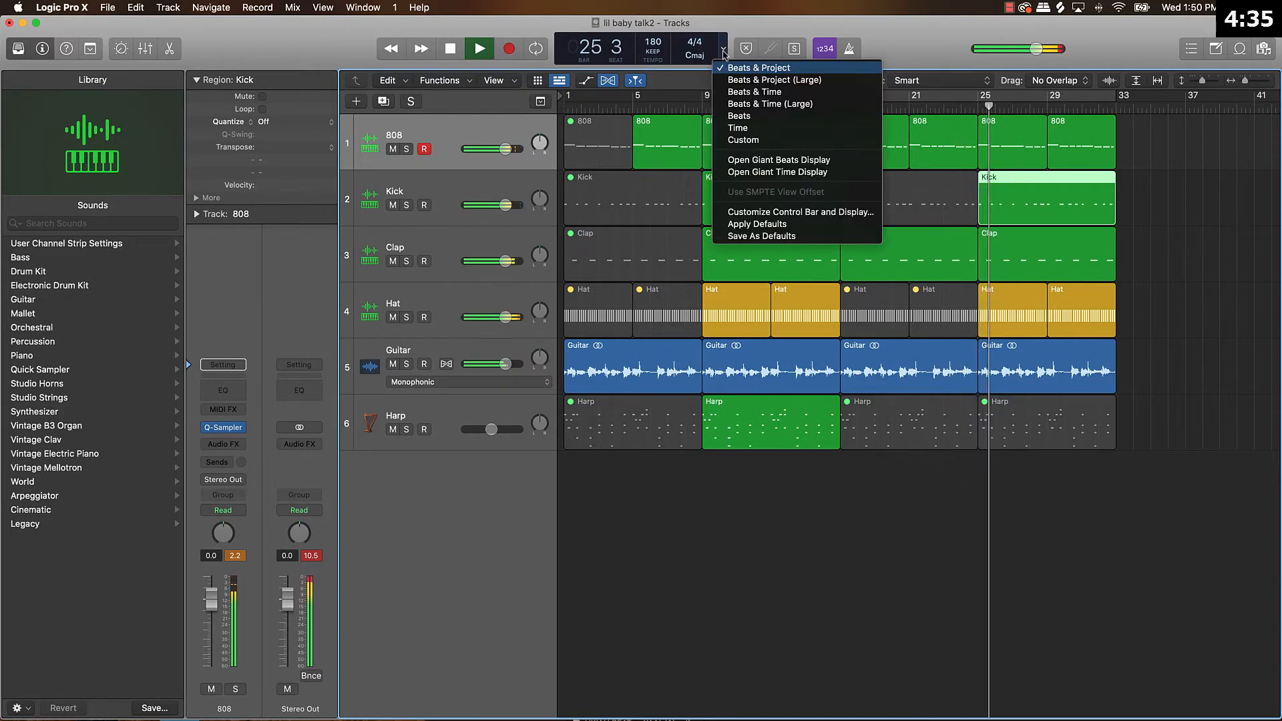
click(760, 93)
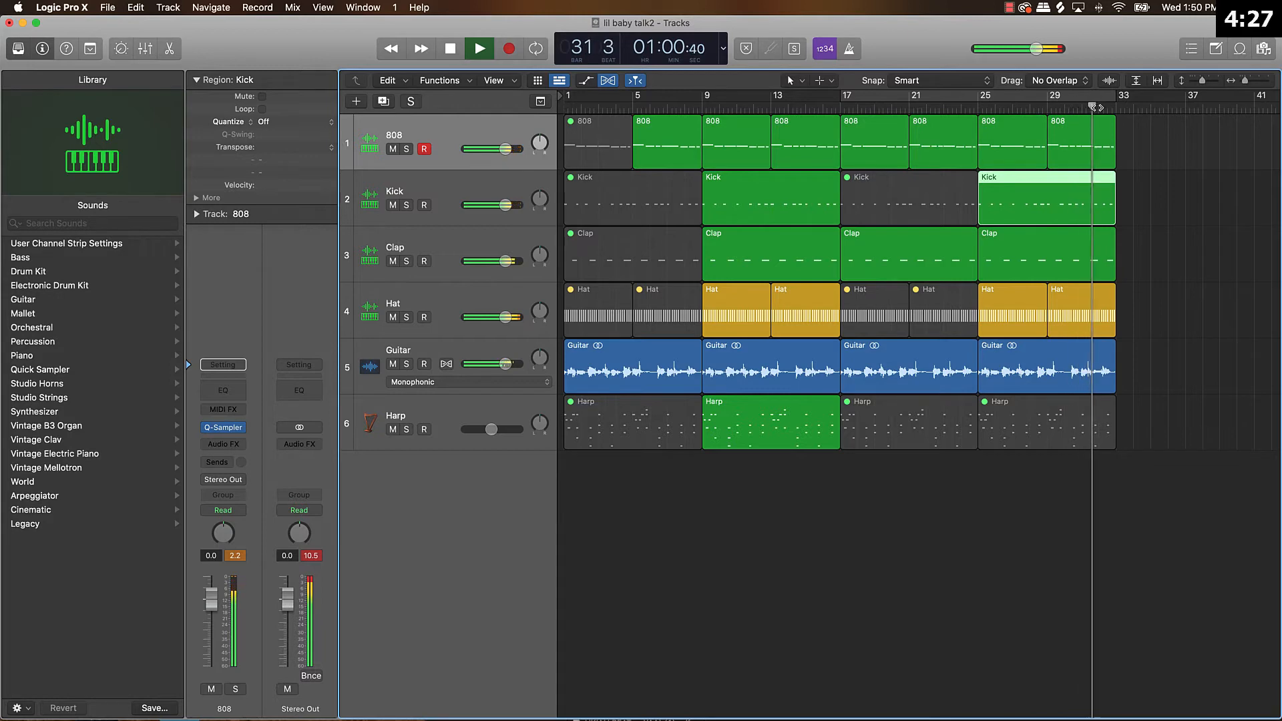
key(space)
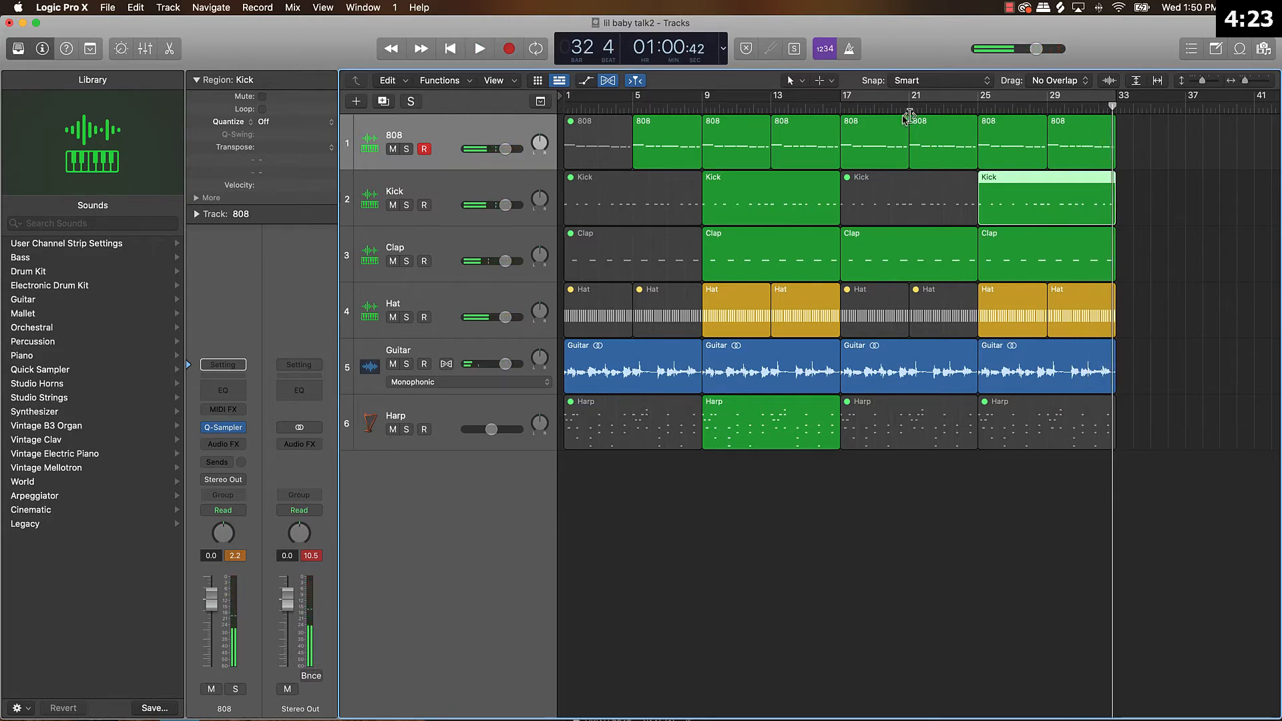
Return the display to Beats & Project and copy all regions from bars 17 to 33 so the copies start at bar 33.
drag(860, 473, 1194, 98)
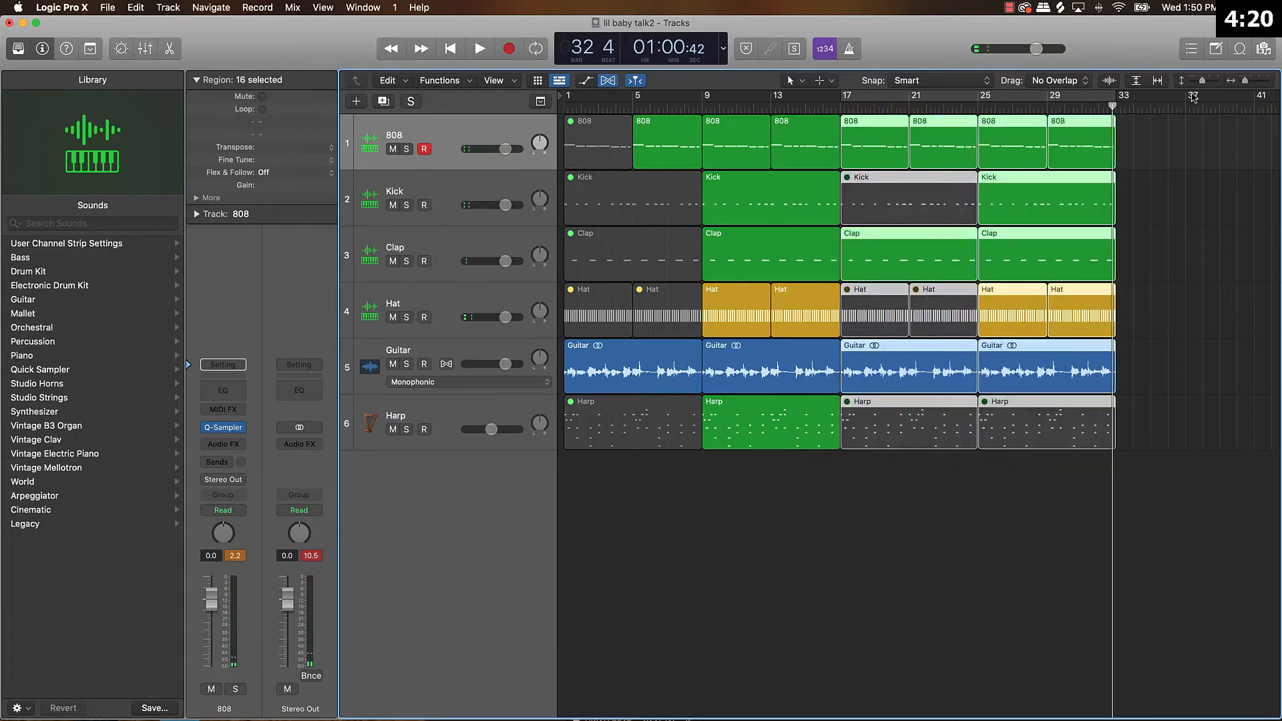
click(725, 47)
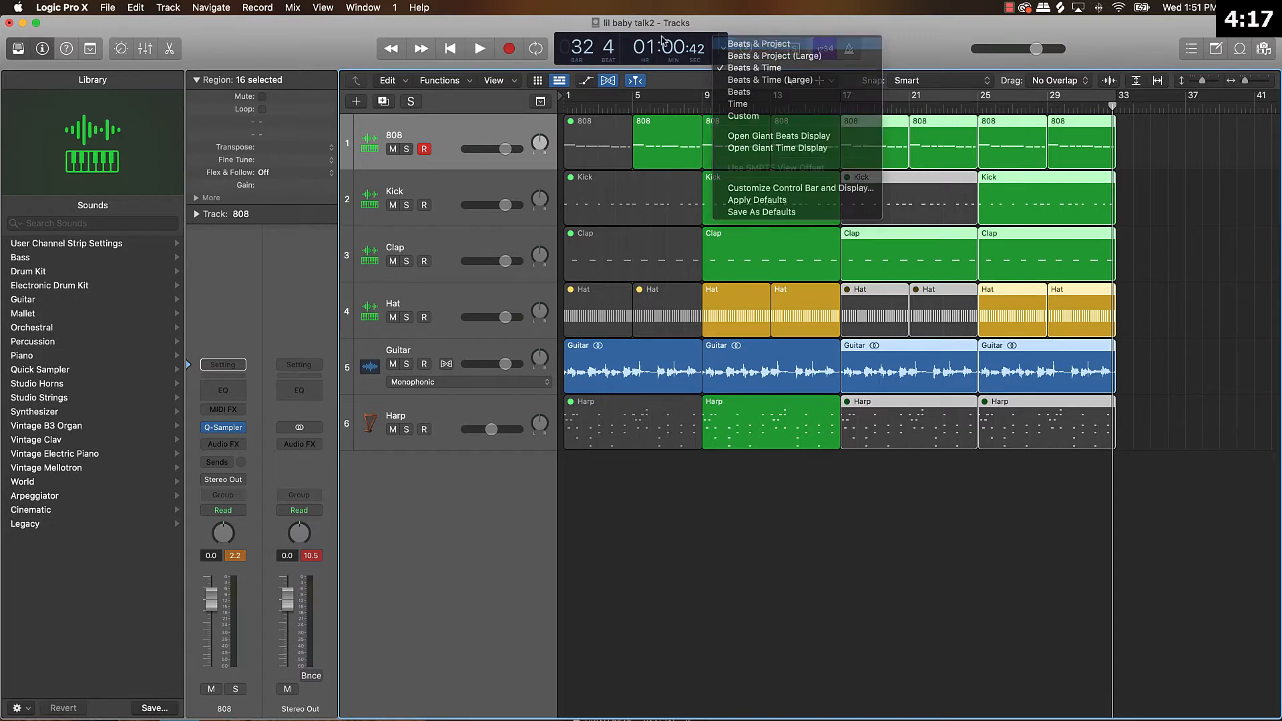
click(734, 42)
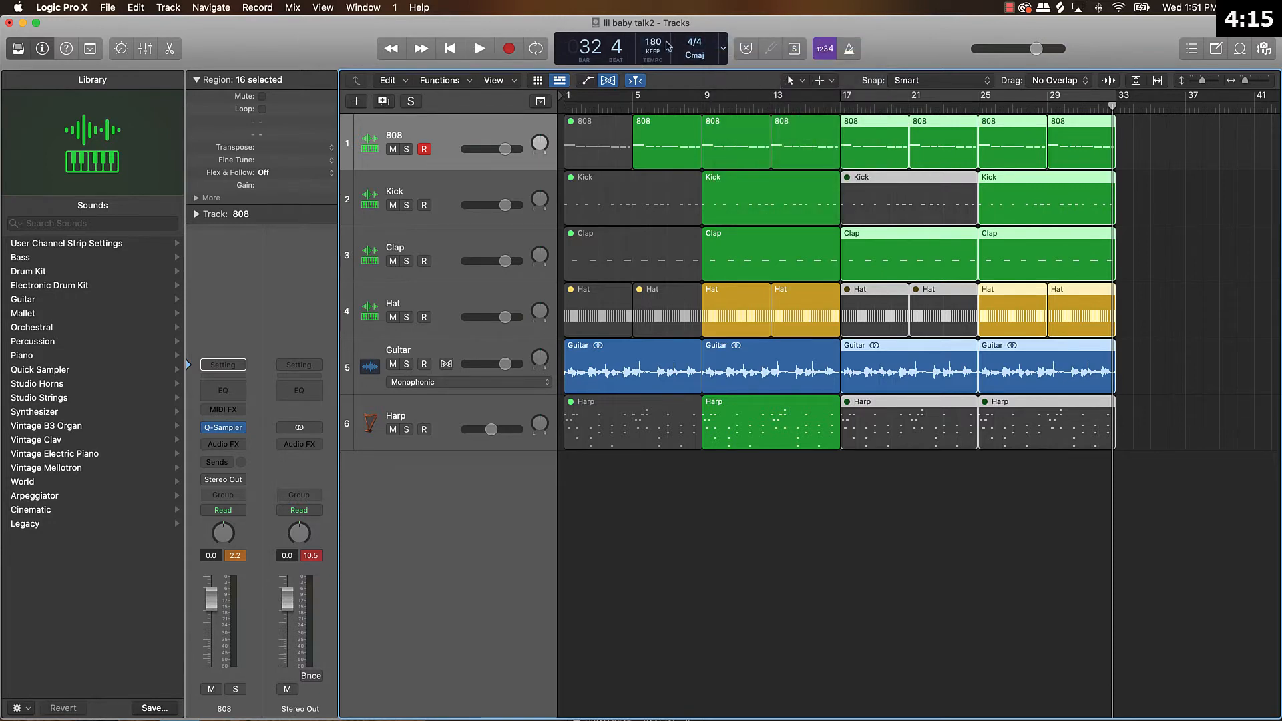
scroll(1143, 146, right, 3)
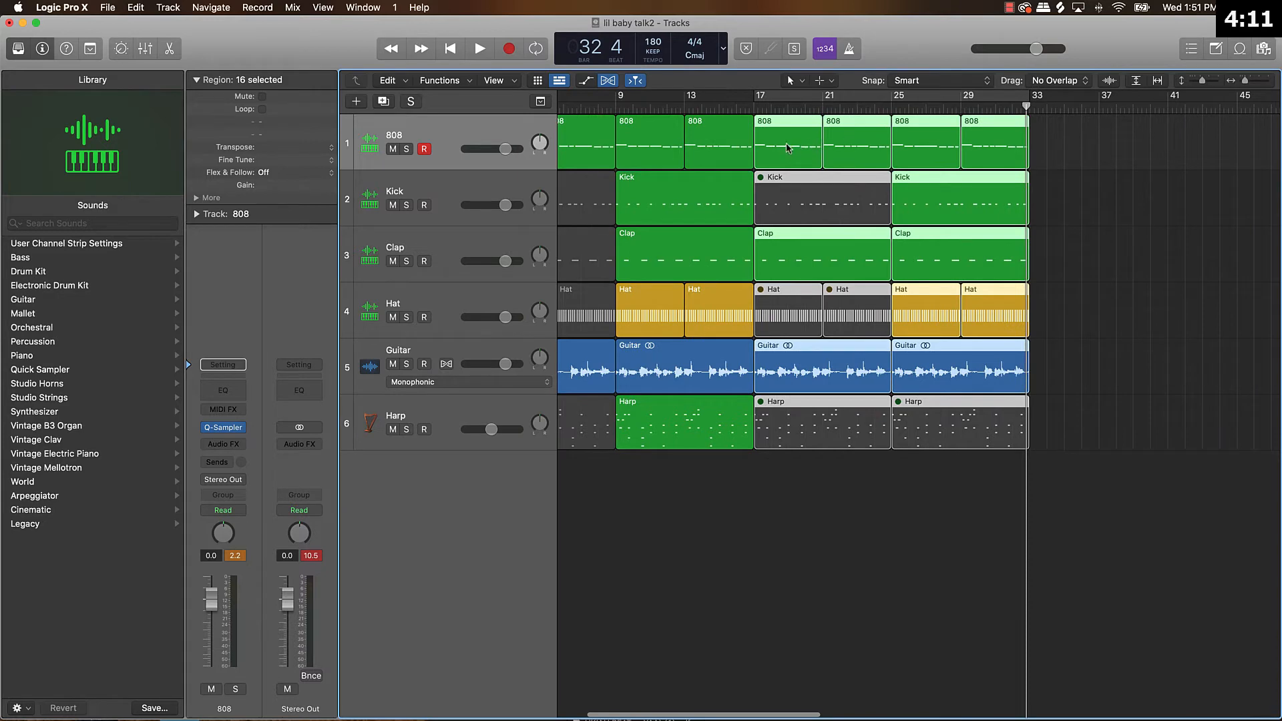
drag(788, 148, 1067, 164)
Move all regions from bar 17 onward to bar 25, and fill bars 17 to 25 with copies of the bars 9 to 17 regions.
drag(770, 481, 1167, 120)
drag(697, 152, 578, 437)
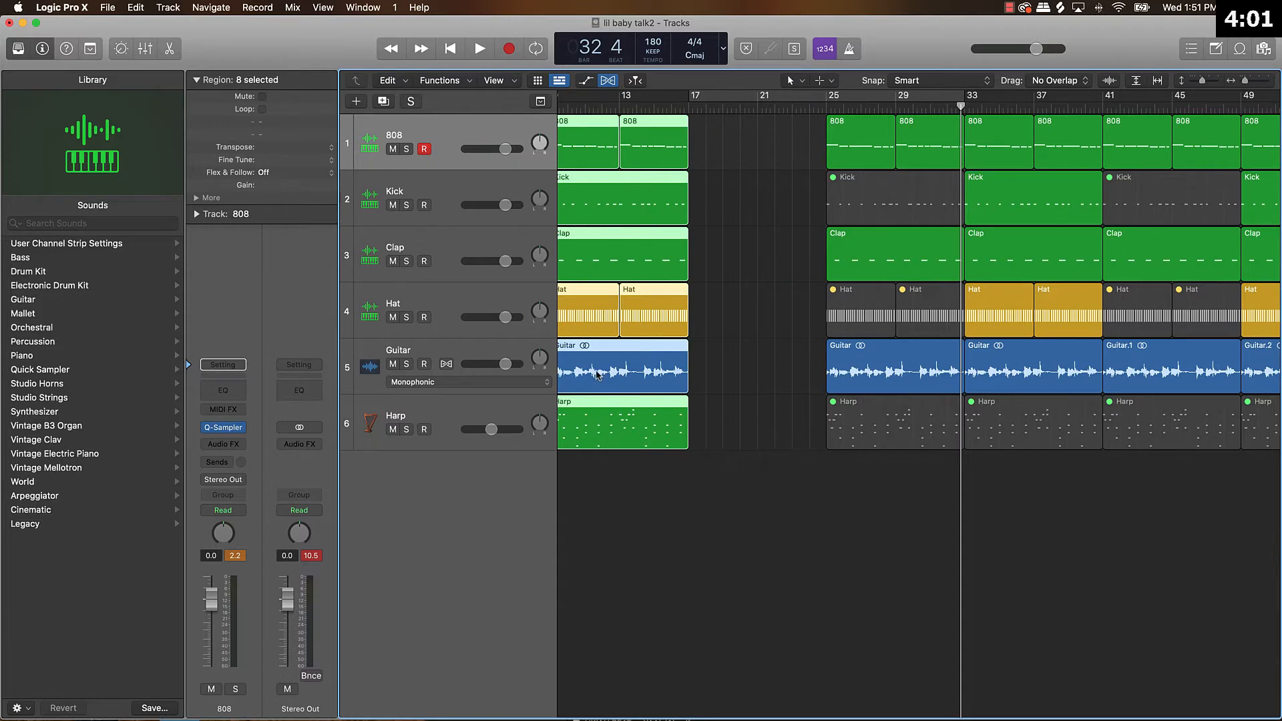
drag(595, 399, 731, 399)
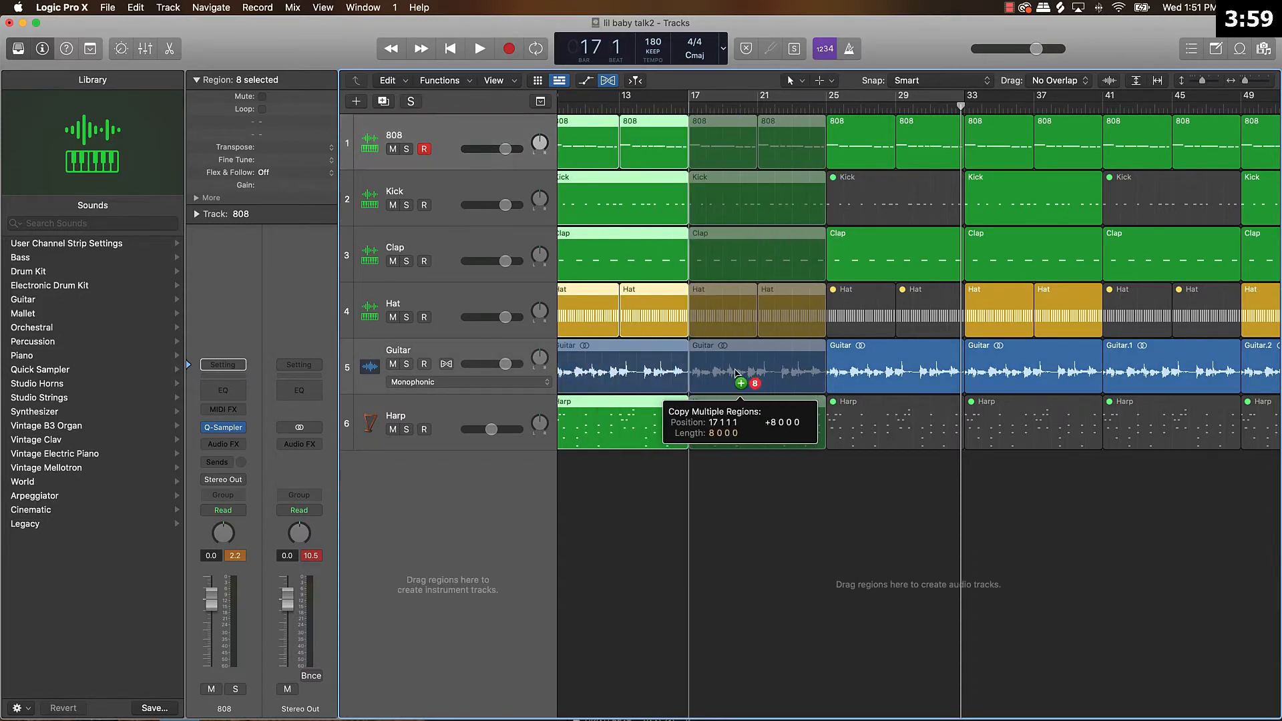
Set the display to Beats & Time and place the playhead at bar 56 to check the extended arrangement's length.
click(720, 50)
click(742, 88)
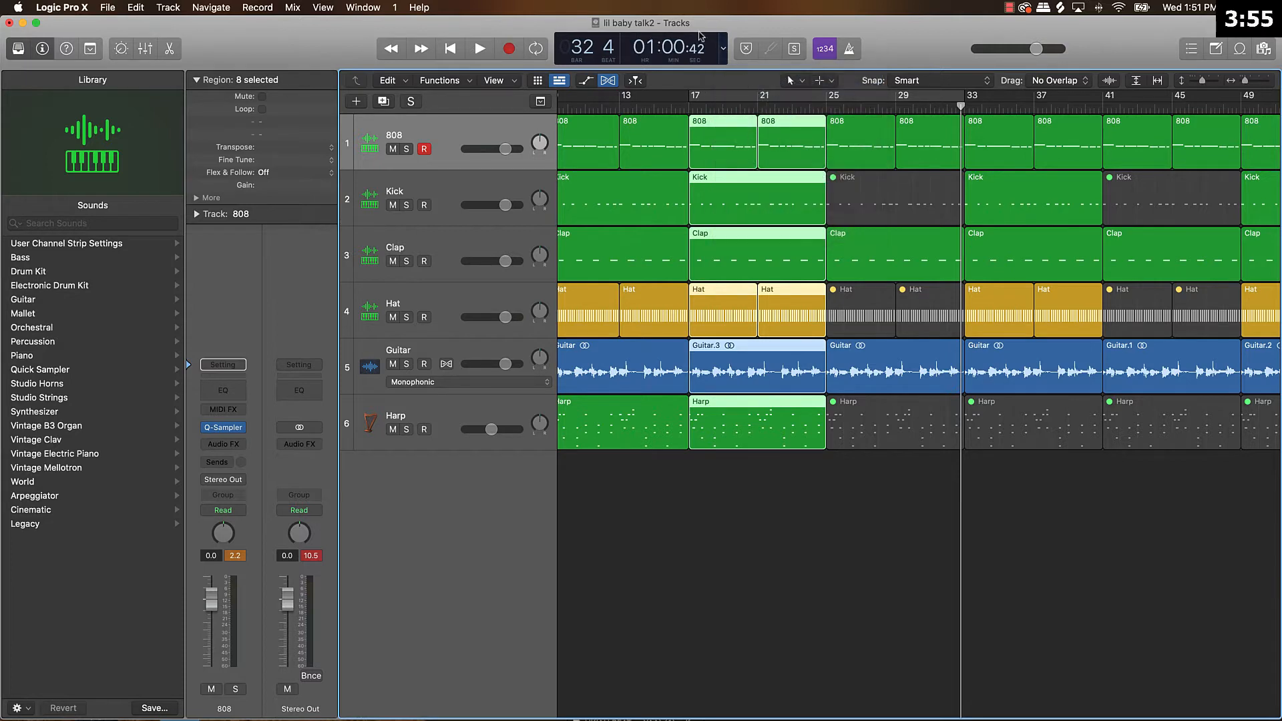
scroll(1217, 213, right, 10)
click(939, 107)
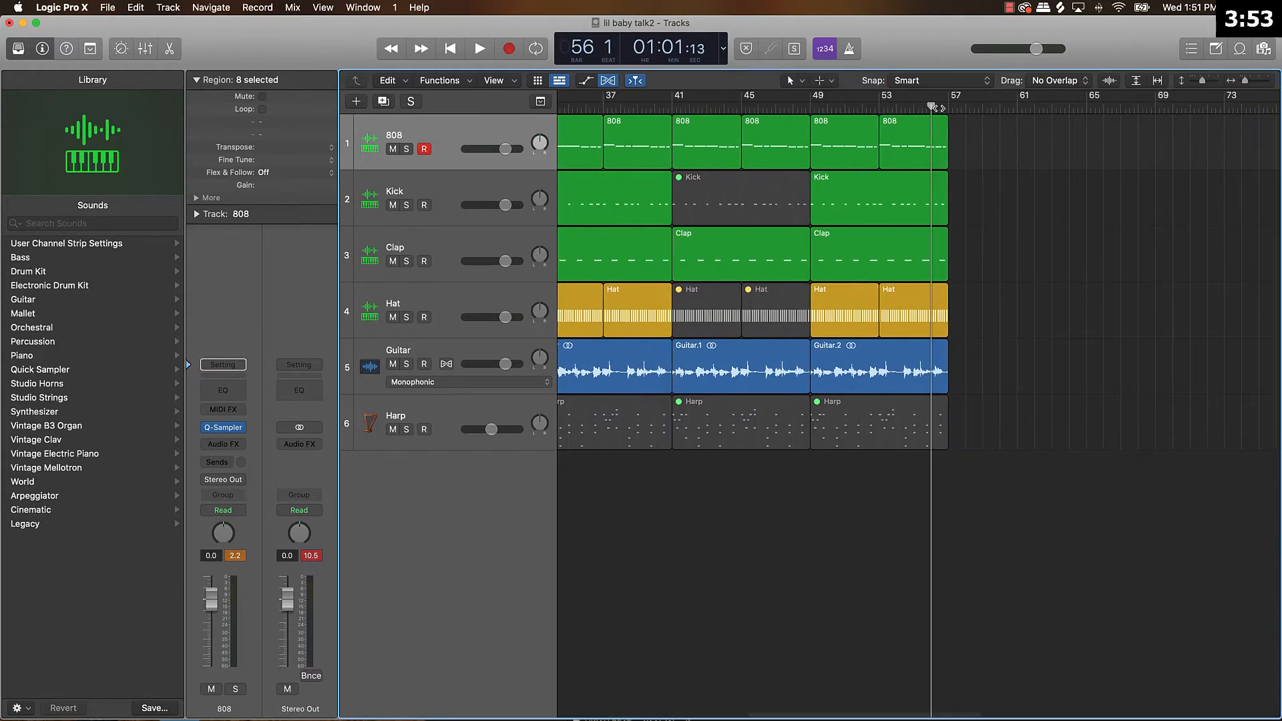
scroll(905, 140, left, 8)
scroll(935, 139, down, 5)
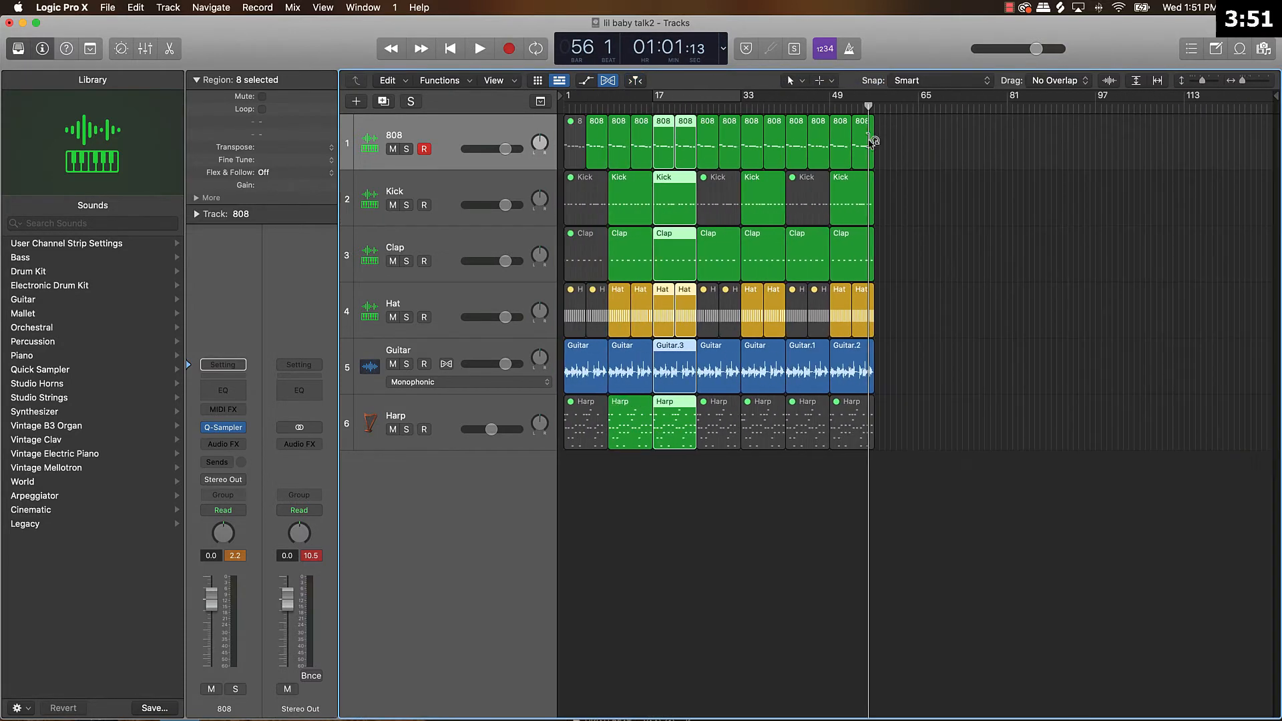
click(965, 181)
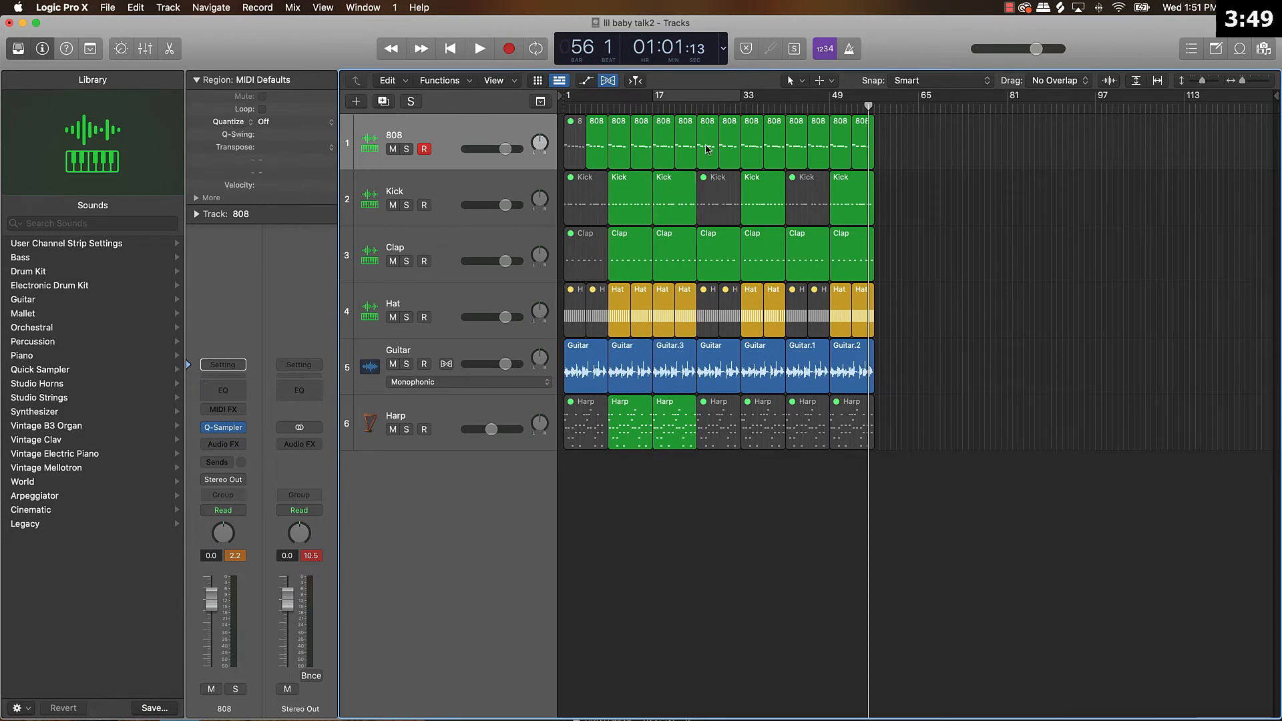
Play the arrangement from the beginning and mute the Clap region and both 808 regions at bars 25 to 33.
key(Return)
key(space)
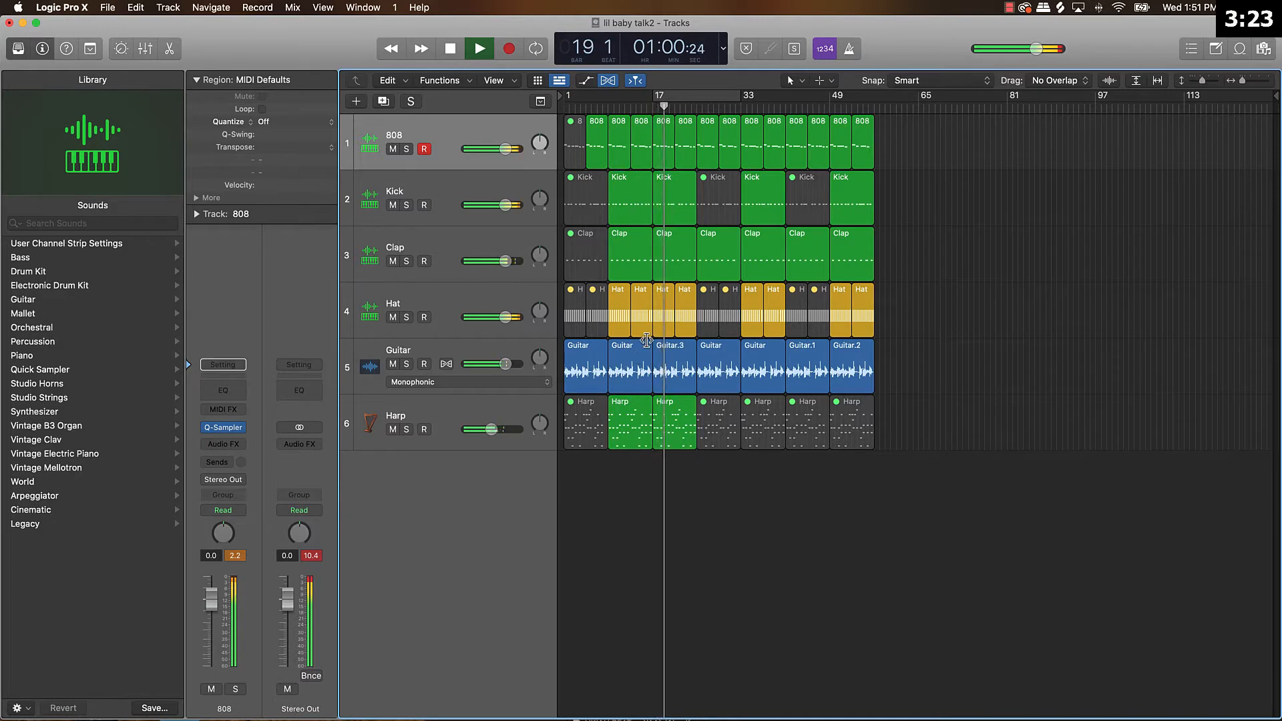
click(710, 242)
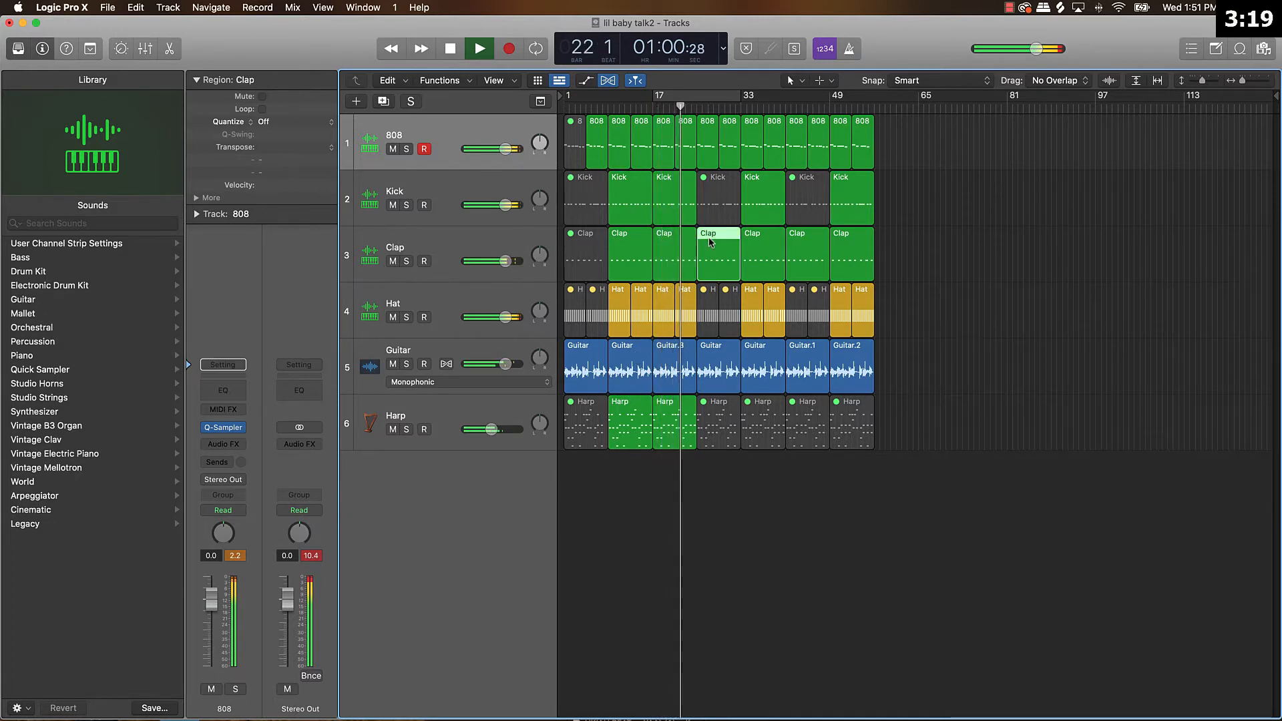
key(ctrl+m)
click(727, 139)
shift+click(705, 143)
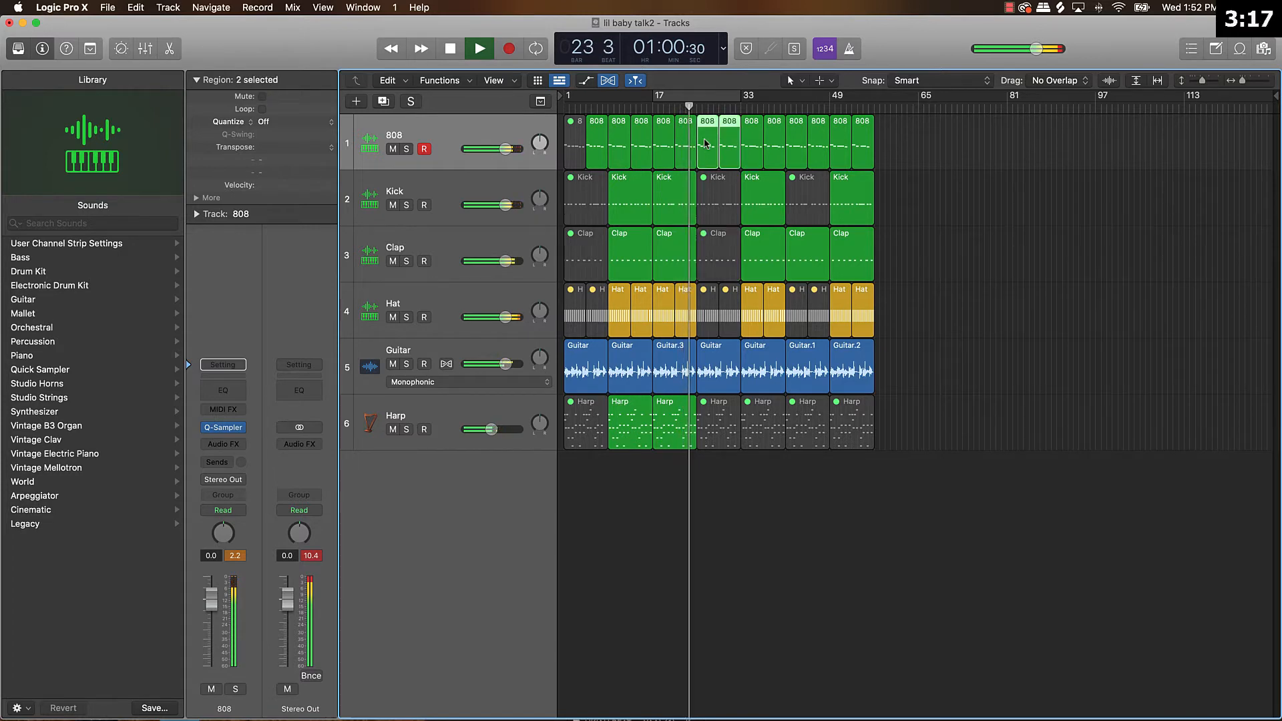
key(ctrl+m)
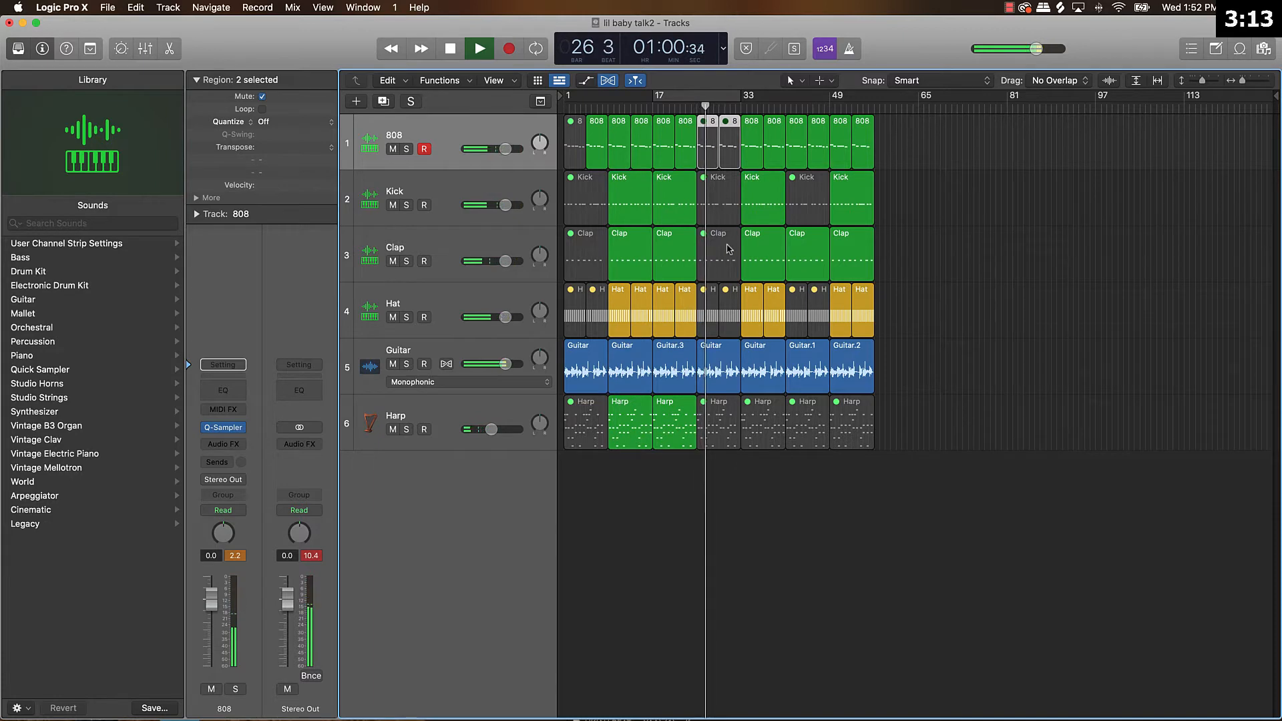
Mute the Kick region and both Hat regions at bars 33 to 41, and raise the Clap track's volume slightly.
click(758, 211)
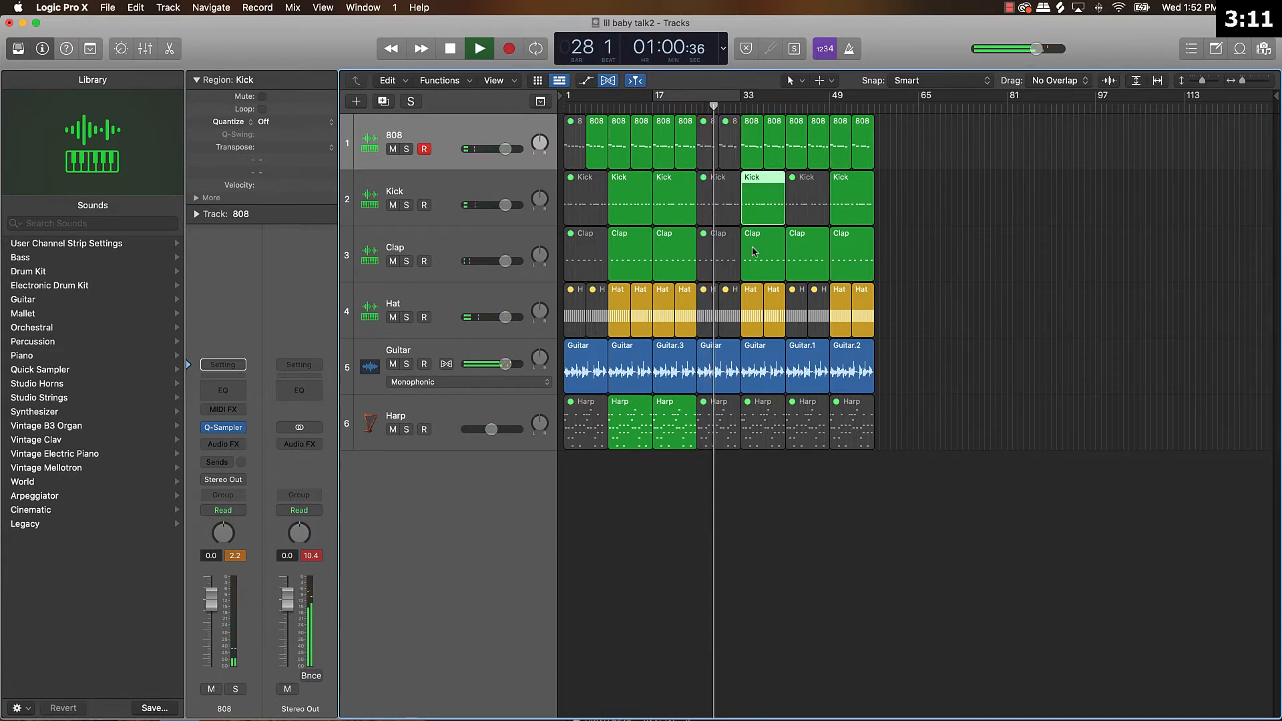
click(762, 235)
click(762, 213)
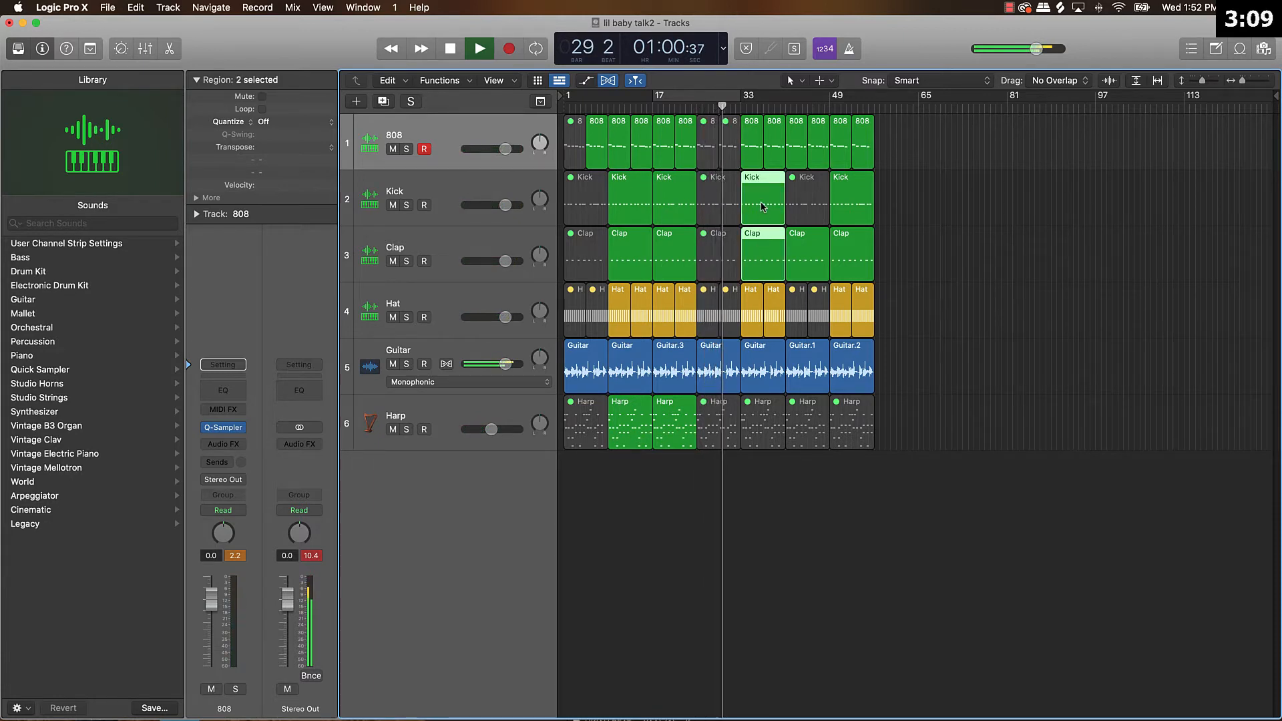
key(ctrl+m)
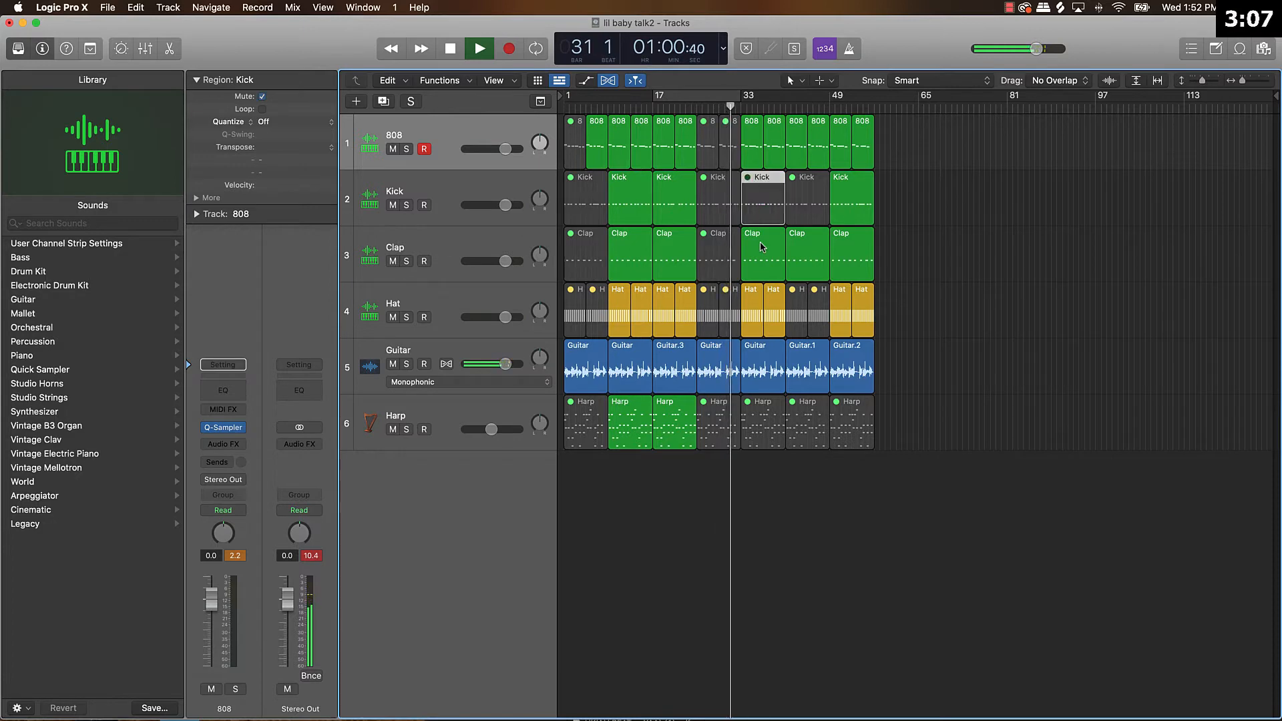
click(757, 298)
shift+click(770, 302)
key(ctrl+m)
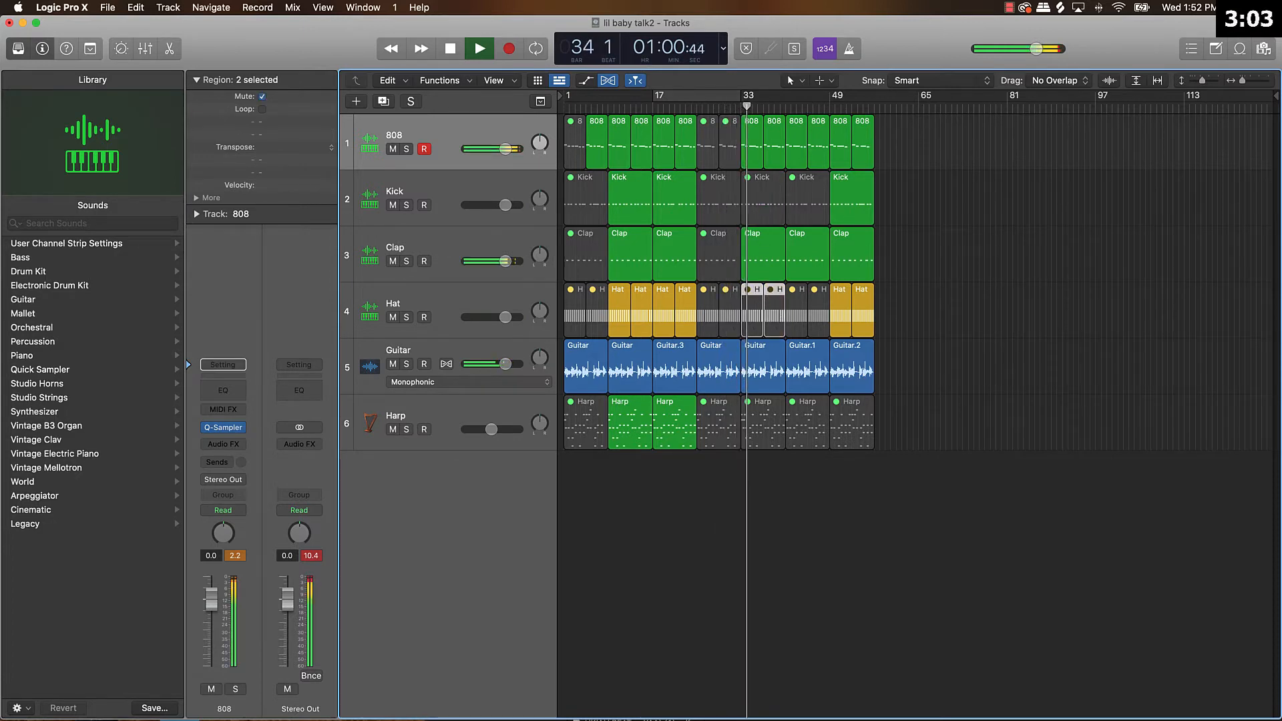
drag(506, 261, 515, 261)
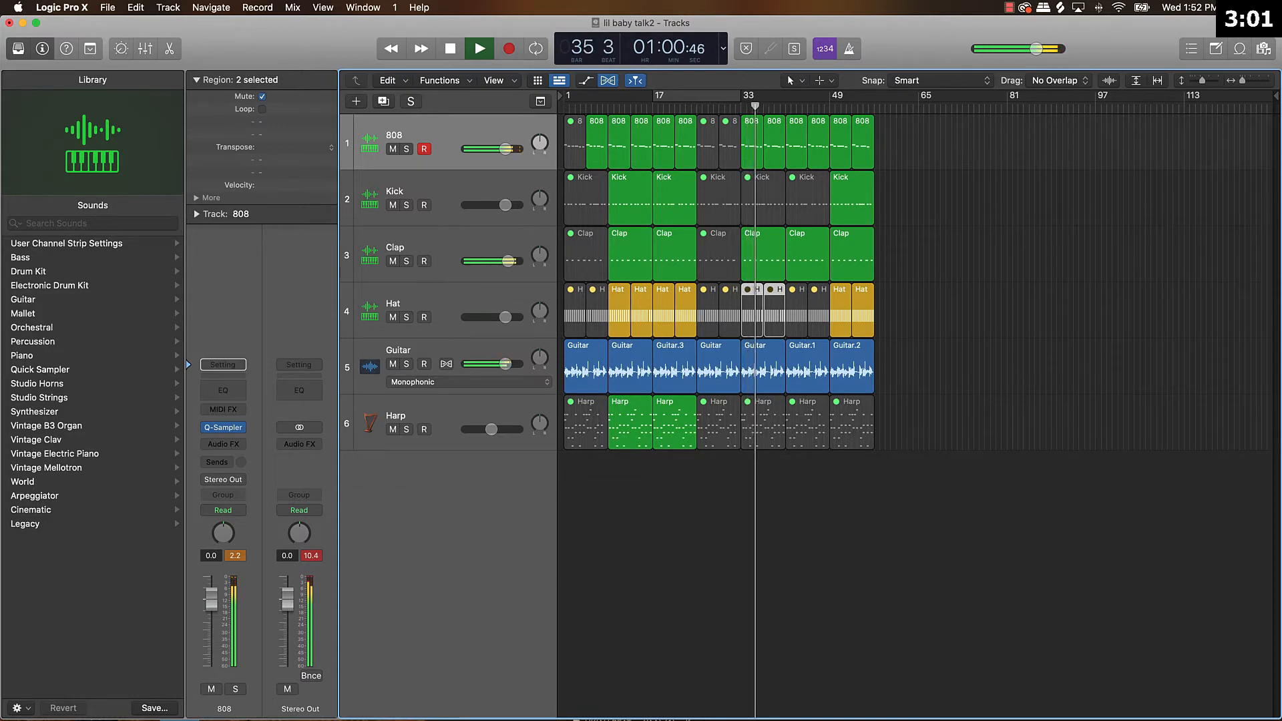
Unmute the Kick region and both Hat regions at bars 41 to 49, and mute the Hat region at bars 49 to 53.
click(808, 207)
key(ctrl+m)
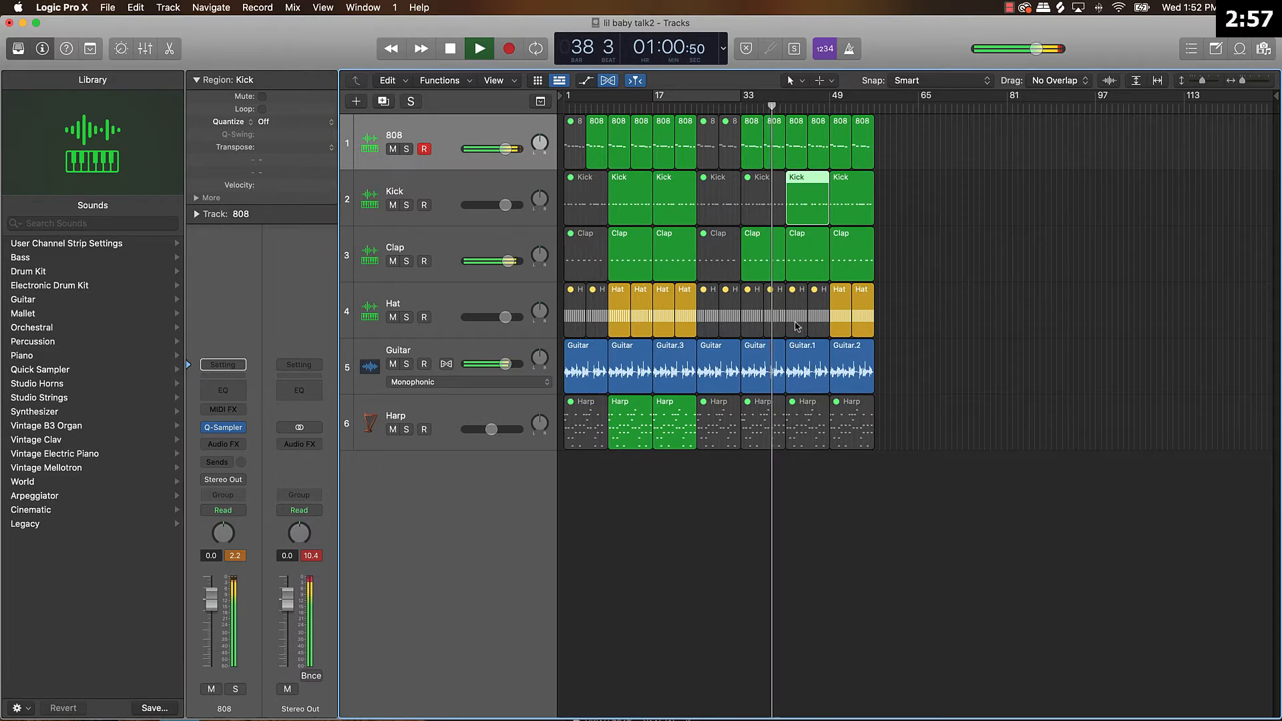
click(799, 314)
shift+click(820, 318)
key(ctrl+m)
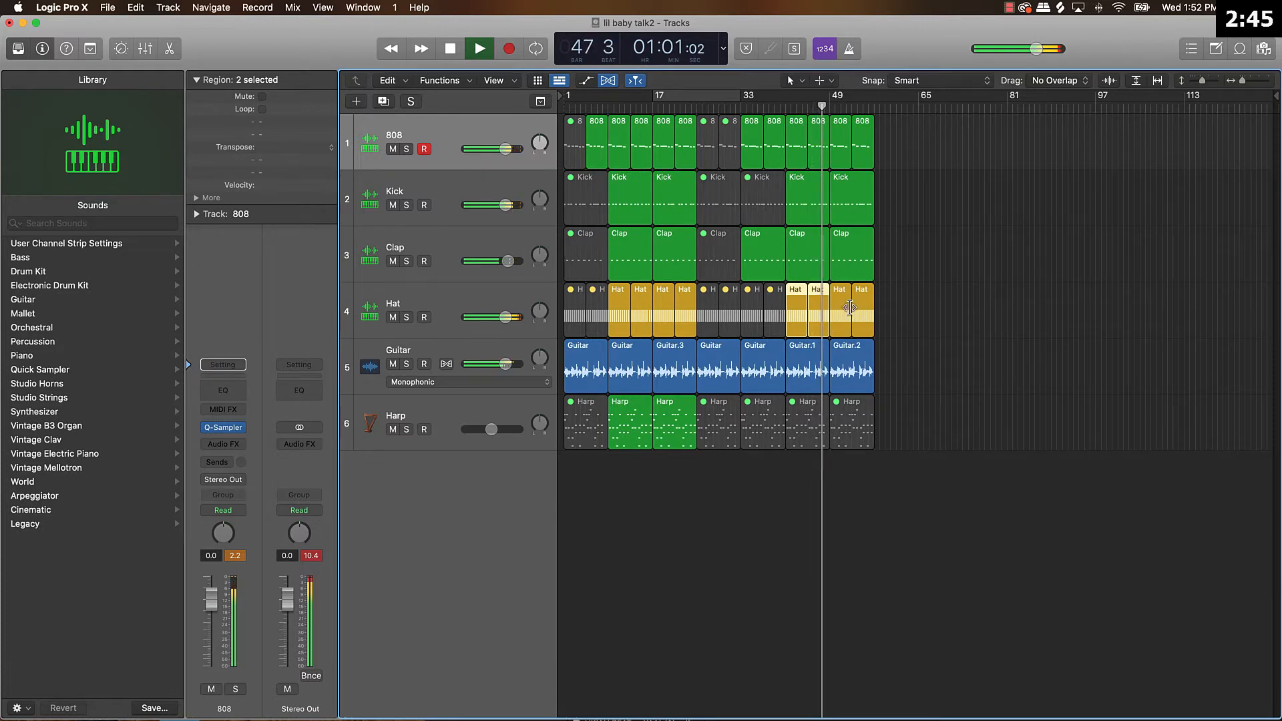
click(844, 322)
key(ctrl+m)
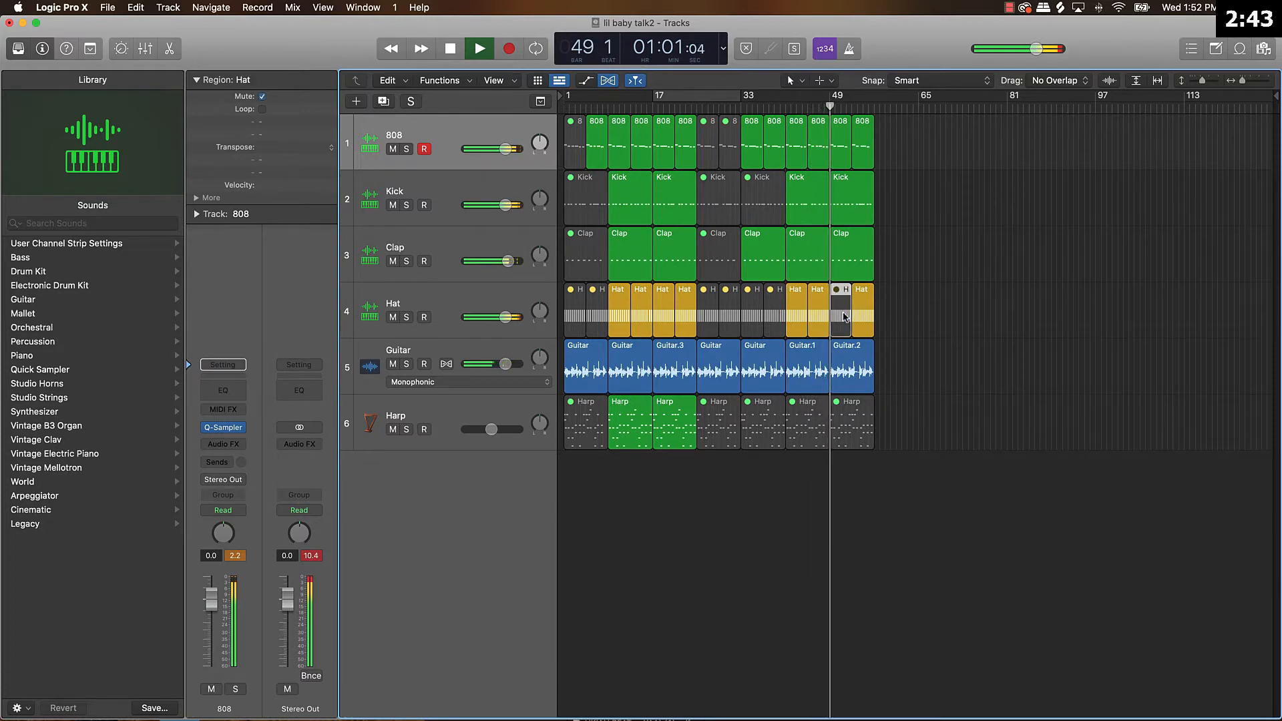
click(861, 310)
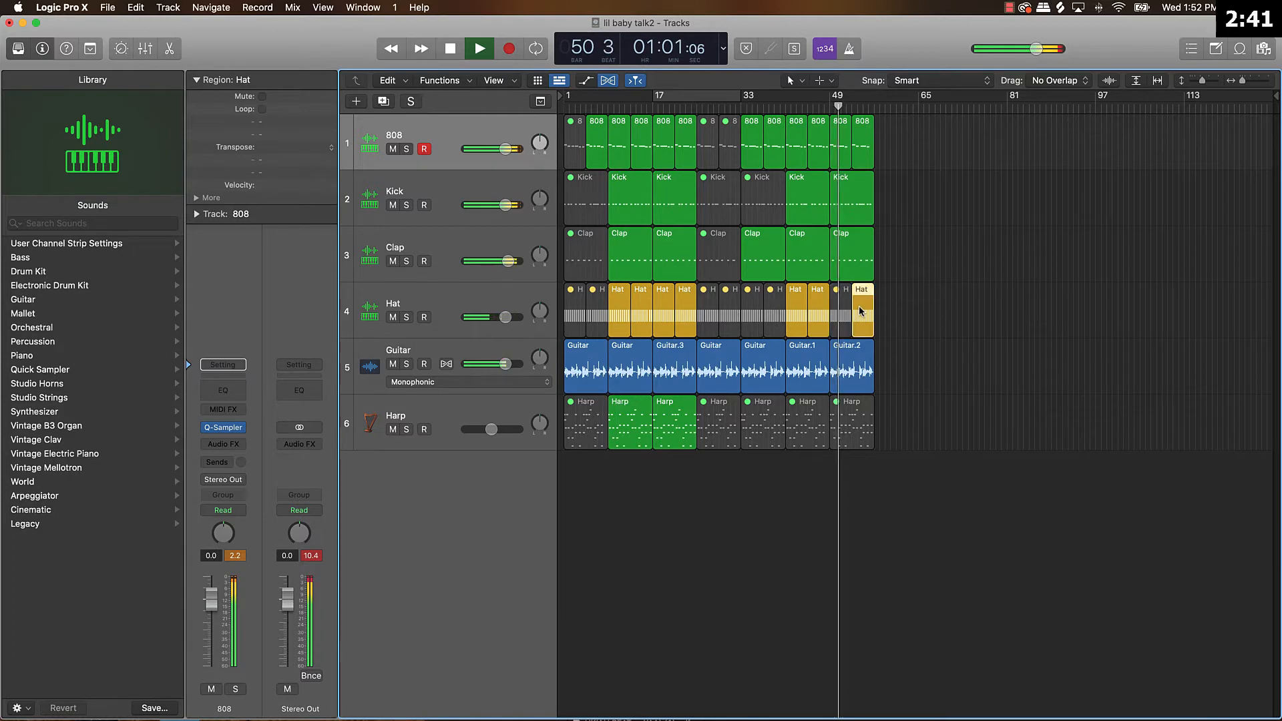
key(ctrl+m)
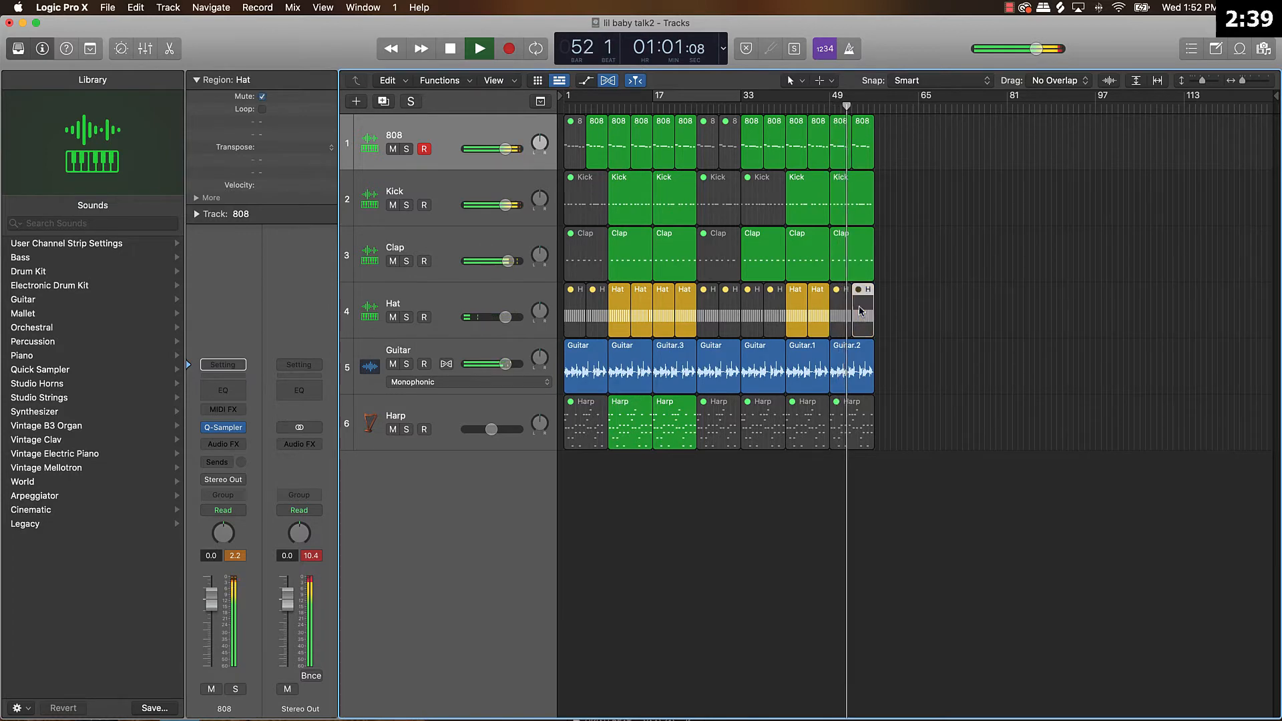
key(ctrl+m)
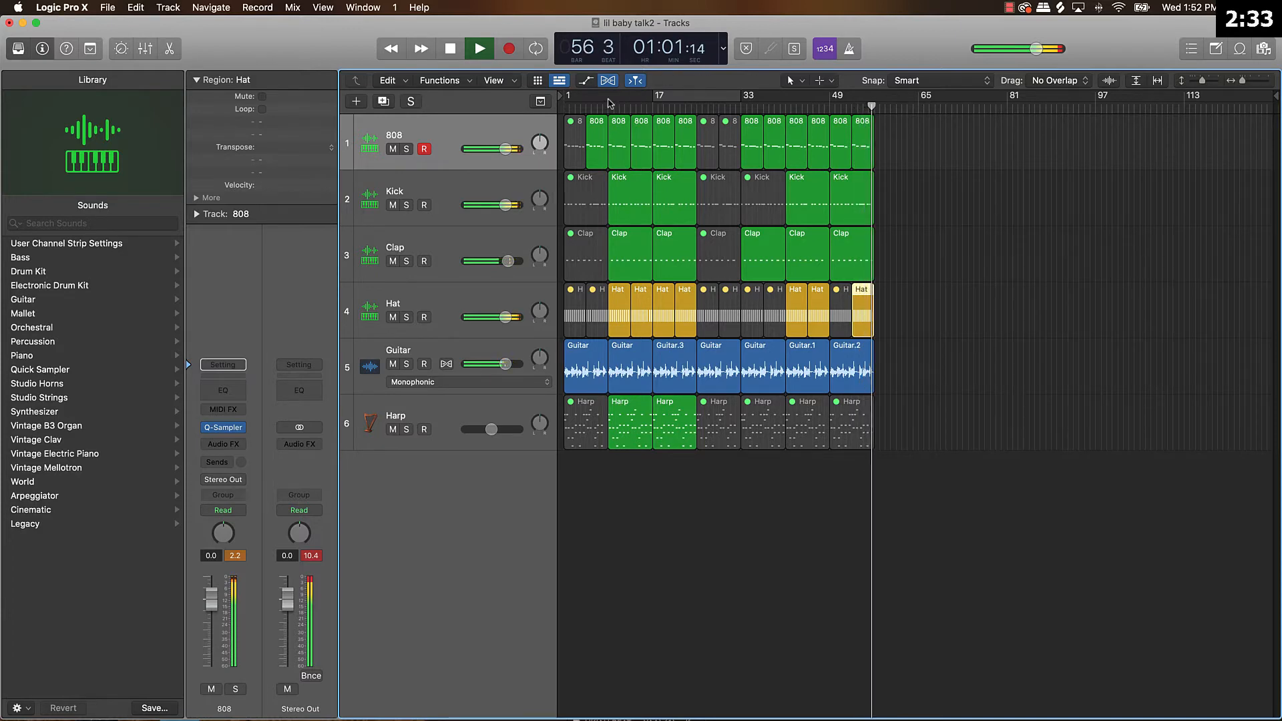
Stop playback and trim the end of the last Hat region back to bar 56.
key(space)
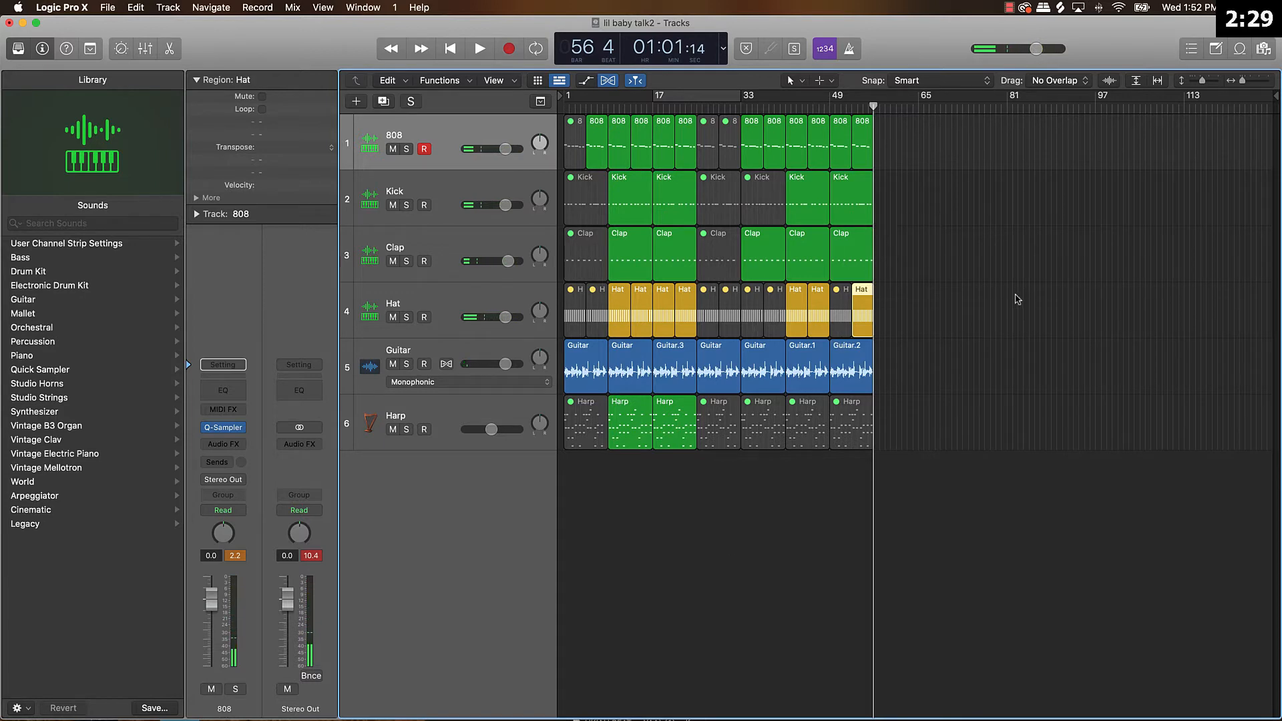
scroll(906, 267, up, 5)
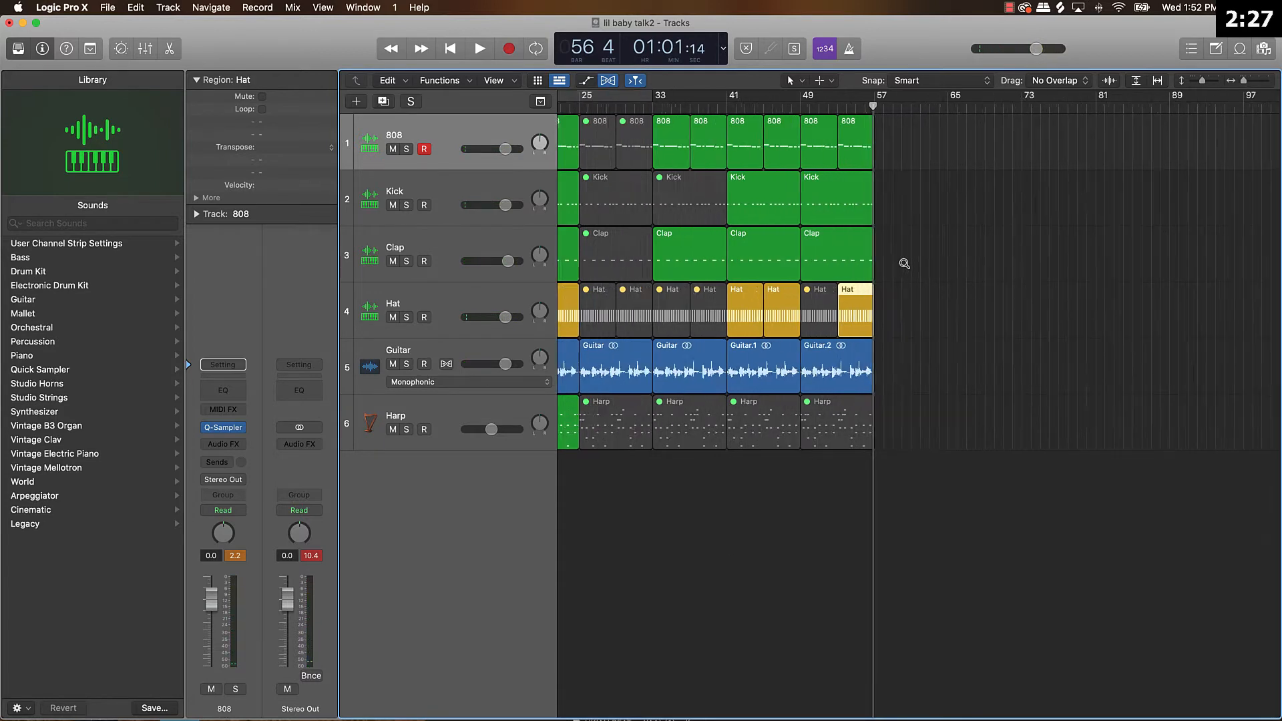
drag(871, 325, 855, 326)
click(903, 323)
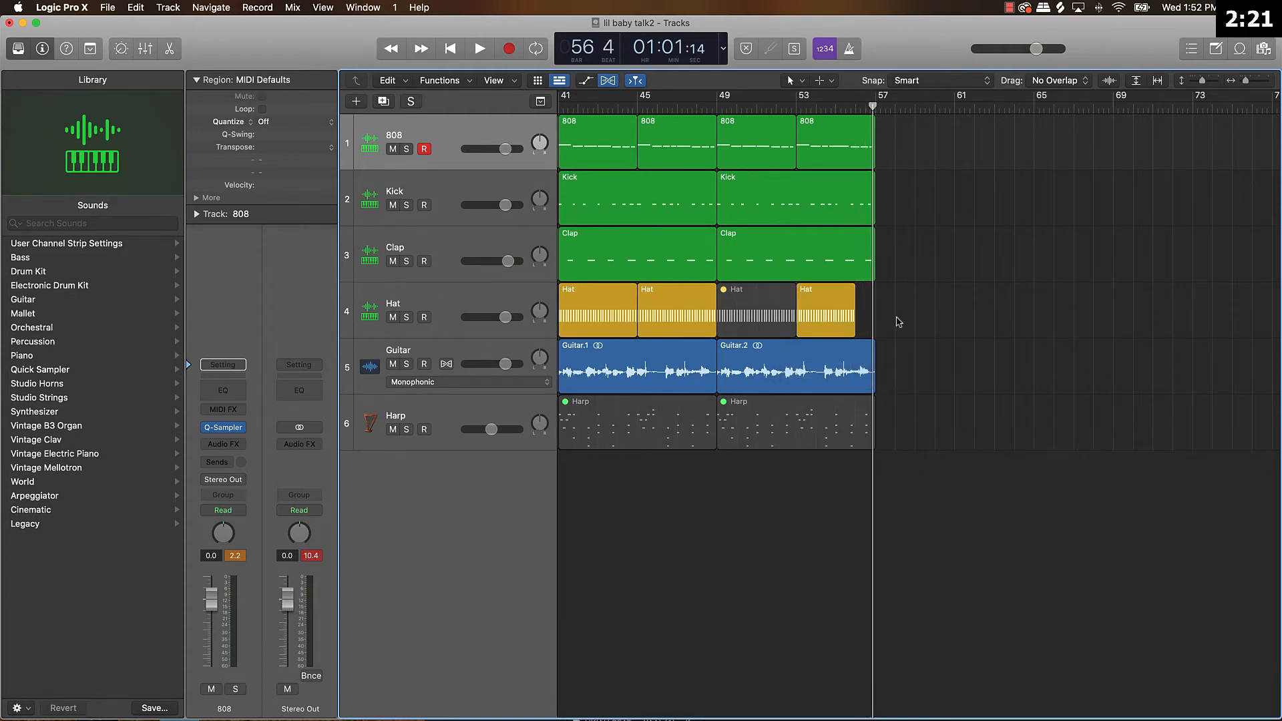
Repeat all regions between bars 9 and 57 on every track twice, extending the arrangement to bar 153.
scroll(897, 319, down, 5)
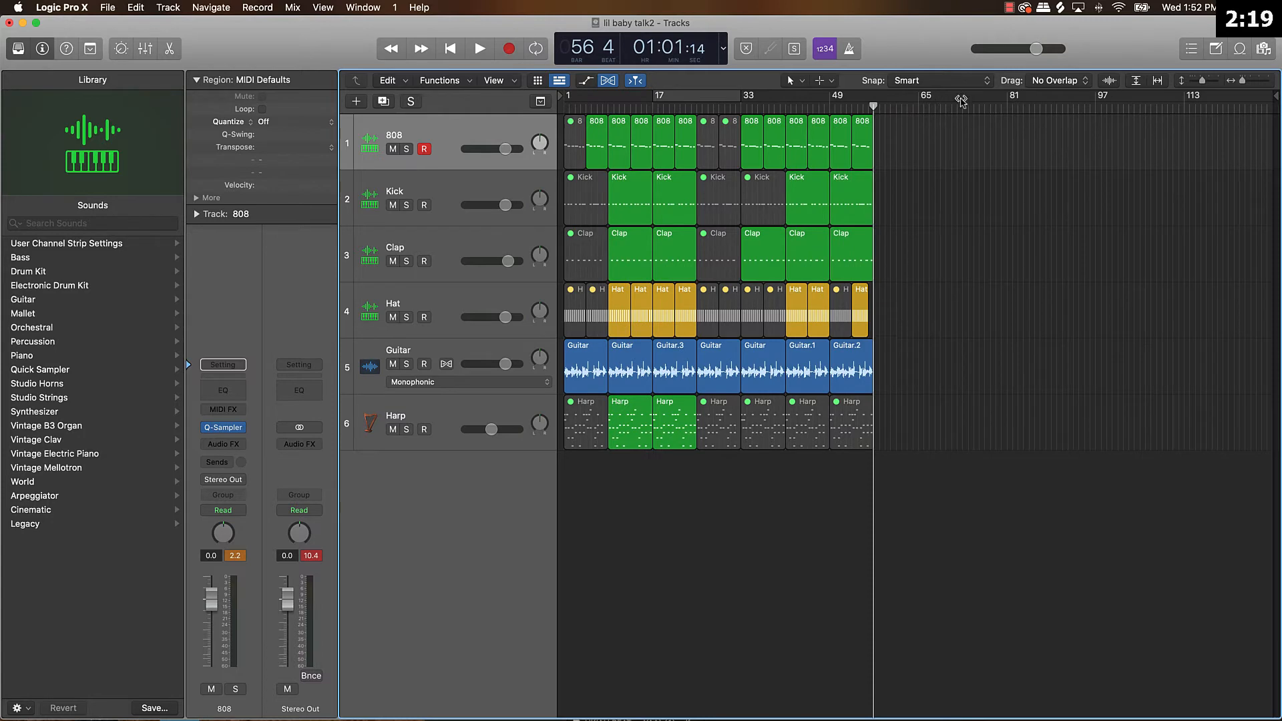
drag(918, 136, 611, 466)
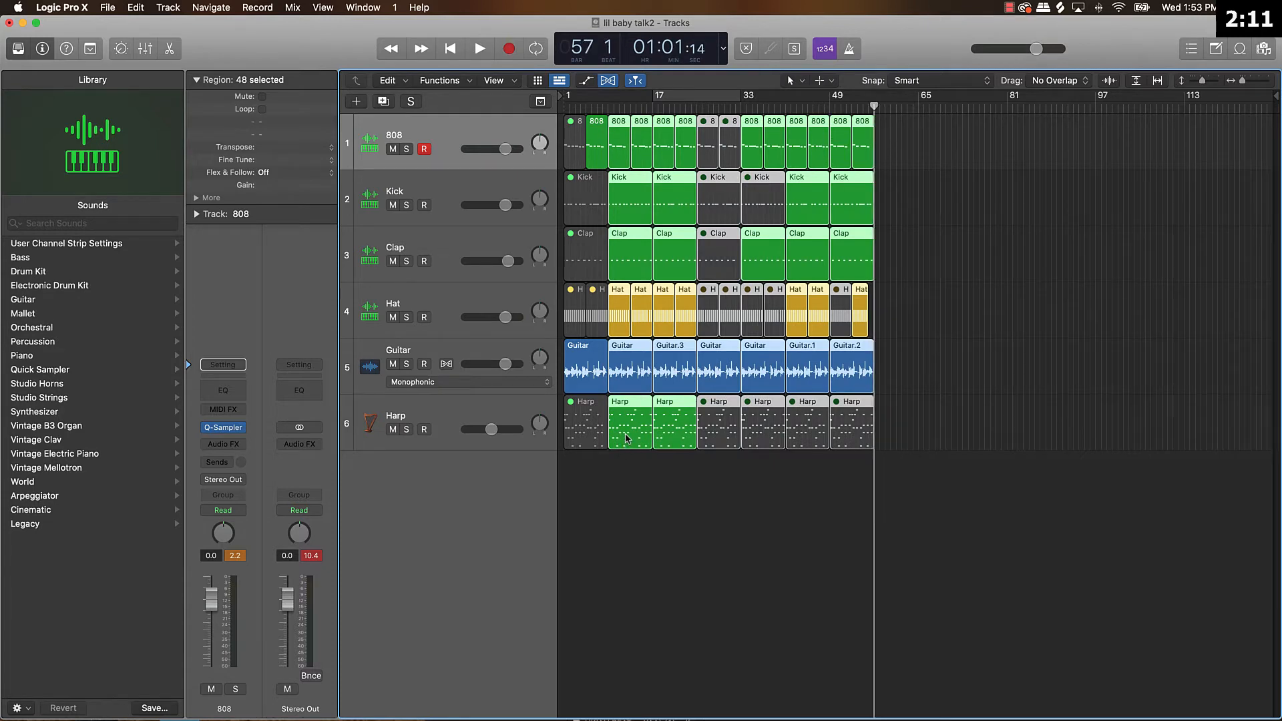
key(super+r)
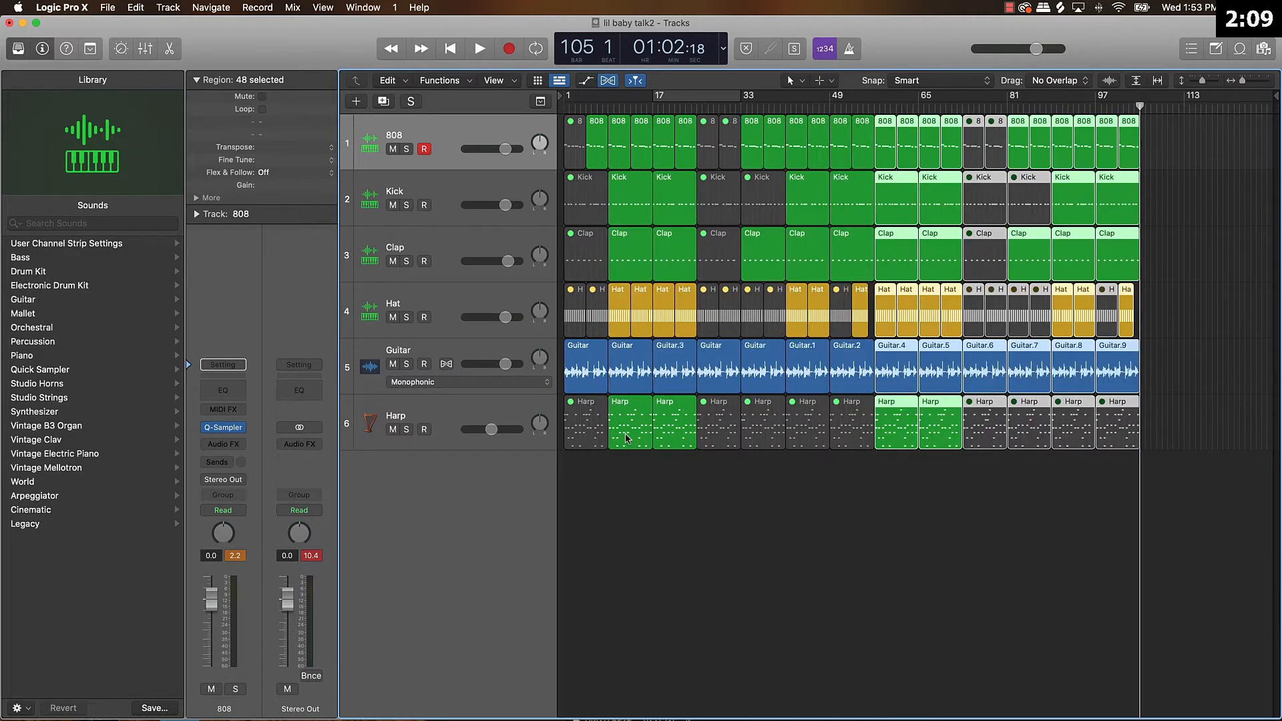
key(super+r)
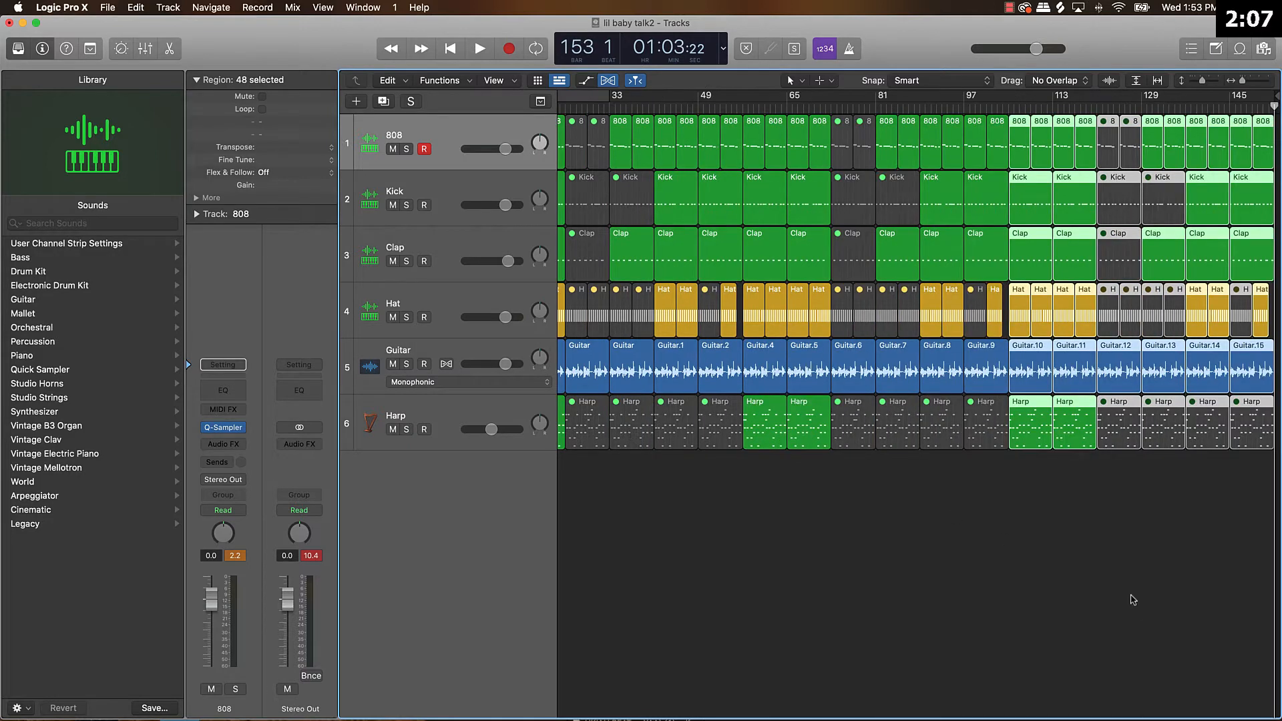
Place the playhead at bar 137 and delete all regions after it on every track.
drag(1092, 106, 1185, 106)
drag(1205, 551, 1279, 66)
key(Delete)
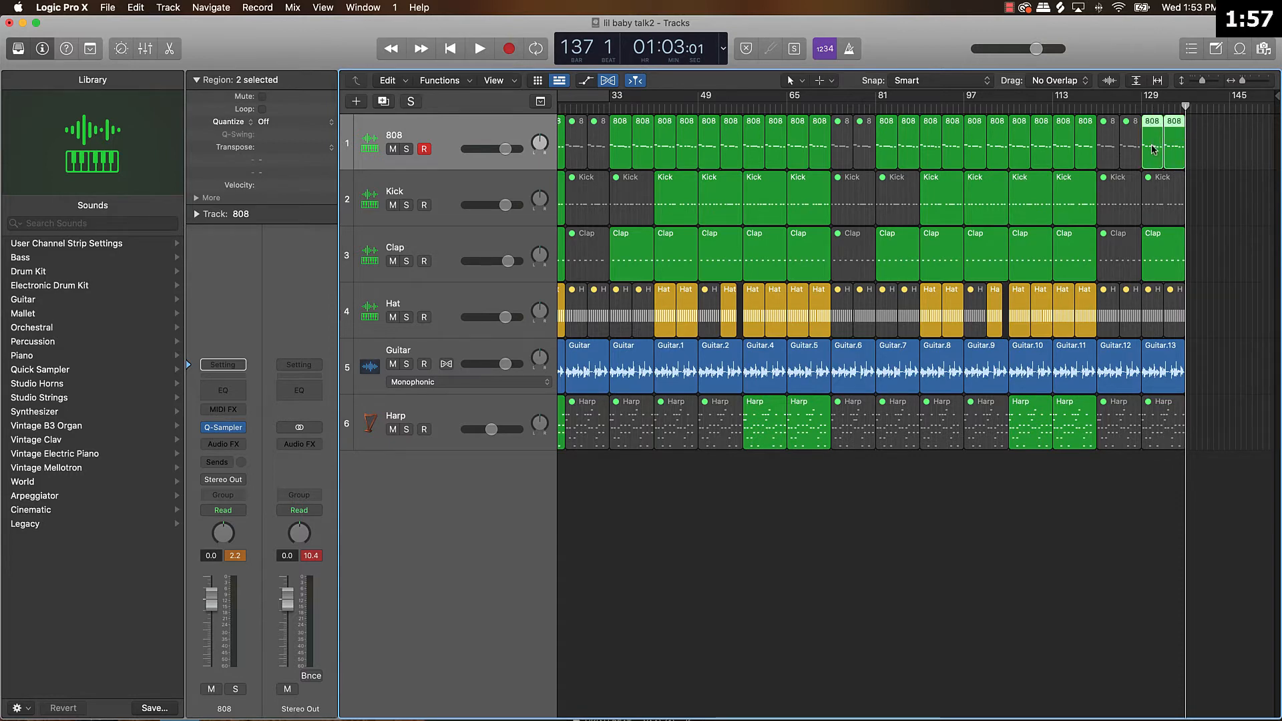
Mute both 808 regions and the Clap region at bars 129 to 137.
key(m)
click(1161, 266)
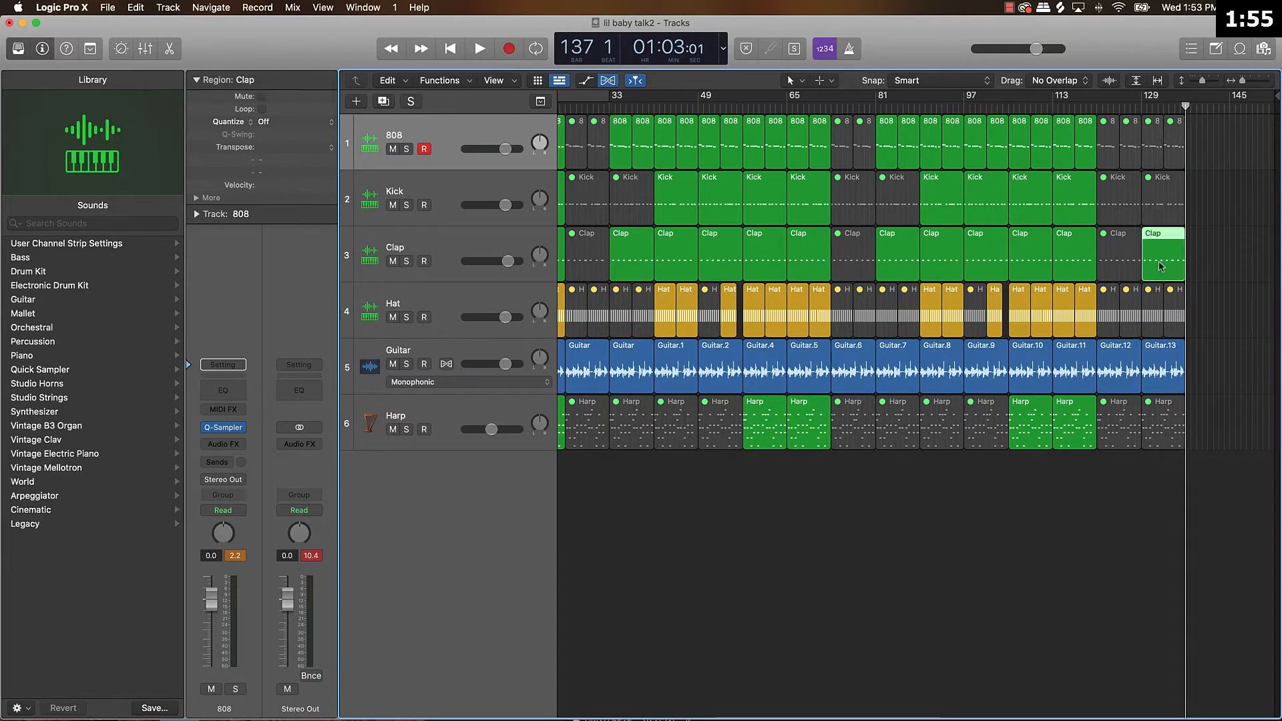
key(m)
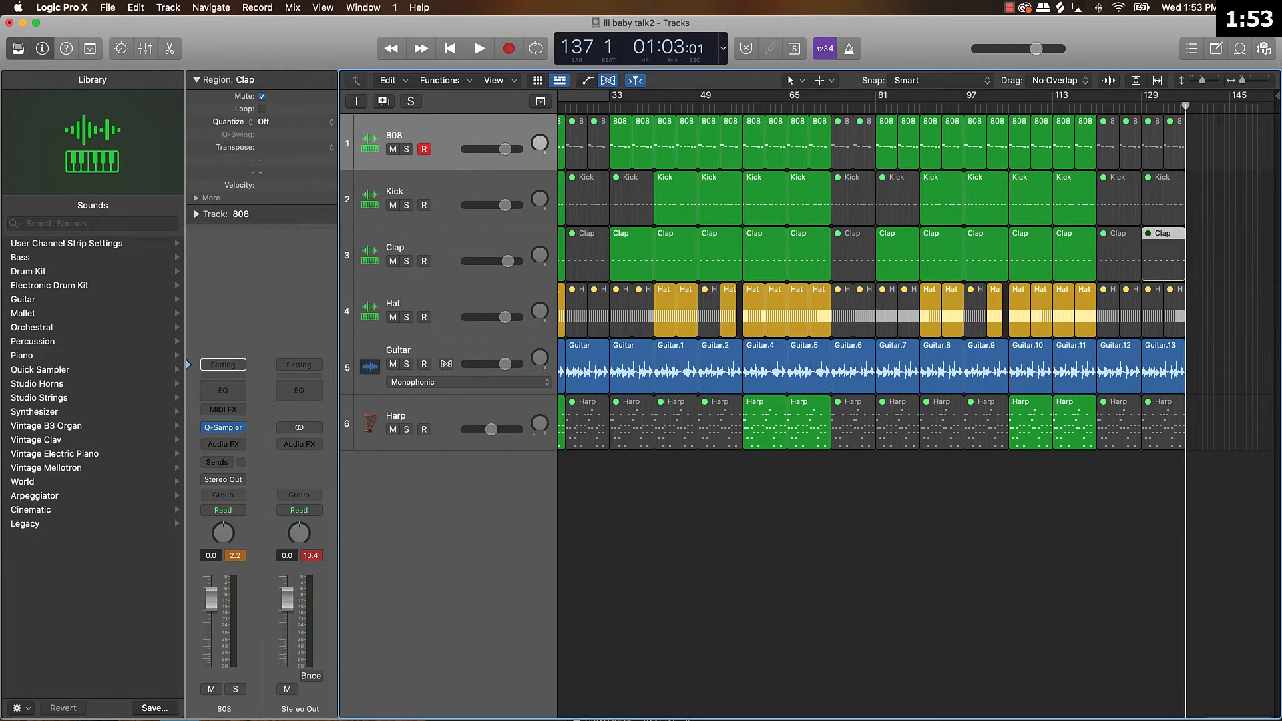
drag(1277, 96, 1195, 154)
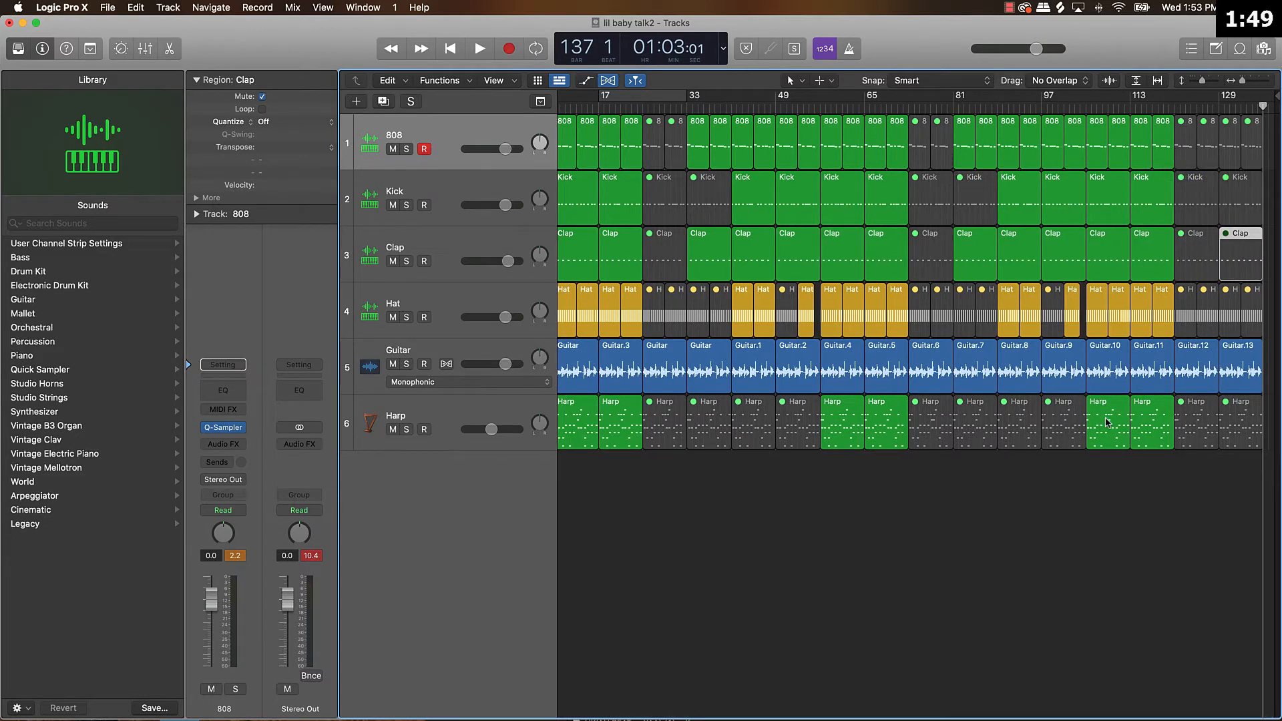
Return the playhead to the beginning and create one software instrument track with the default patch below the Harp track.
key(Return)
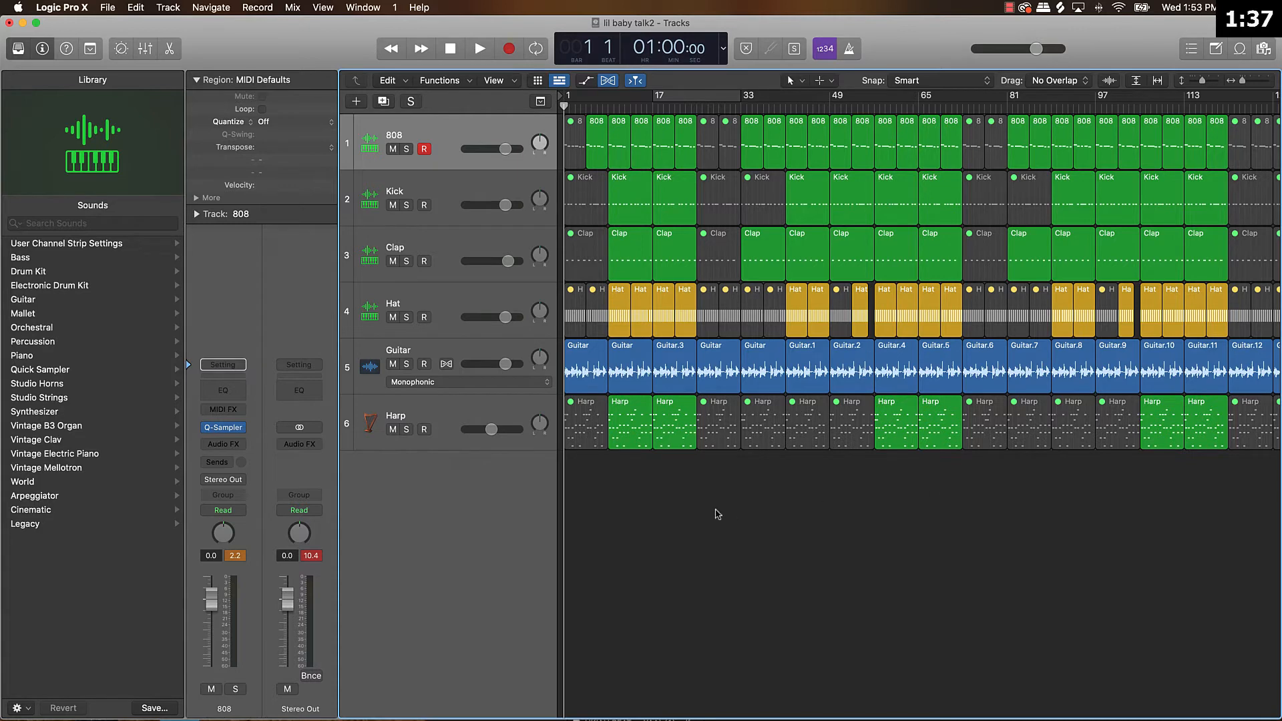
click(371, 419)
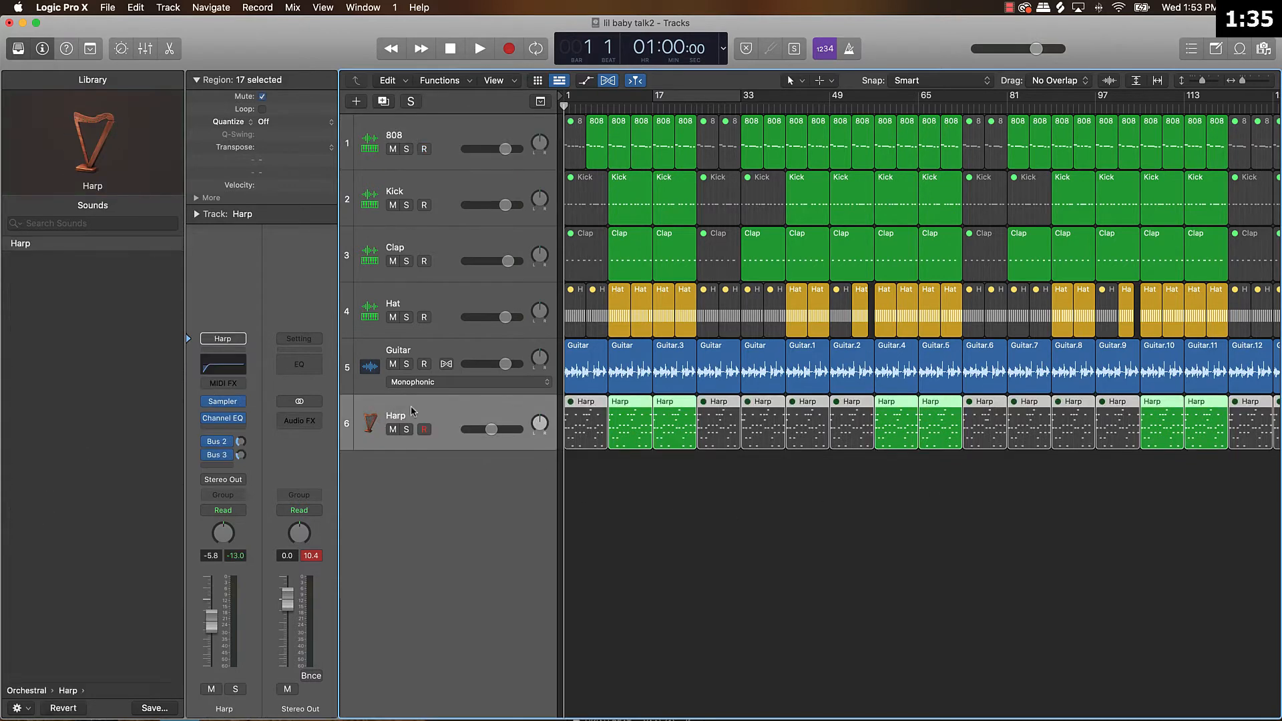
click(354, 102)
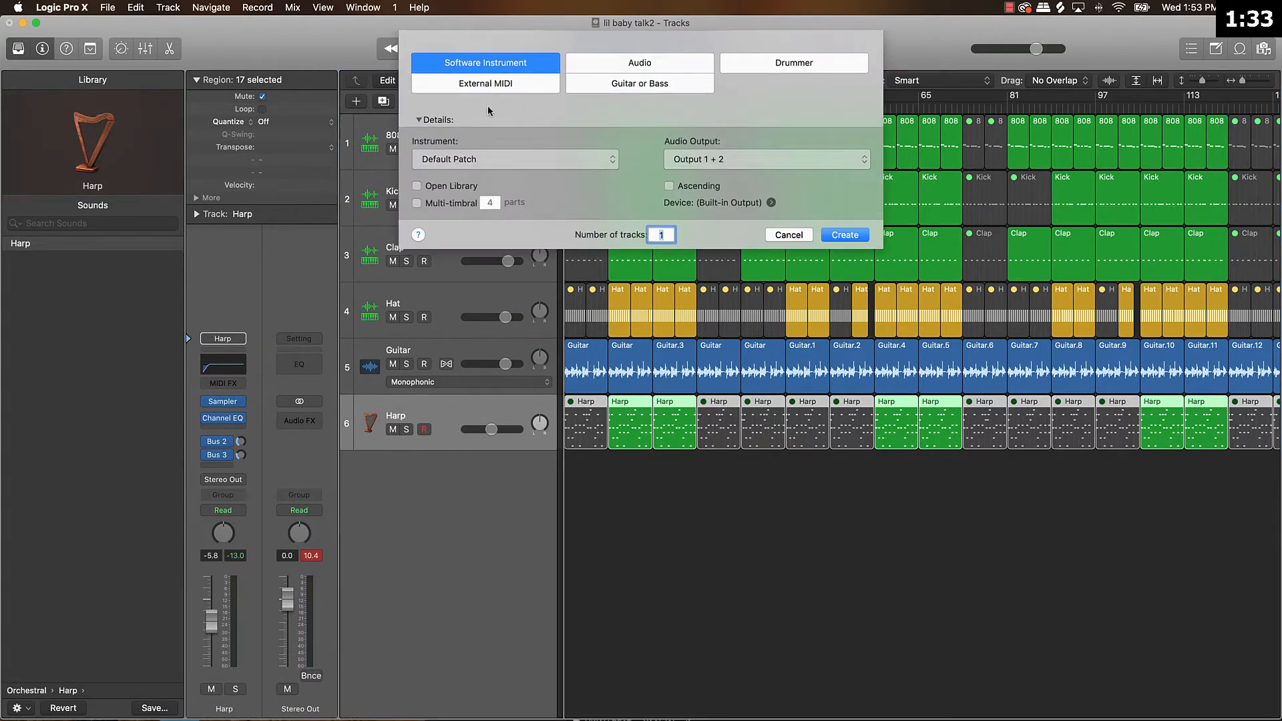
click(503, 160)
click(509, 160)
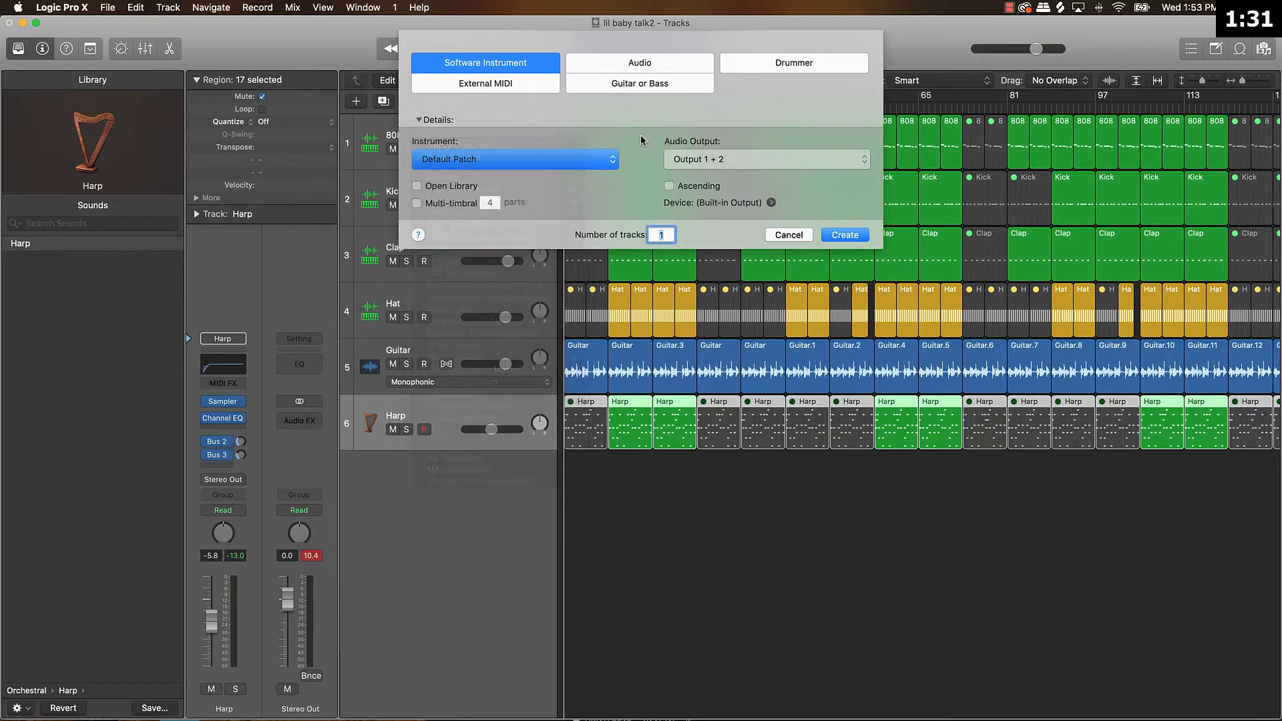
click(845, 235)
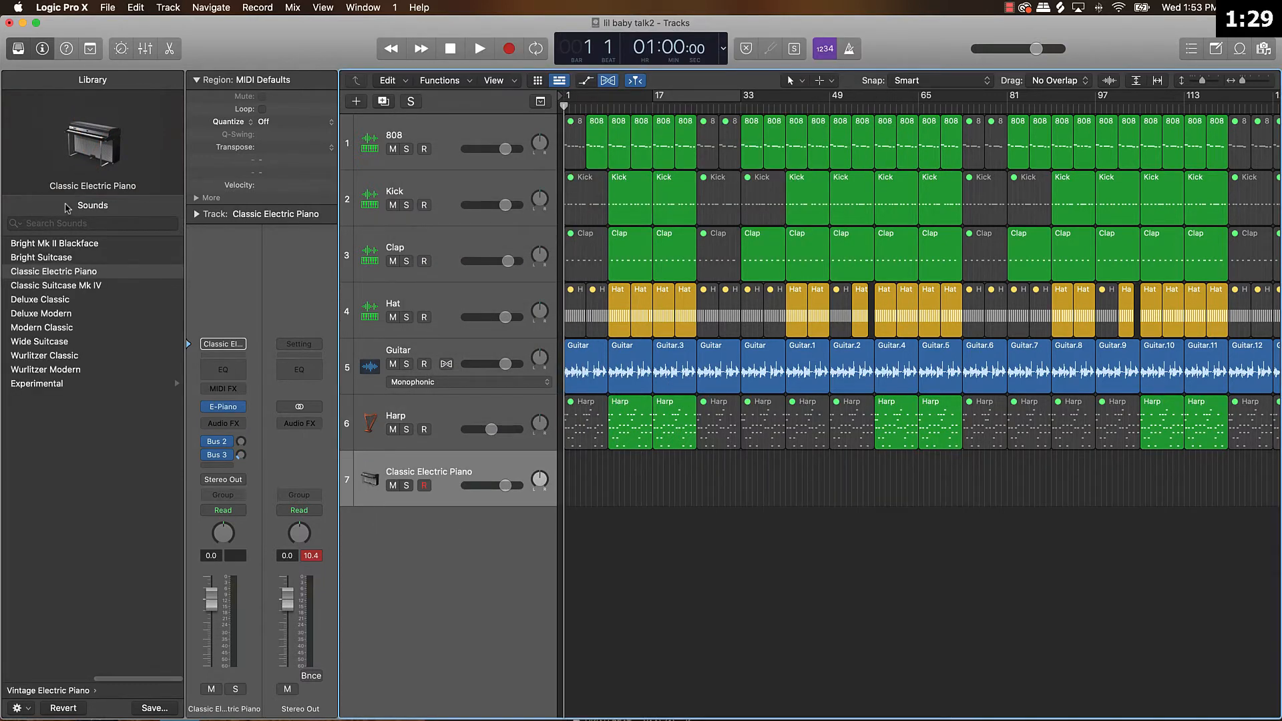
Load the Modern Strings patch from the Orchestral Strings sounds onto the new track.
scroll(56, 283, left, 5)
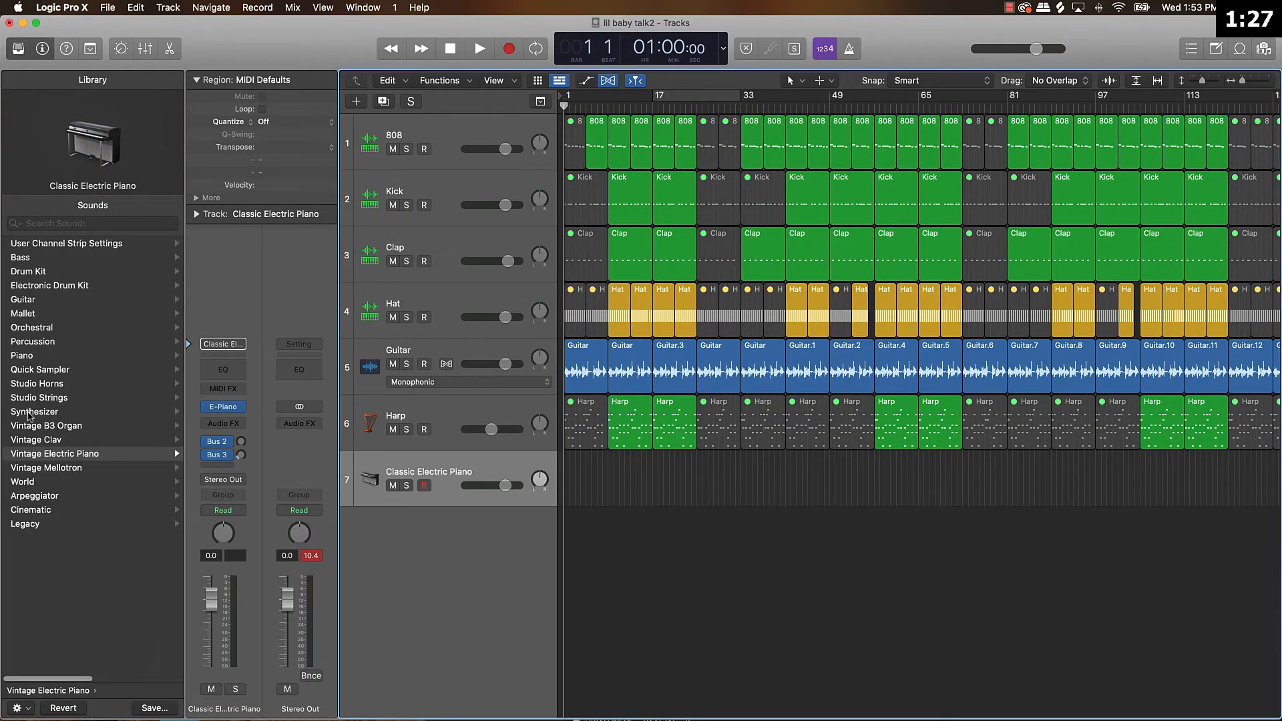
click(55, 399)
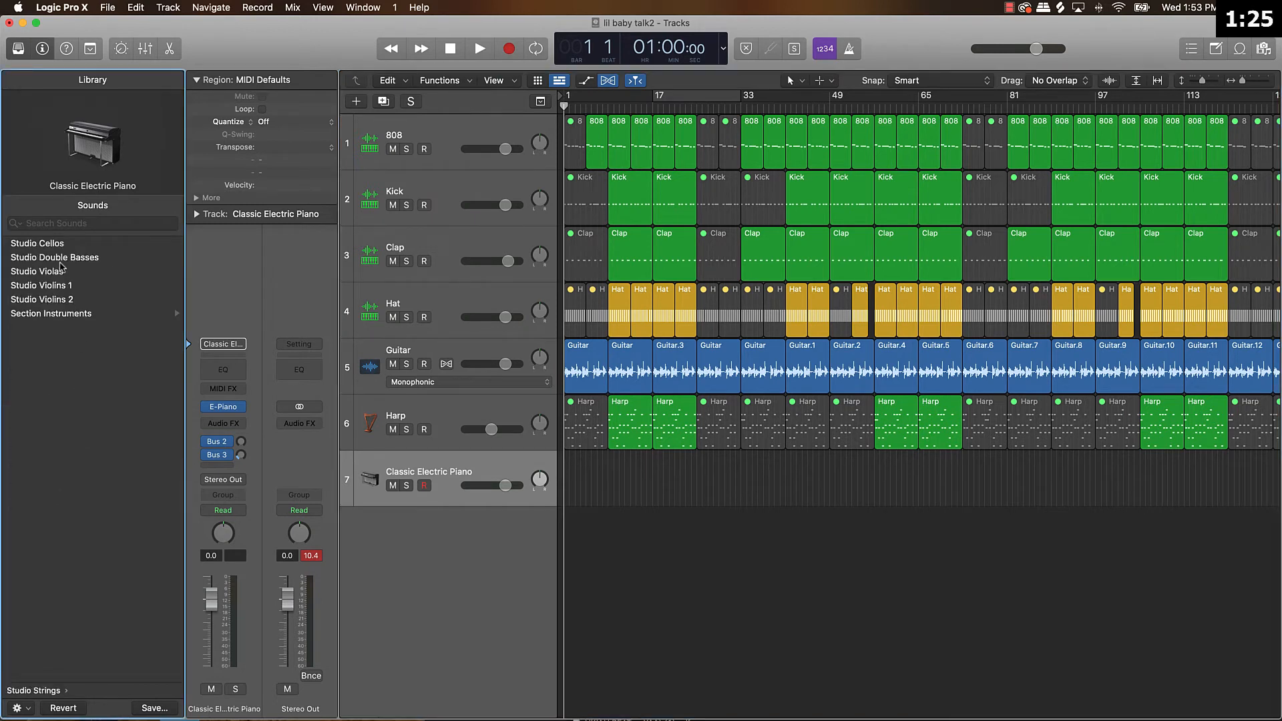
scroll(71, 338, left, 5)
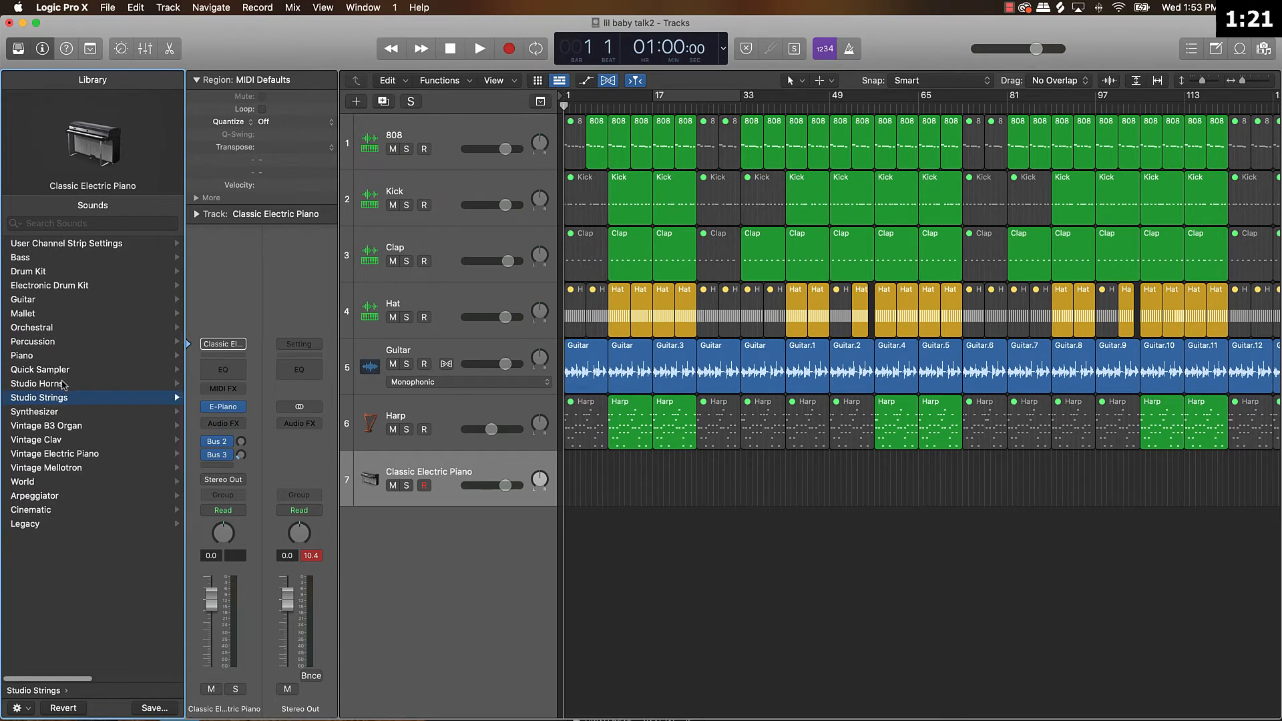
click(47, 328)
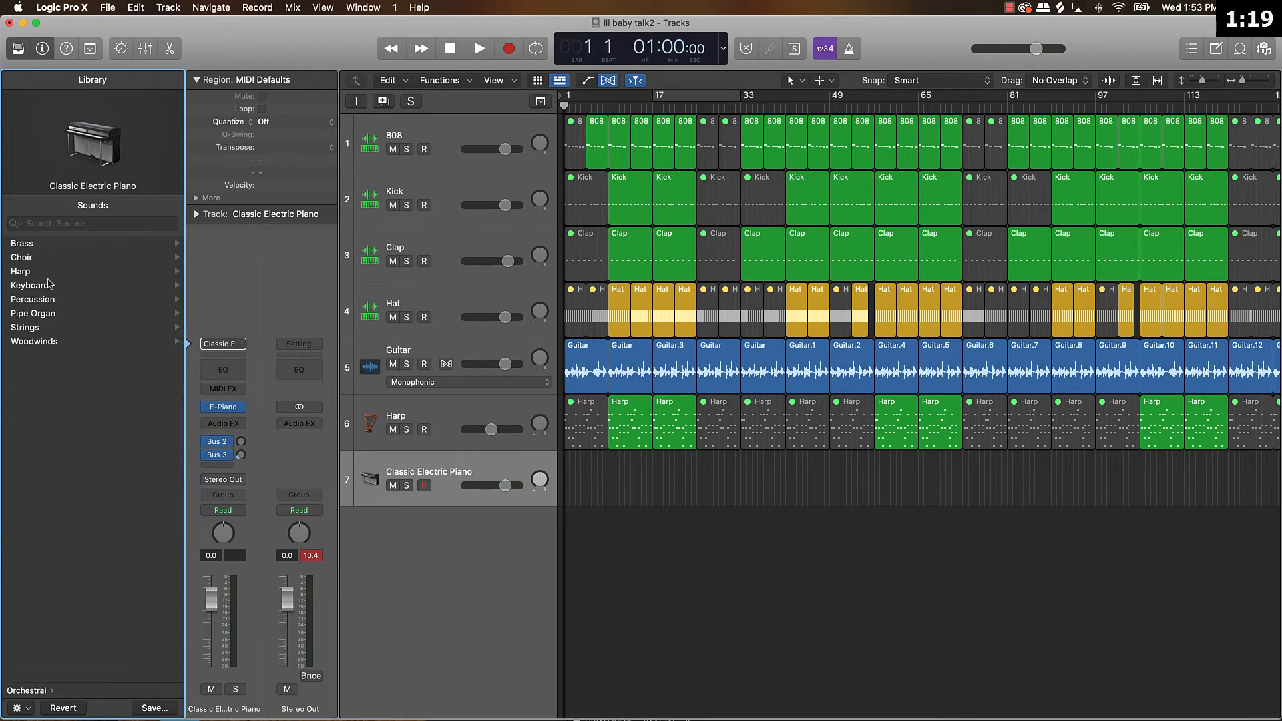
click(46, 328)
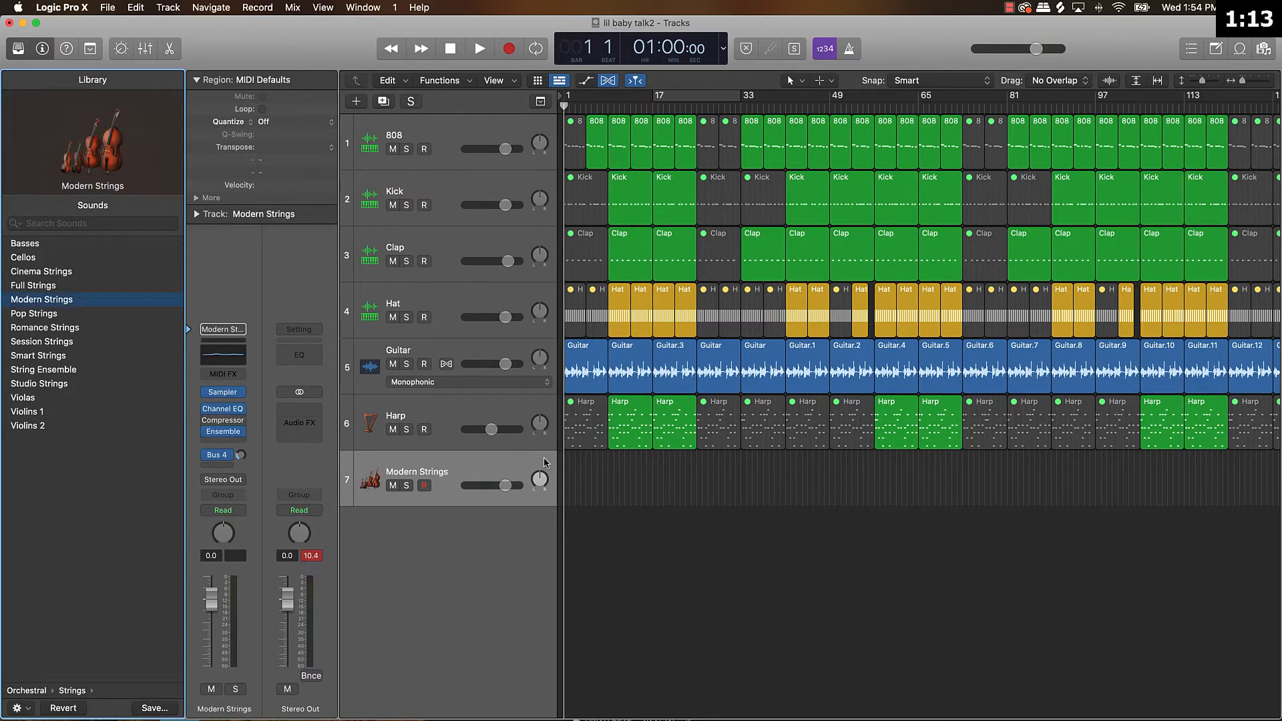
Open Musical Typing at octave C3 and rehearse a string melody on the Modern Strings track.
key(super+k)
key(k)
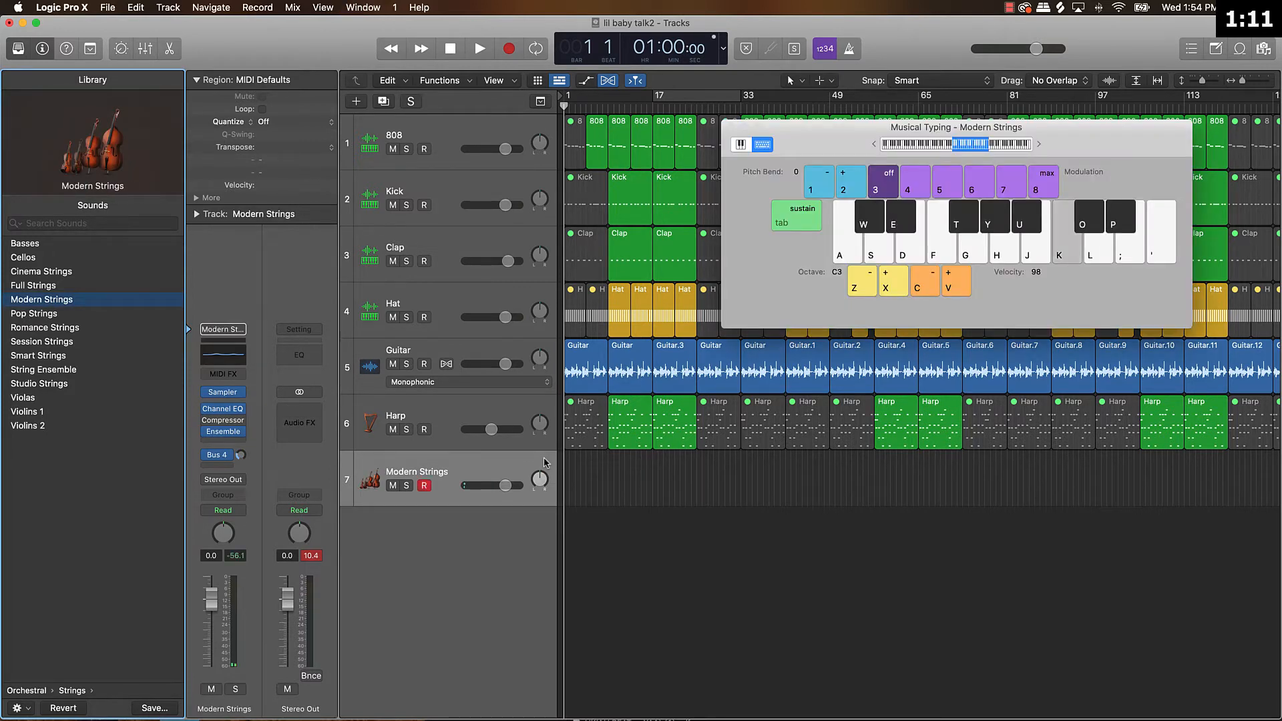
key(l)
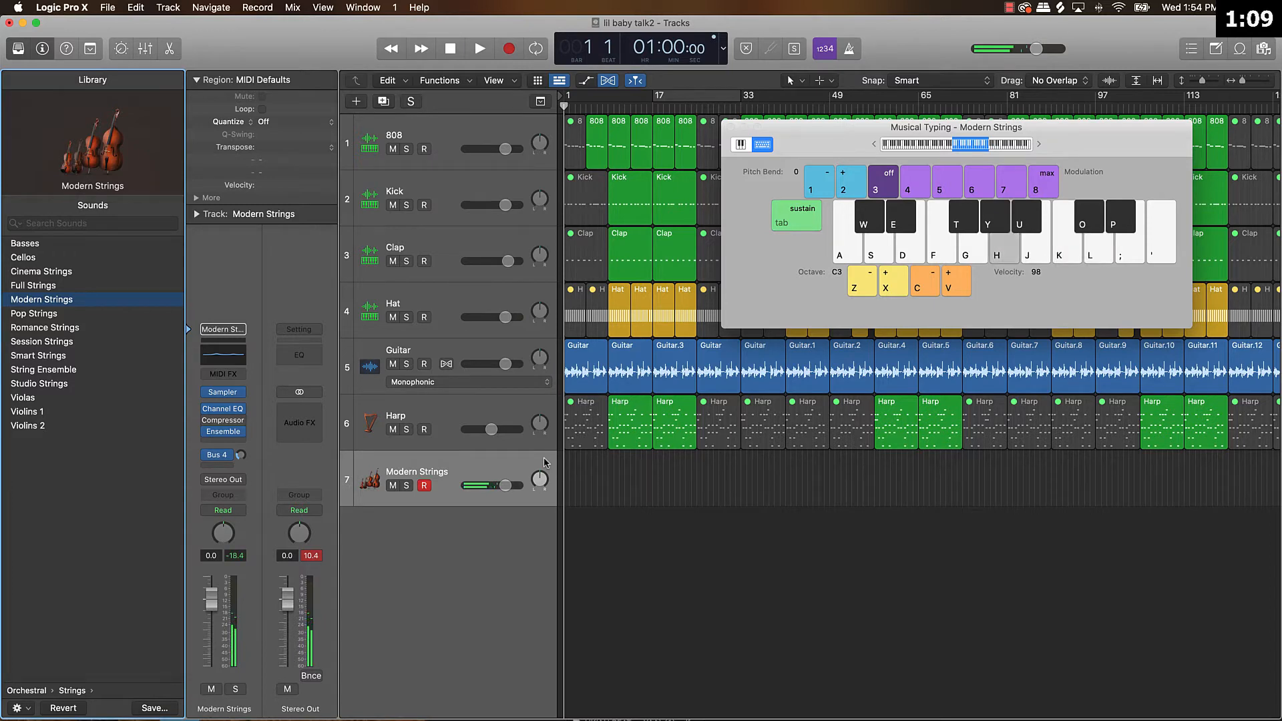
key(u)
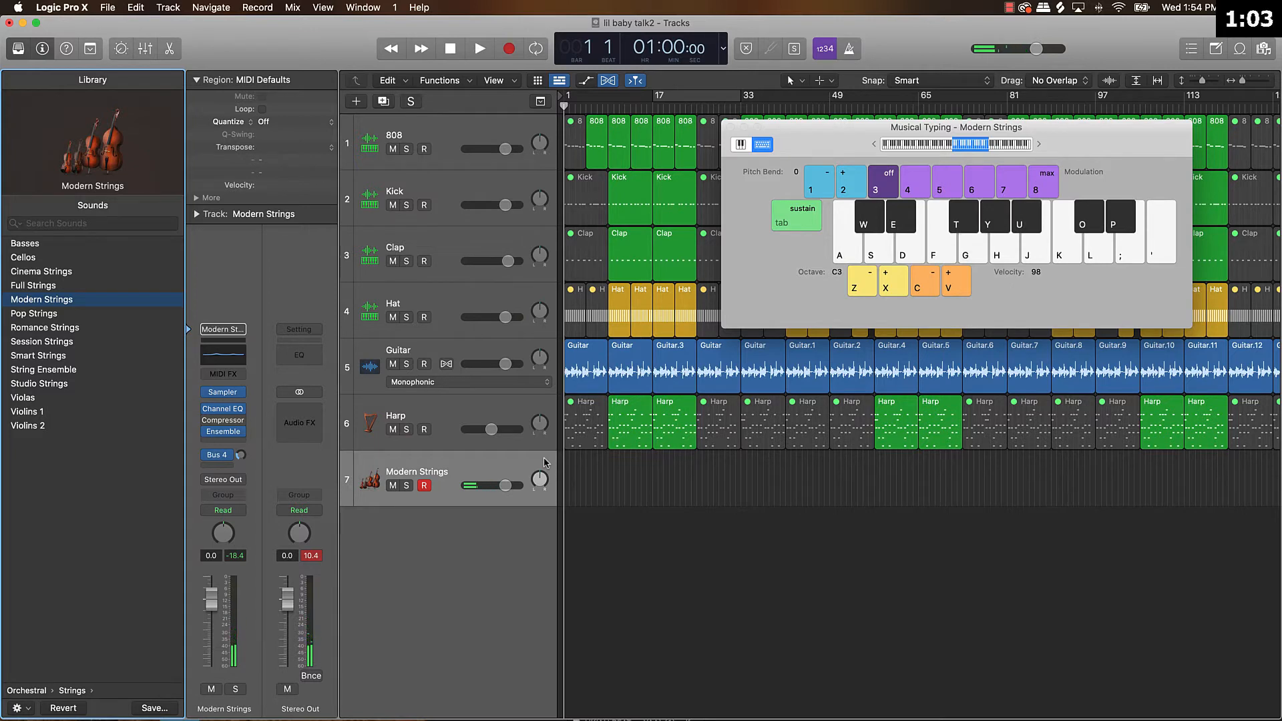
key(l)
key(g)
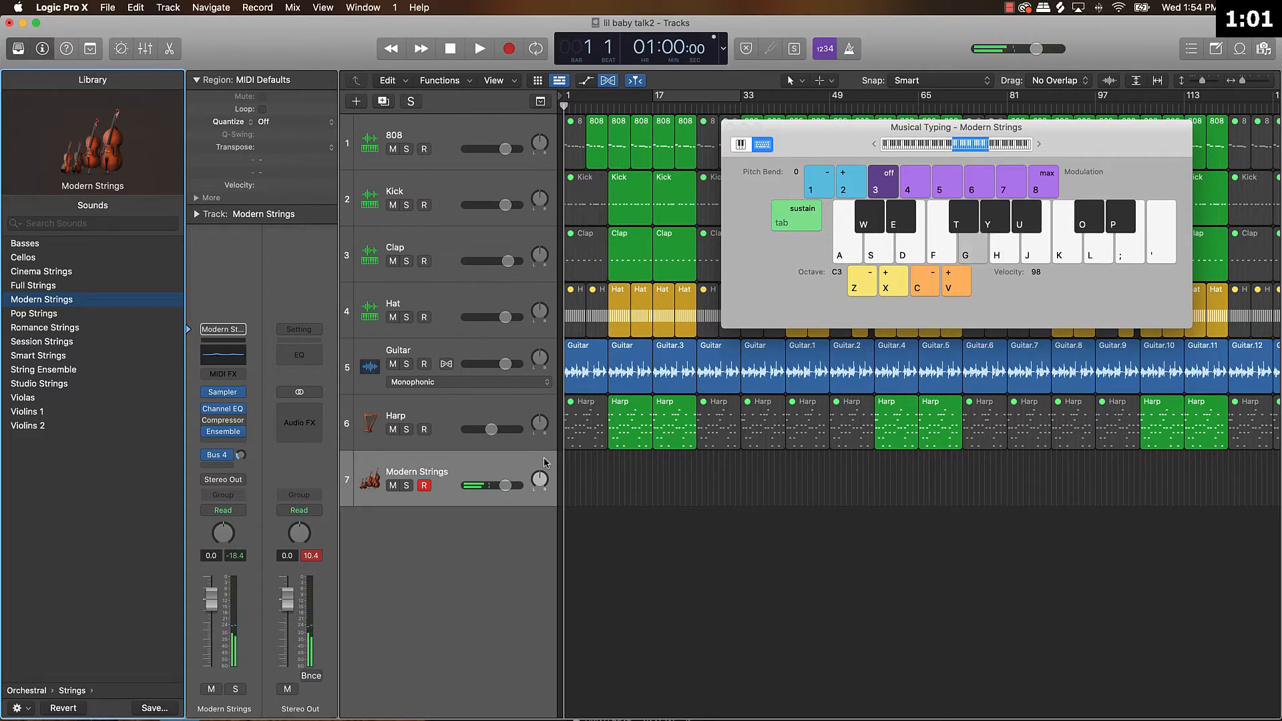
Record a slow sustained string melody with Musical Typing on the Modern Strings track, from about bar 9 to bar 25.
key(r)
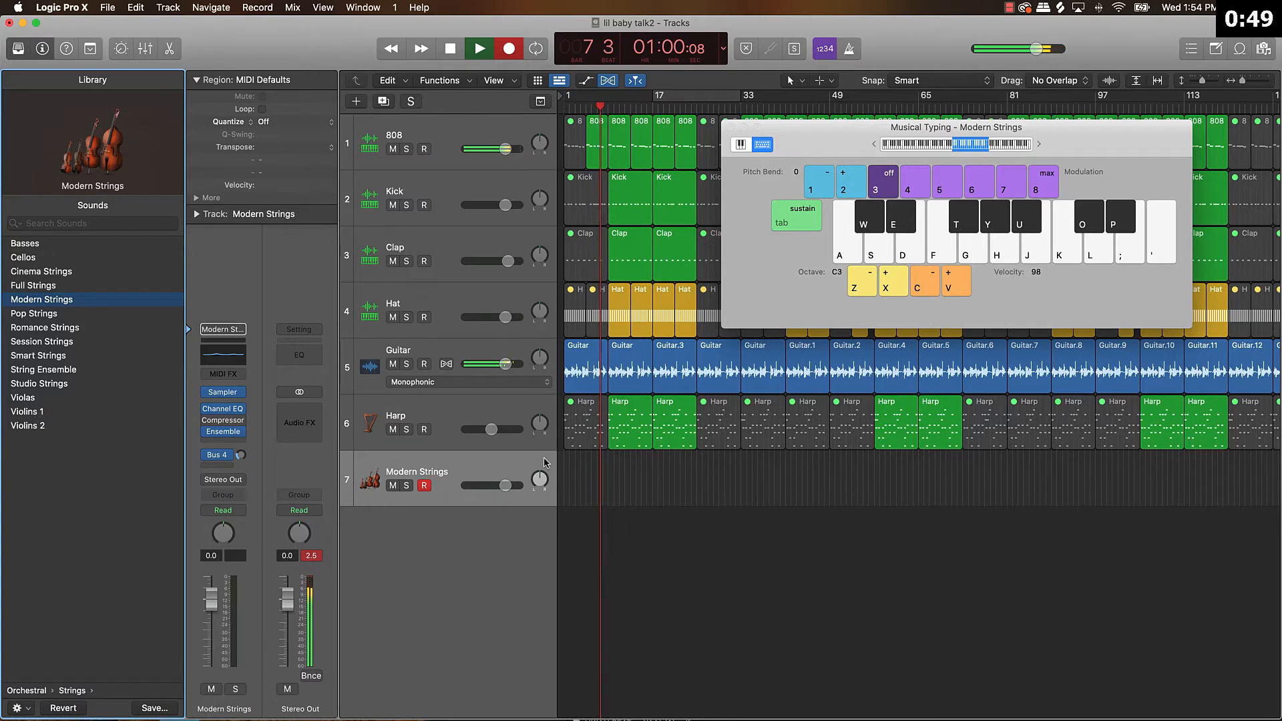
key(l)
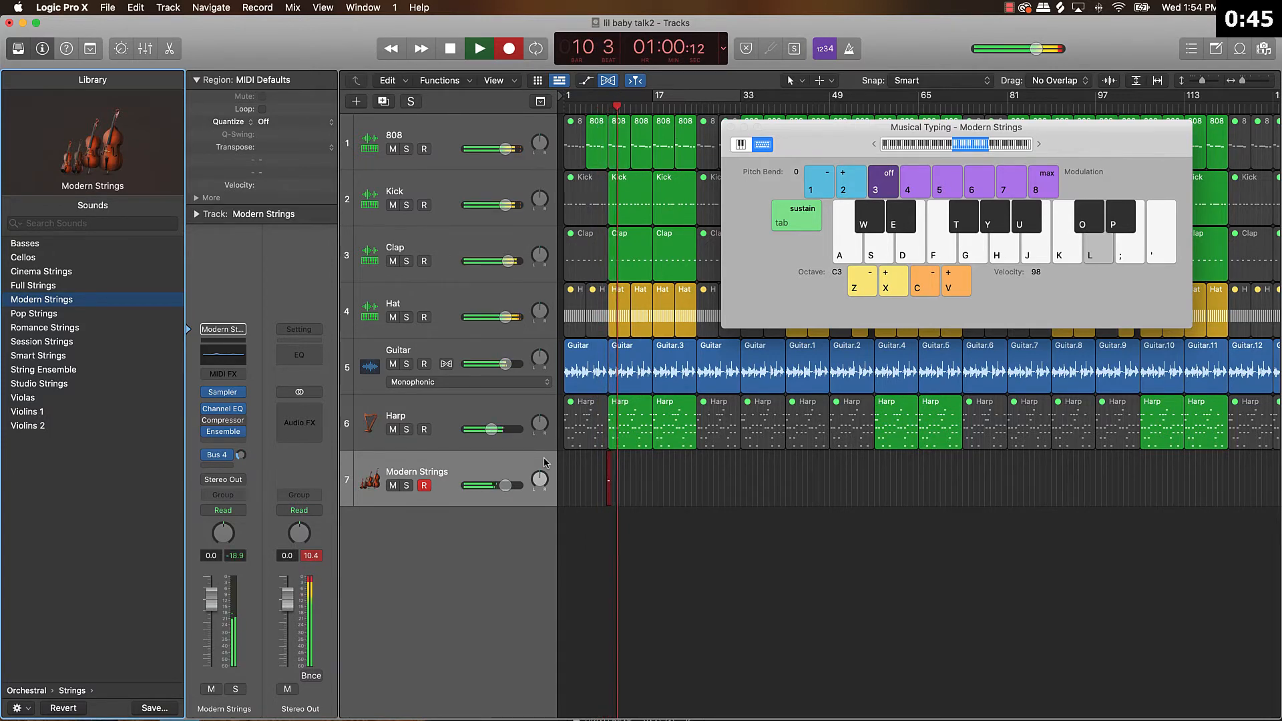
key(g)
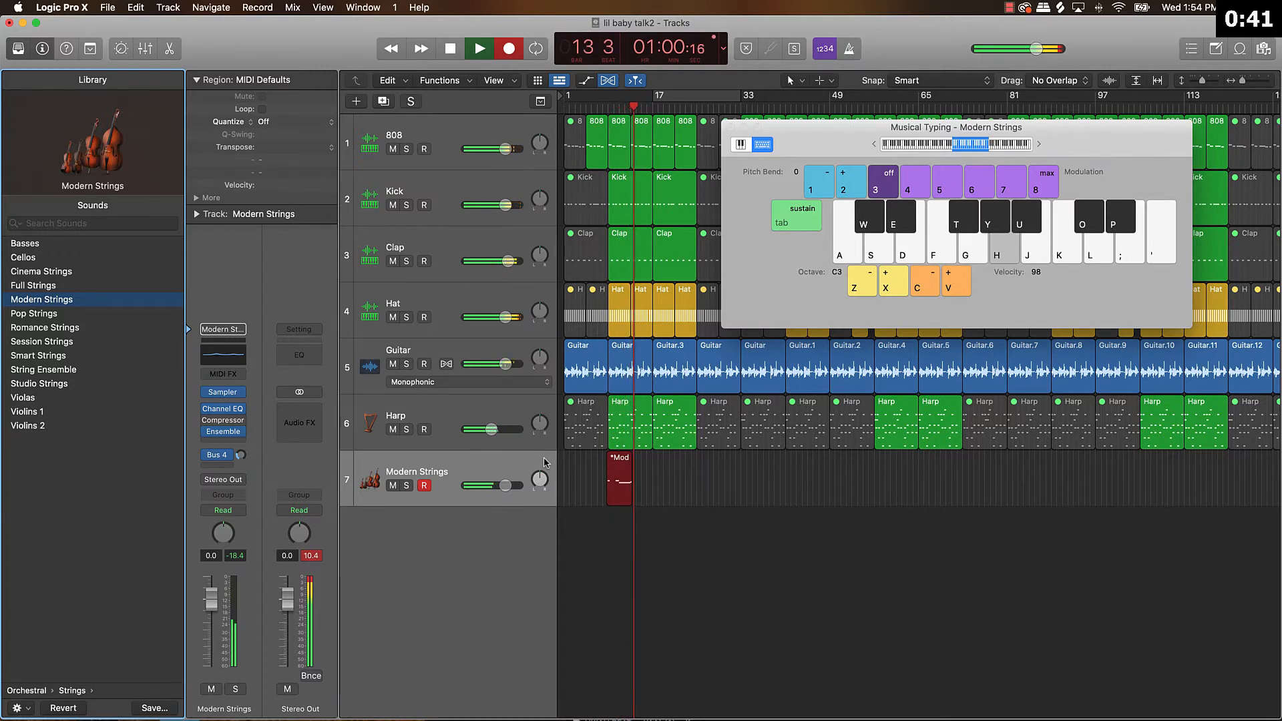
key(g)
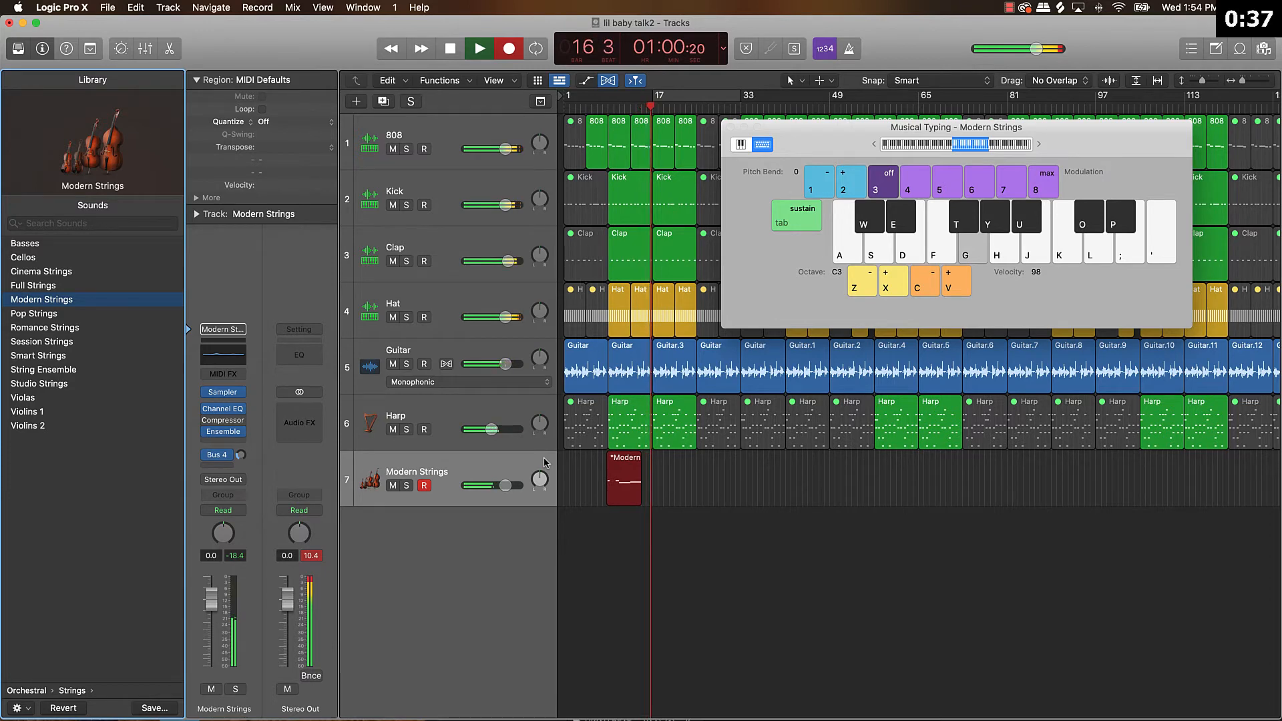
key(l)
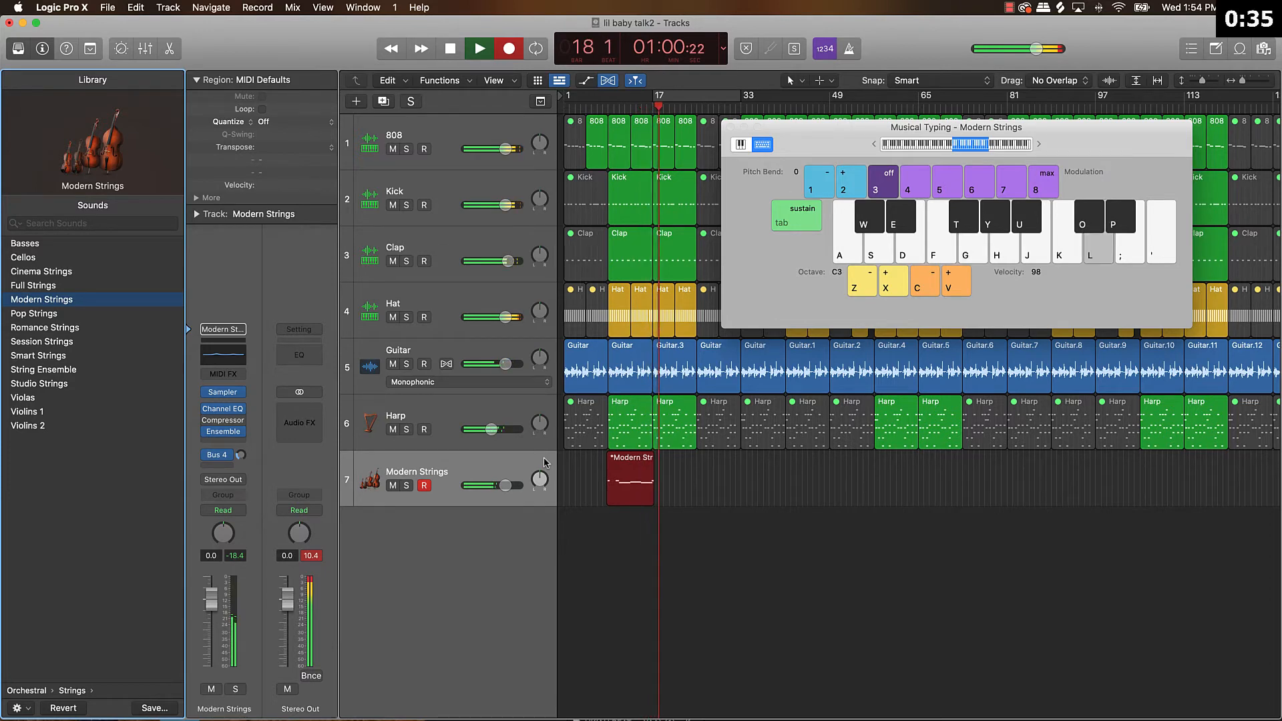
key(h)
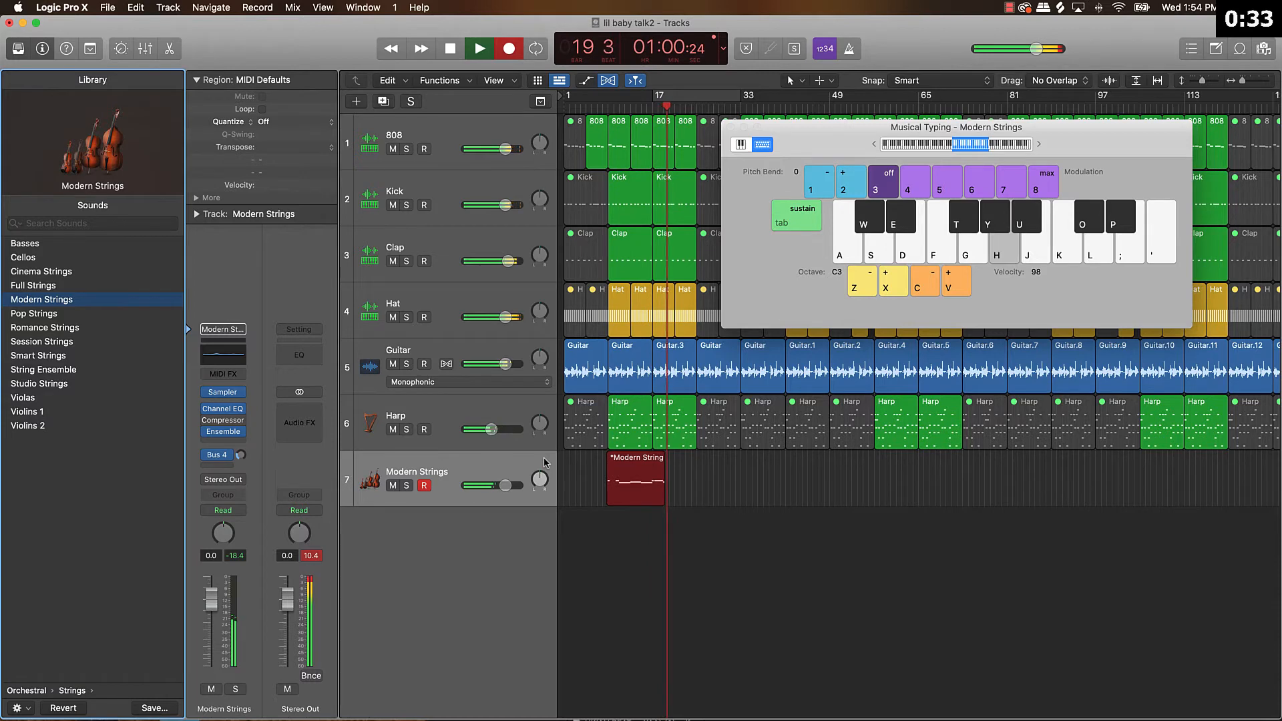
key(g)
key(h)
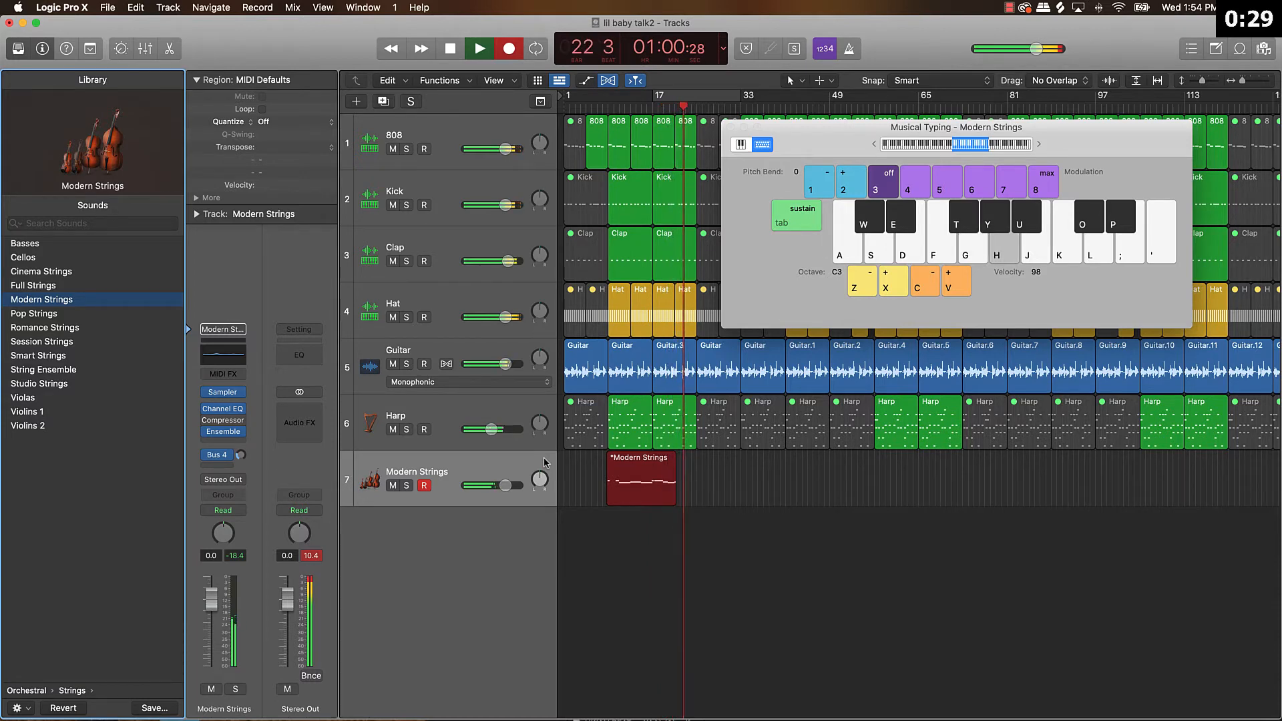
key(g)
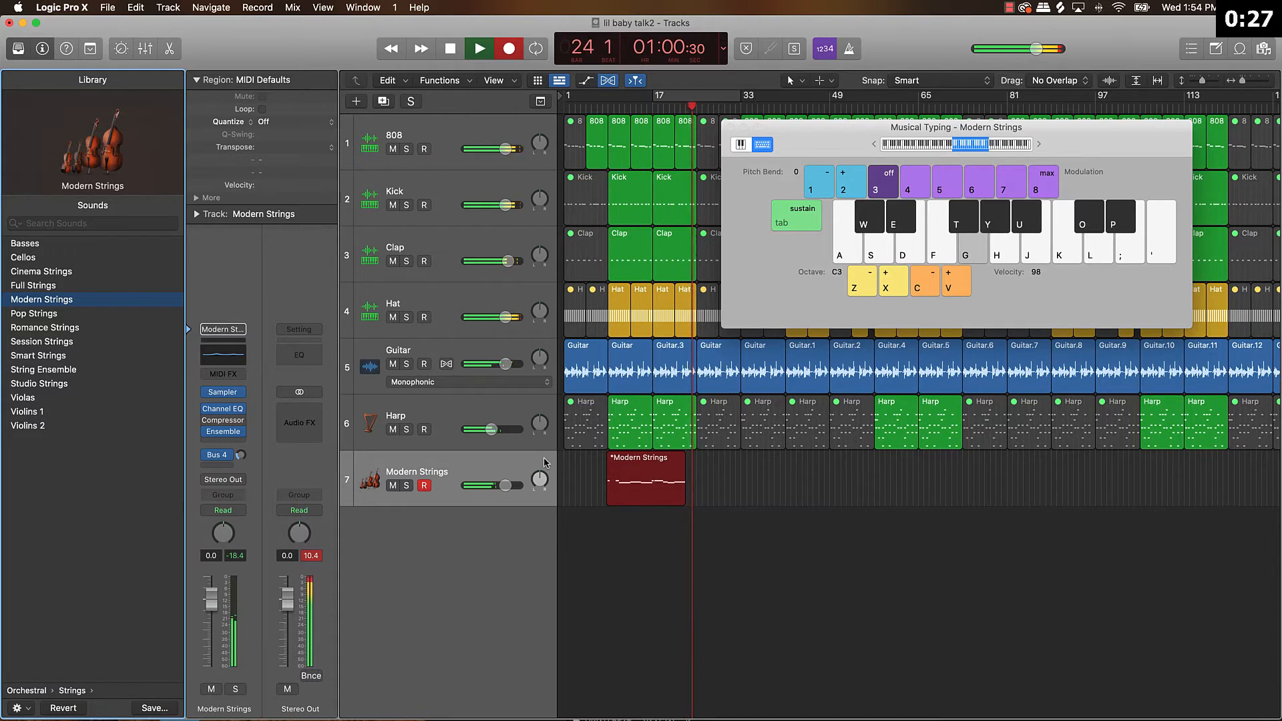
key(space)
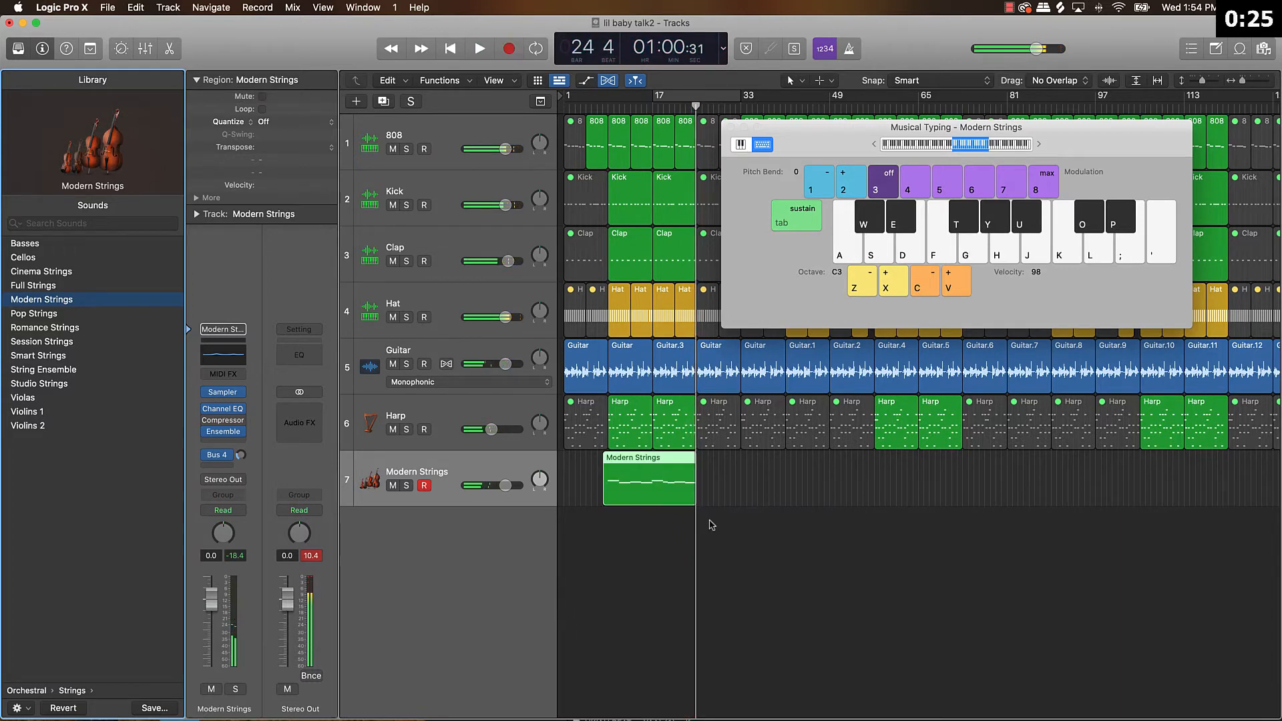
Trim the end of the recorded Modern Strings region to bar 17 and quantize its notes to 1/8 Swing A.
drag(694, 505, 609, 498)
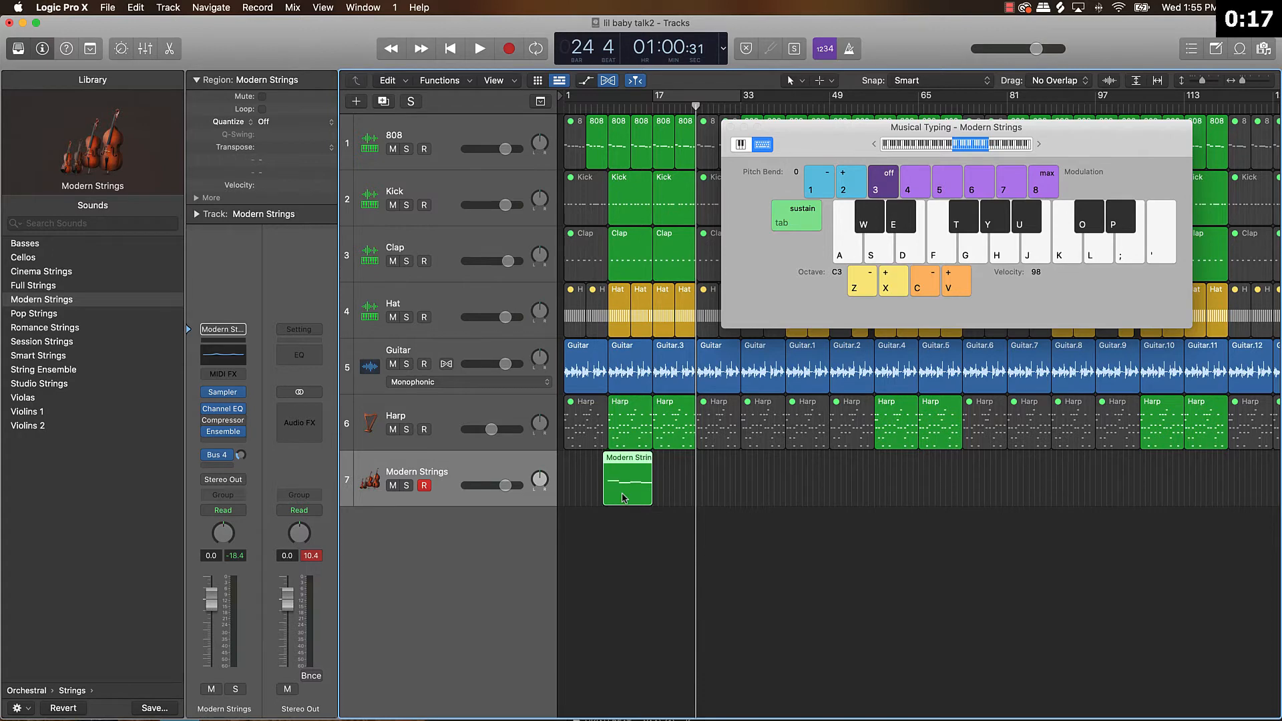
double_click(623, 498)
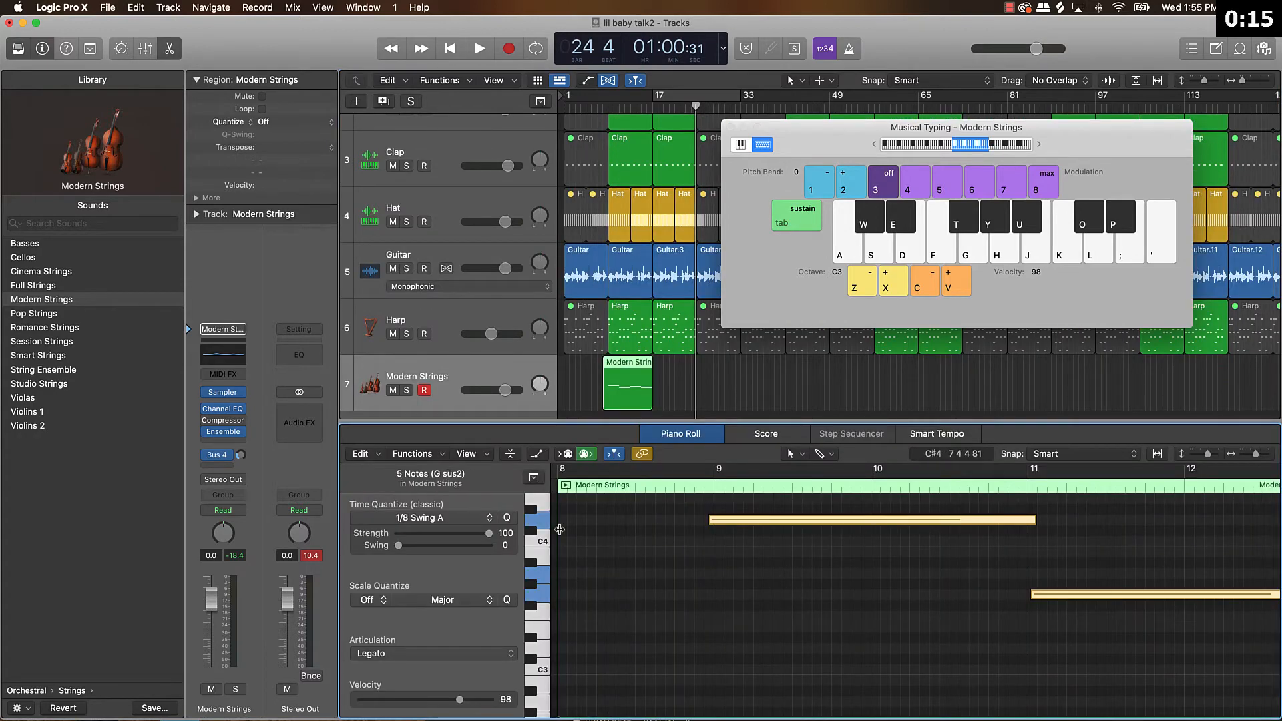
click(506, 518)
click(732, 580)
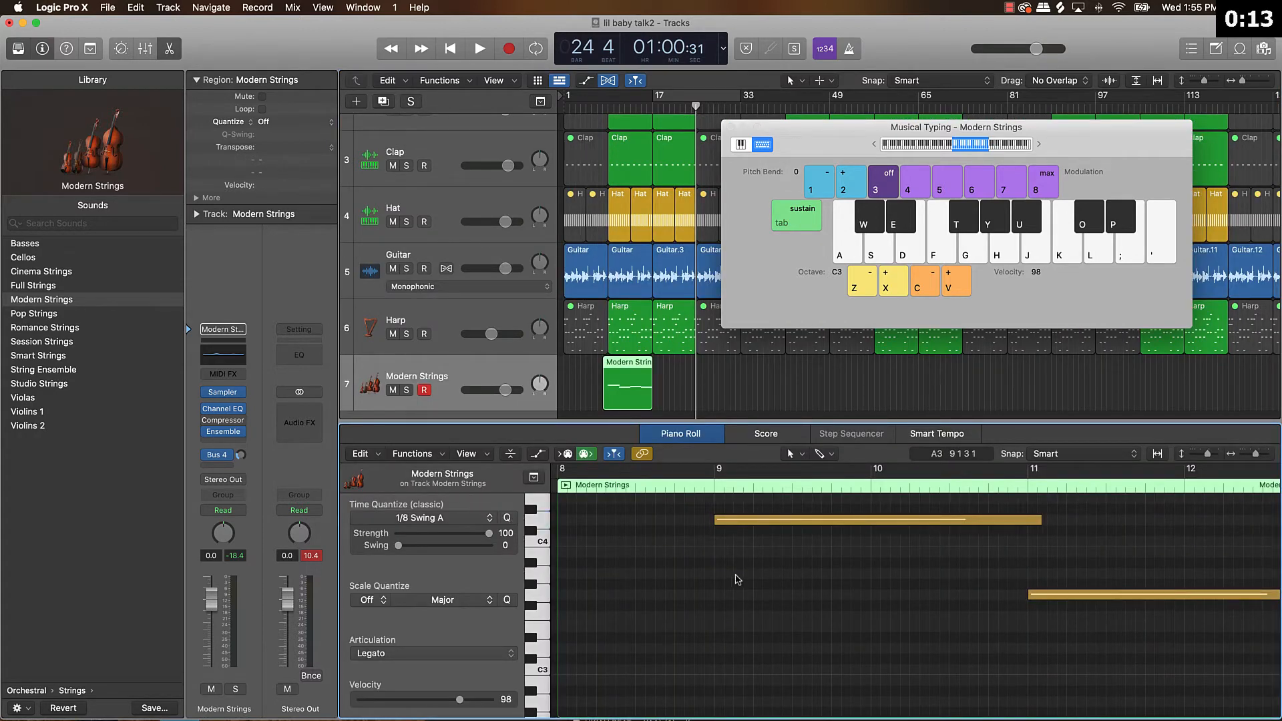
Trim the start of the Modern Strings region to bar 9 and place a copy of it at bar 17.
key(l)
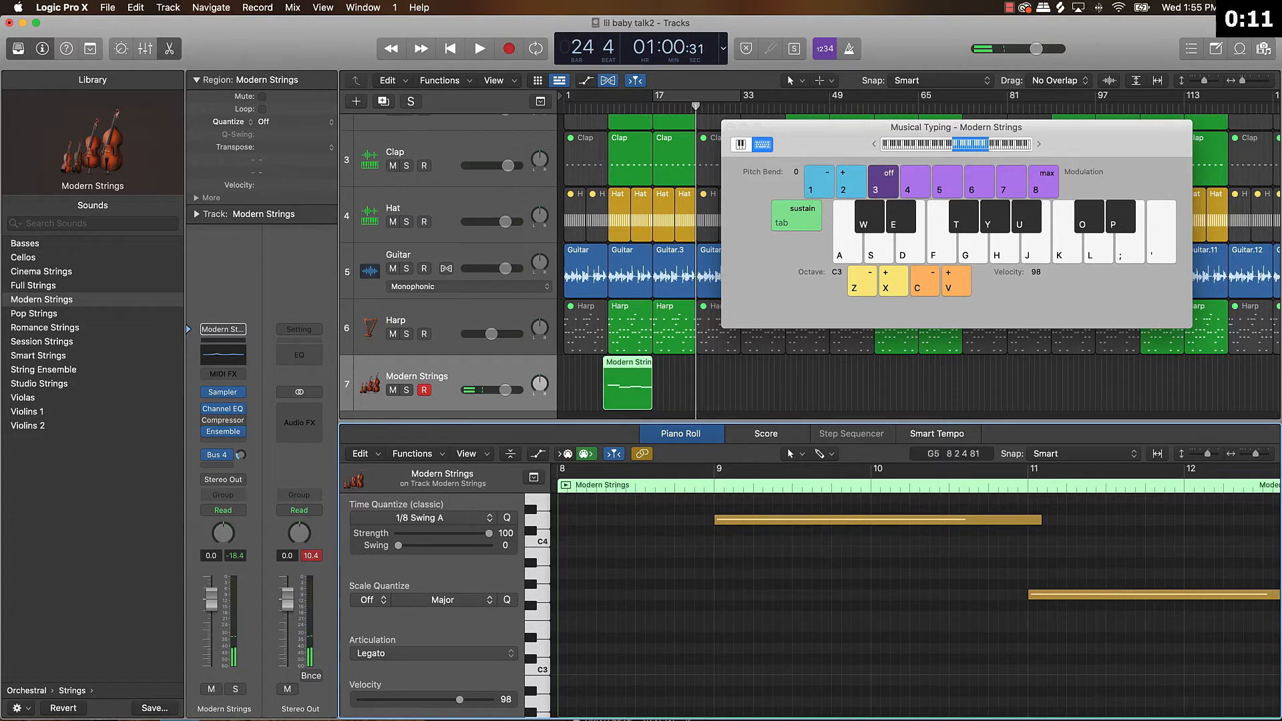
click(172, 51)
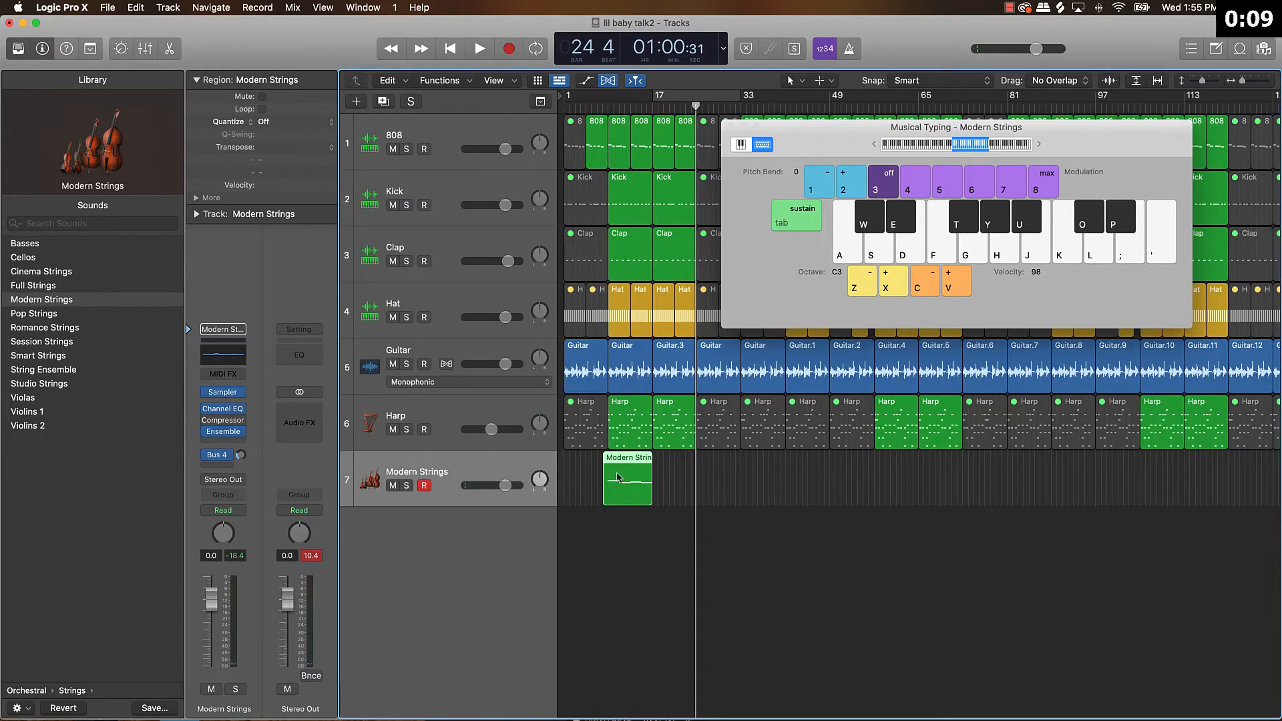
drag(607, 501, 670, 497)
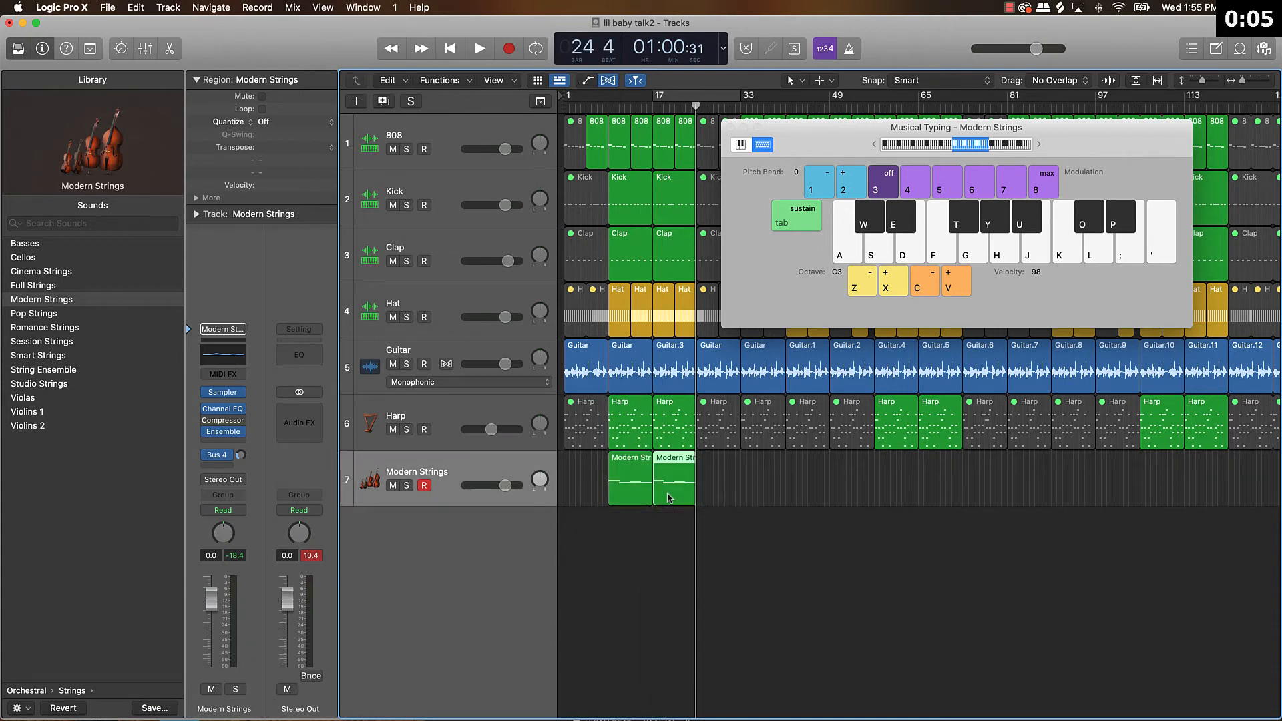
Duplicate all notes of the Modern Strings region at bar 17 one octave higher.
double_click(668, 498)
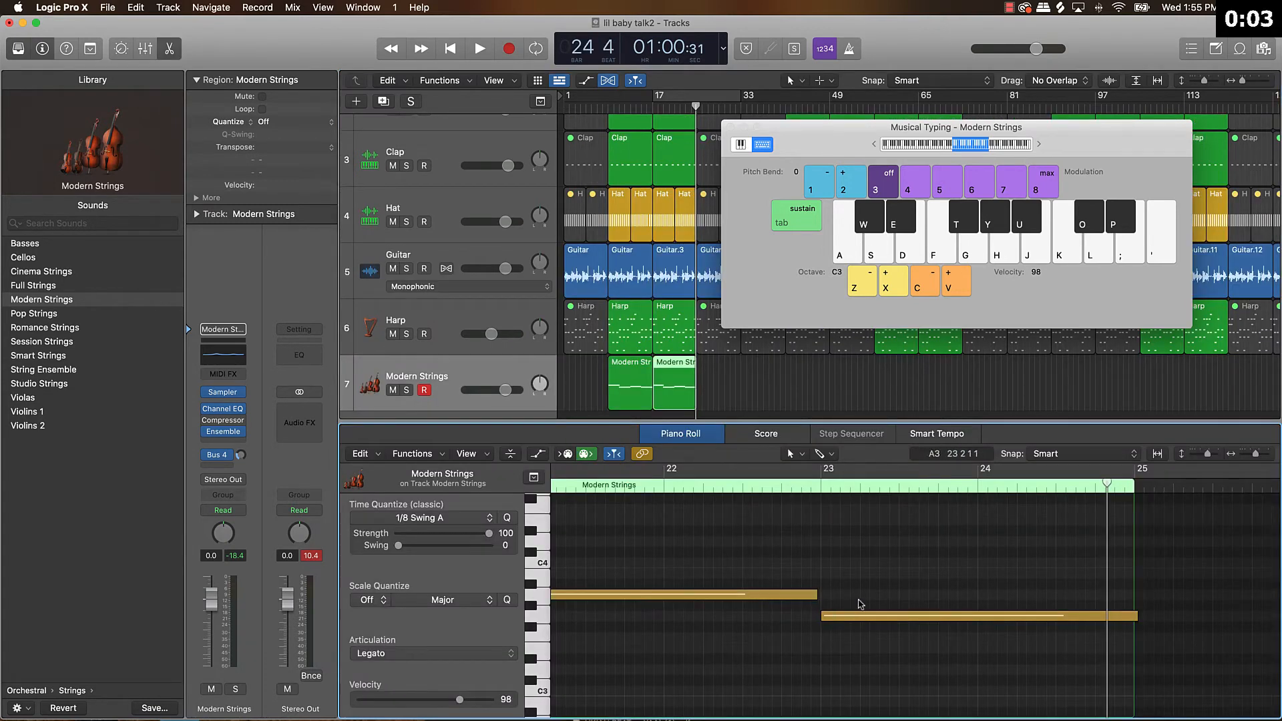
scroll(865, 598, left, 5)
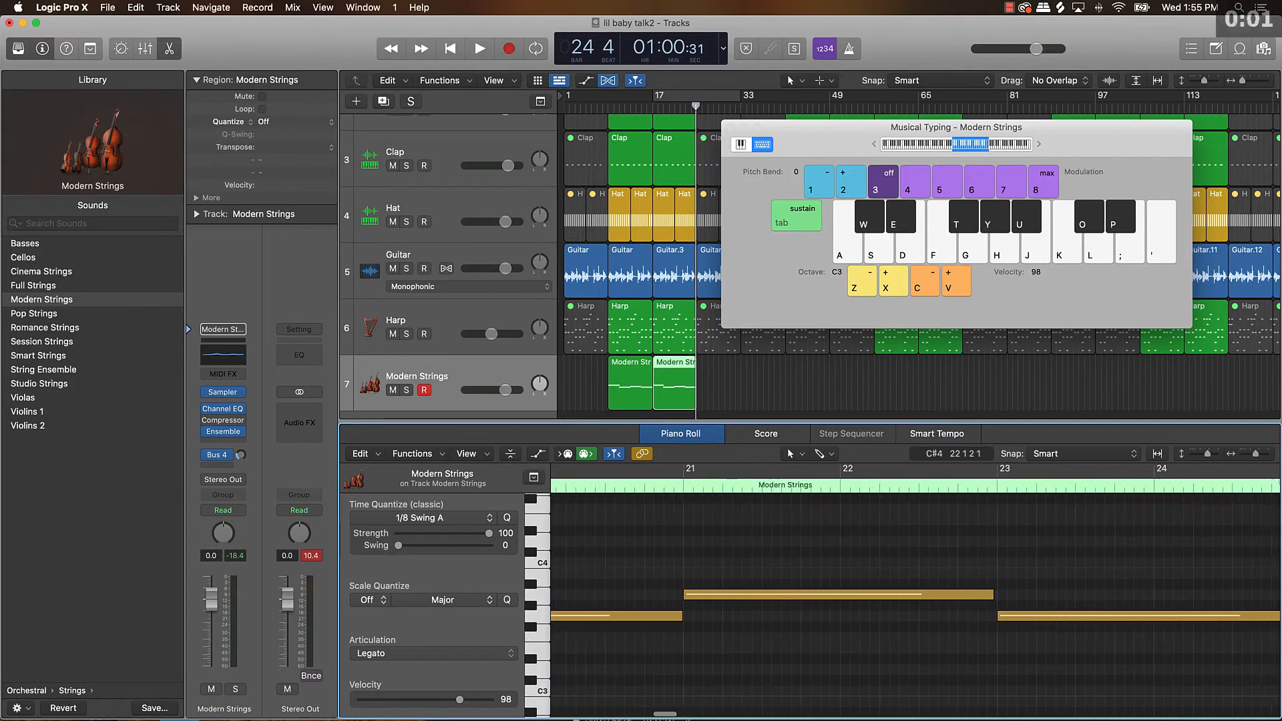
key(super+a)
scroll(726, 599, left, 2)
scroll(724, 591, down, 5)
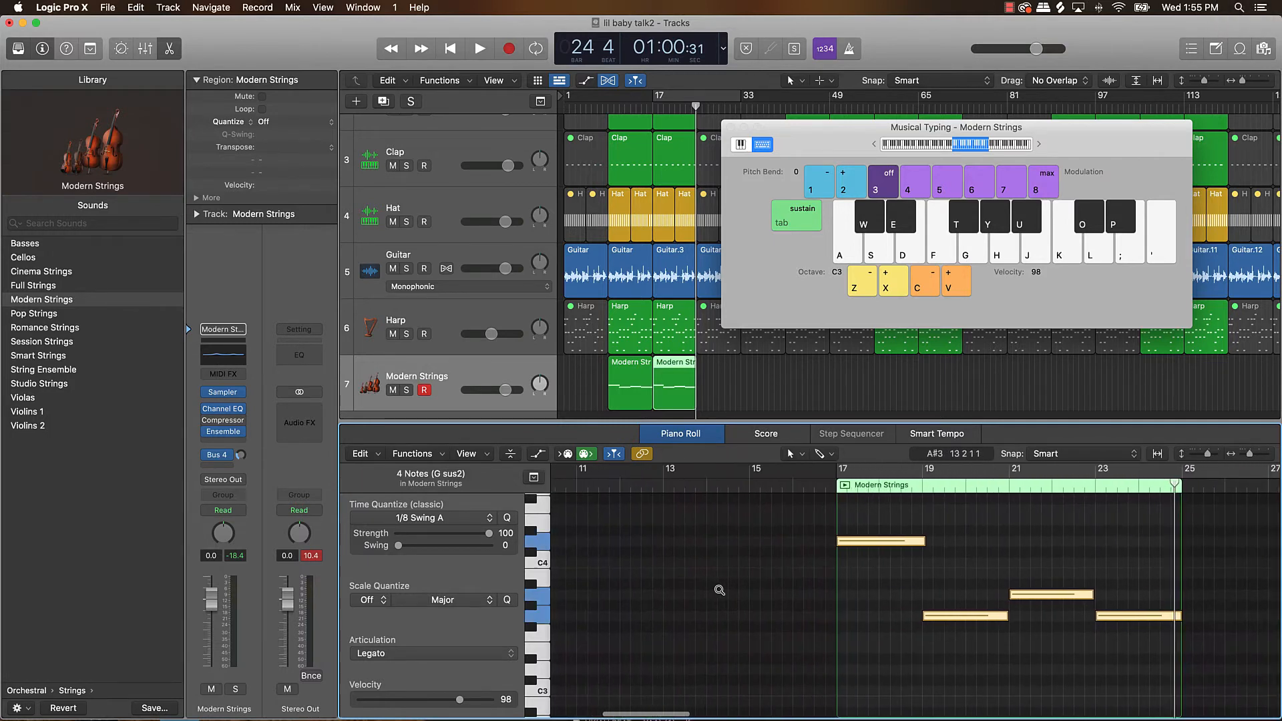
scroll(922, 582, up, 4)
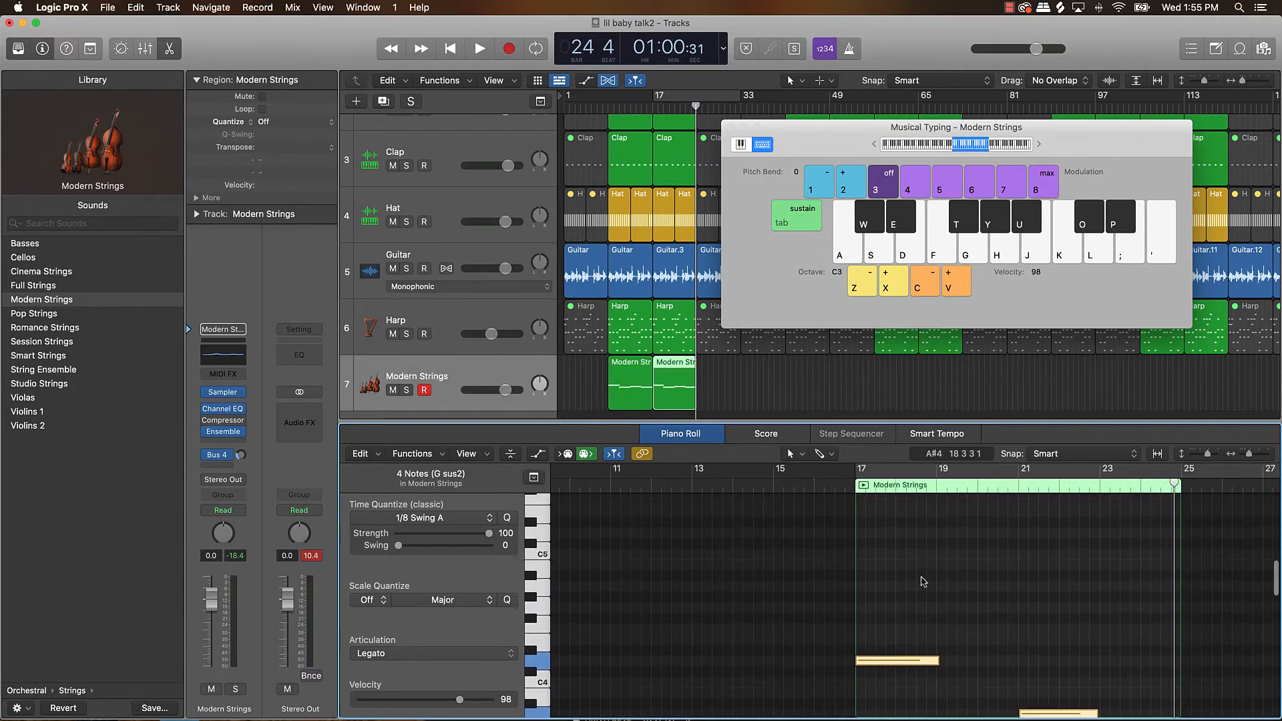
alt+click(883, 663)
drag(883, 663, 887, 533)
scroll(979, 550, right, 10)
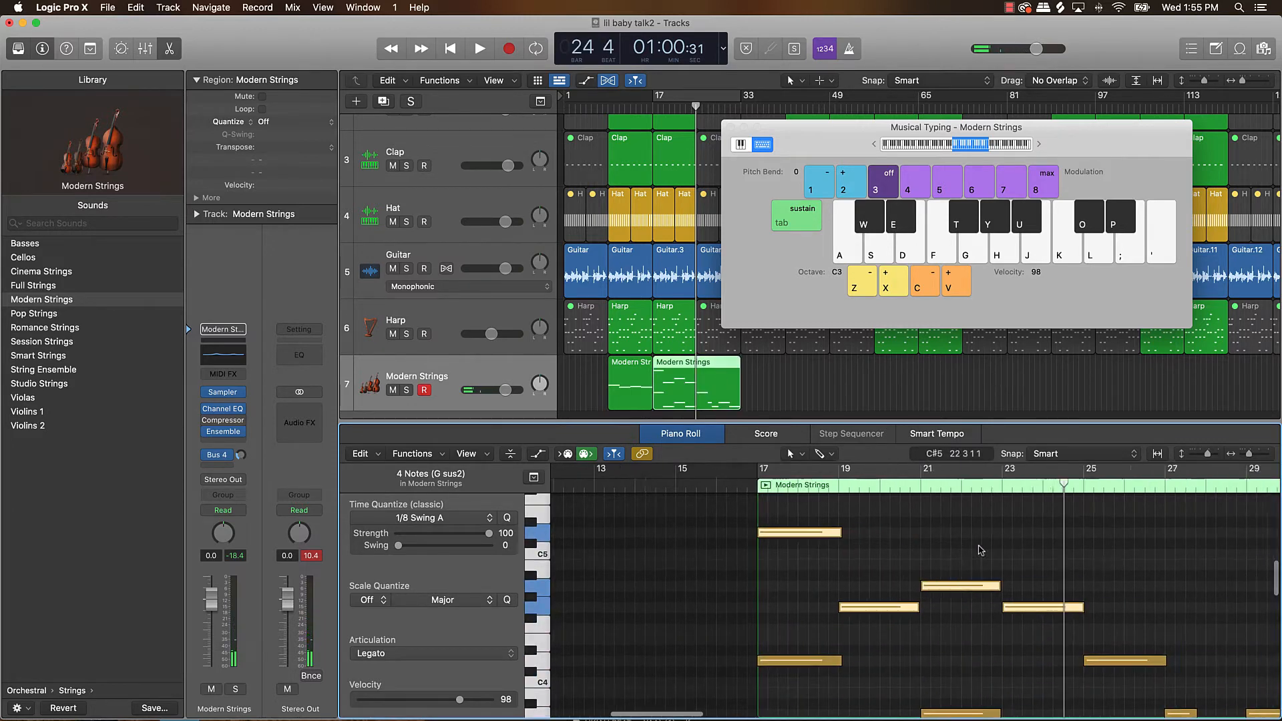
Trim the end of the second Modern Strings region back to bar 25.
click(750, 399)
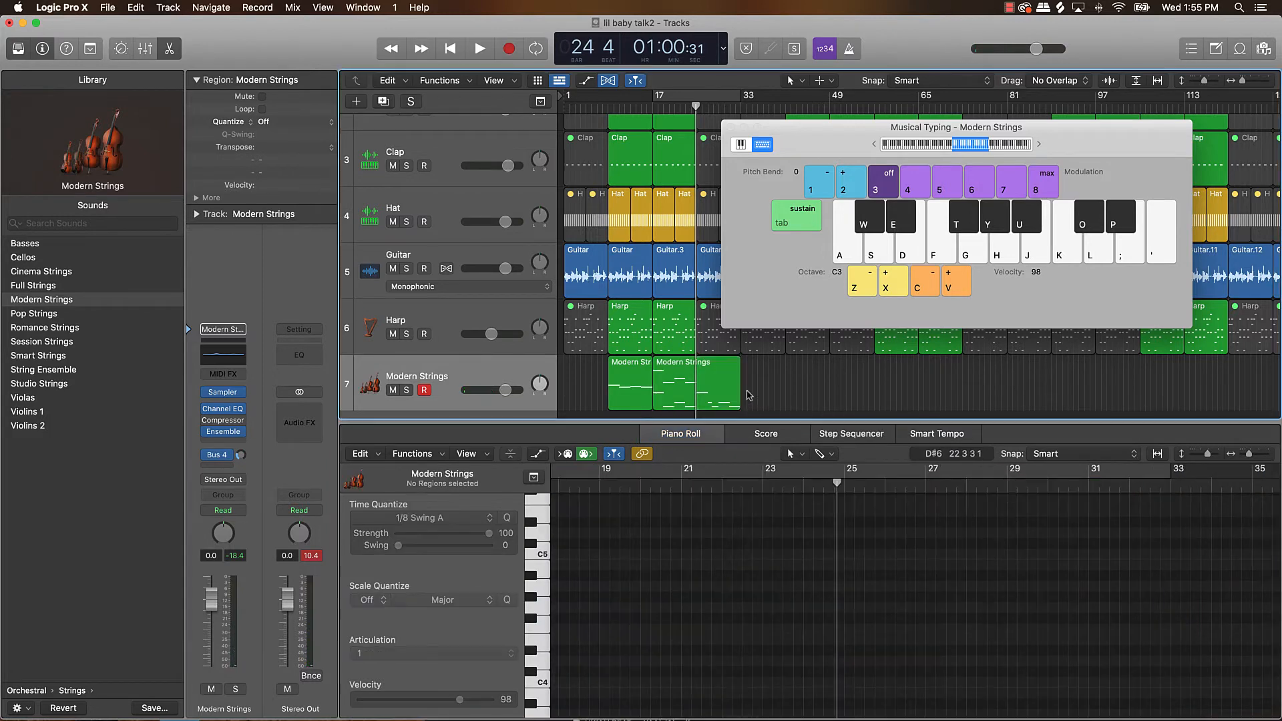
drag(738, 406, 696, 406)
click(732, 402)
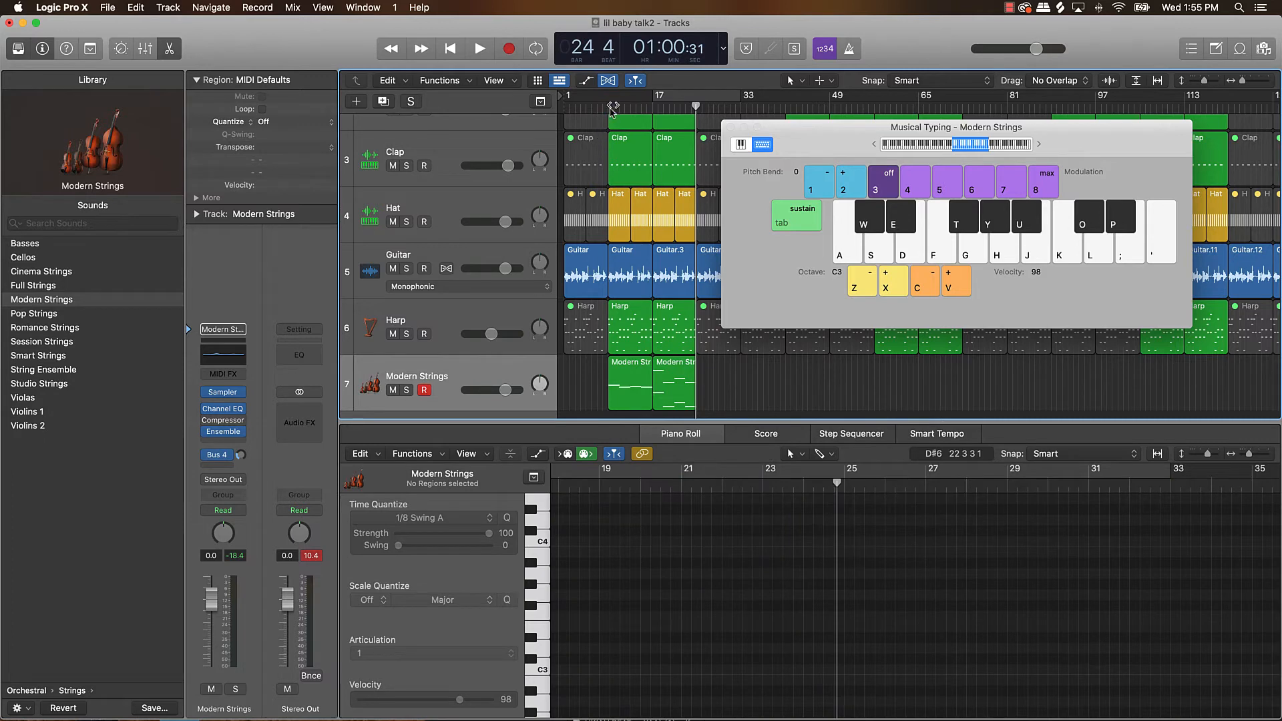
Cycle playback over bars 9 to 25 and lower the Modern Strings track volume to -2.9 dB.
drag(607, 98, 697, 99)
key(space)
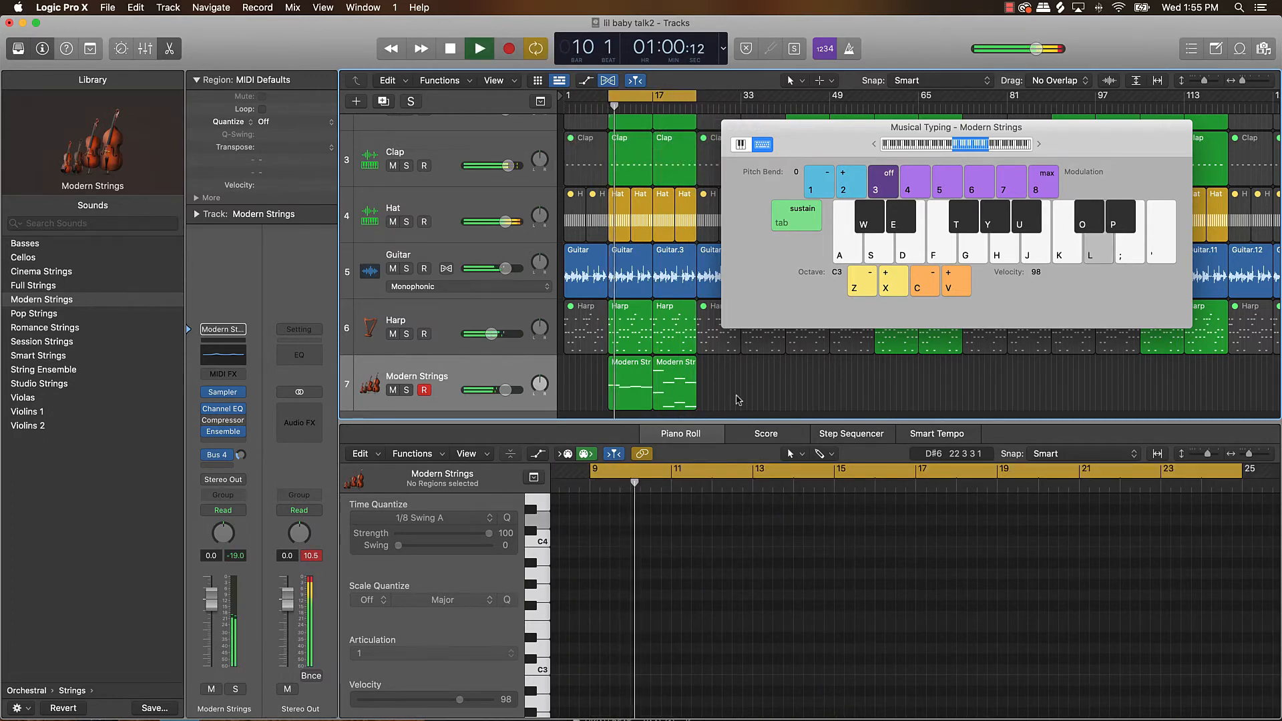
click(474, 377)
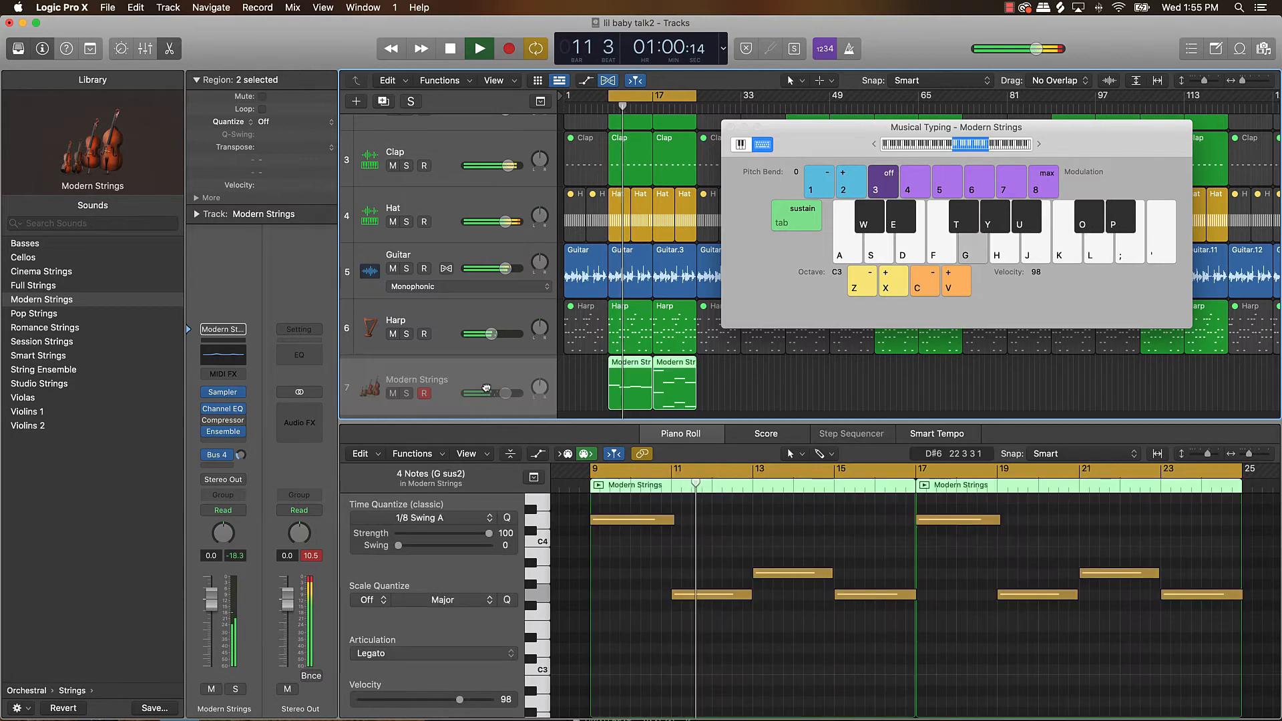
drag(506, 390, 503, 393)
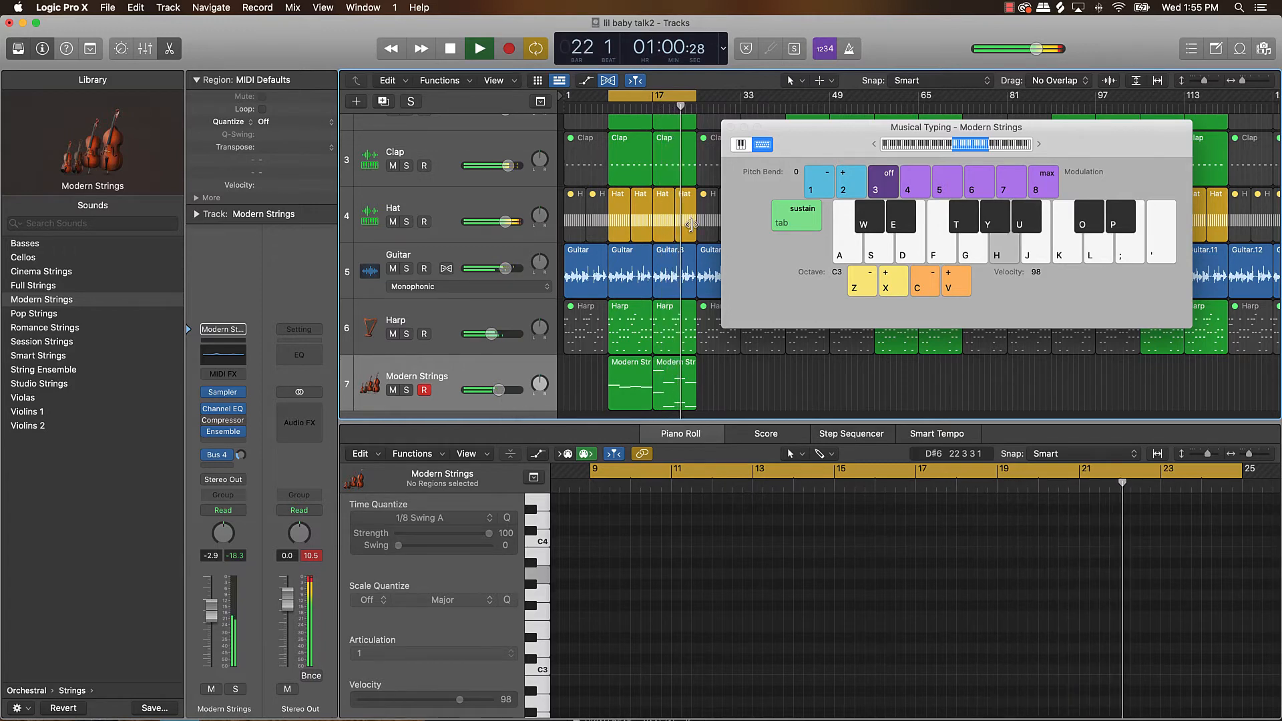
Shorten the Hat and Clap regions ending at bar 25 by one bar, then stop playback and close Musical Typing.
drag(694, 227, 690, 227)
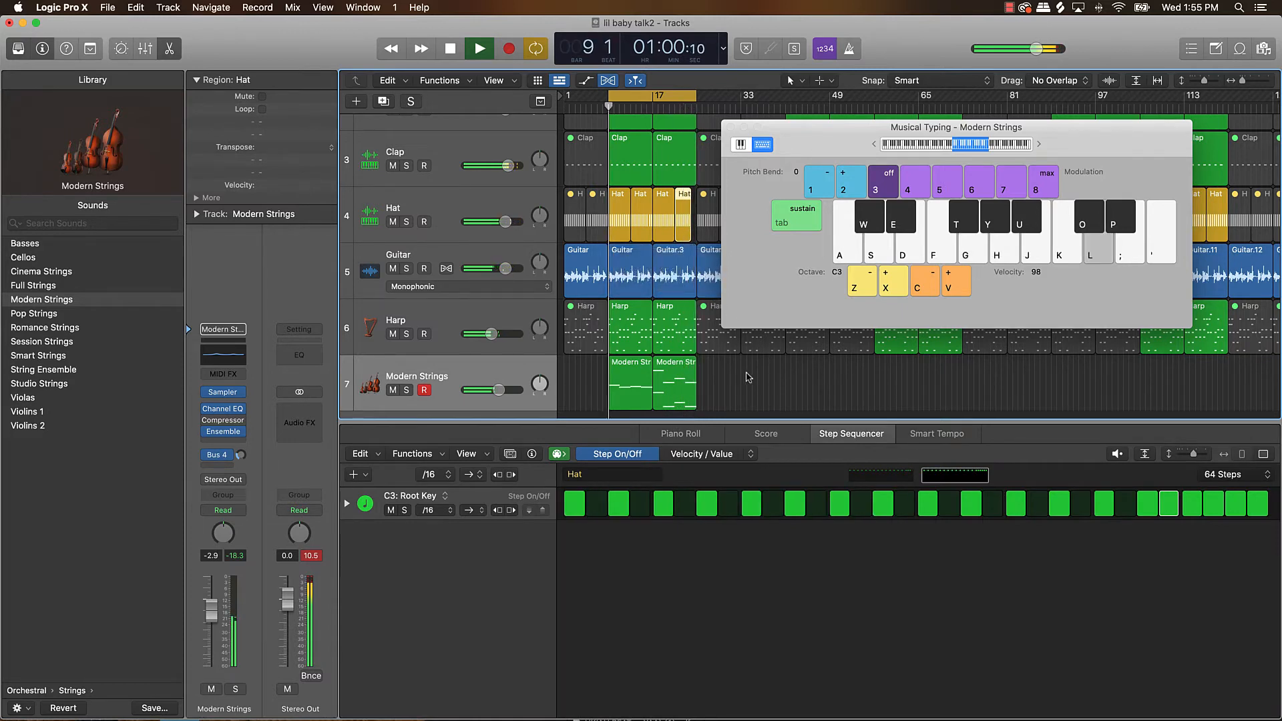
click(735, 392)
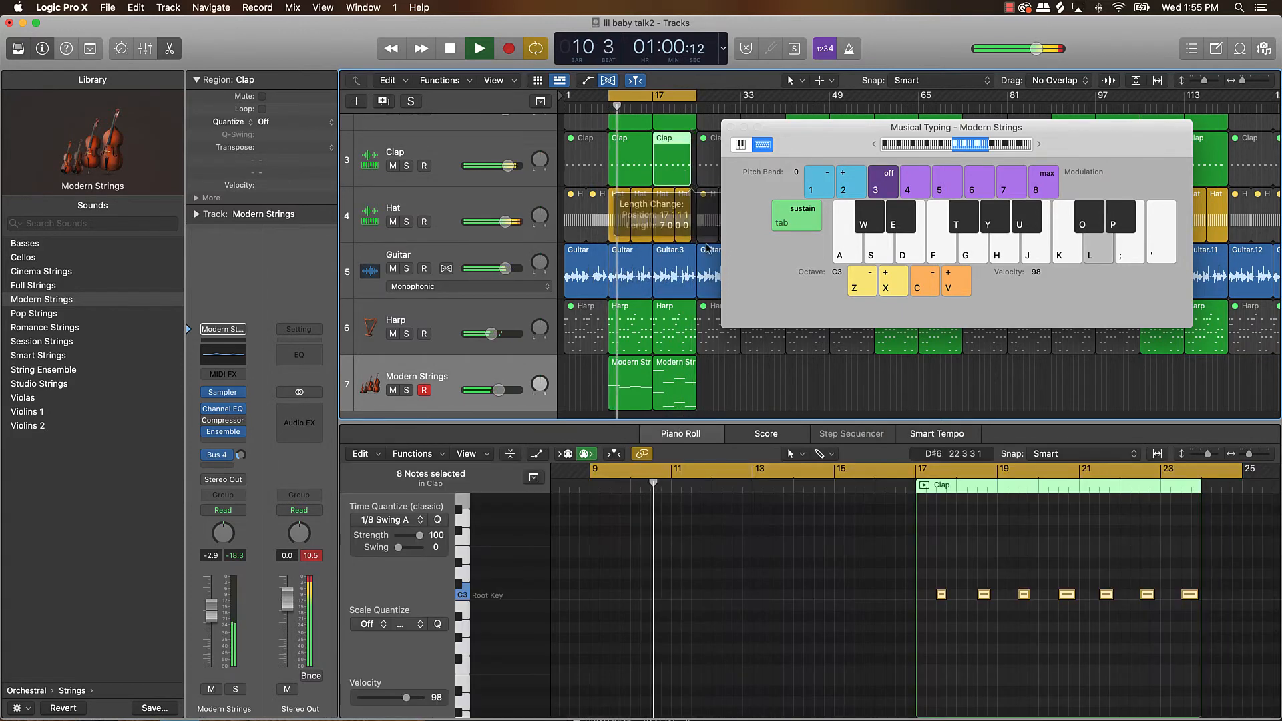
key(space)
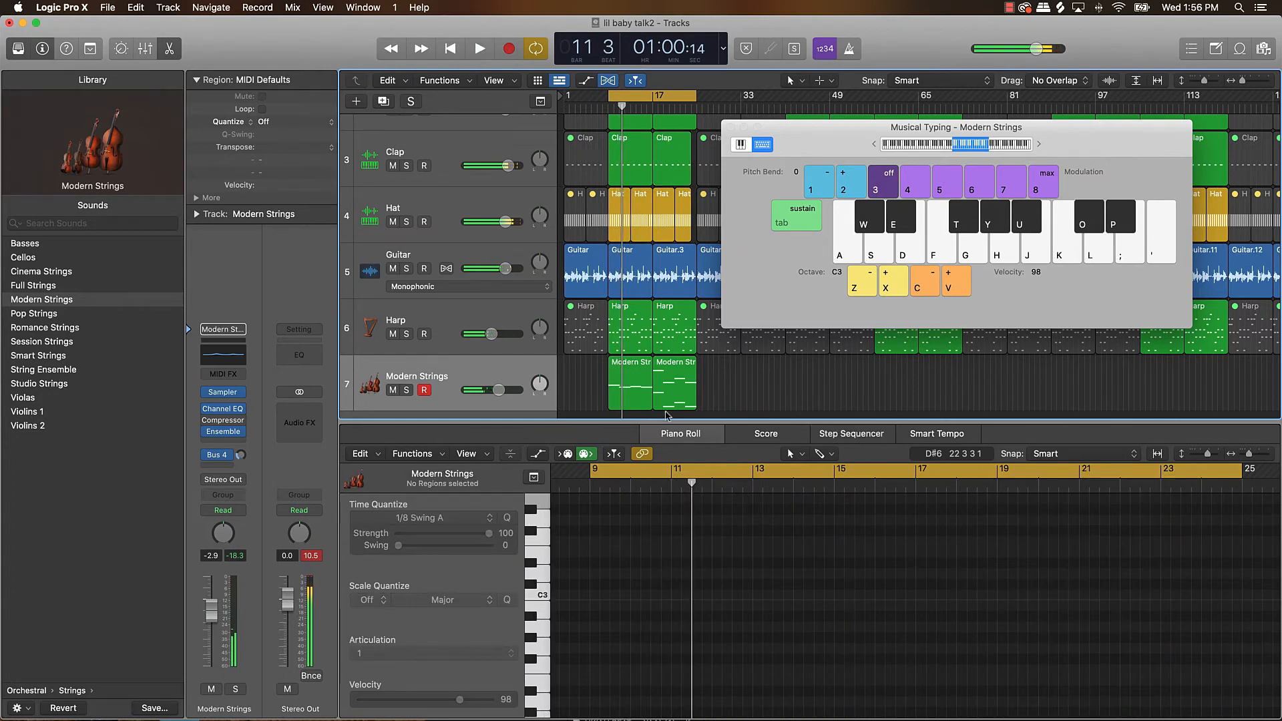
click(730, 127)
Shorten the Hat and Clap regions that end at bar 73 by one bar, so both end at bar 72.
key(z)
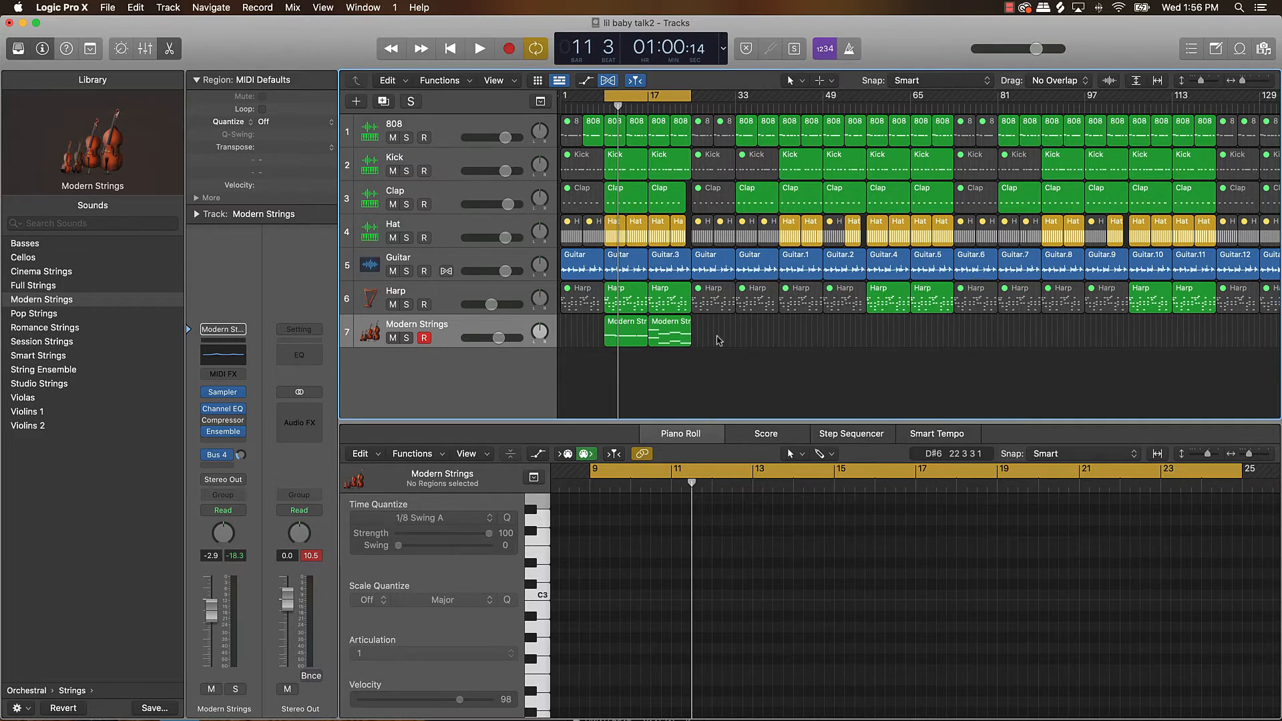
drag(714, 337, 640, 333)
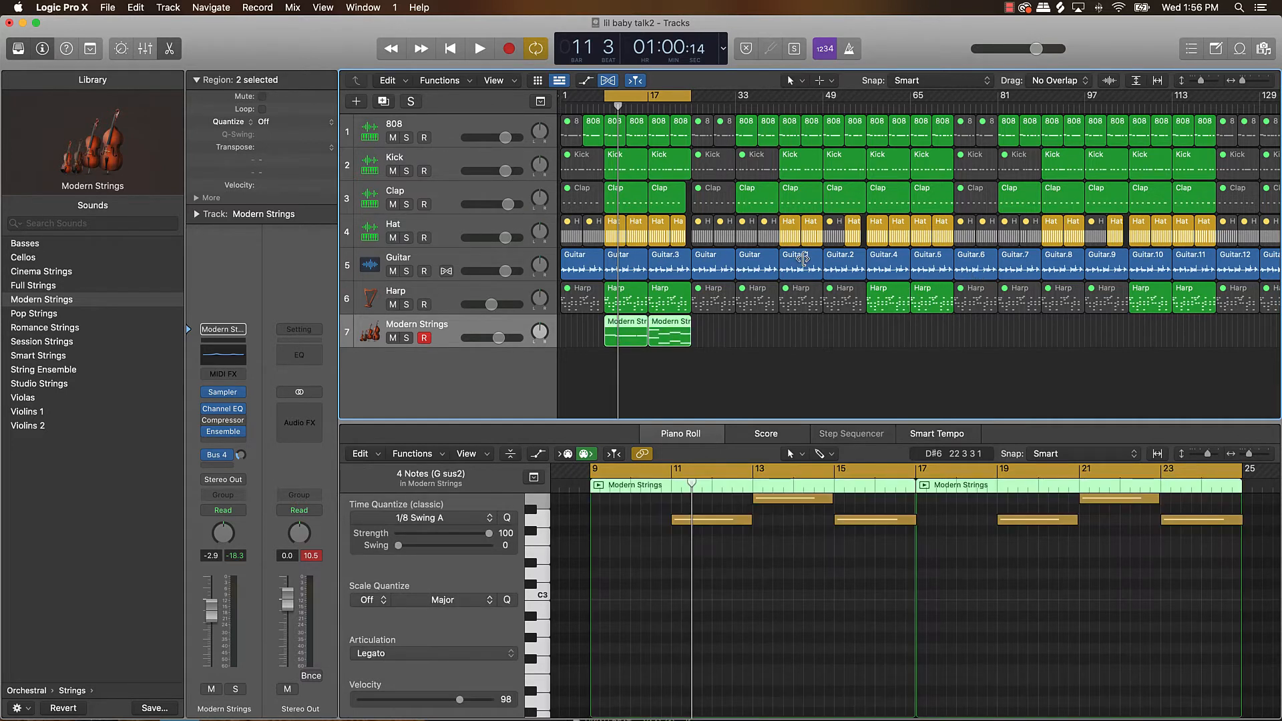
click(459, 223)
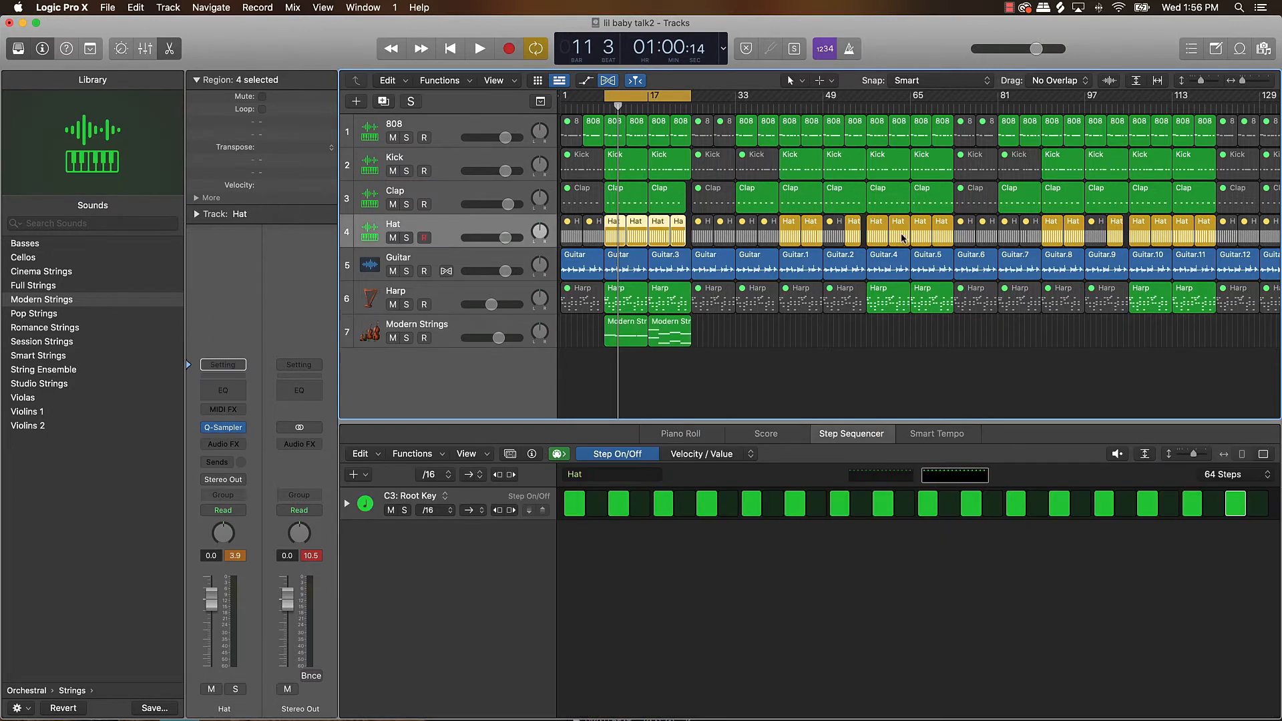
click(947, 230)
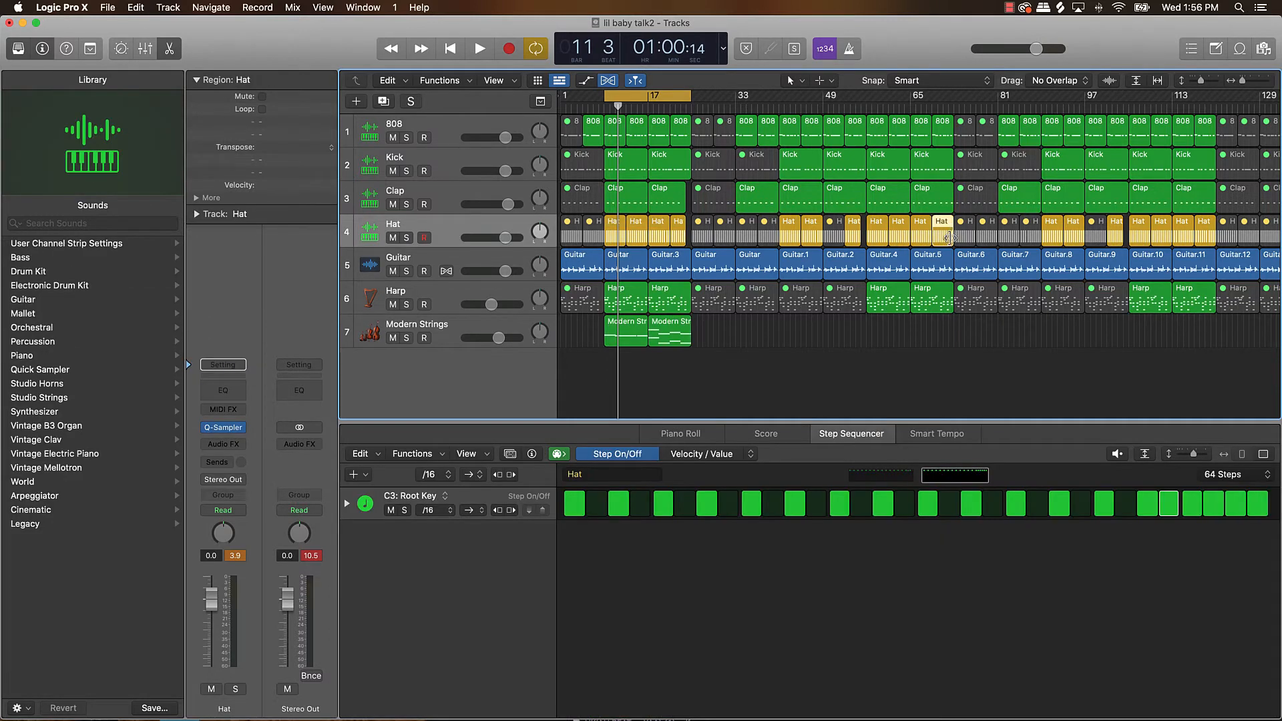
shift+click(948, 204)
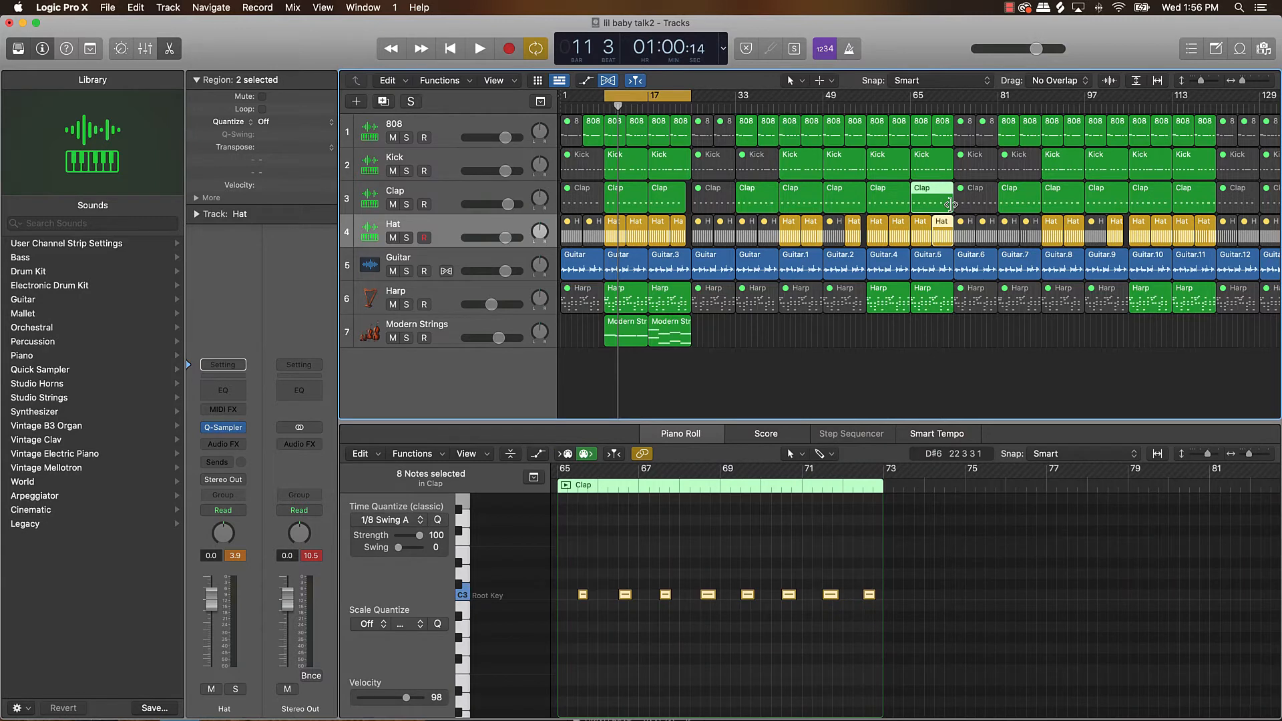
drag(952, 204, 946, 204)
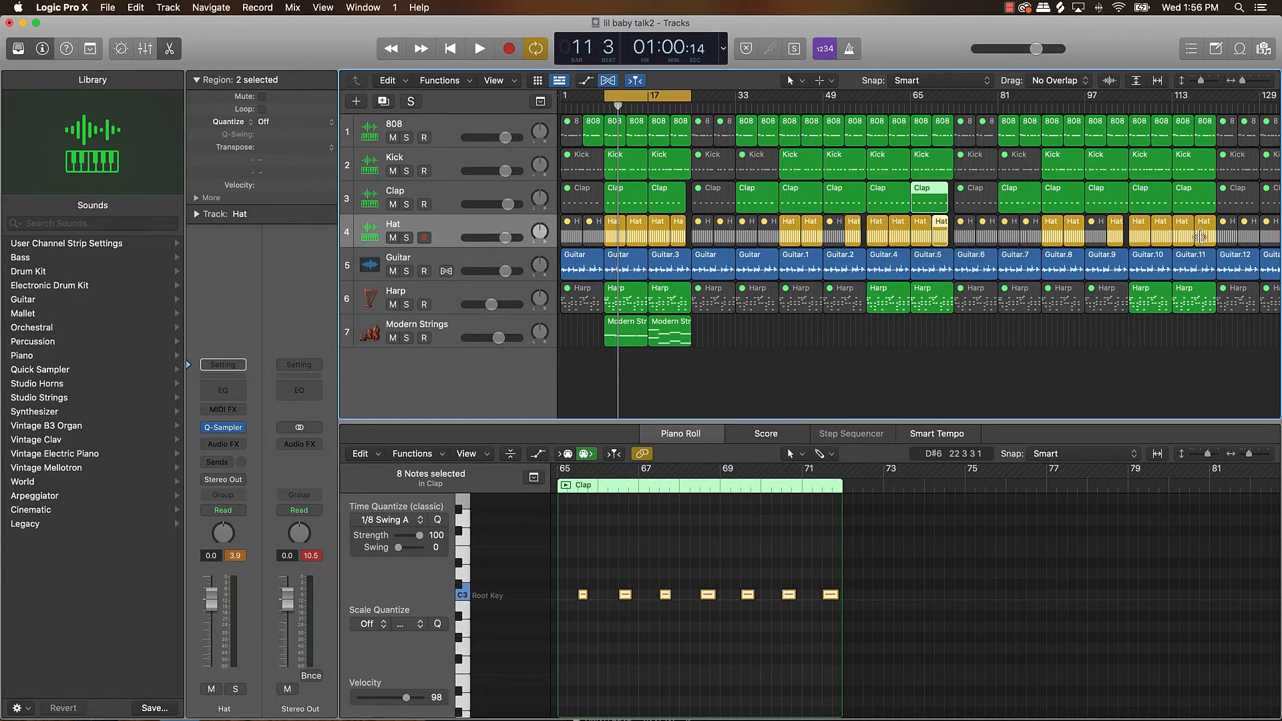
Shorten the Hat and Clap regions that end at bar 121 by one bar, so both end at bar 120.
click(1201, 237)
shift+click(1203, 204)
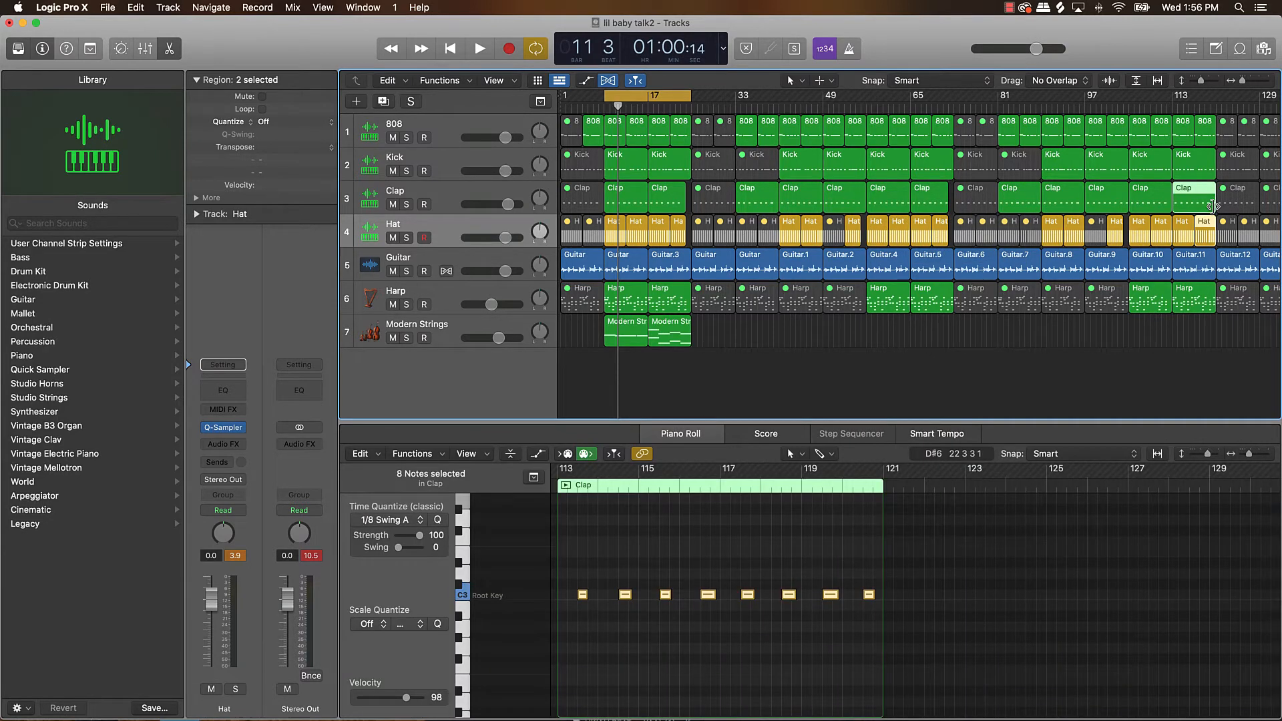
drag(1214, 207, 1209, 206)
Copy the two Modern Strings regions from bars 9 to 25 to the sections starting at bars 57 and 105.
drag(726, 333, 1144, 340)
click(1059, 350)
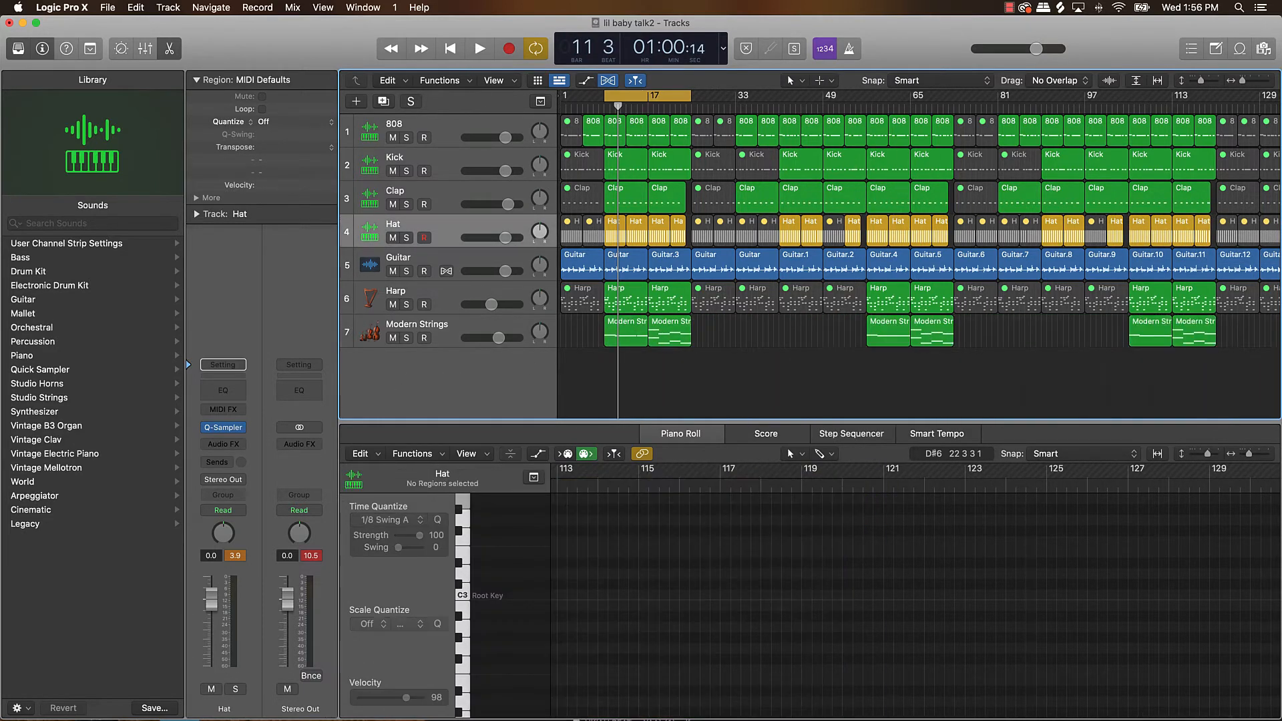
Cycle playback over bars 25 to 57 and unmute the Clap region starting at bar 25.
drag(640, 98, 866, 97)
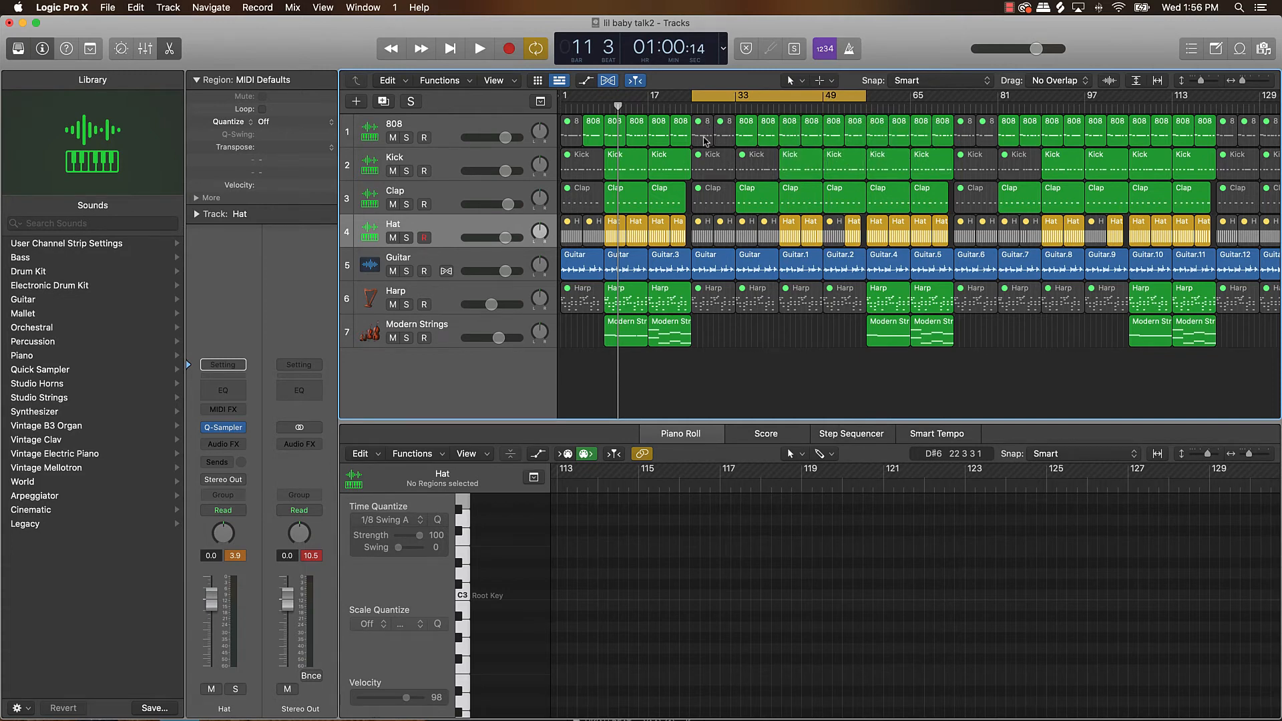
click(713, 197)
key(space)
key(ctrl+m)
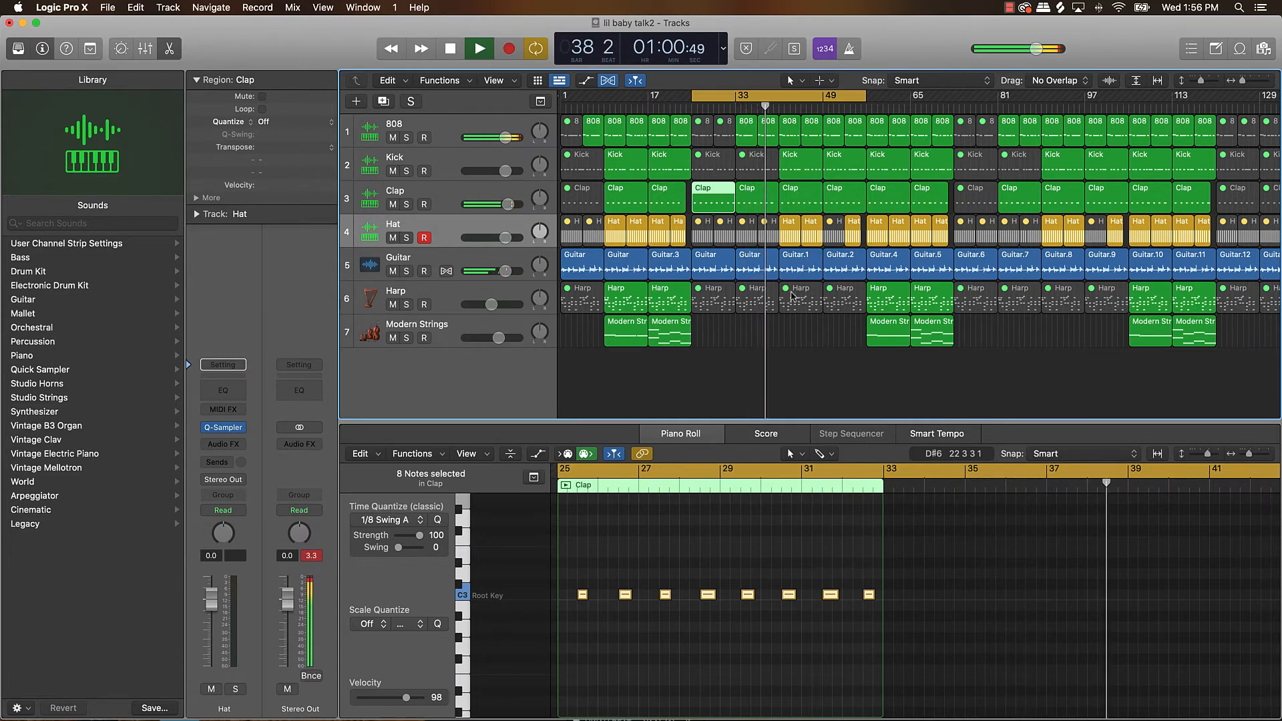
Unmute the two Harp regions spanning bars 41 to 57.
click(801, 301)
shift+click(848, 302)
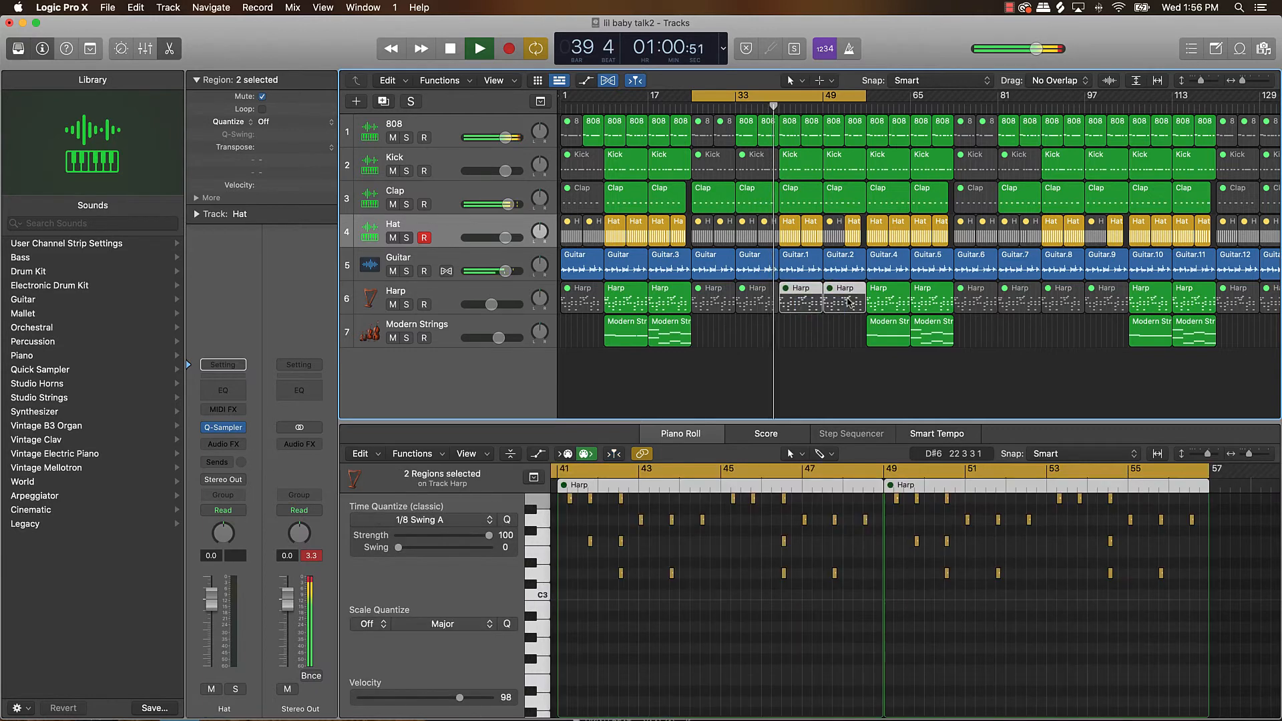
key(ctrl+m)
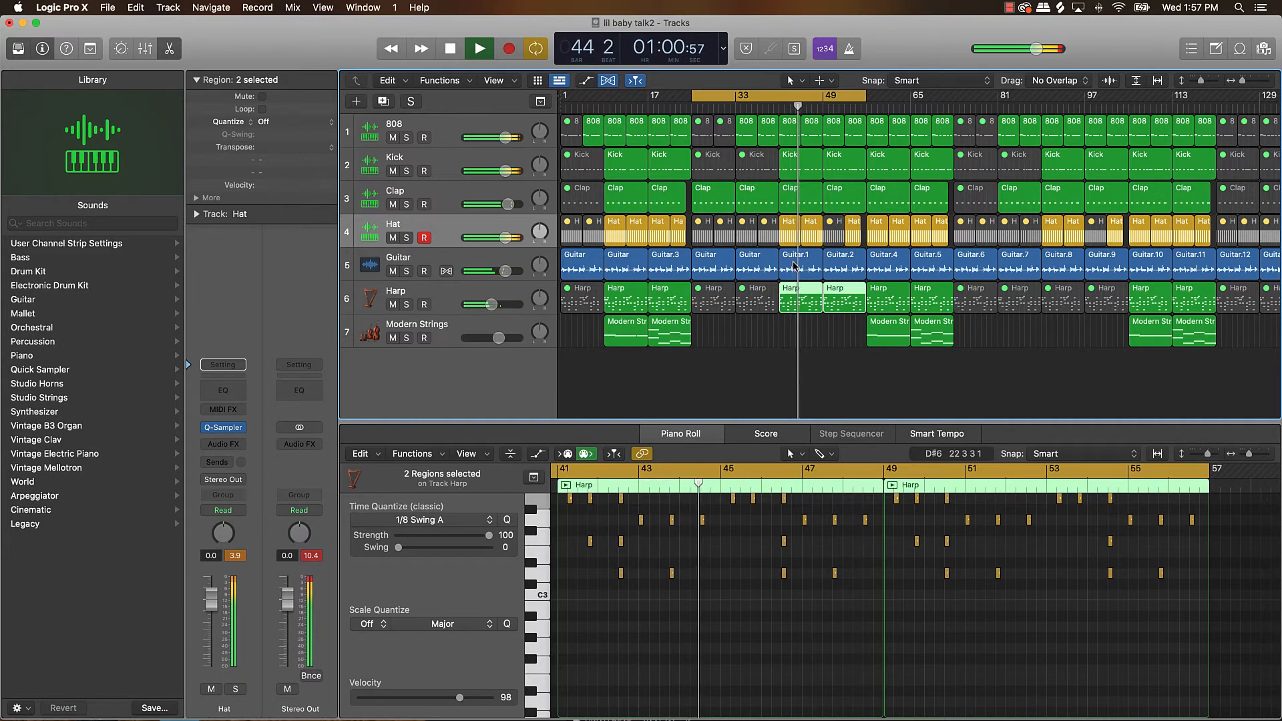
Lower the Harp track volume to -9.6 dB.
click(831, 237)
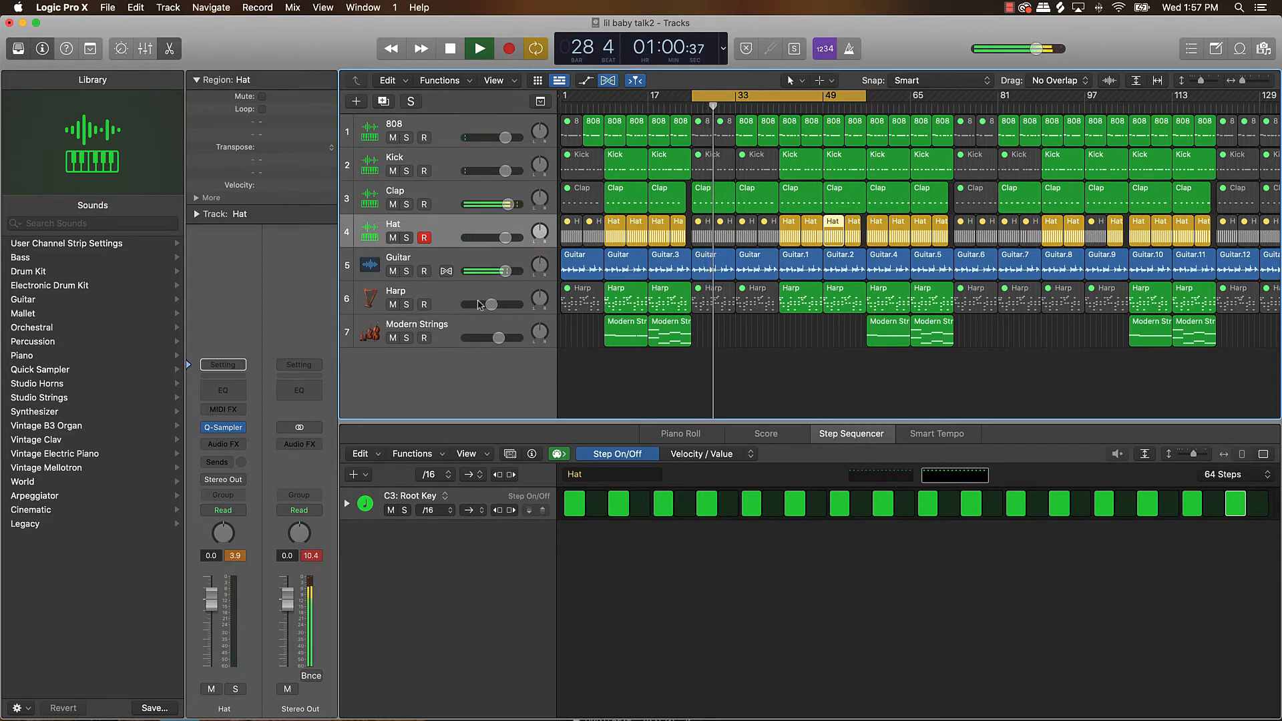
drag(492, 305, 487, 305)
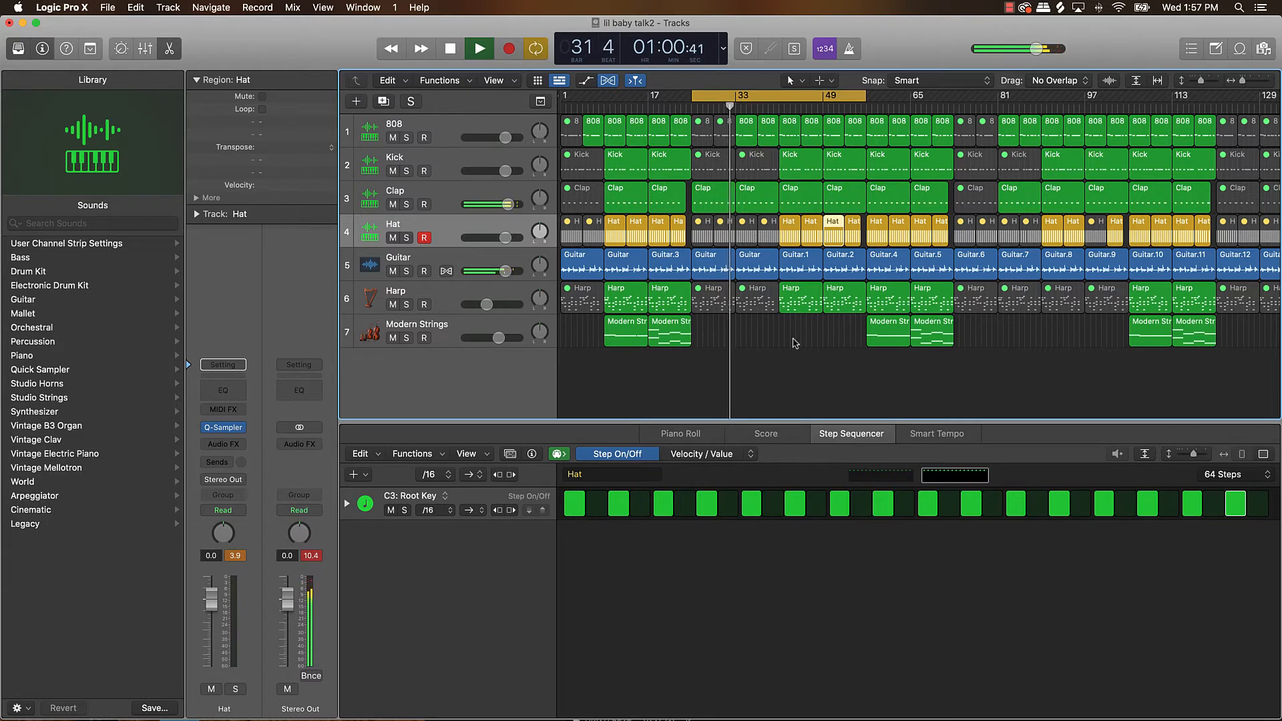
Stop playback and insert the stereo Remix FX multi-effect on the Guitar track.
scroll(798, 338, up, 3)
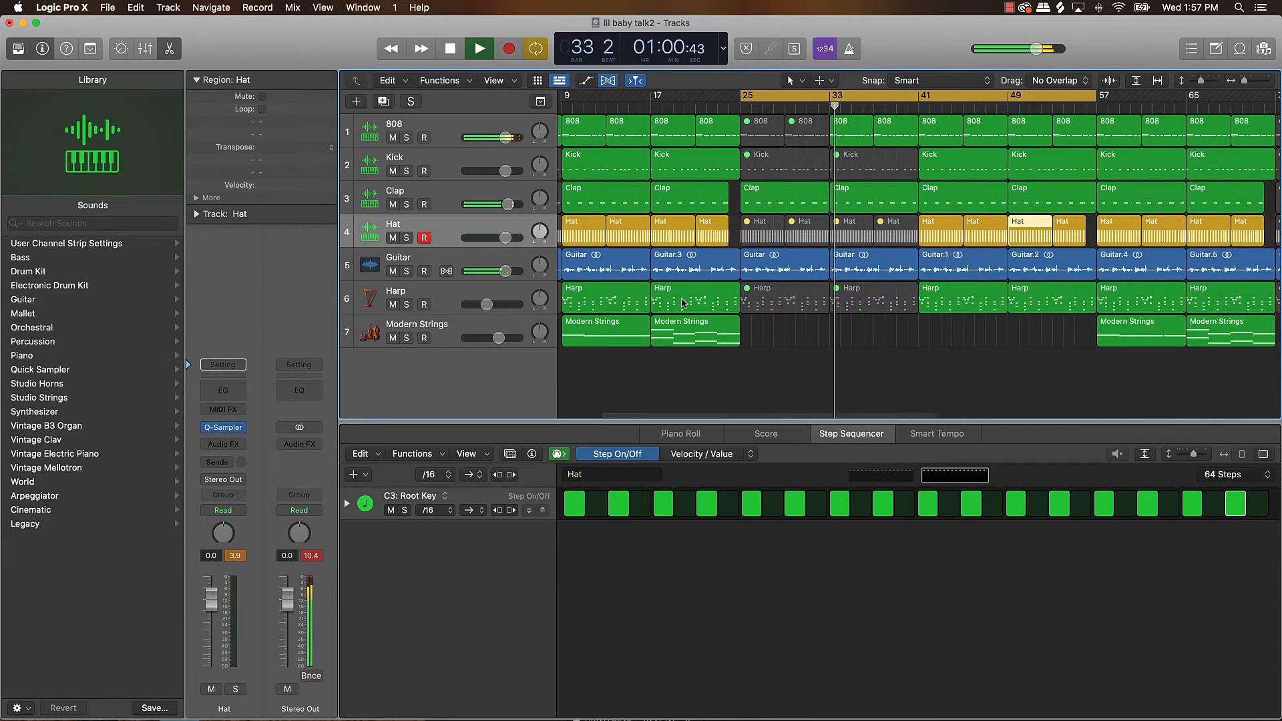
click(425, 265)
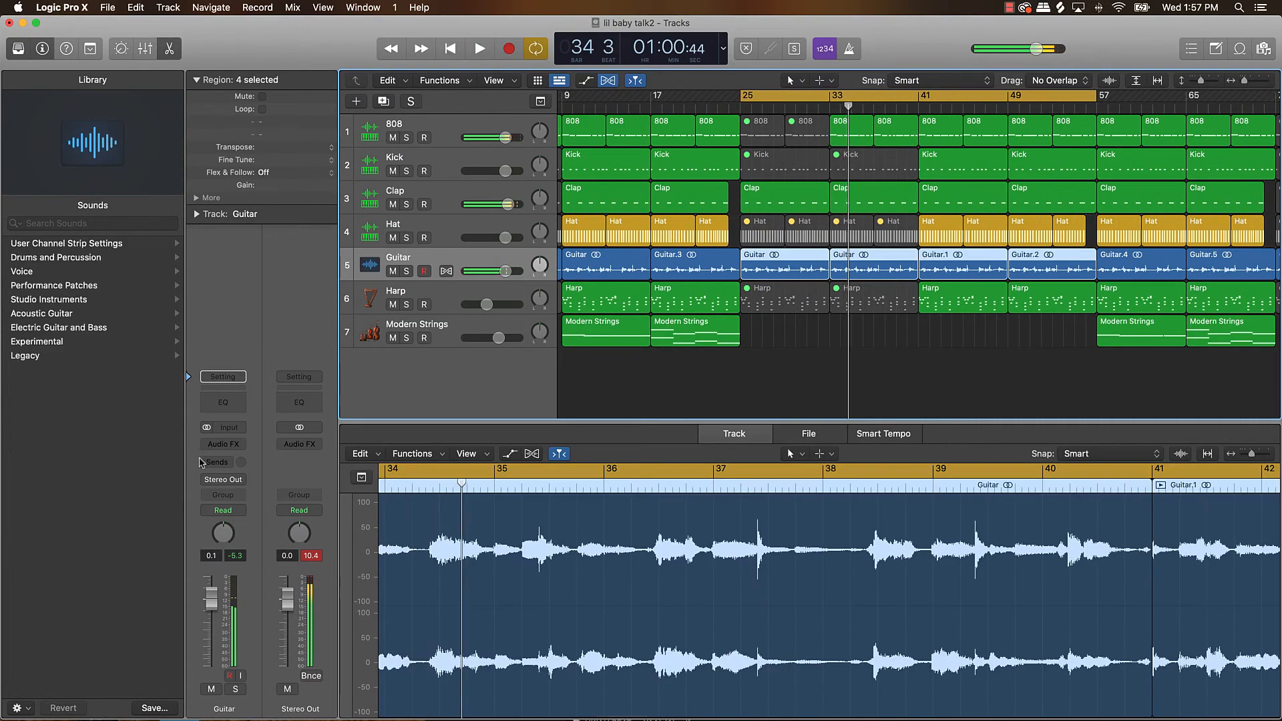
key(space)
click(224, 445)
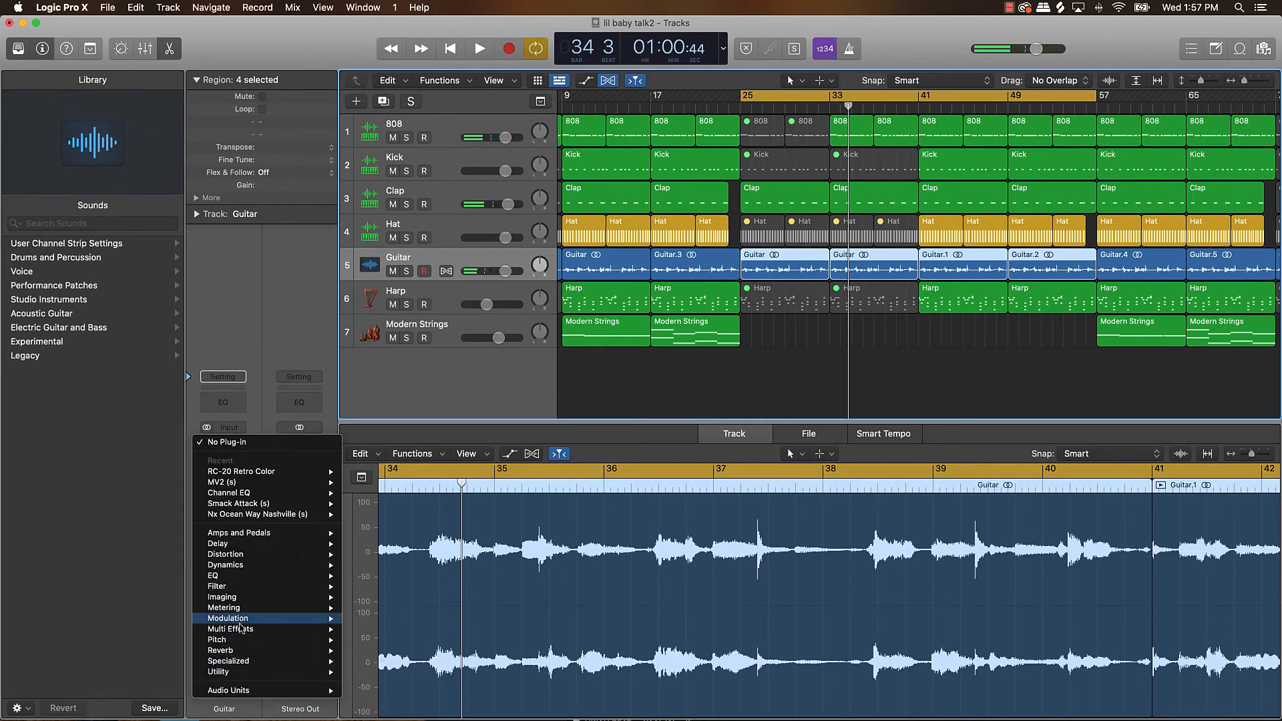
mouse_move(240, 631)
mouse_move(413, 642)
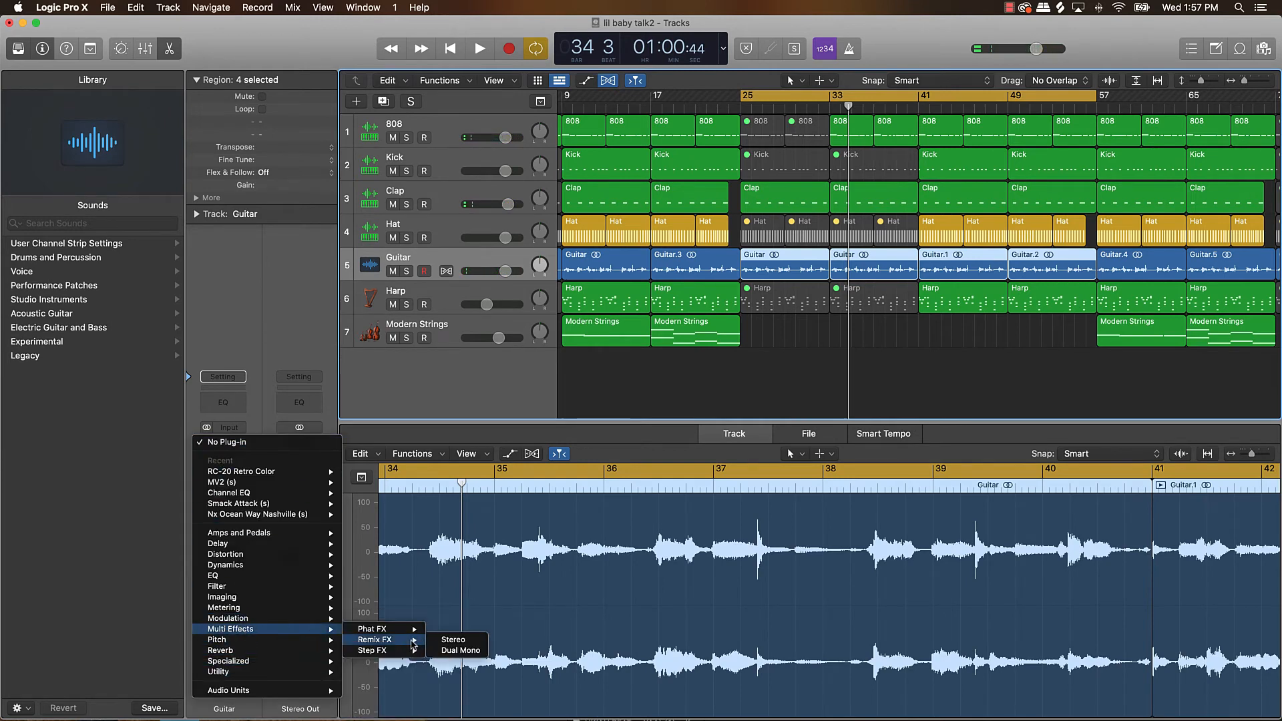
click(460, 643)
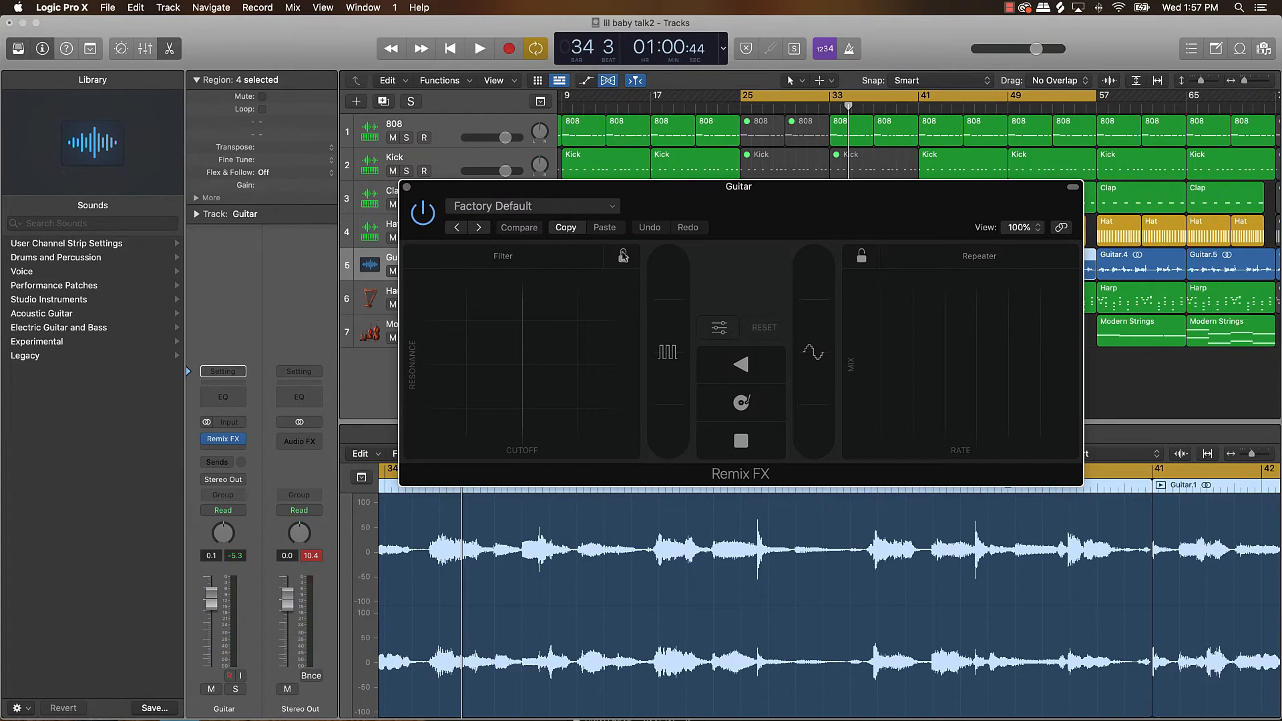
Set the Guitar track's automation mode to Latch, move the Remix FX window below the tracks and start playback.
click(240, 508)
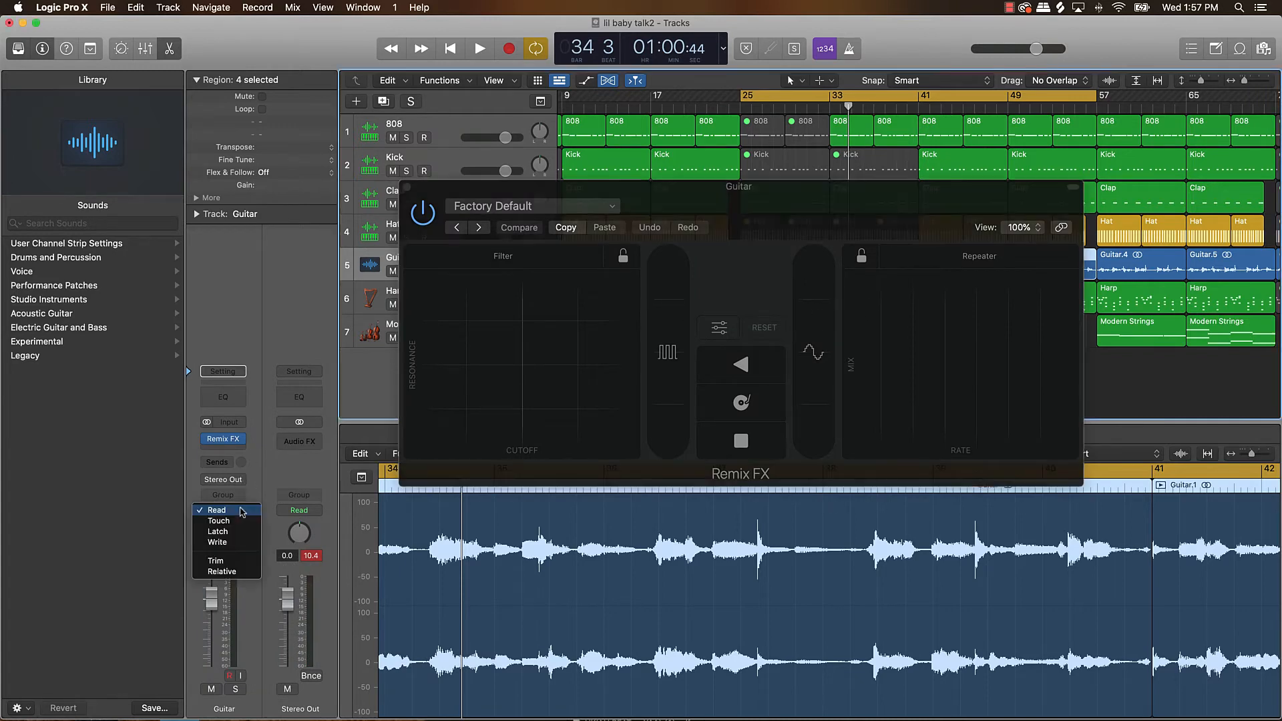
click(227, 543)
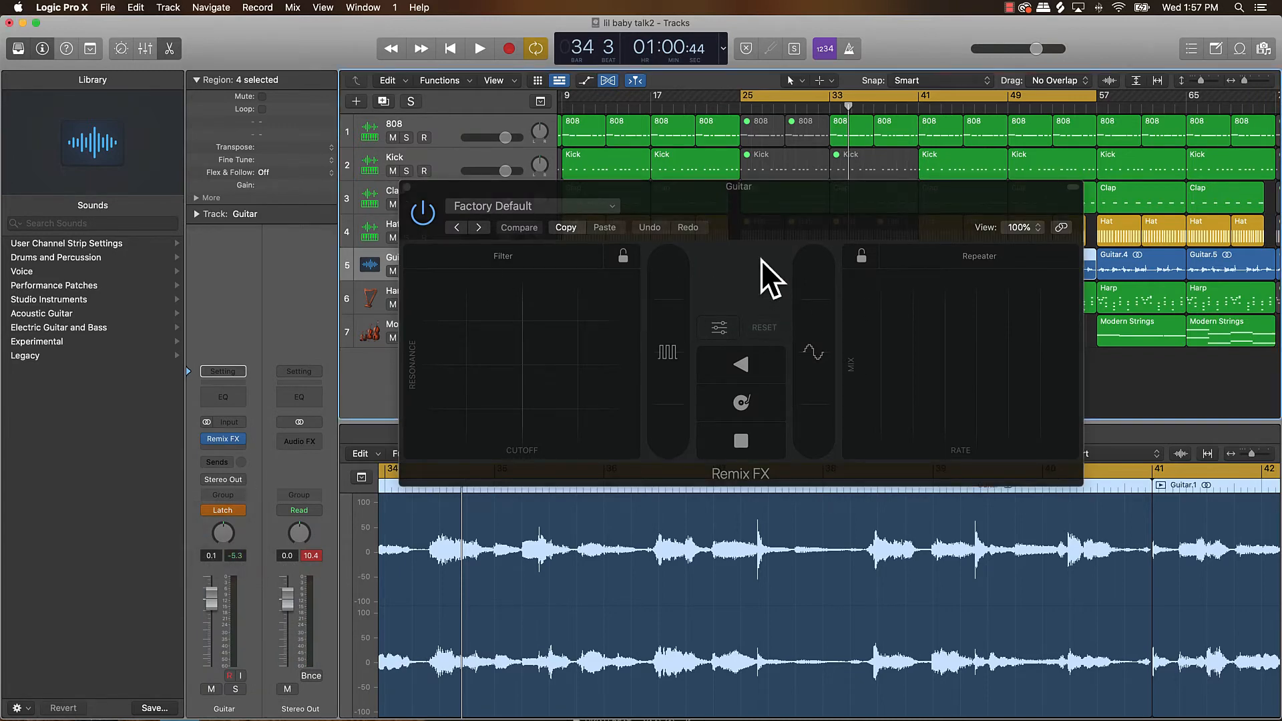
drag(761, 259, 817, 482)
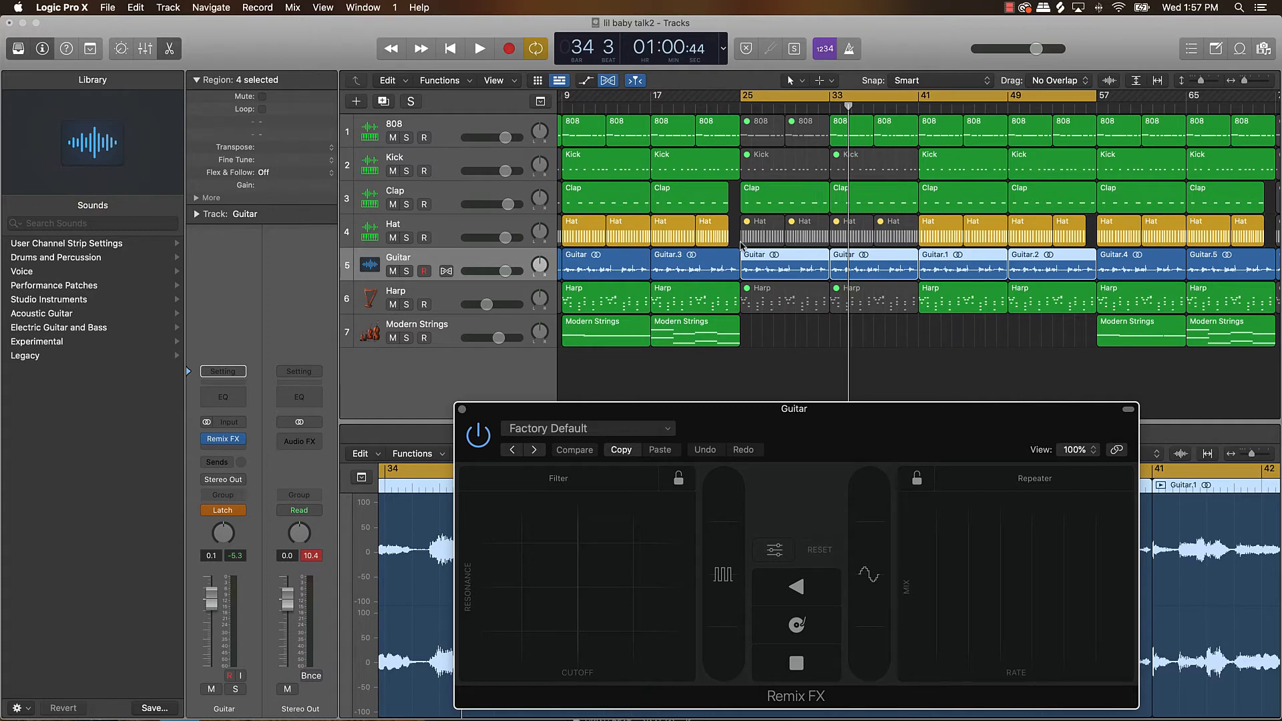
drag(795, 441, 767, 400)
key(space)
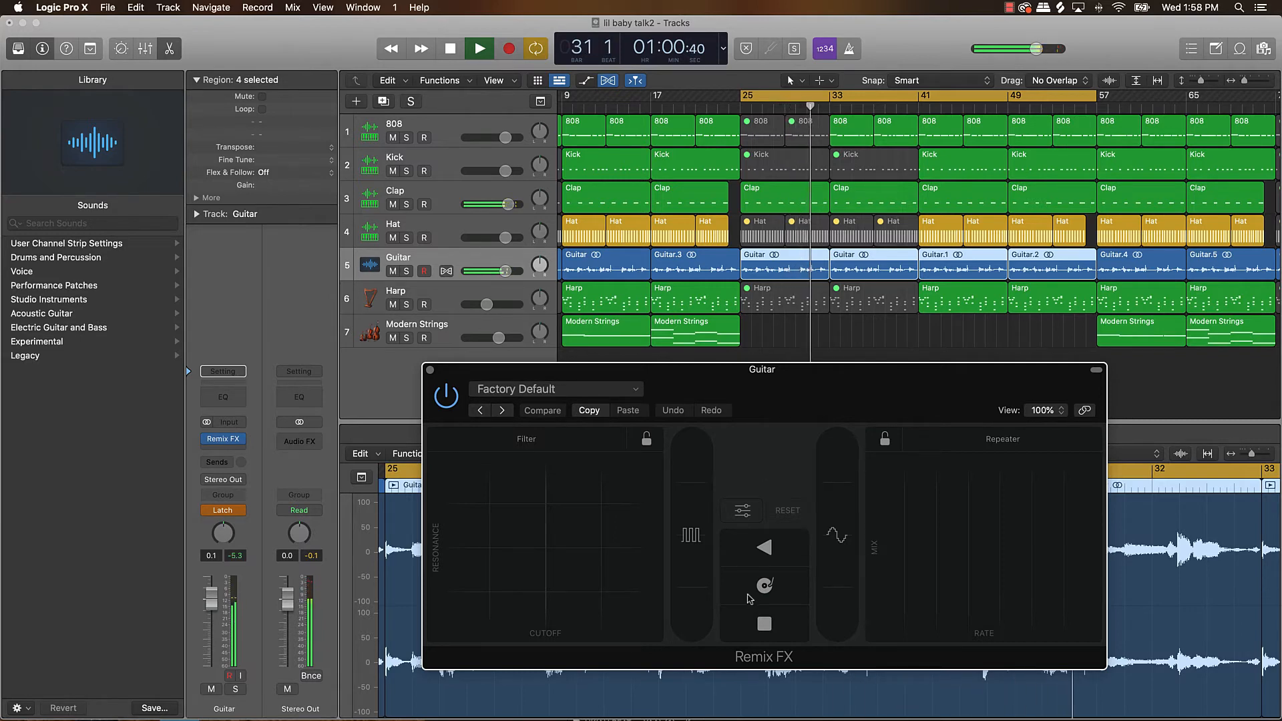
Record Remix FX tape-stop and filter moves on the Guitar during playback, then stop playback.
click(768, 625)
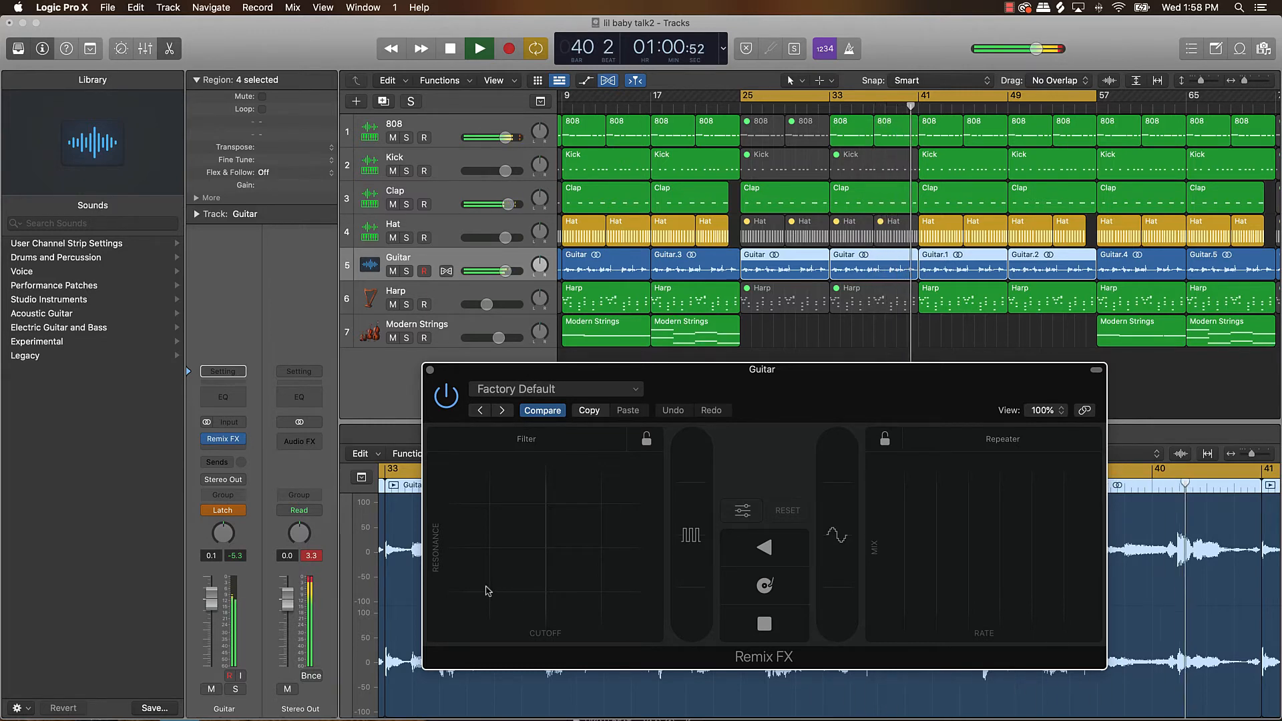
drag(488, 591, 529, 551)
click(797, 628)
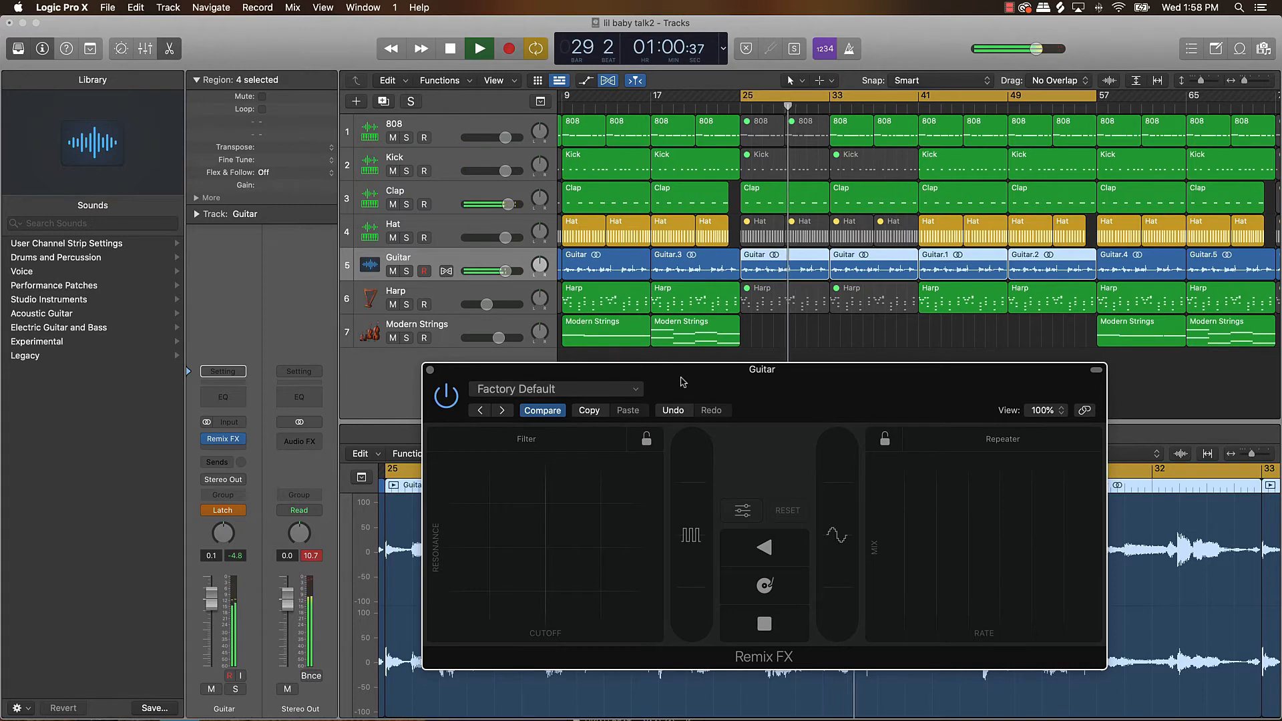
drag(693, 381, 683, 373)
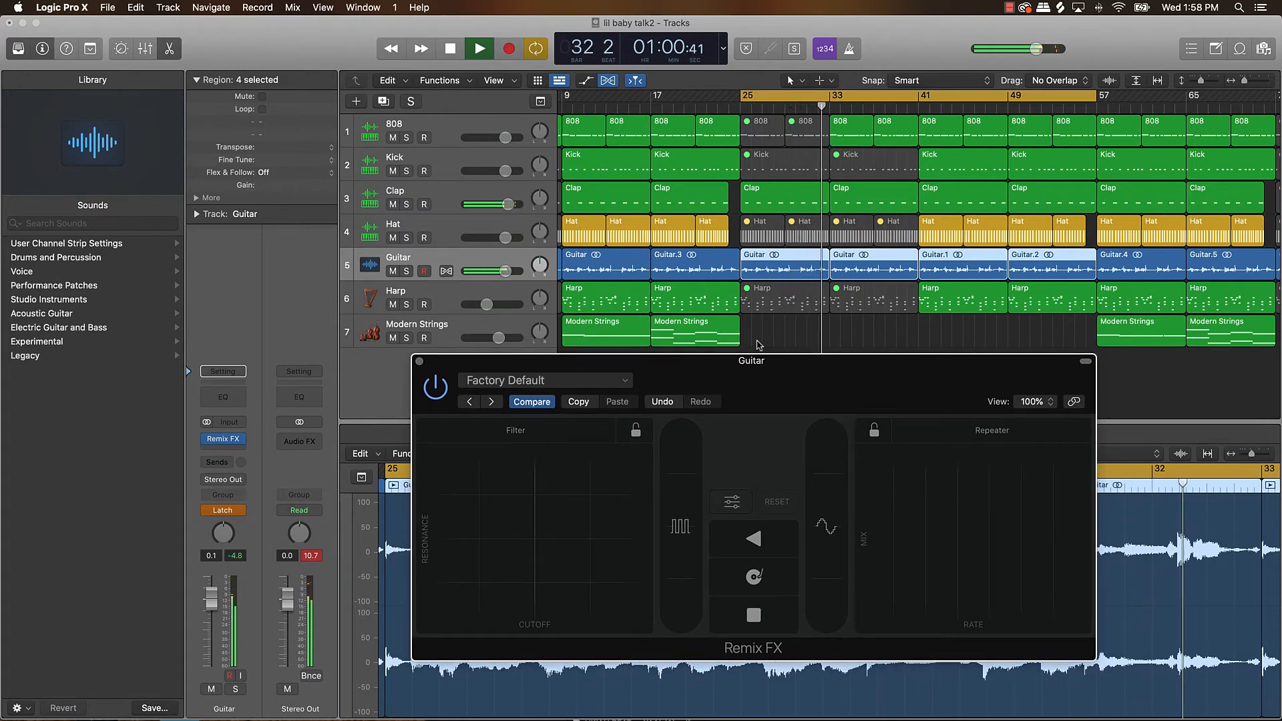
key(space)
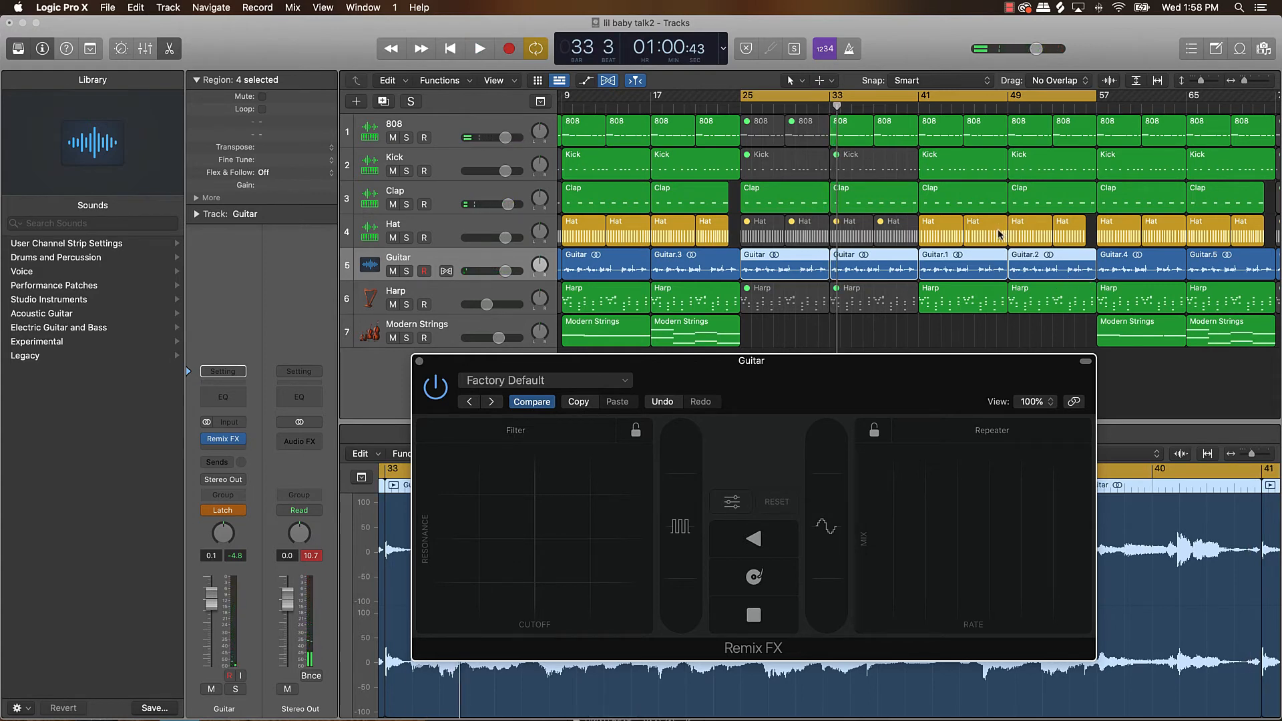
Mute the two Harp regions spanning bars 41 to 57 again.
drag(960, 323, 1039, 310)
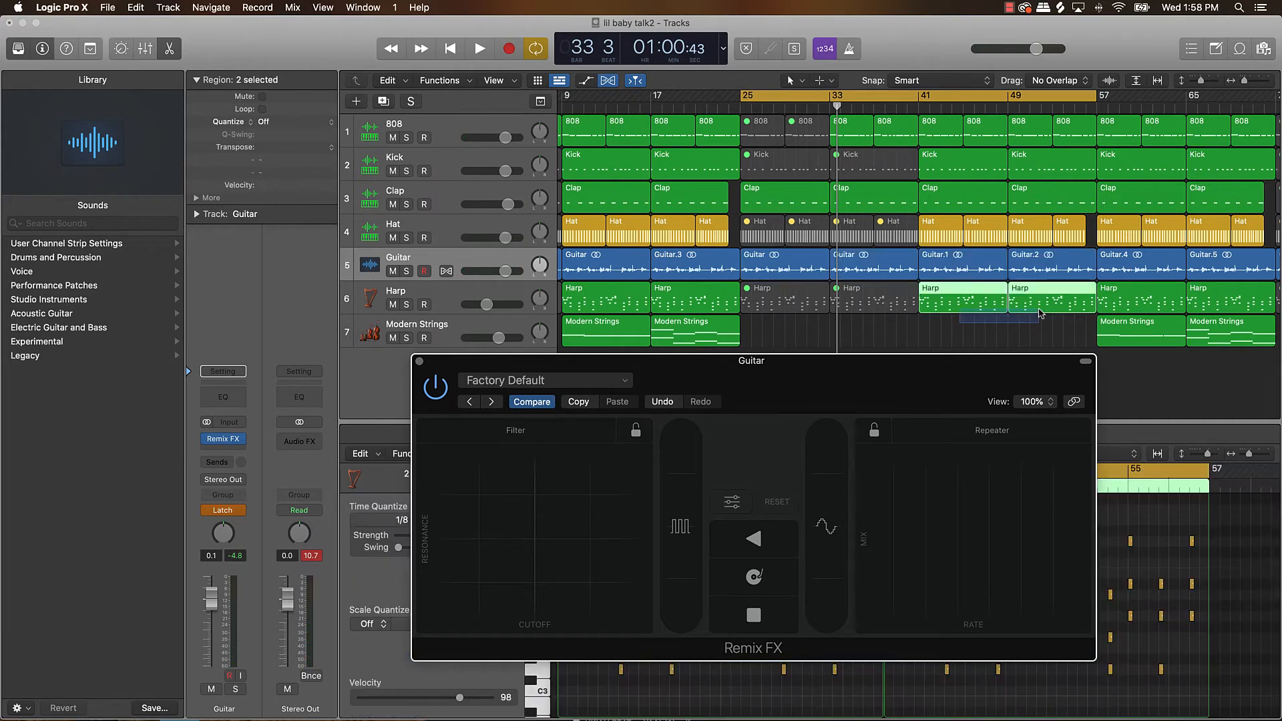
key(ctrl+m)
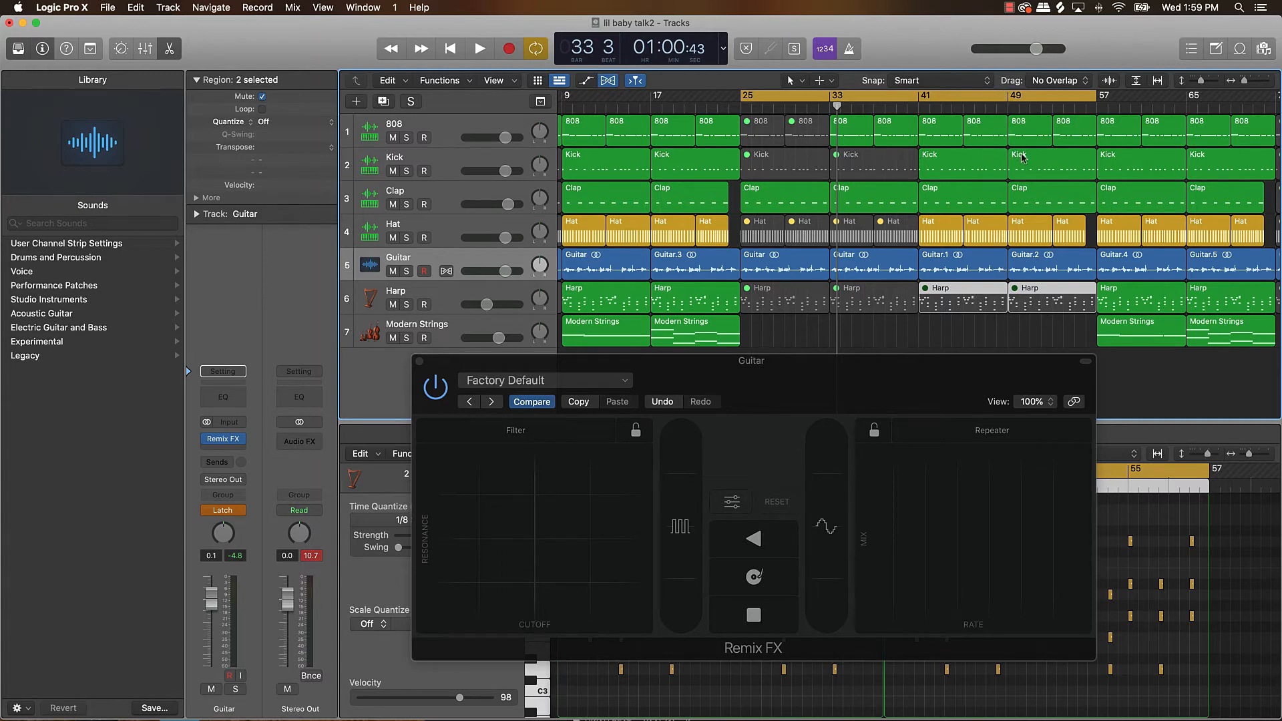
Turn off cycle playback and delete all regions between bars 73 and 105, erasing their automation data.
scroll(1022, 157, right, 5)
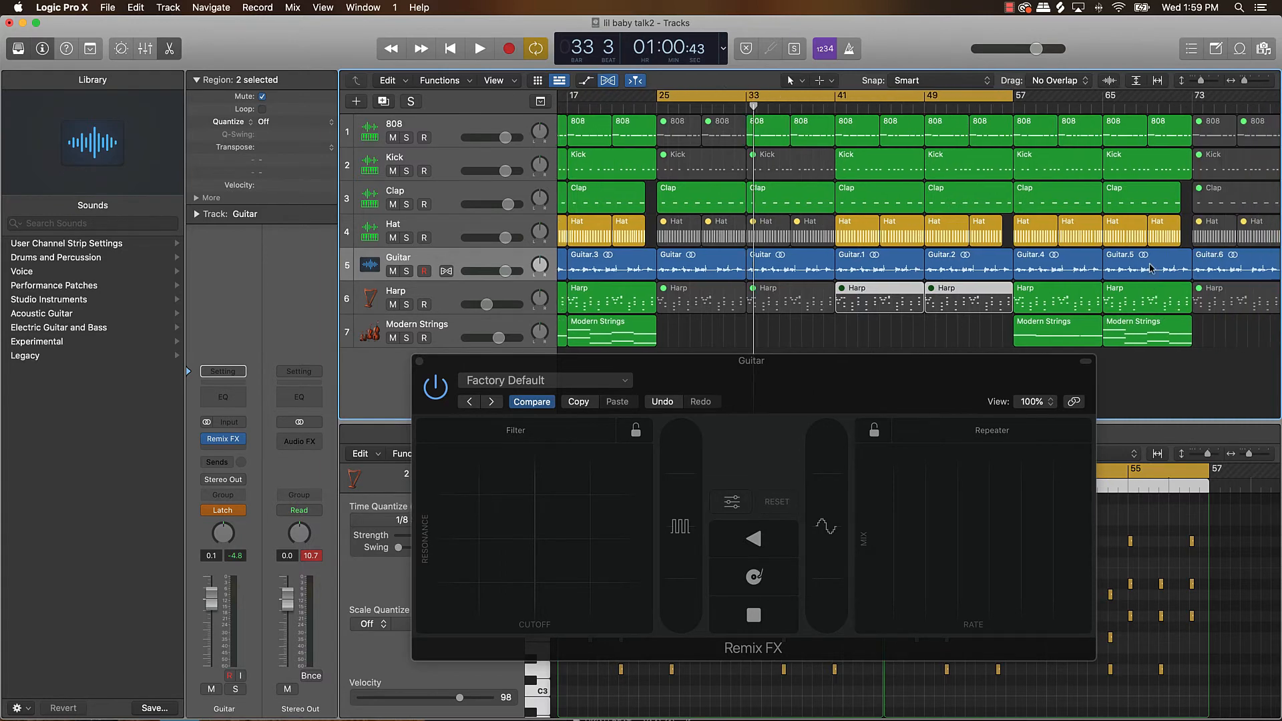
click(879, 97)
key(super+Left)
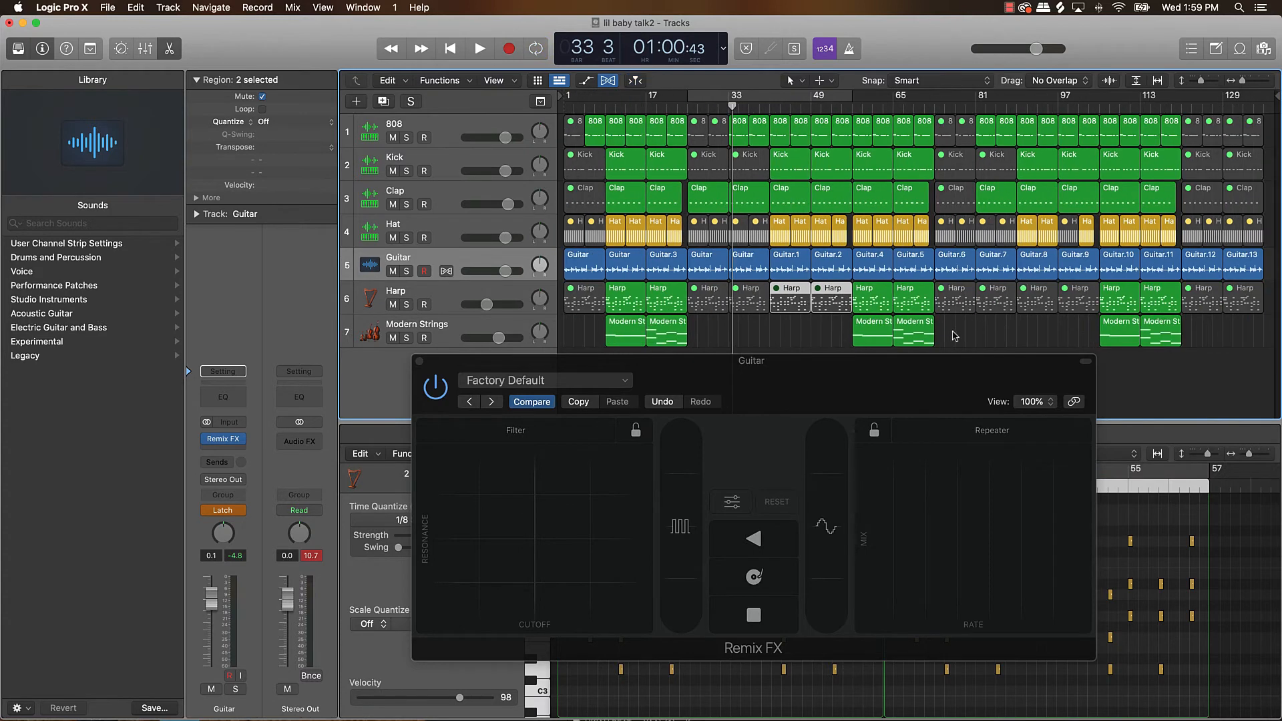
drag(954, 333, 1097, 105)
key(Delete)
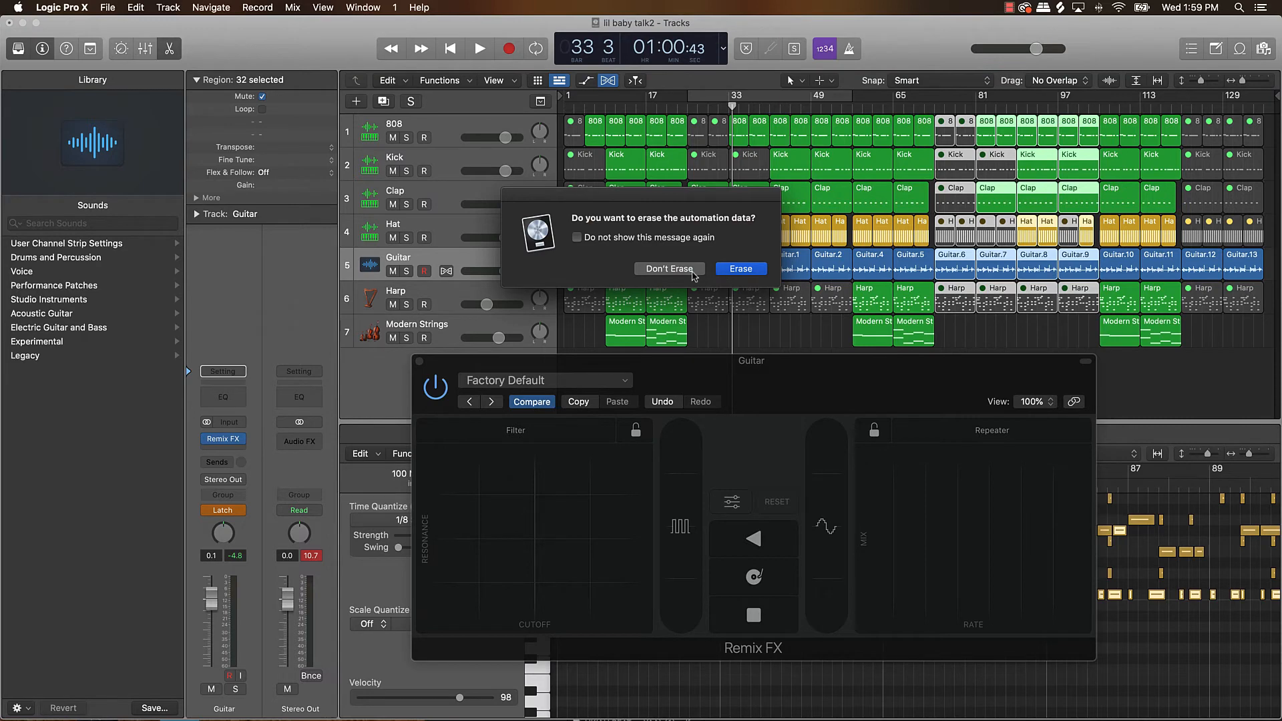
click(739, 268)
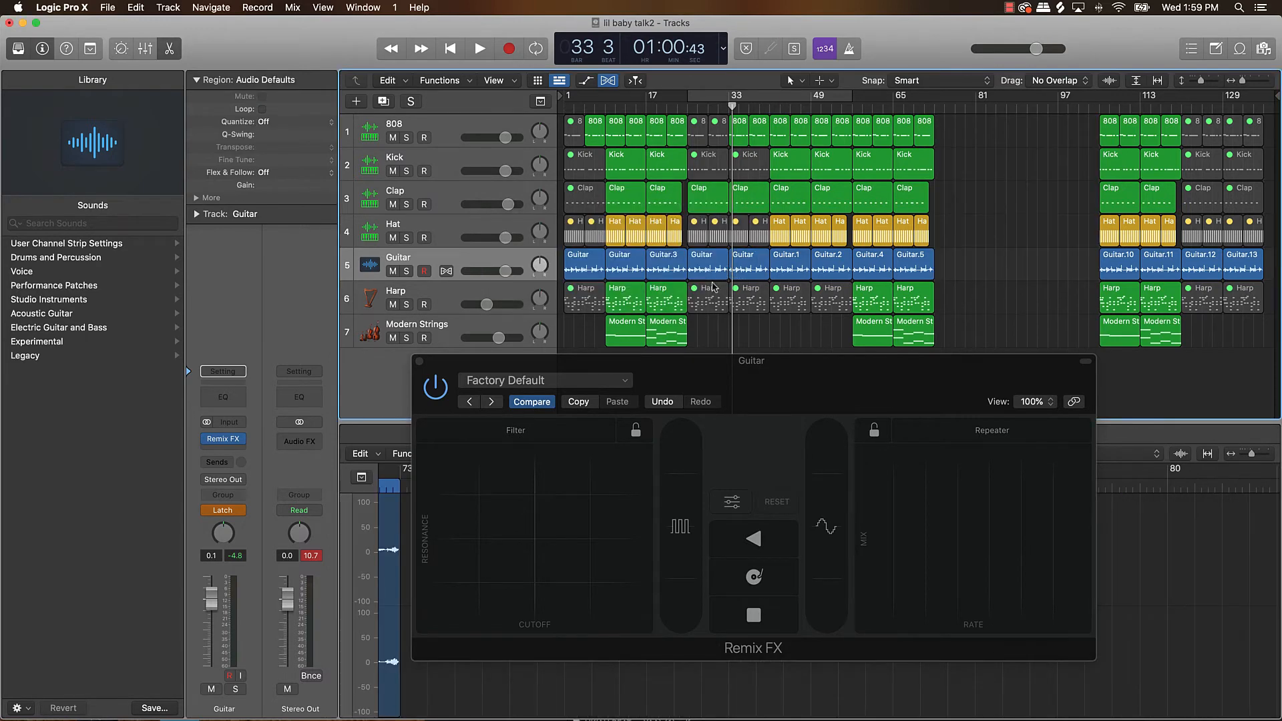
Copy all regions from bars 25 to 57 and paste them at bar 73.
drag(693, 332, 844, 83)
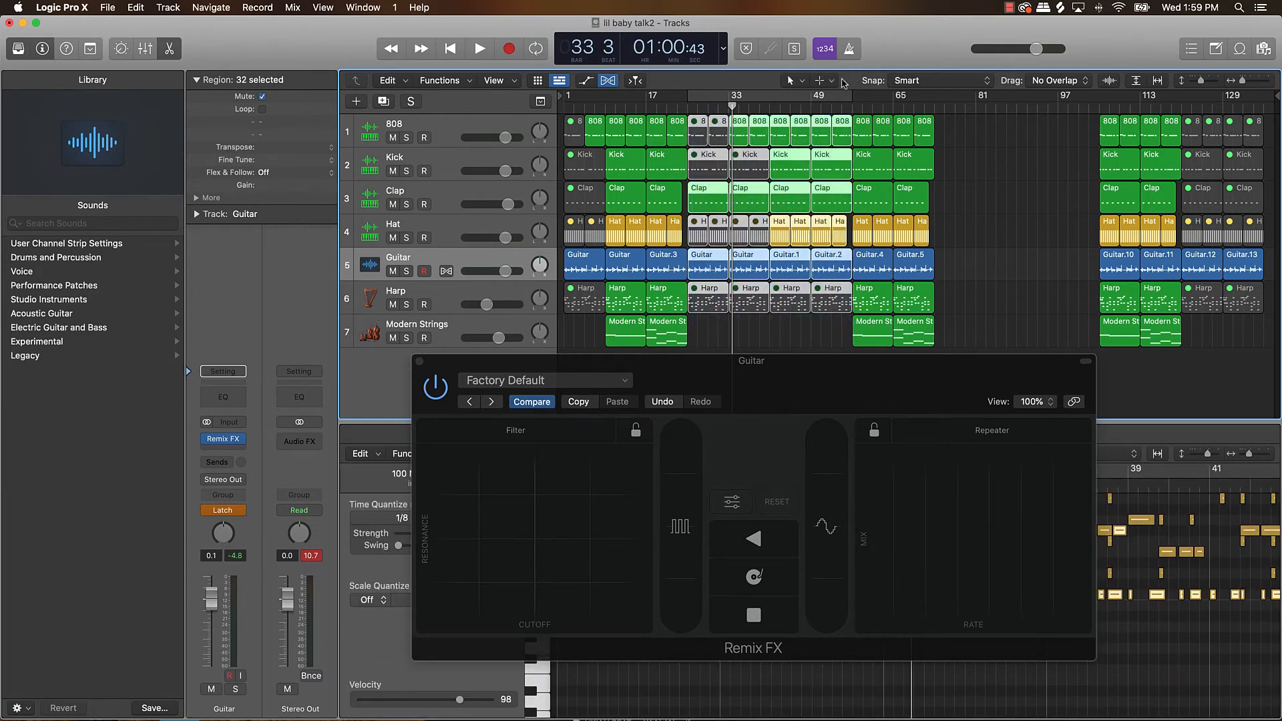
click(944, 109)
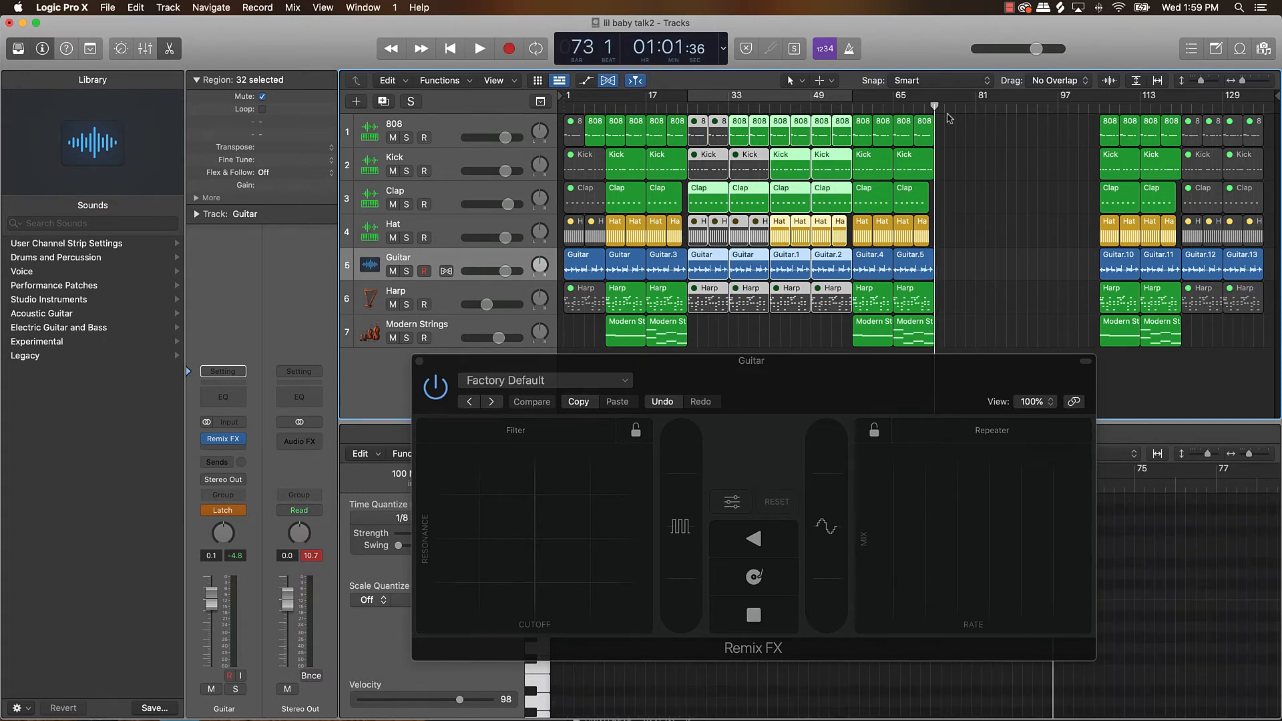
key(super+v)
key(Return)
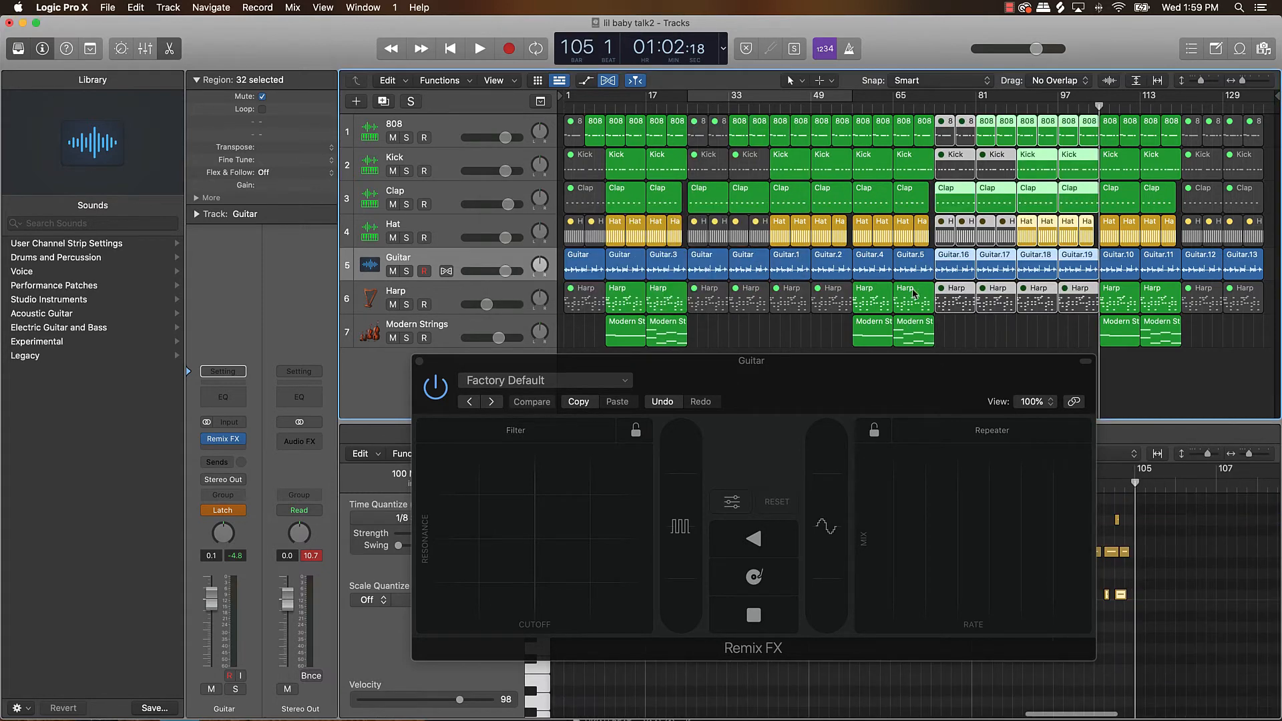
Close the Remix FX window, return the Guitar track's automation mode to Read and deselect all regions.
click(420, 361)
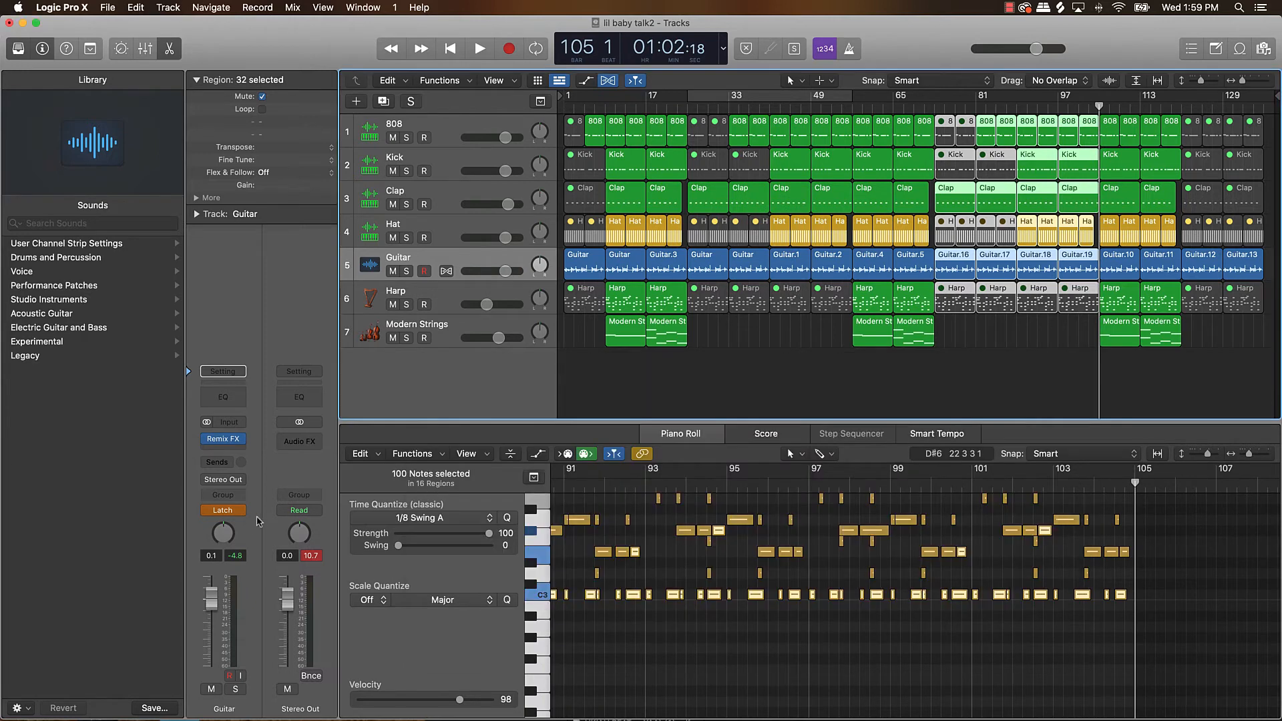
click(241, 516)
click(225, 490)
click(1189, 379)
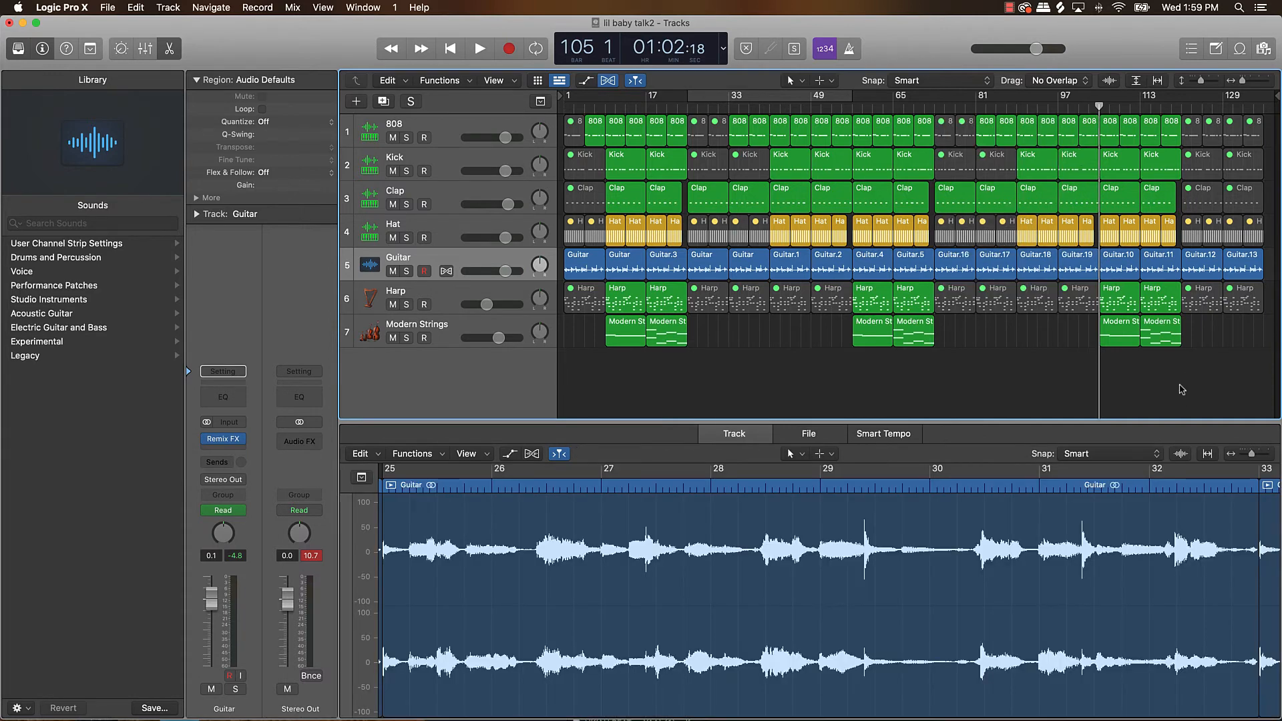
Fade out the Guitar track with volume automation across its last region from bar 129, then hide the automation.
key(a)
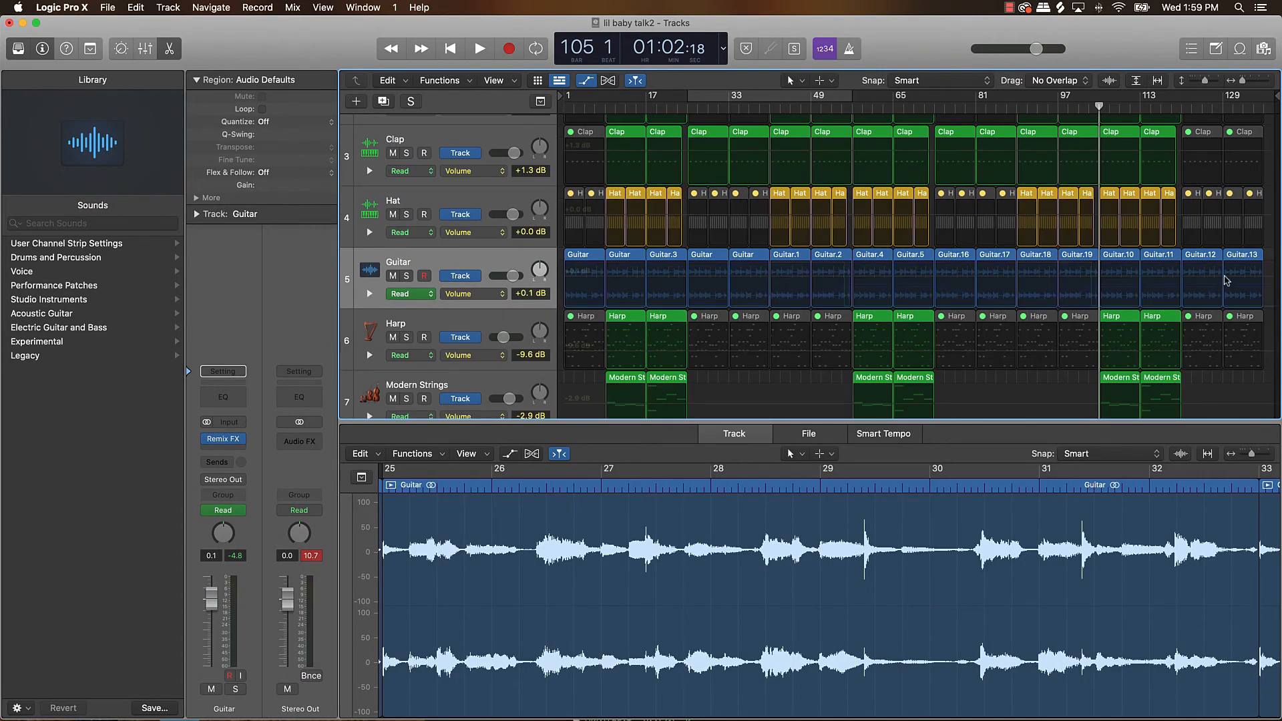
click(1225, 277)
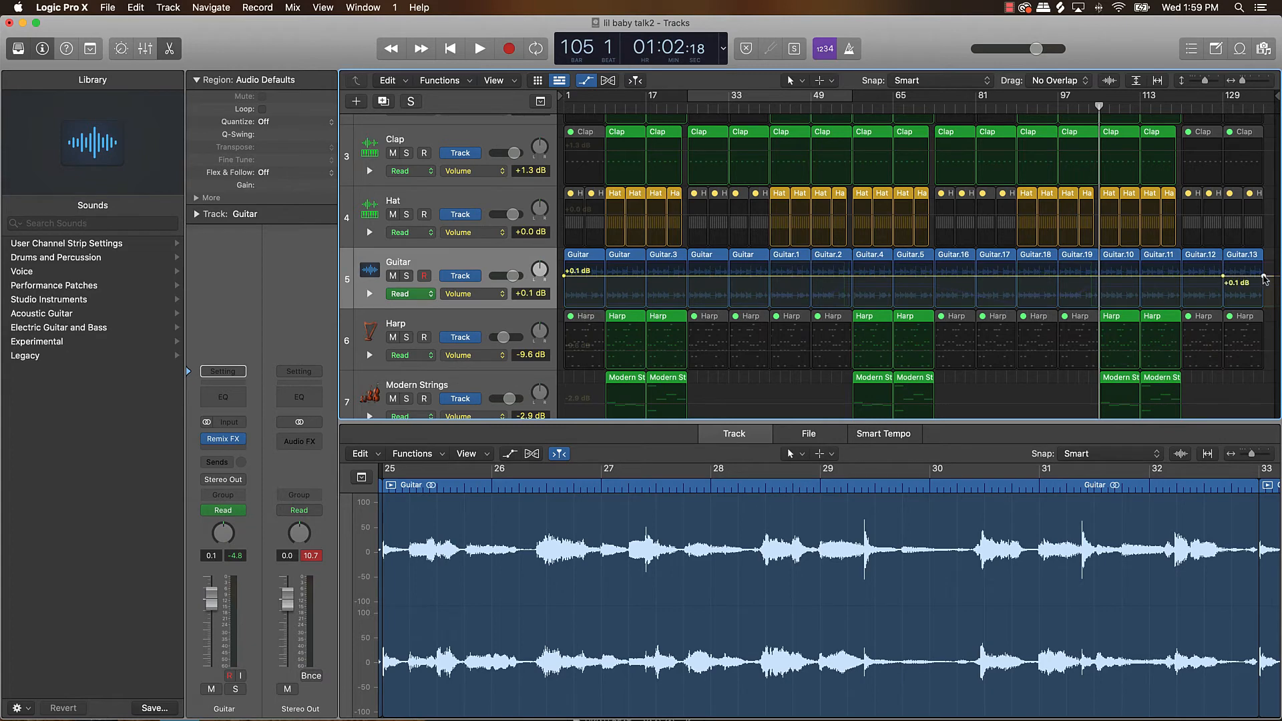
drag(1263, 276, 1264, 307)
key(a)
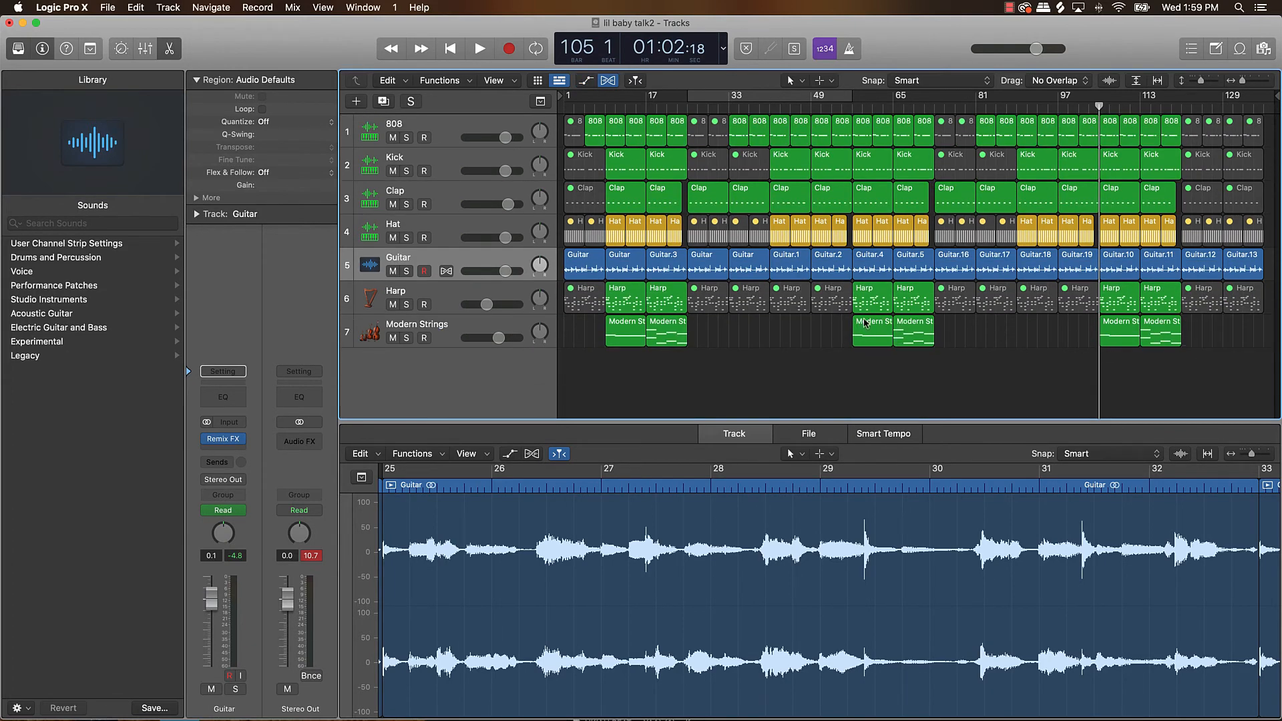
Return the playhead to bar 1 and create one software instrument track using the stereo Quick Sampler.
key(Return)
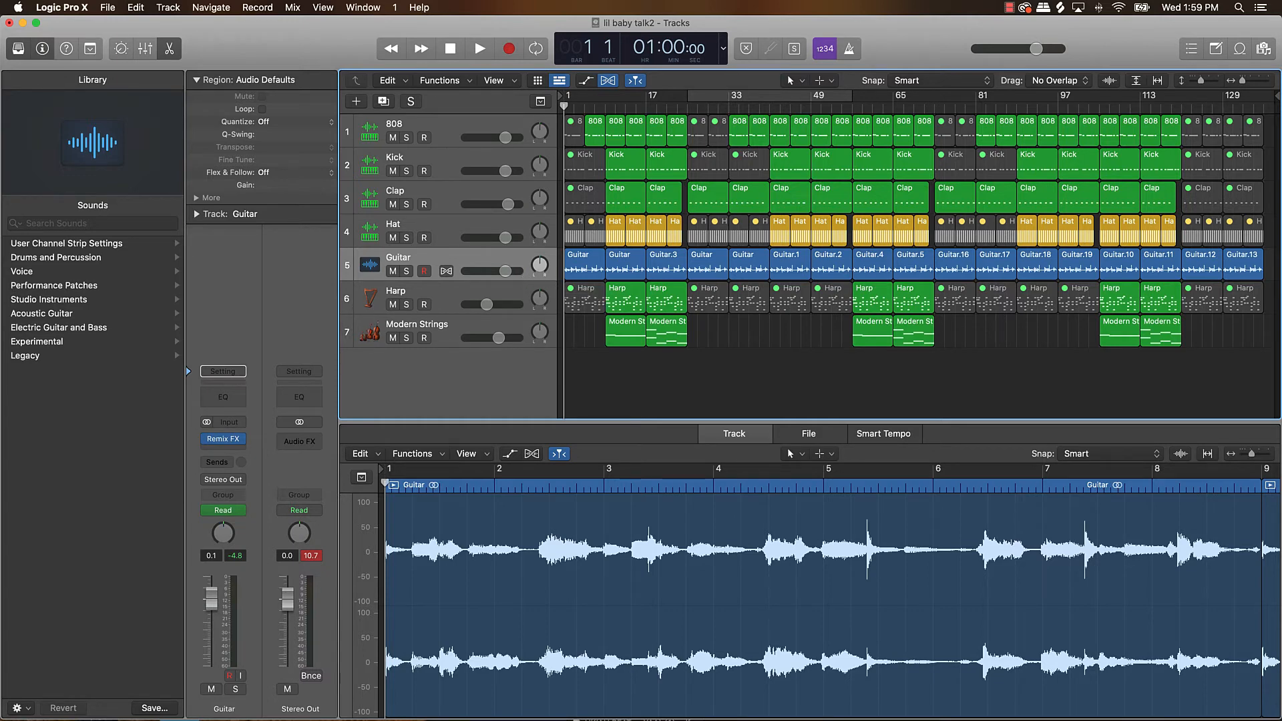
click(357, 102)
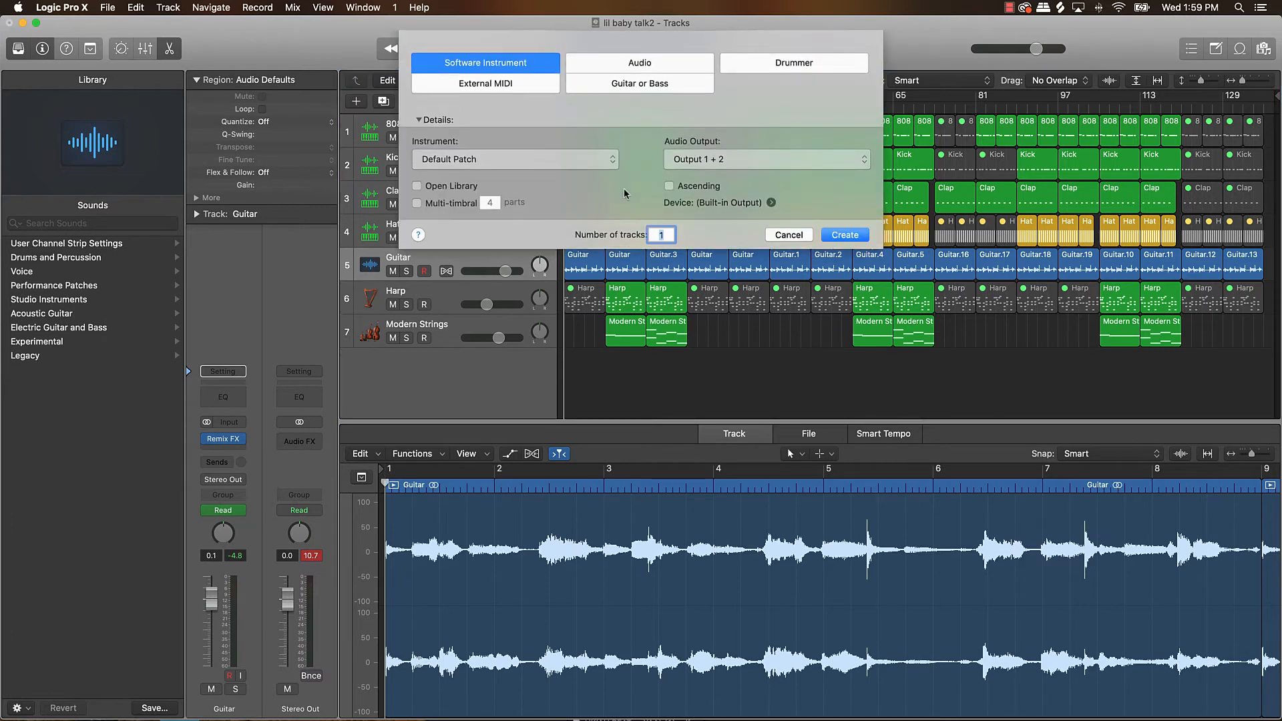
click(521, 160)
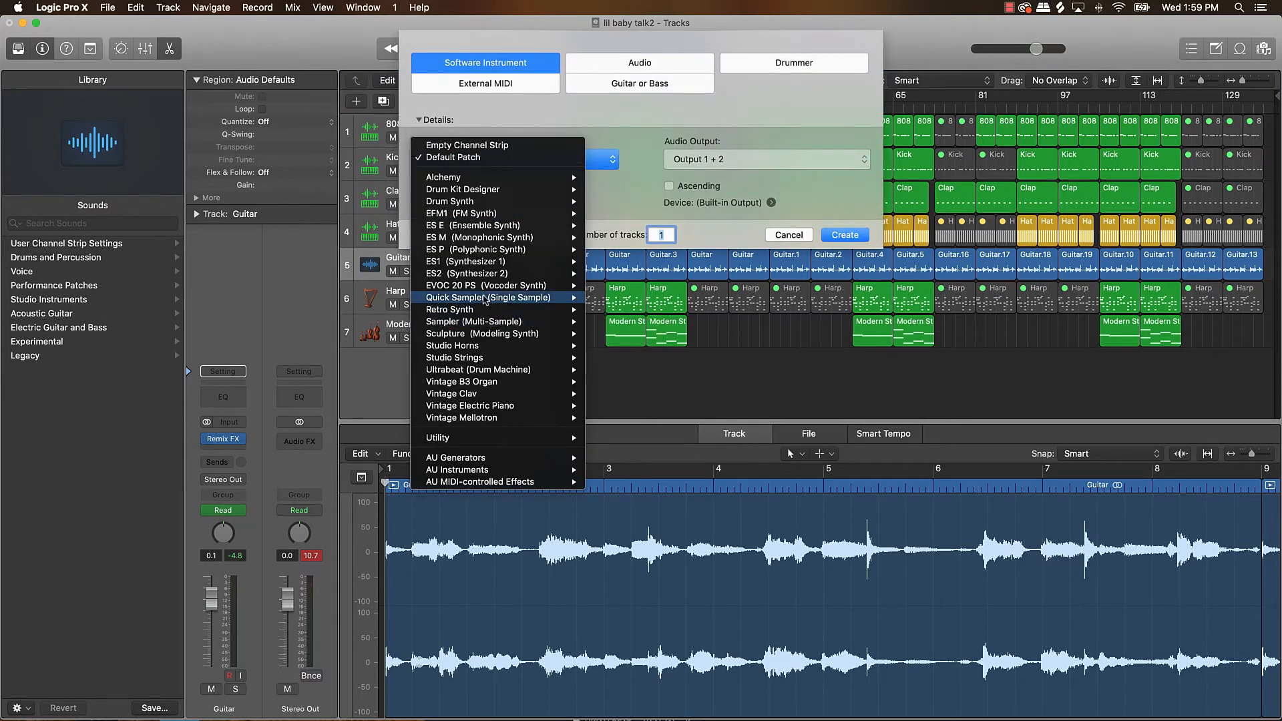
mouse_move(572, 304)
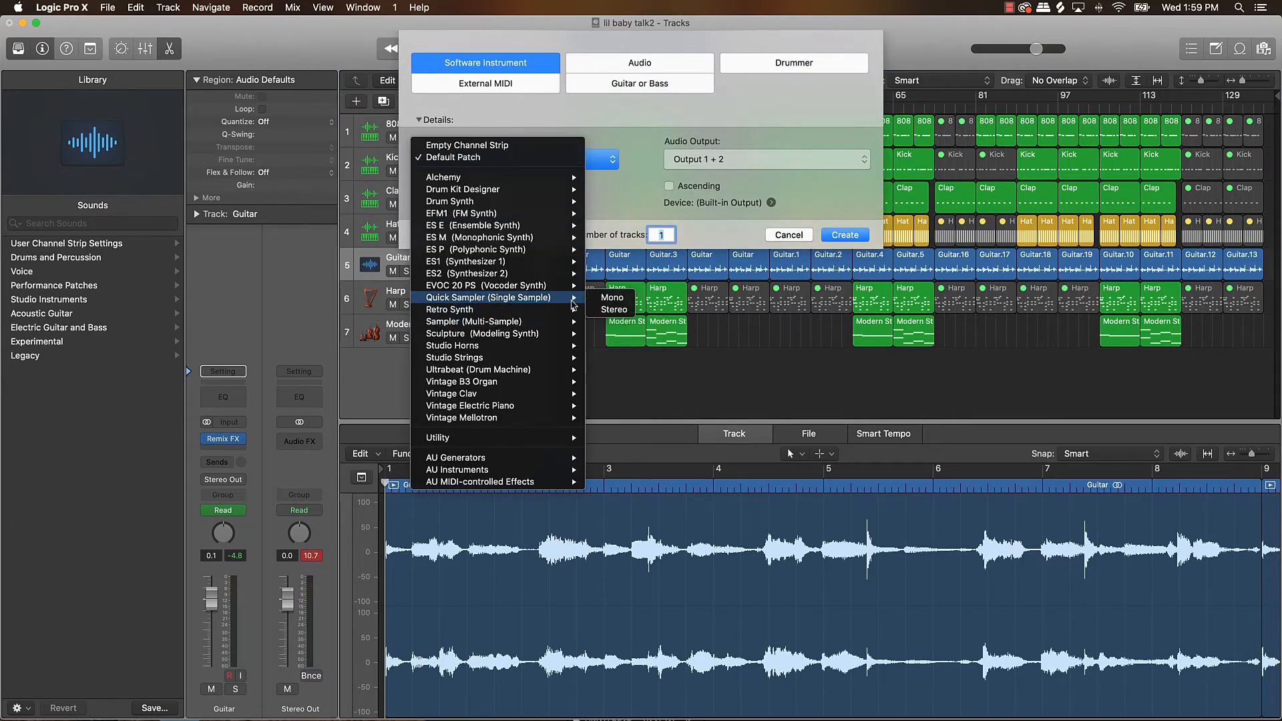
click(613, 310)
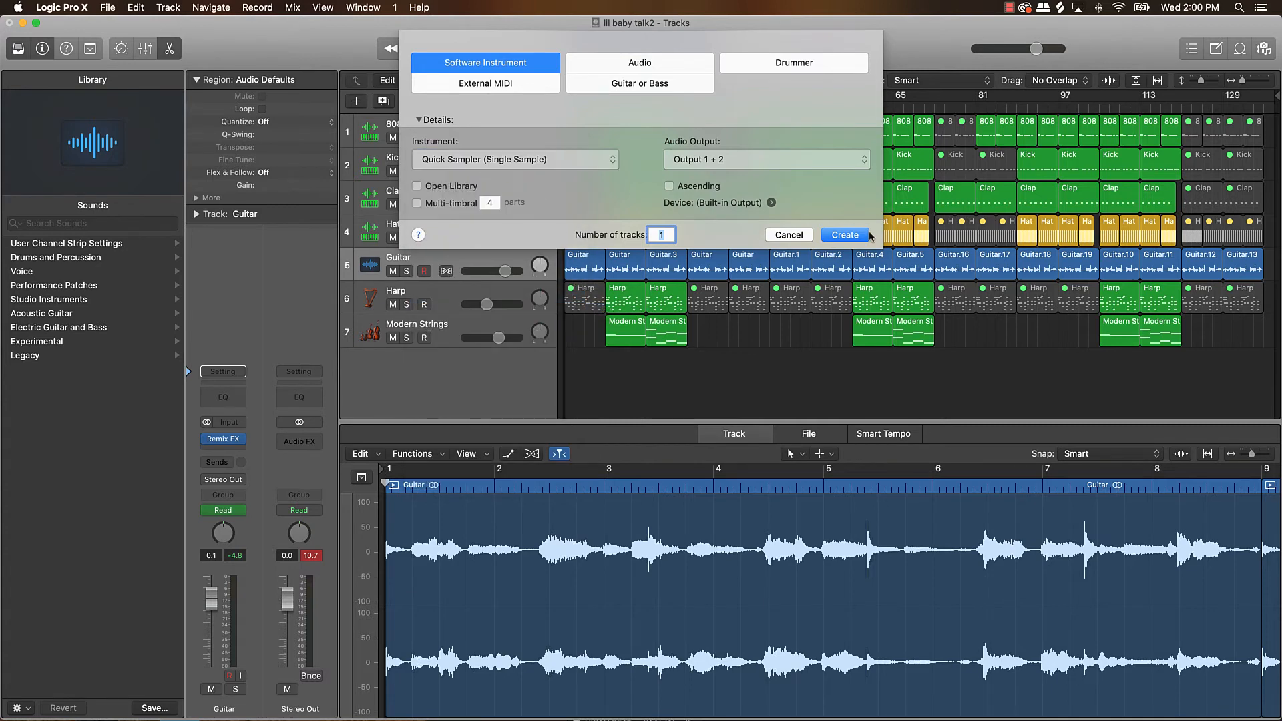
click(845, 237)
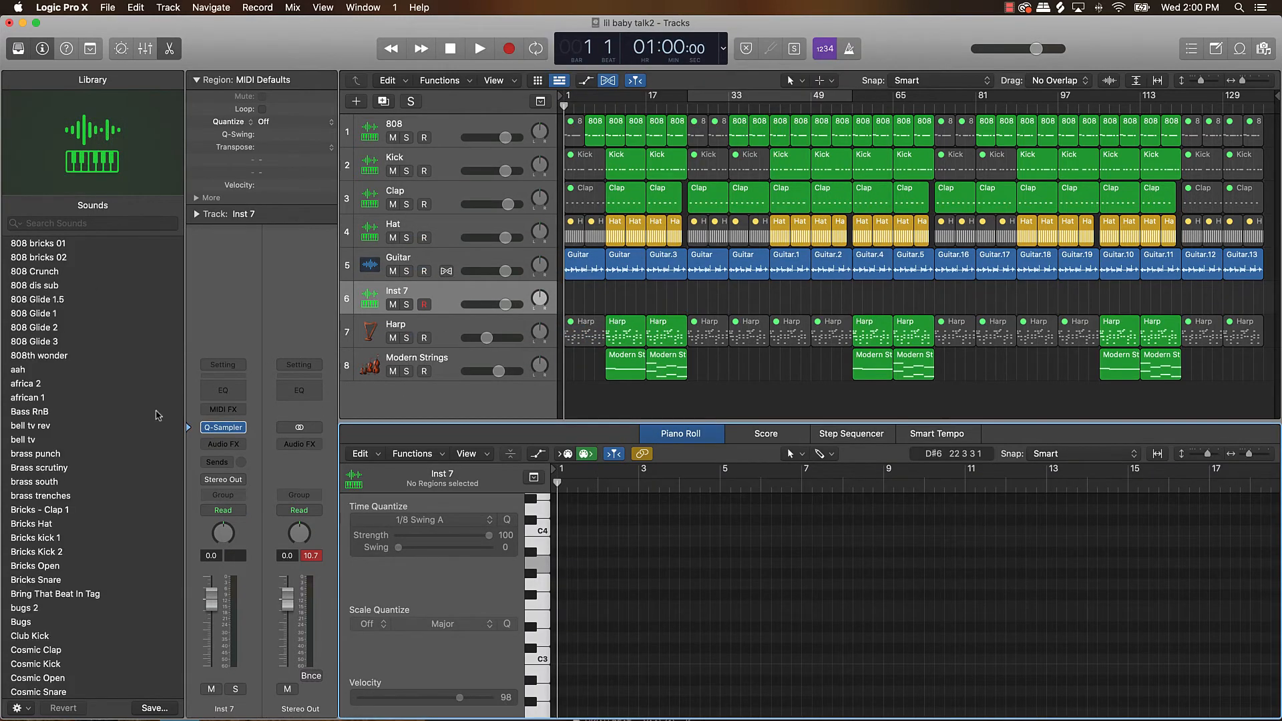
Load the "mega rev chord" sound from the library onto the new Quick Sampler track.
scroll(101, 434, down, 10)
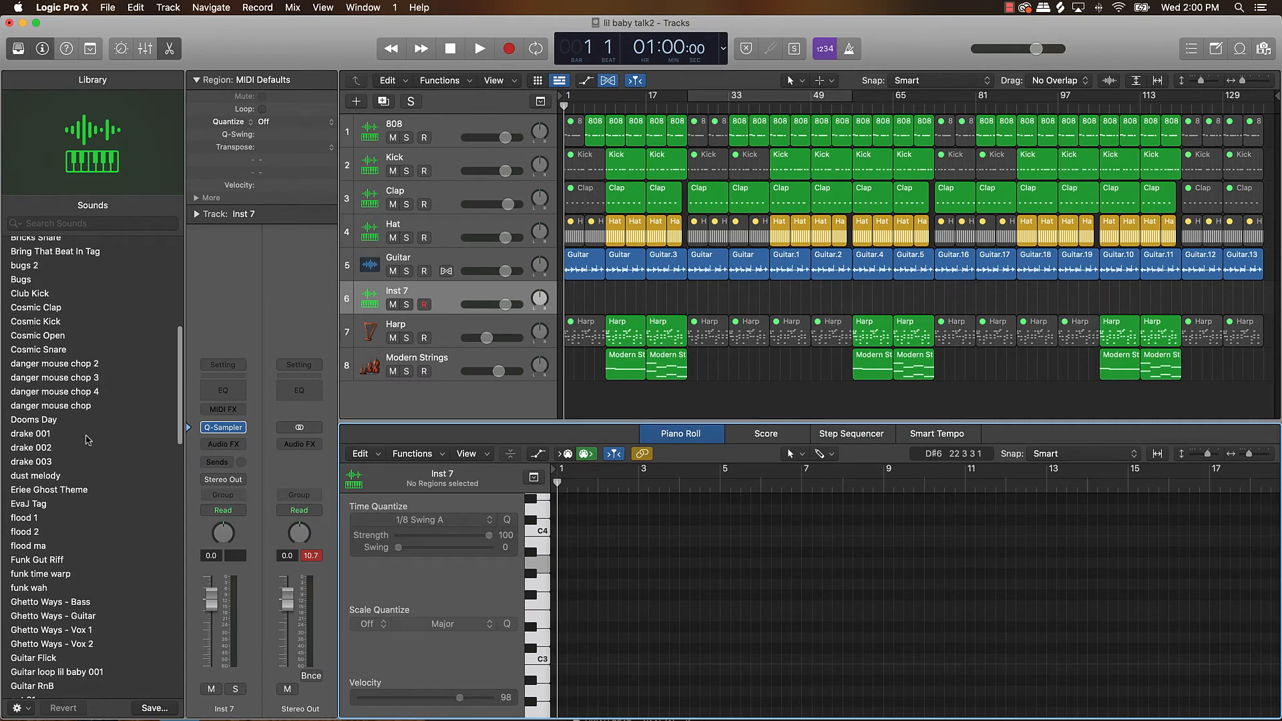
scroll(86, 439, down, 15)
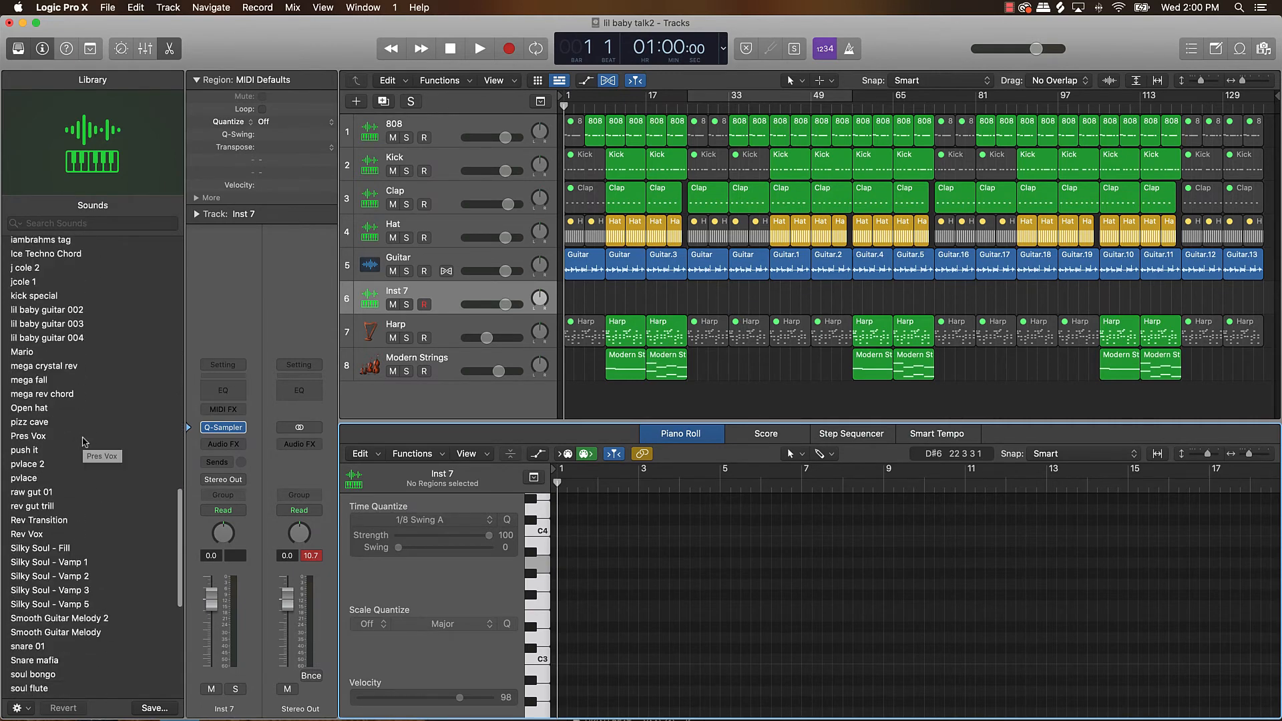
click(40, 396)
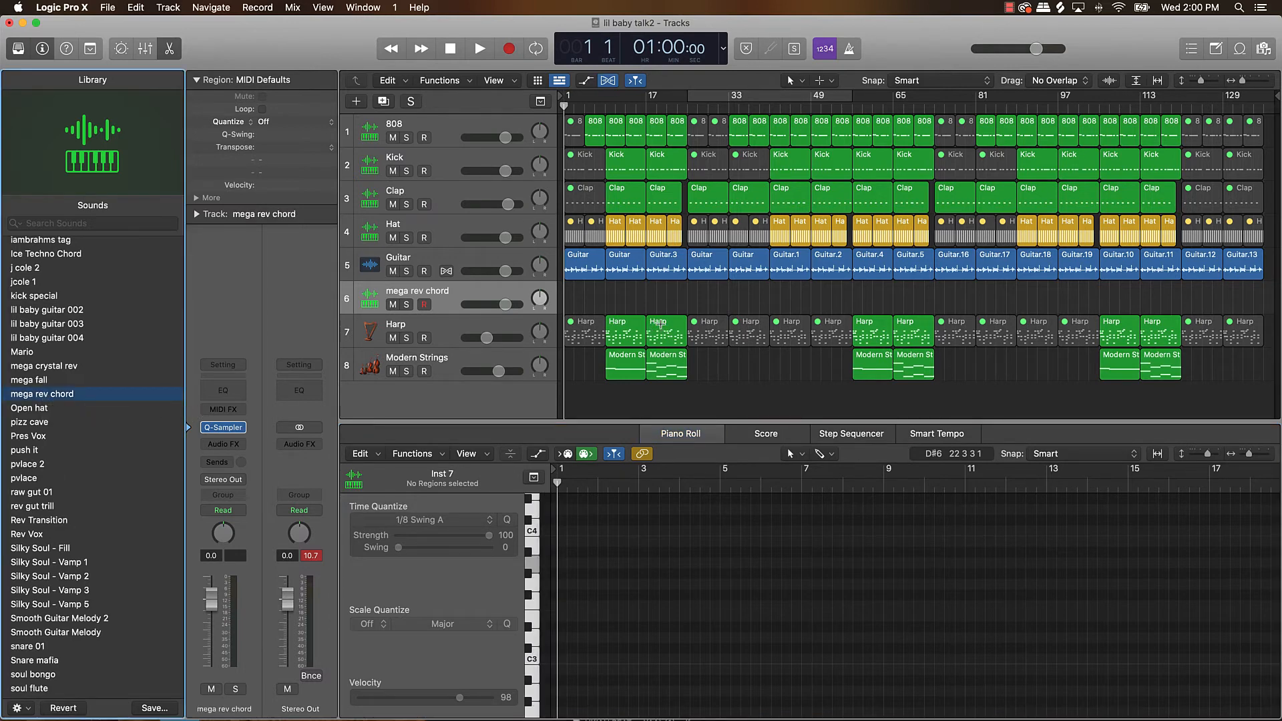
Open Musical Typing, lower its octave to C1 and audition the mega rev chord sound.
key(super+k)
key(k)
key(l)
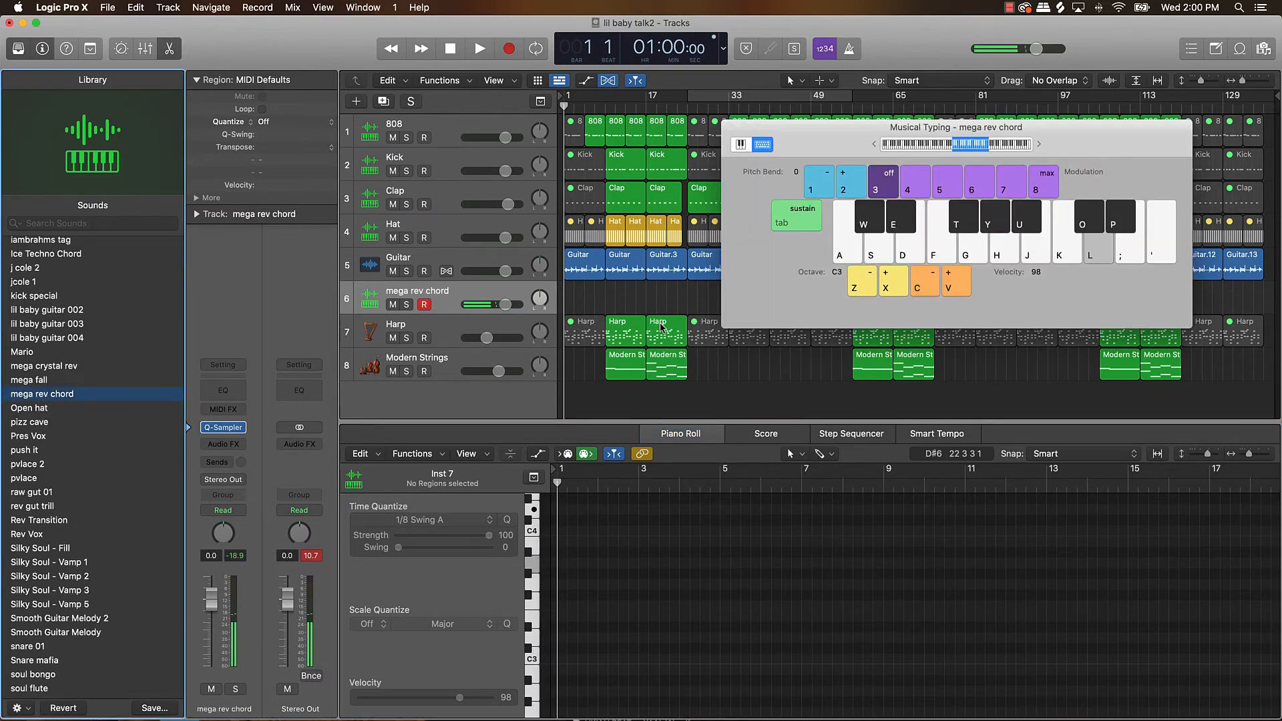
key(z)
key(l)
key(z)
key(l)
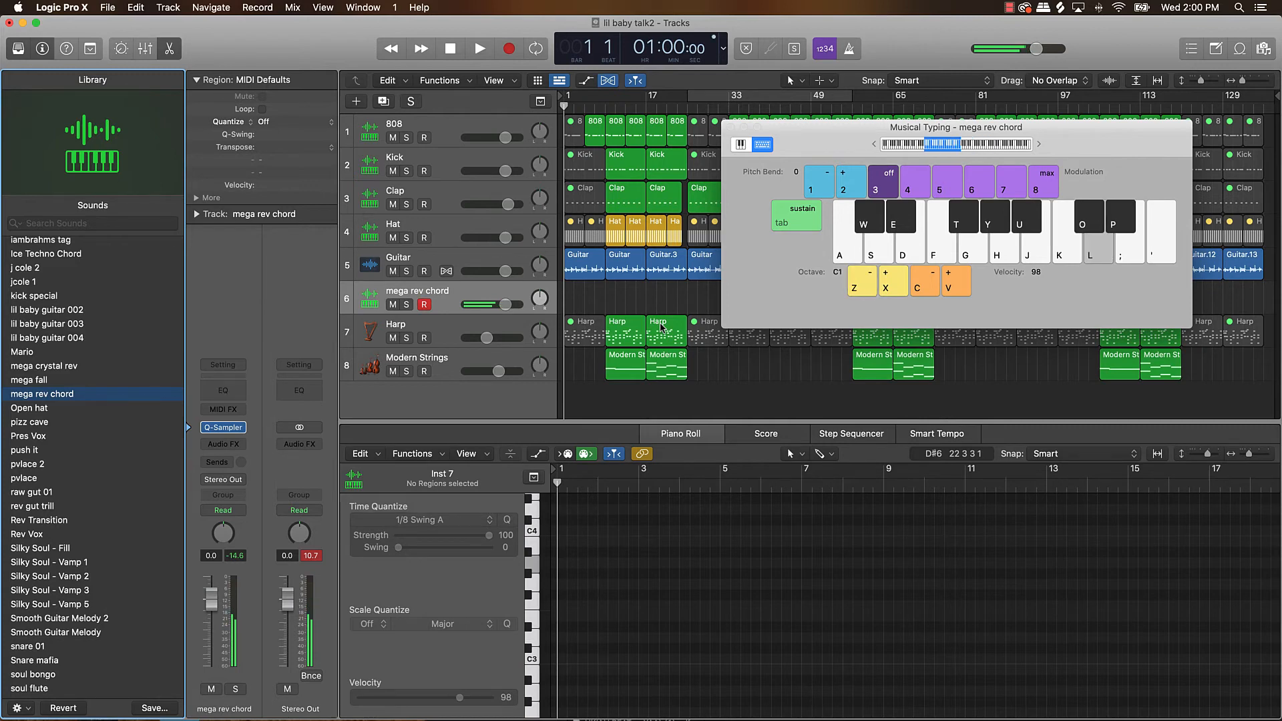
key(l)
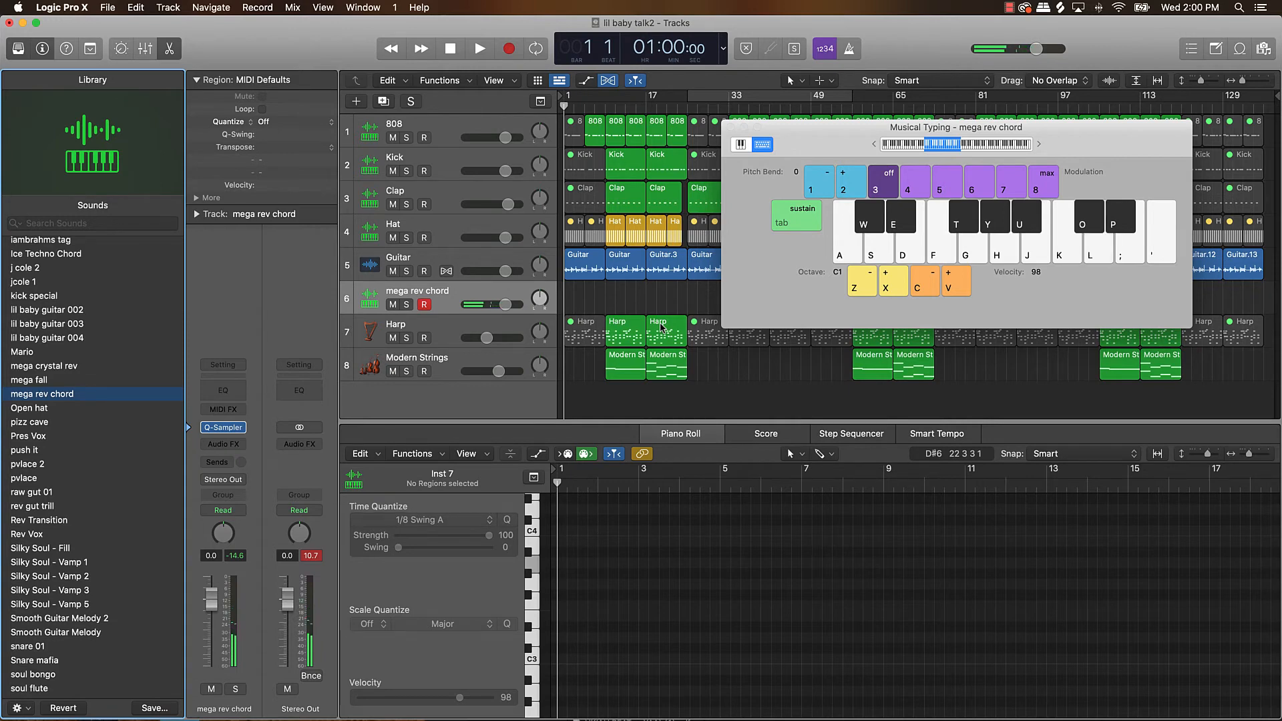
Record a single mega rev chord hit in the second half of bar 8, leading into bar 9.
key(r)
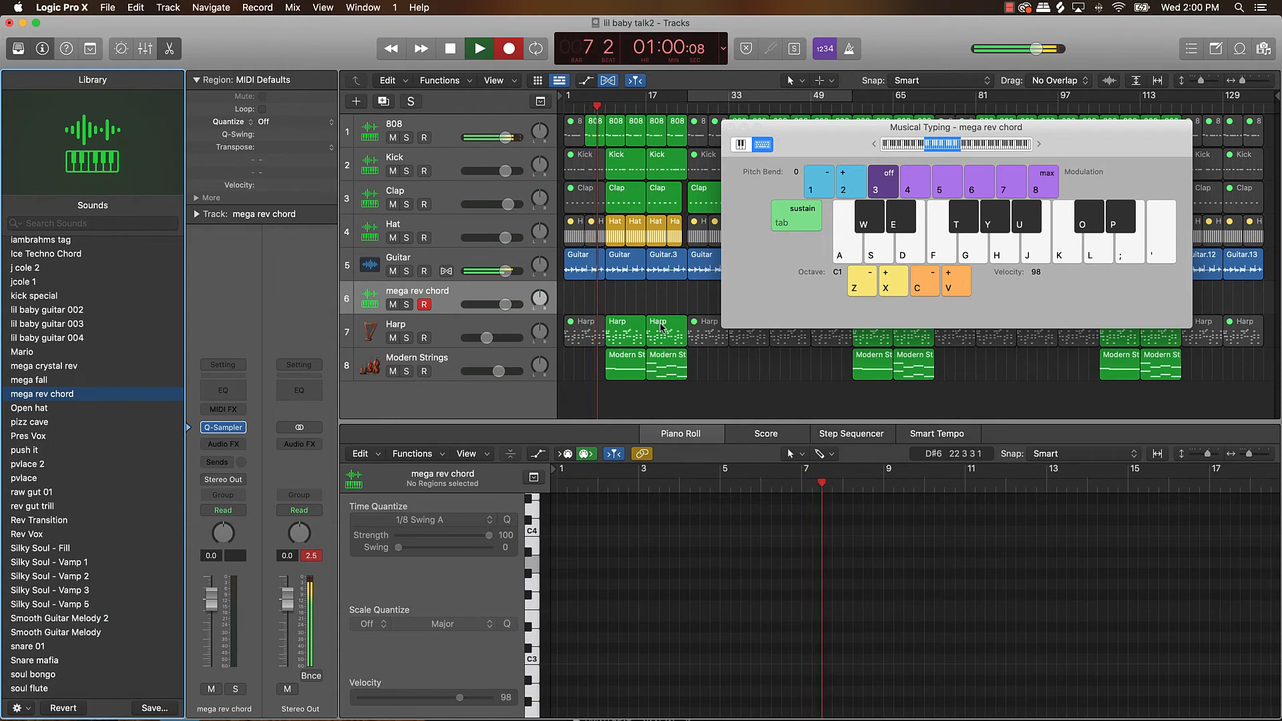
key(l)
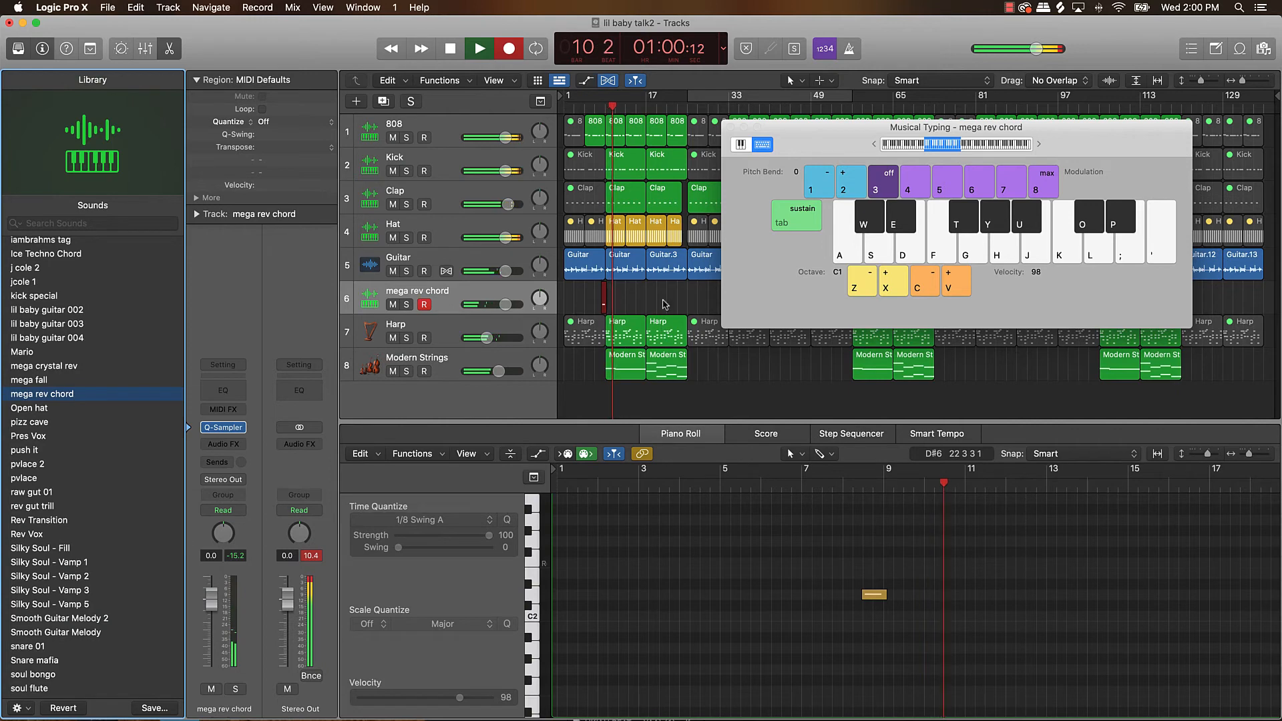
key(space)
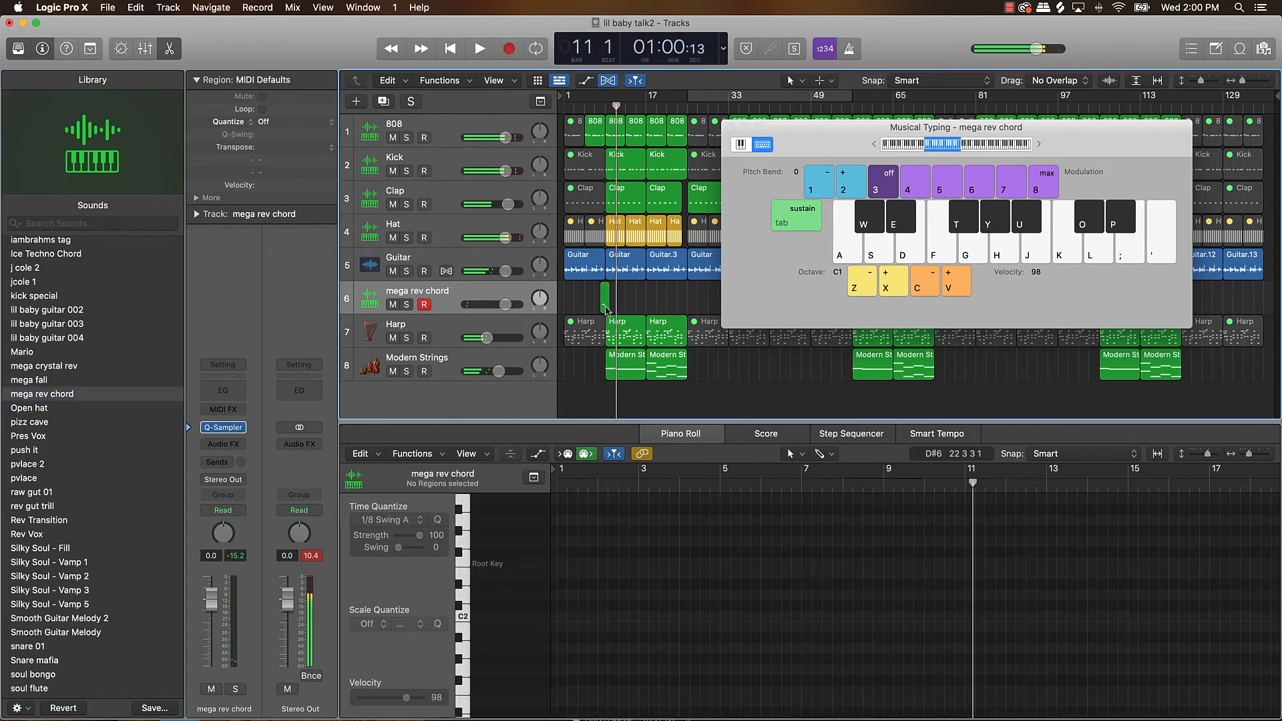
Close Musical Typing, resize the mega rev chord region to span bars 1 to 9 and select its note.
key(super+Right)
key(super+Right)
key(super+Right)
scroll(606, 310, left, 5)
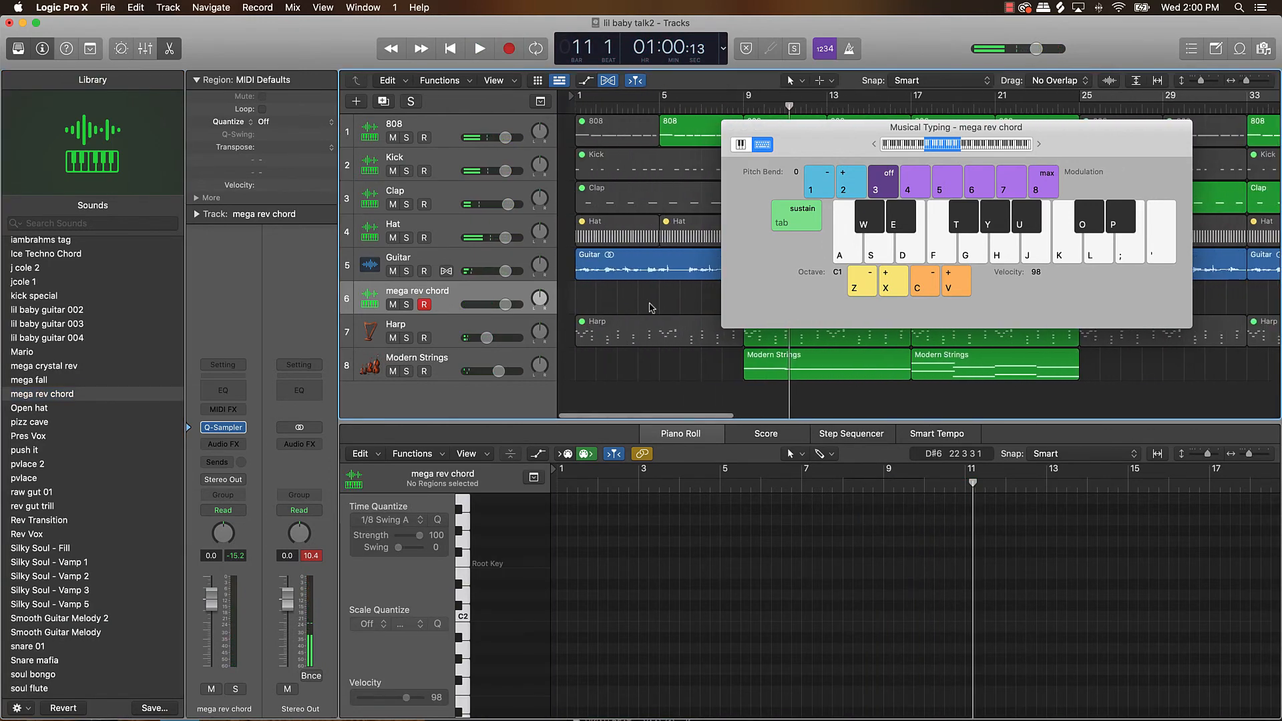
click(730, 126)
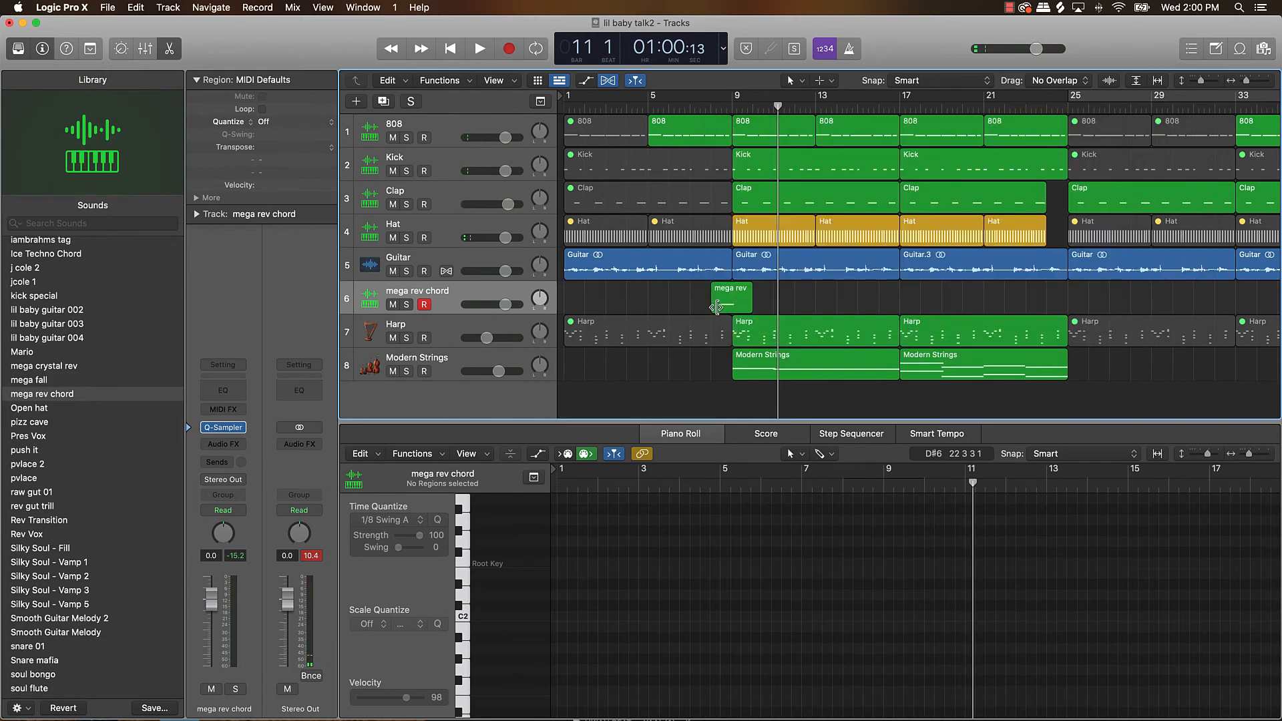
drag(716, 308, 565, 309)
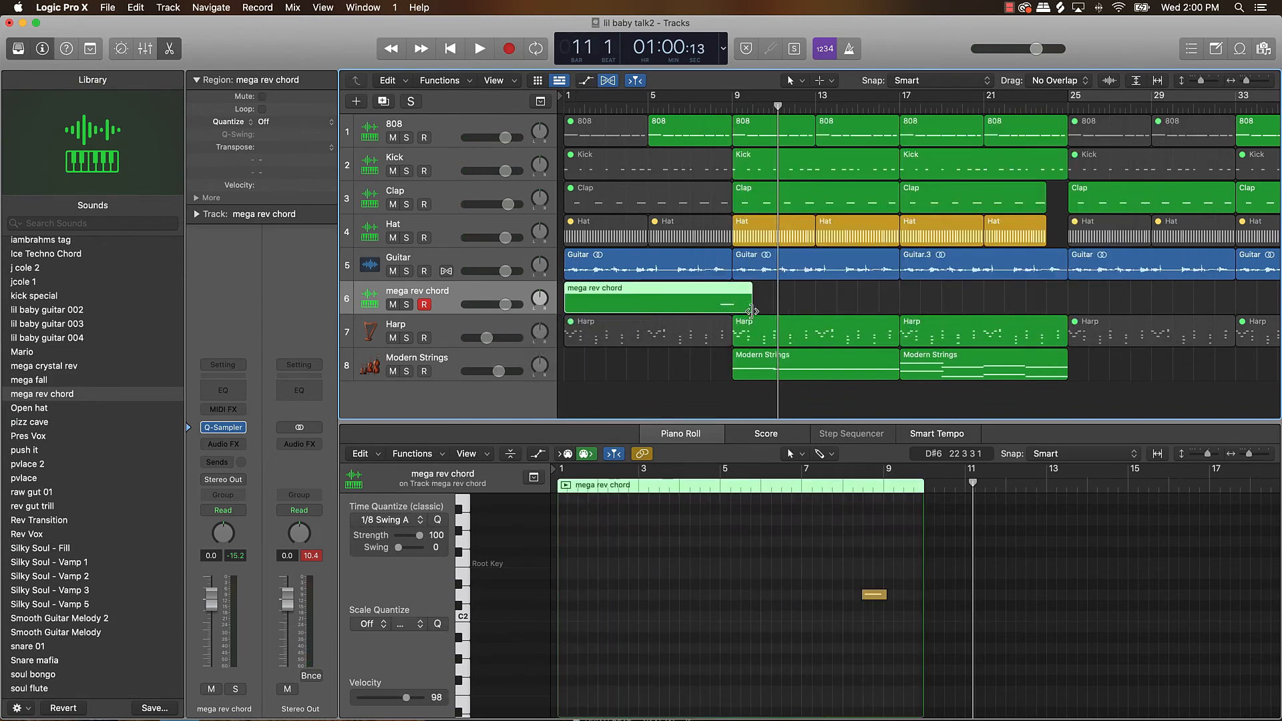
drag(747, 311, 736, 315)
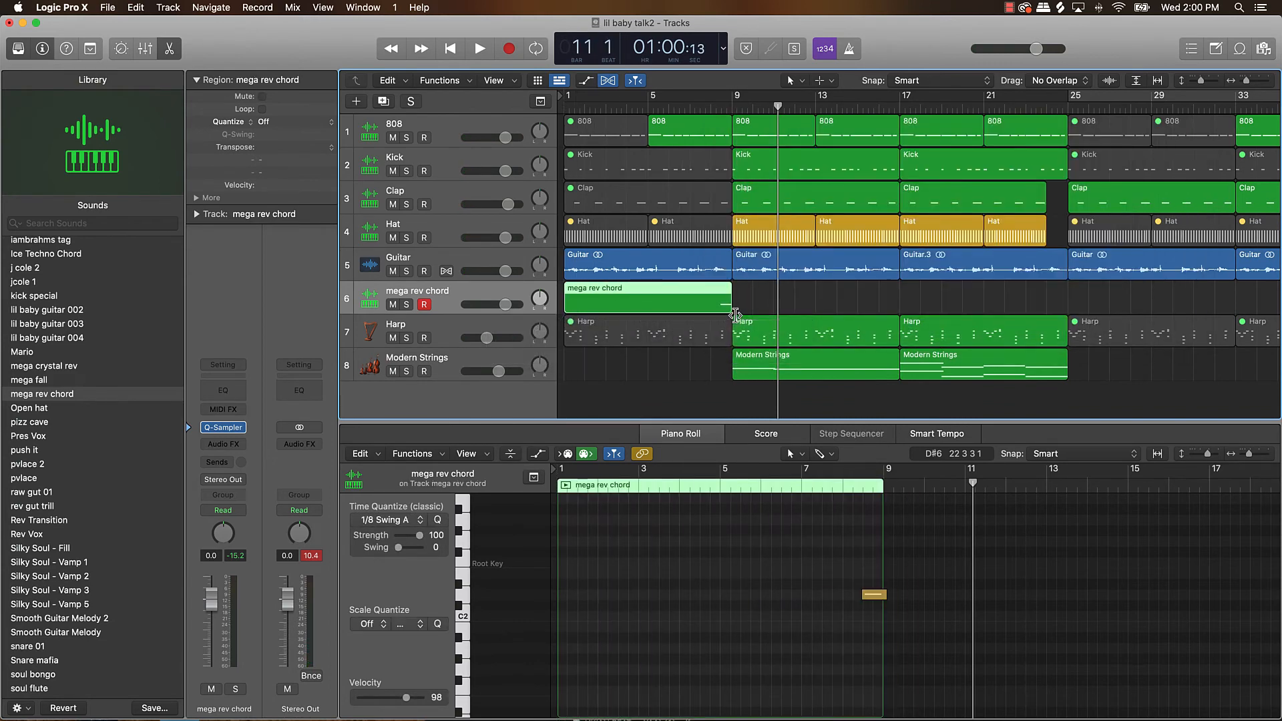
click(835, 603)
click(479, 593)
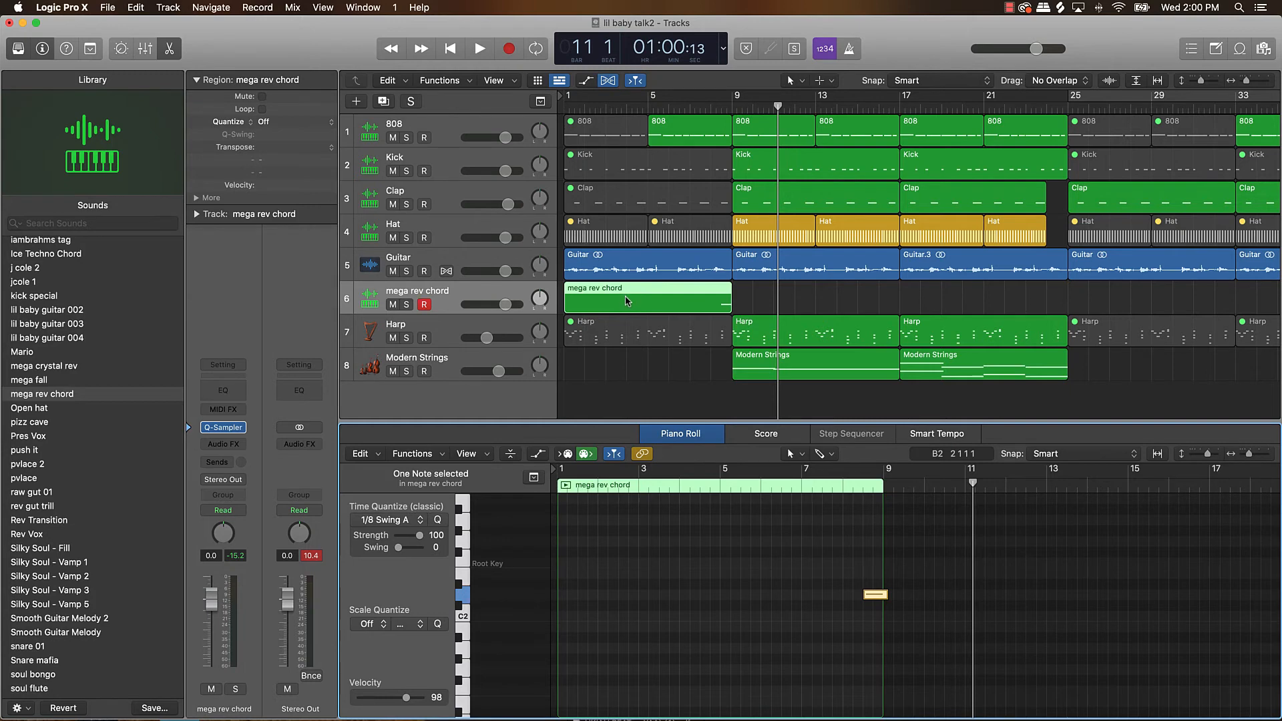
Copy the mega rev chord region to bars 17, 33, 49, 65, 81, 97 and 113, then hide the Piano Roll editor.
scroll(626, 301, down, 5)
drag(587, 307, 843, 304)
mouse_move(900, 296)
mouse_down()
mouse_move(576, 302)
mouse_move(915, 302)
mouse_up()
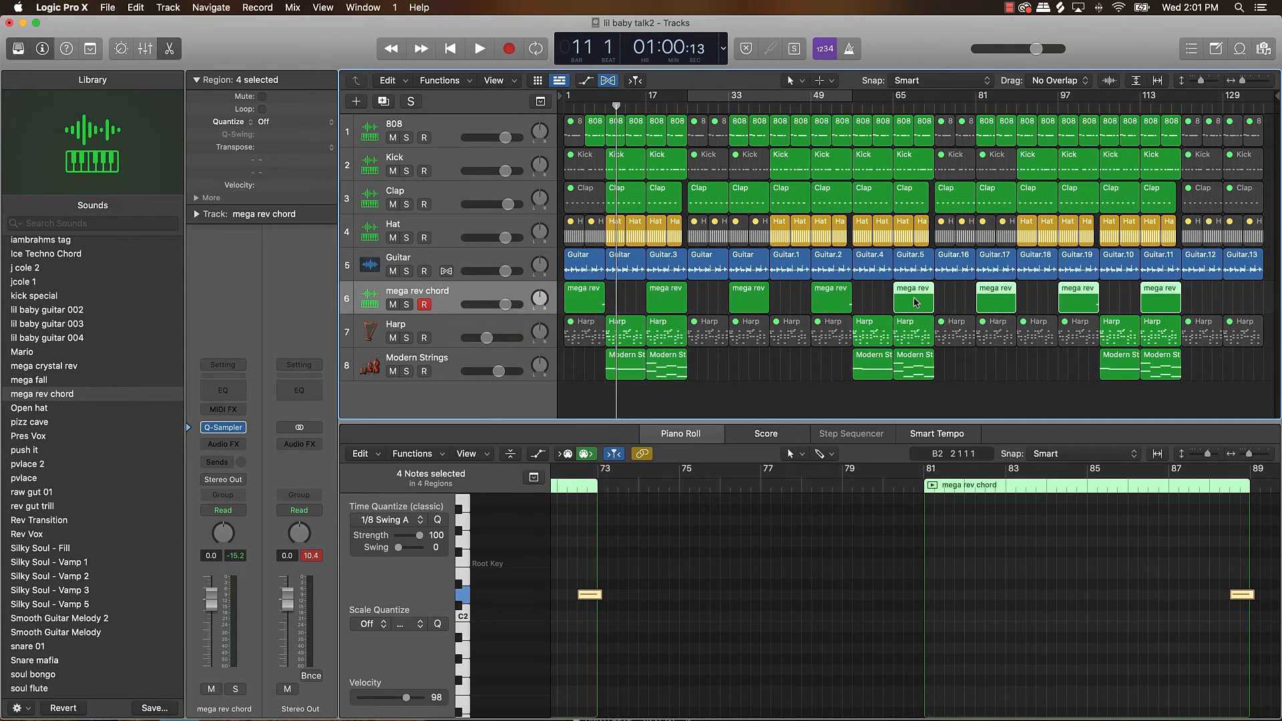
click(1242, 298)
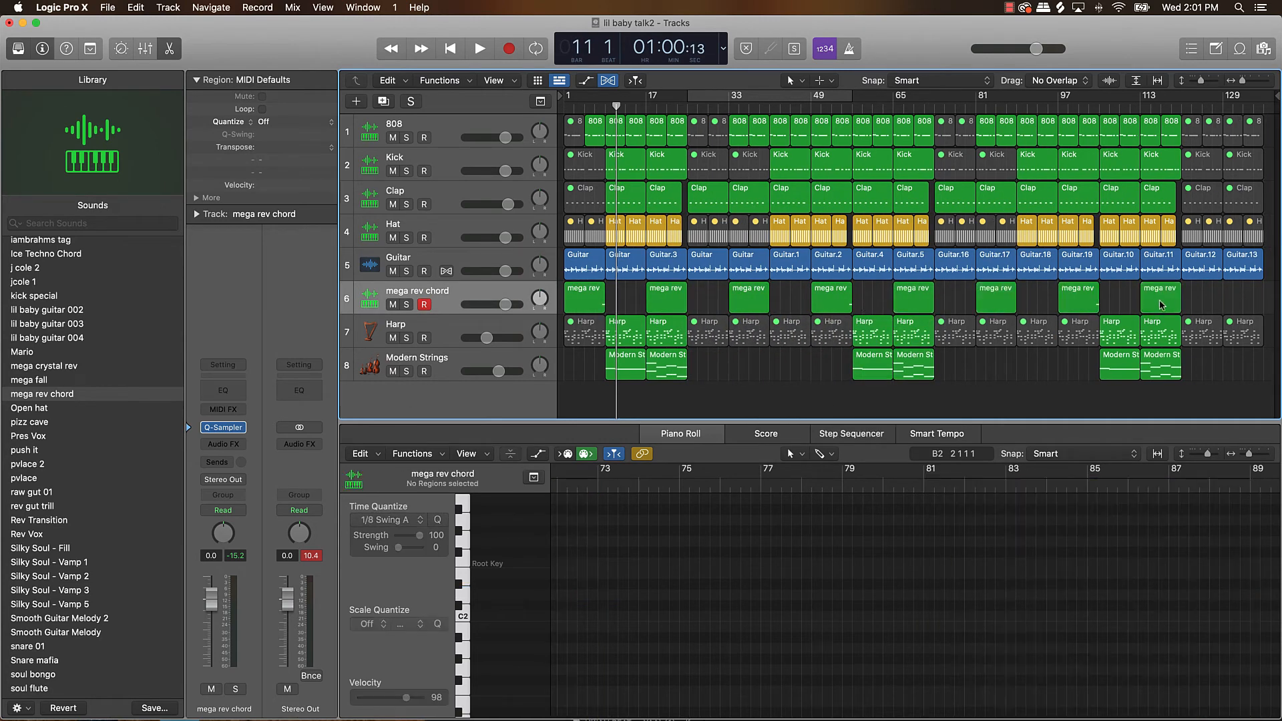
click(1162, 310)
key(e)
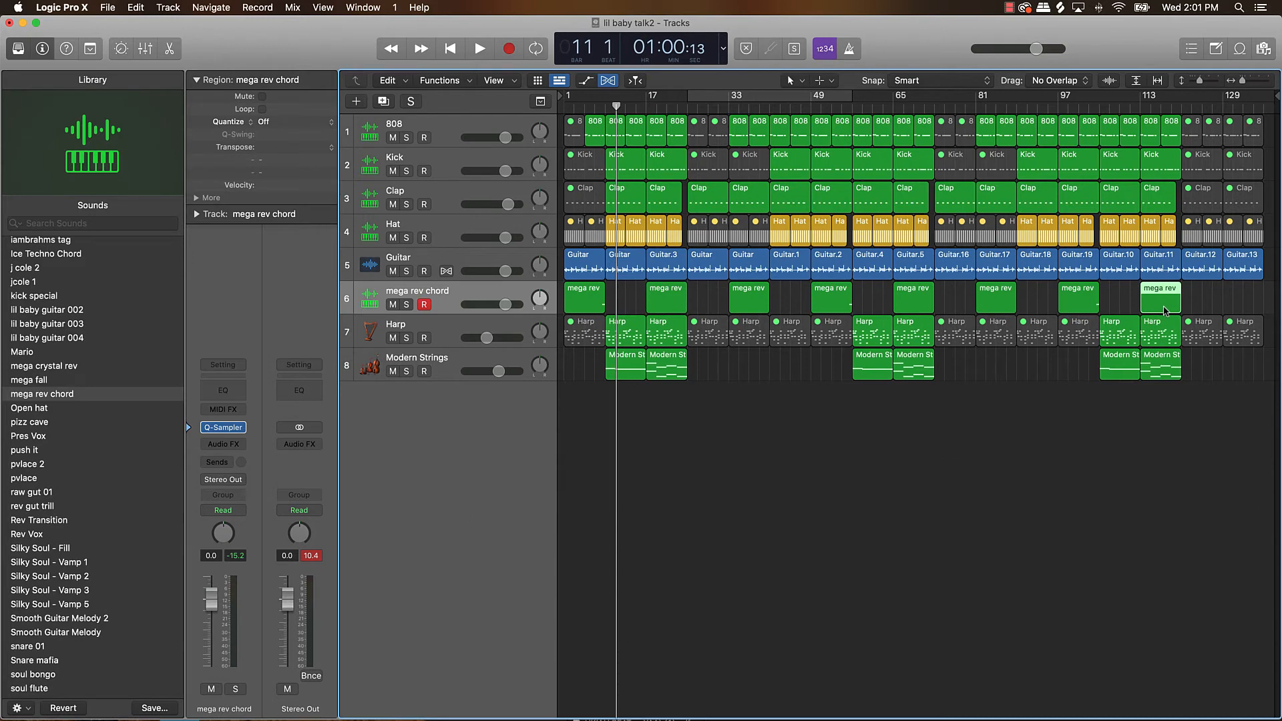
click(747, 332)
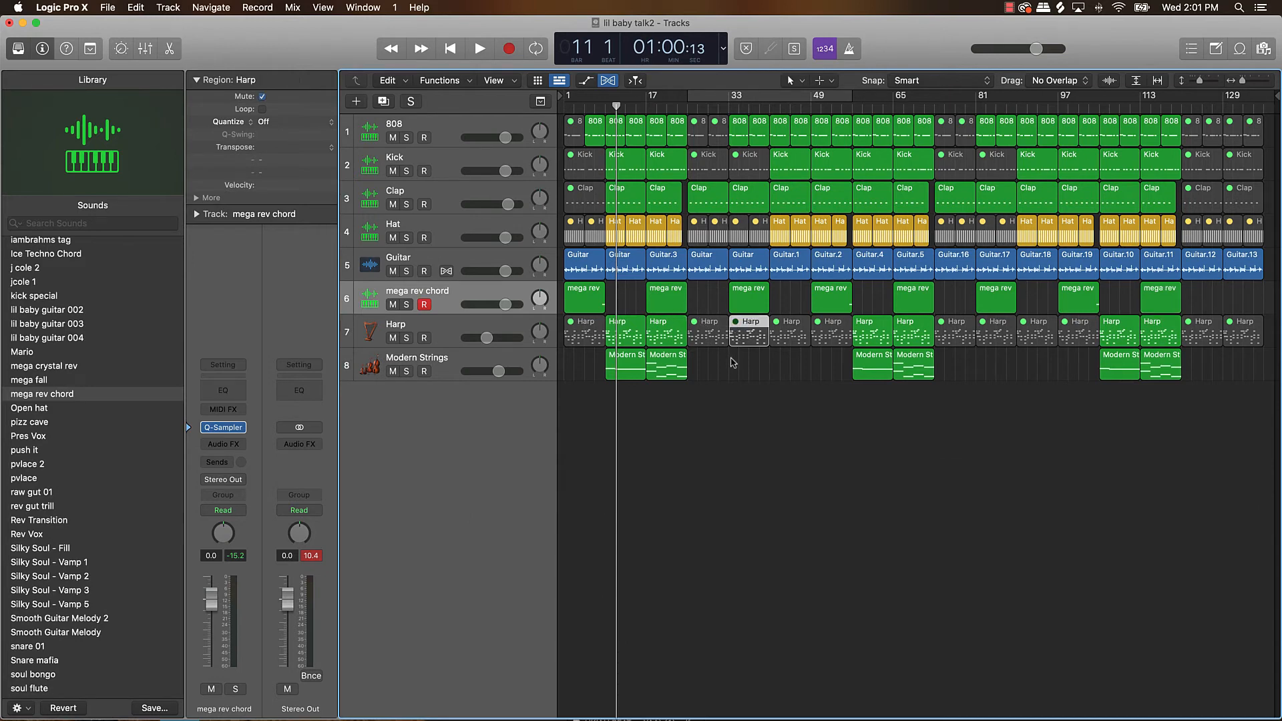
scroll(733, 362, up, 5)
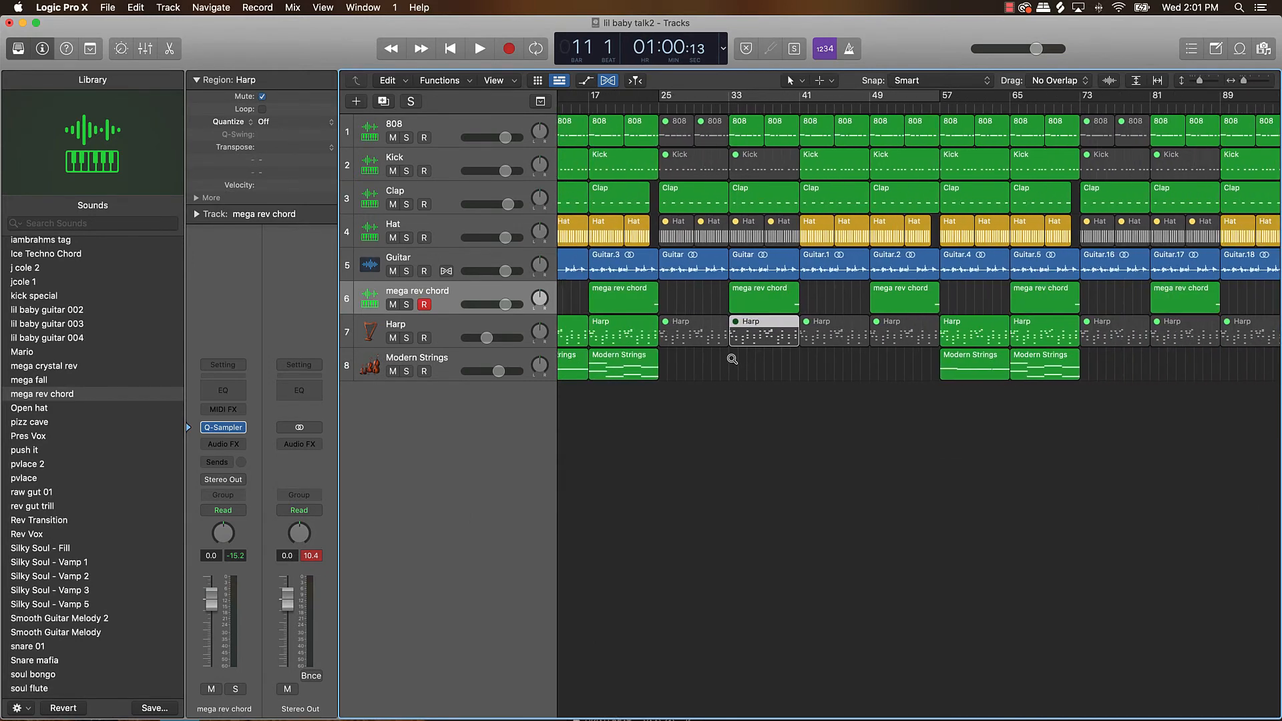
scroll(732, 359, down, 5)
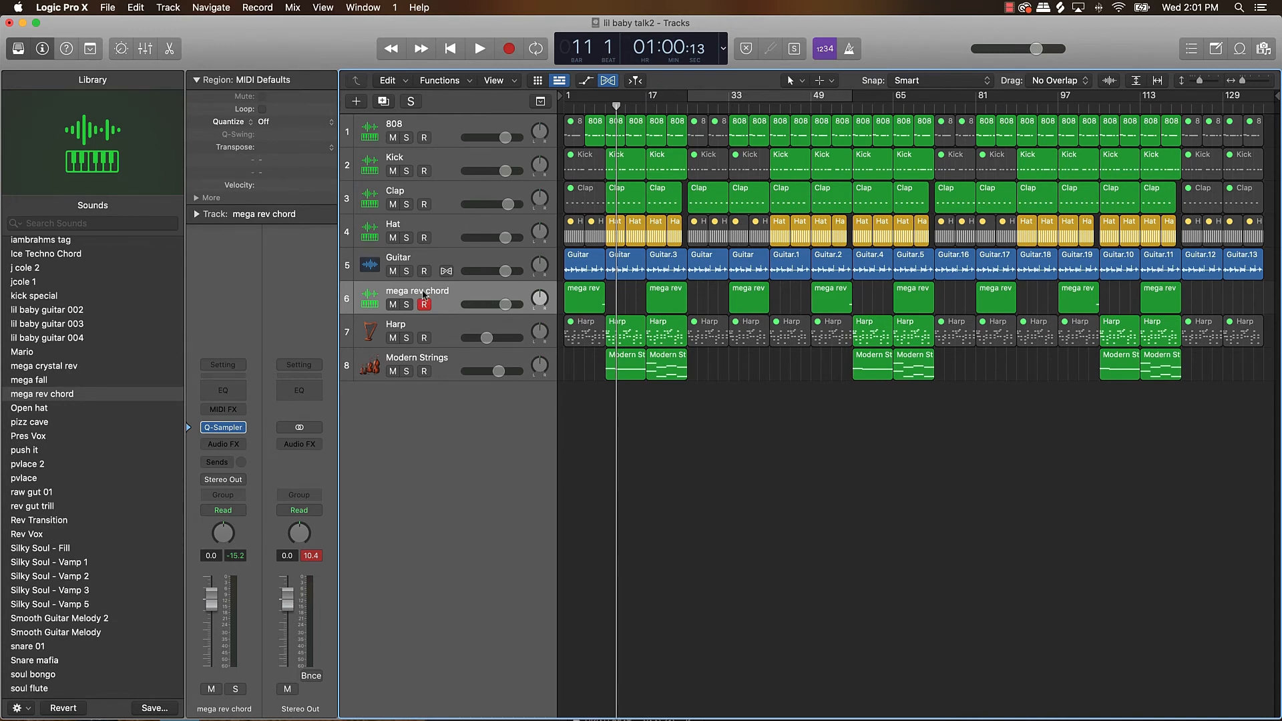
Create one more software instrument track with the Default Patch instrument.
click(357, 102)
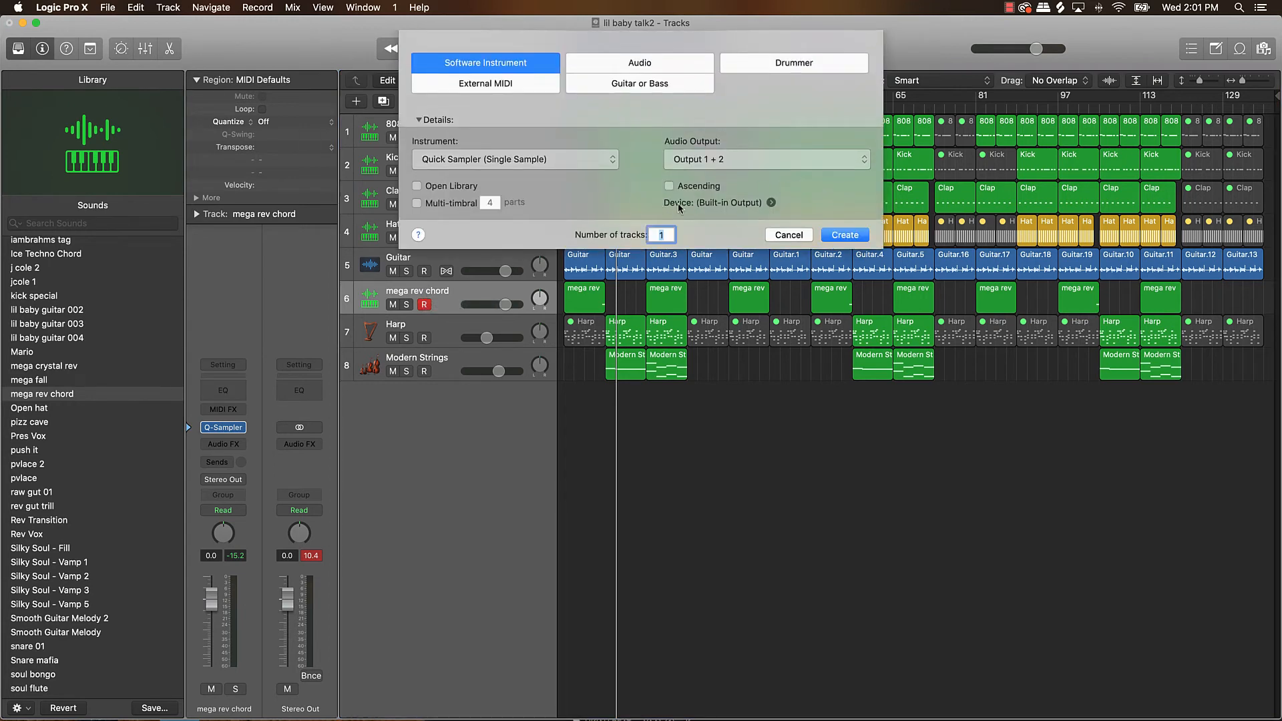
click(597, 161)
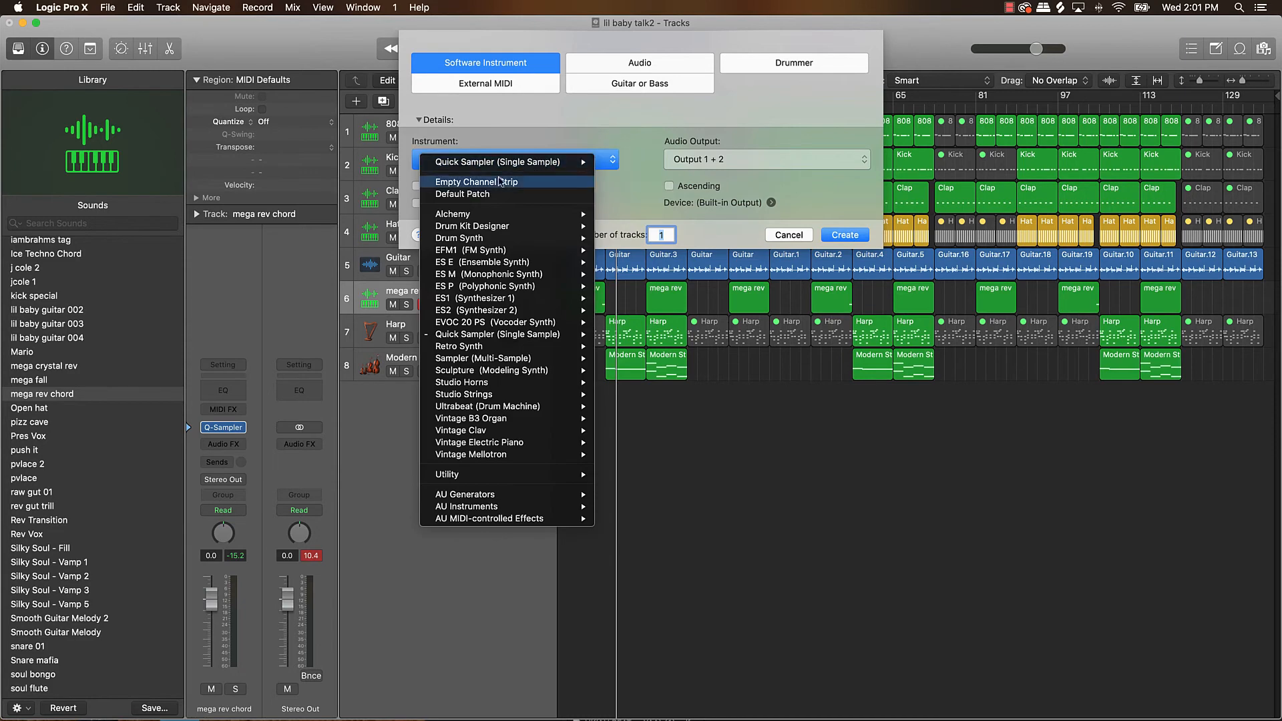
click(492, 196)
click(846, 235)
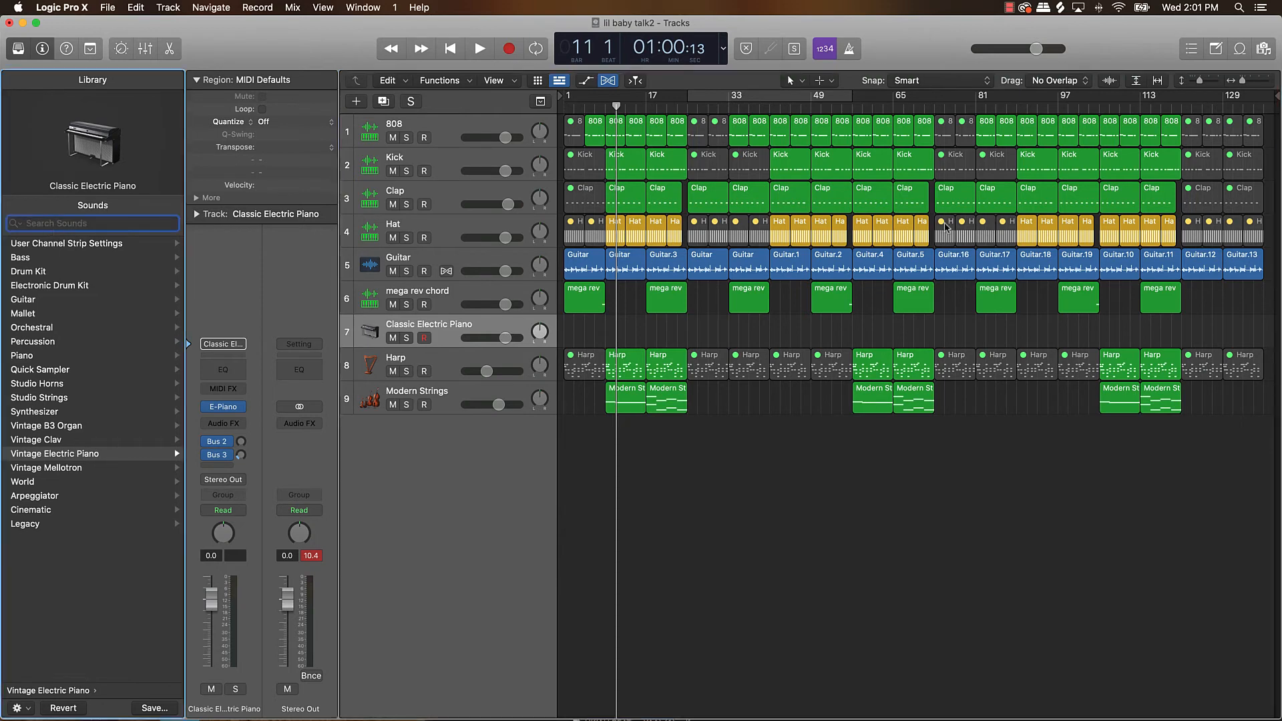
Search the sound library for "transition" and load the Transition FX patch from Jam Pack Remix Tools sound effects.
text(tran)
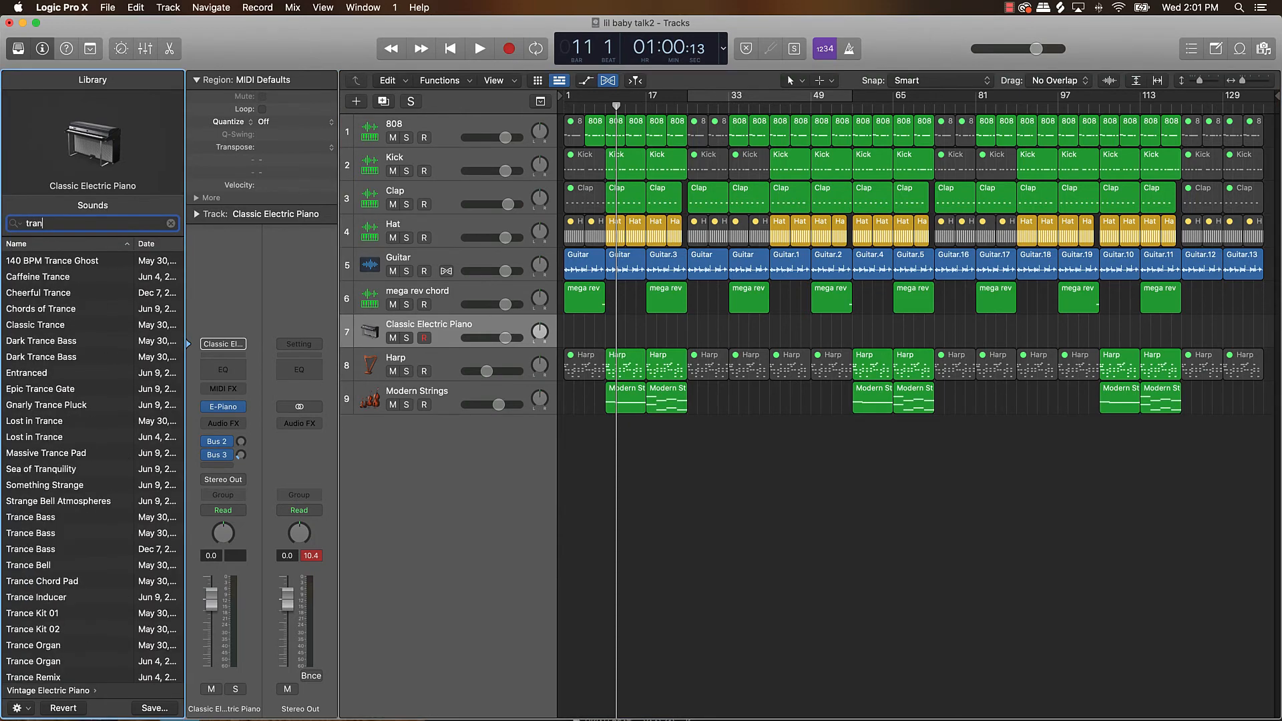
text(sition)
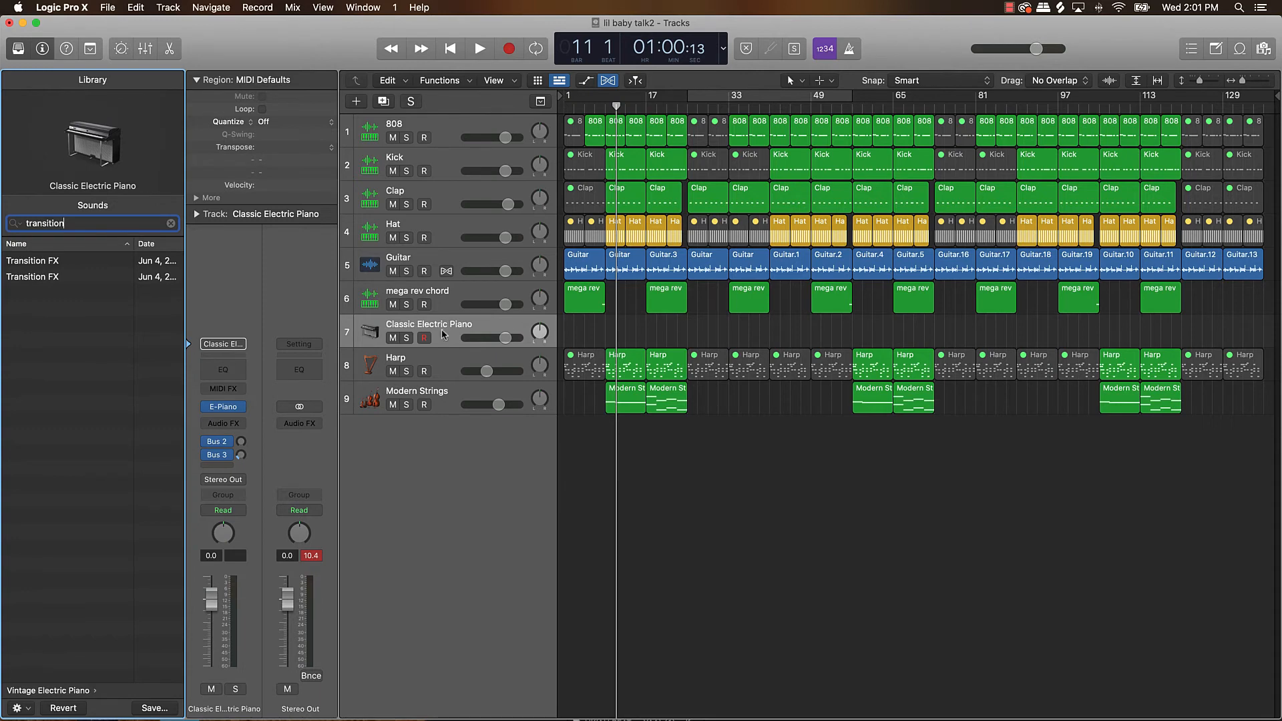
click(50, 275)
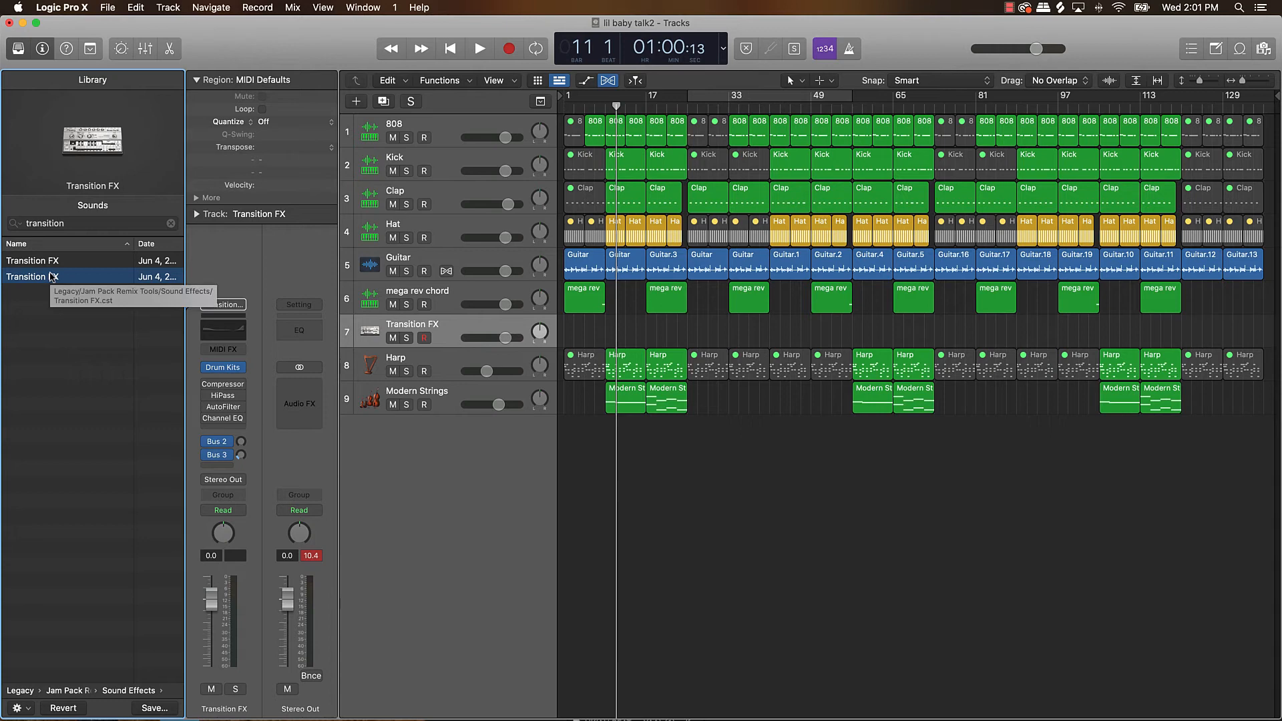
Open Musical Typing, search the library for "rise", and load and audition the Ethereal Sunrise patch.
key(super+k)
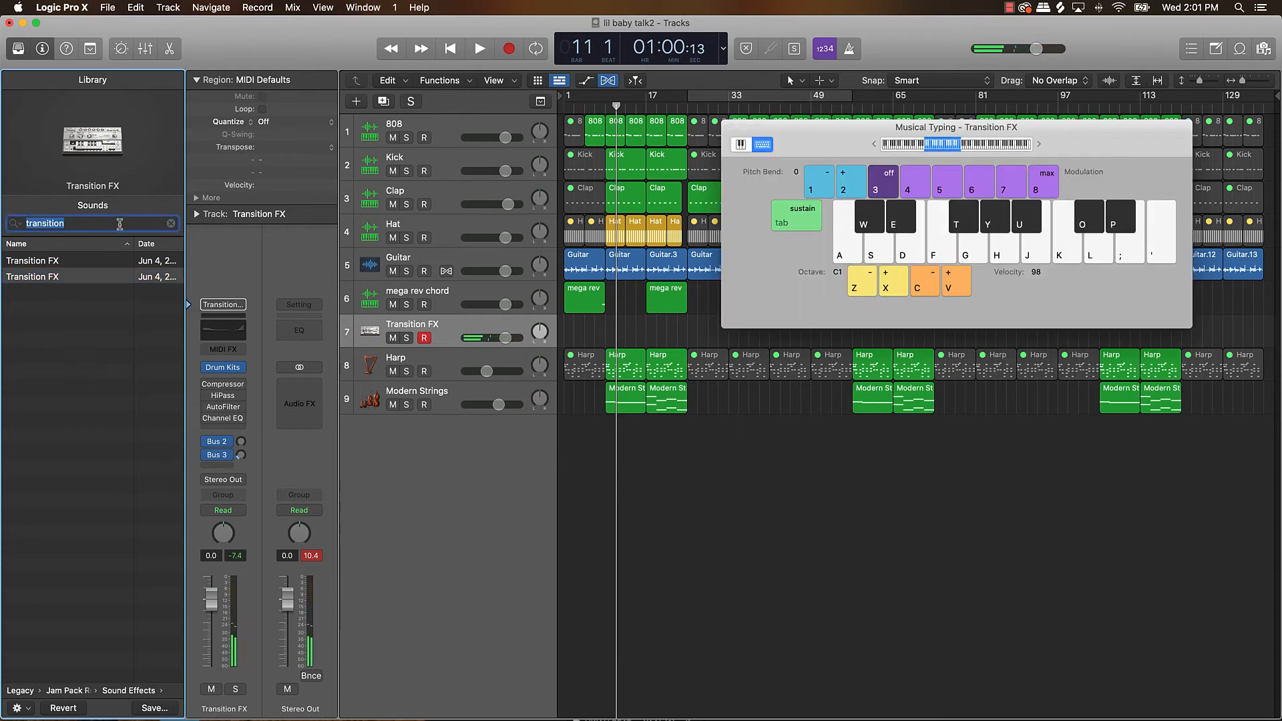
text(rise)
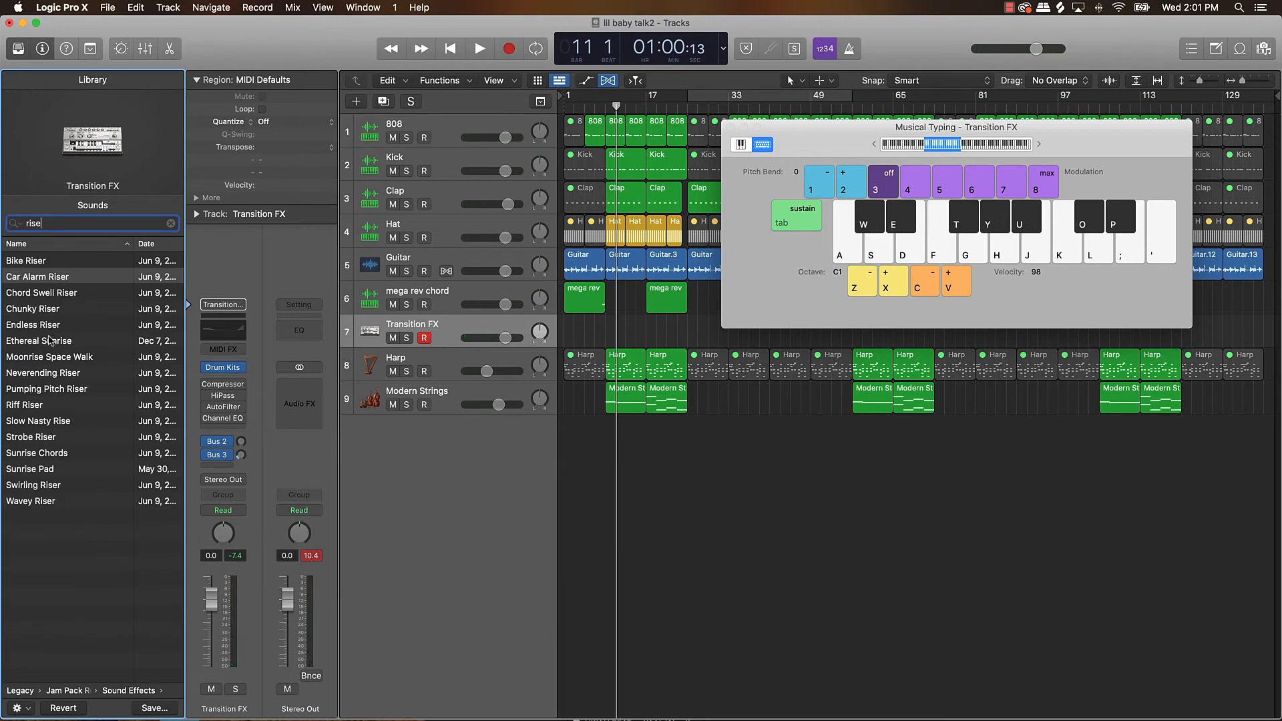
click(49, 341)
key(k)
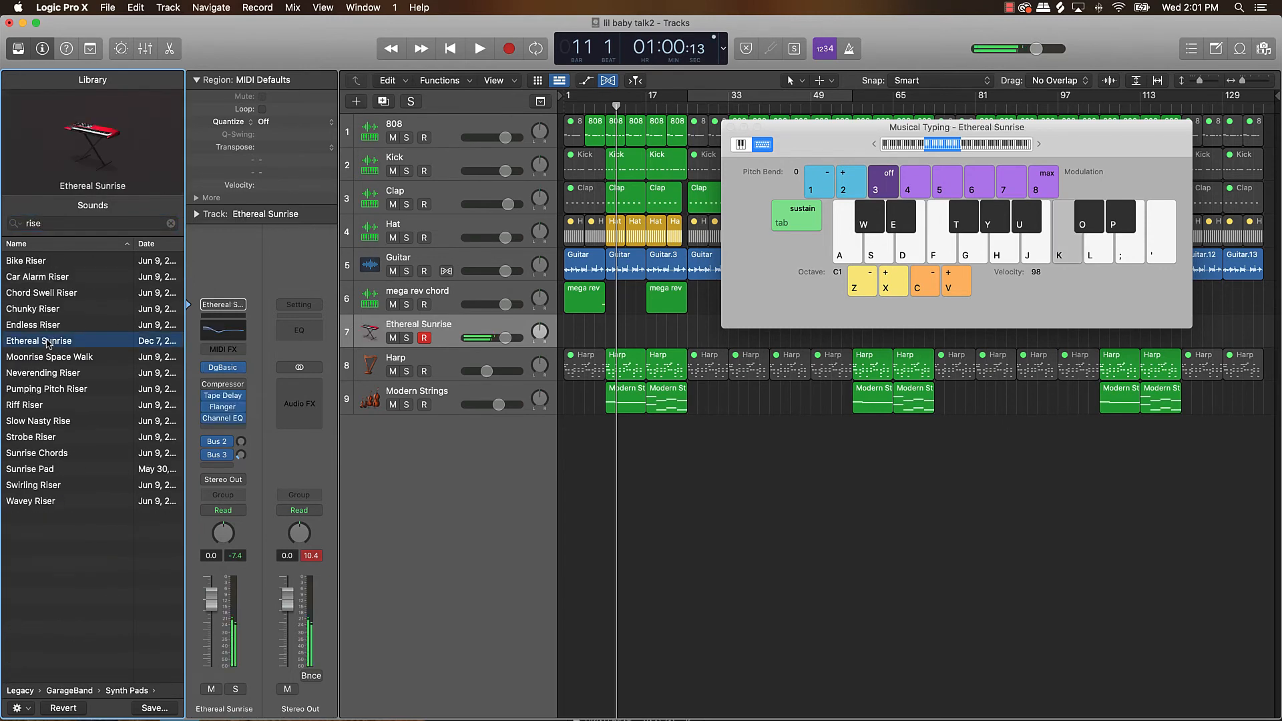
Audition the Neverending Riser and Pumping Pitch Riser patches on the new track.
click(32, 373)
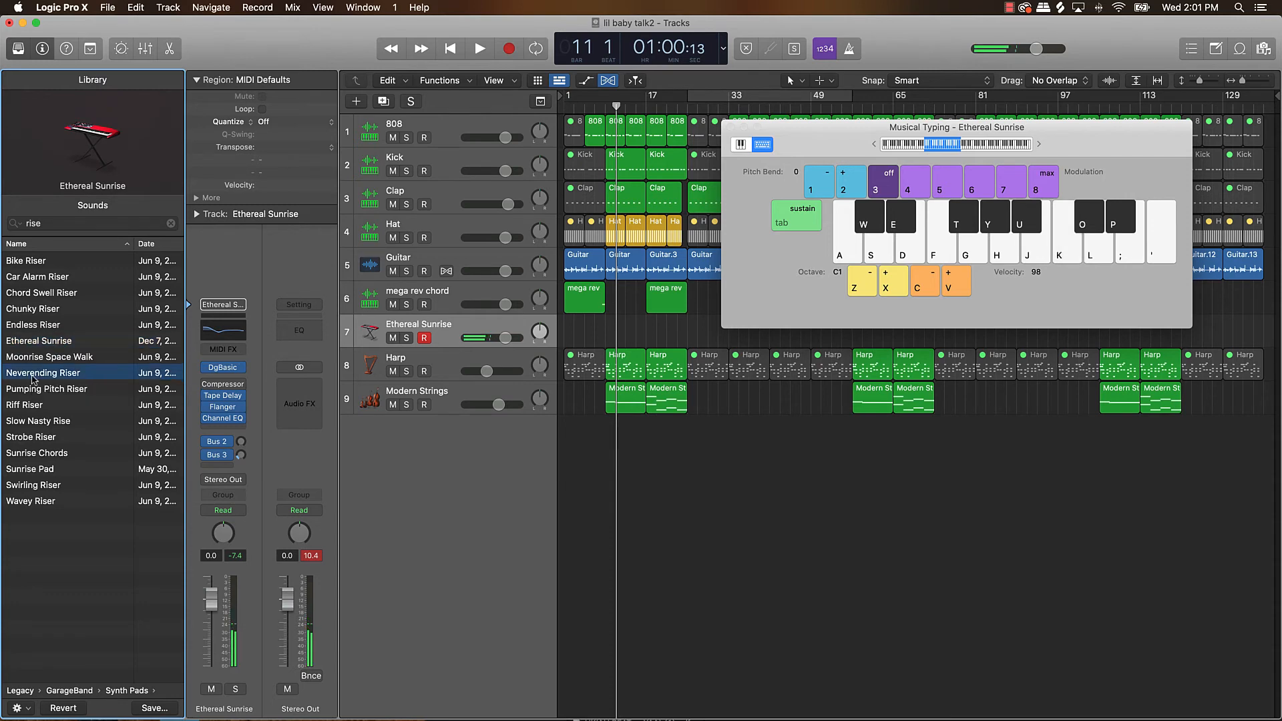
key(k)
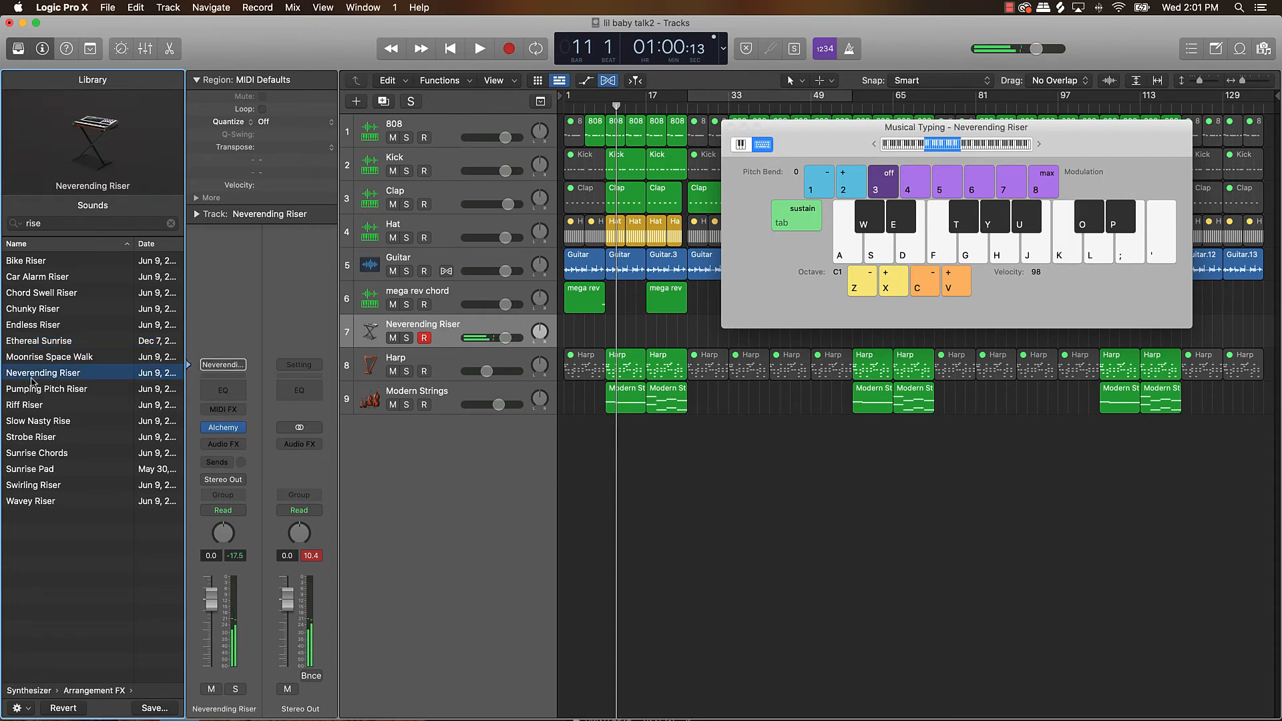
click(34, 389)
key(k)
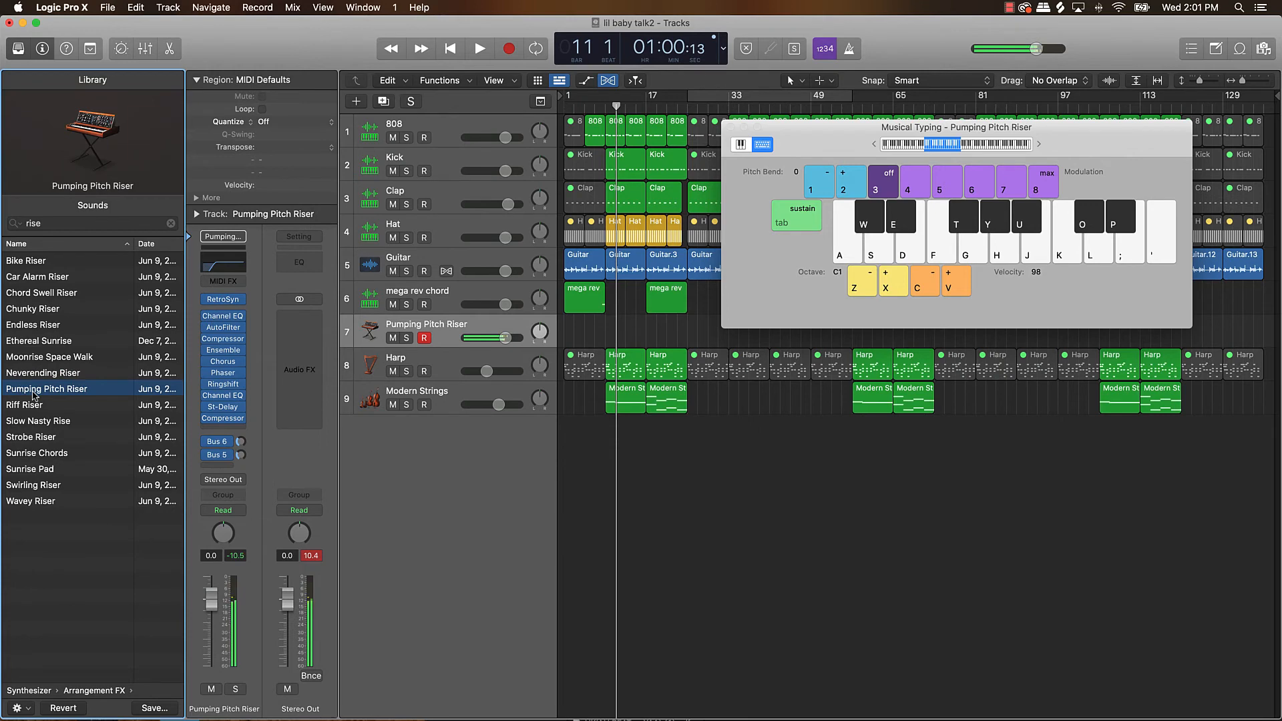
Load the Strobe Riser patch and audition it with the Musical Typing octave raised to C3.
click(22, 441)
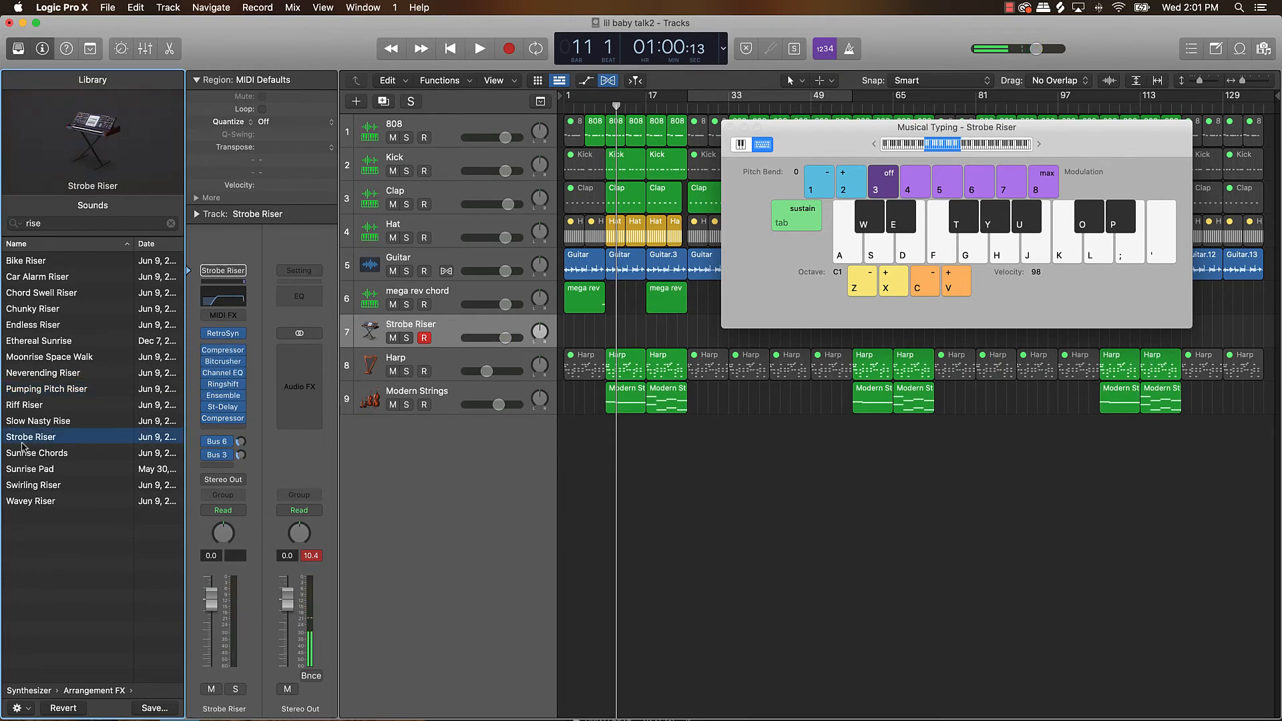
key(k)
key(x)
key(k)
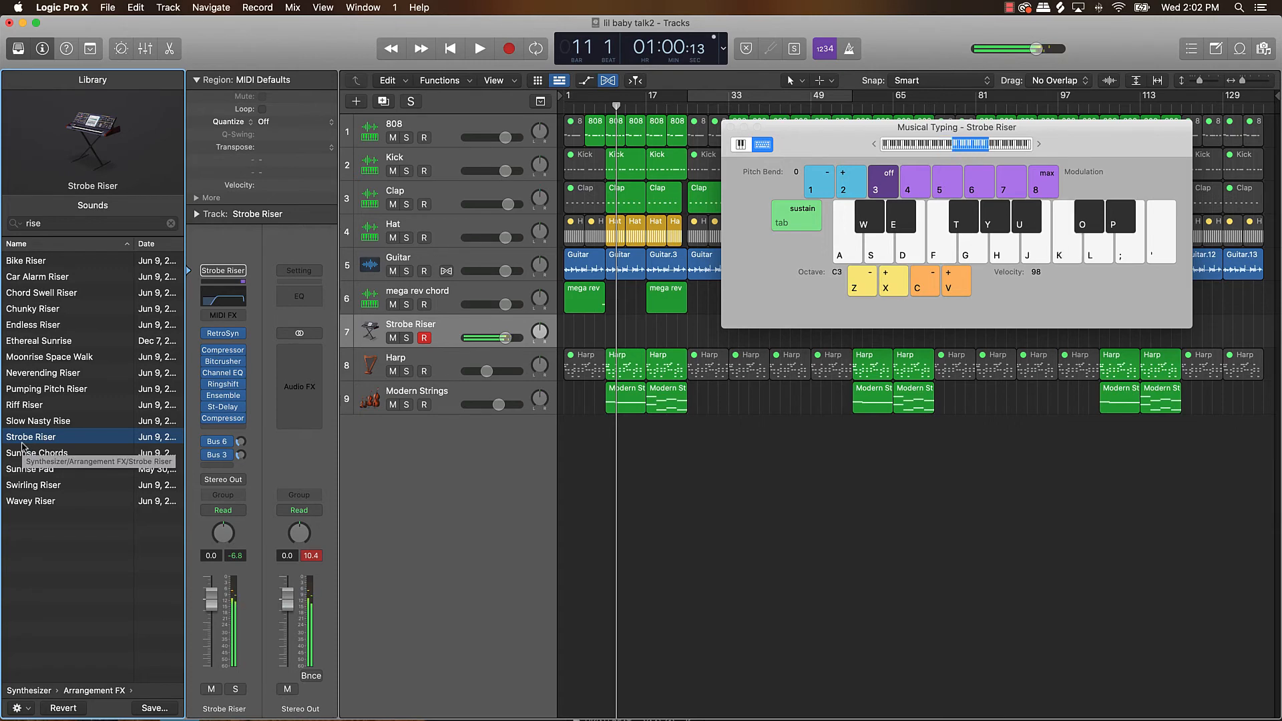
Record a Strobe Riser note leading into bar 9, starting the recording from the beginning of the song.
key(Return)
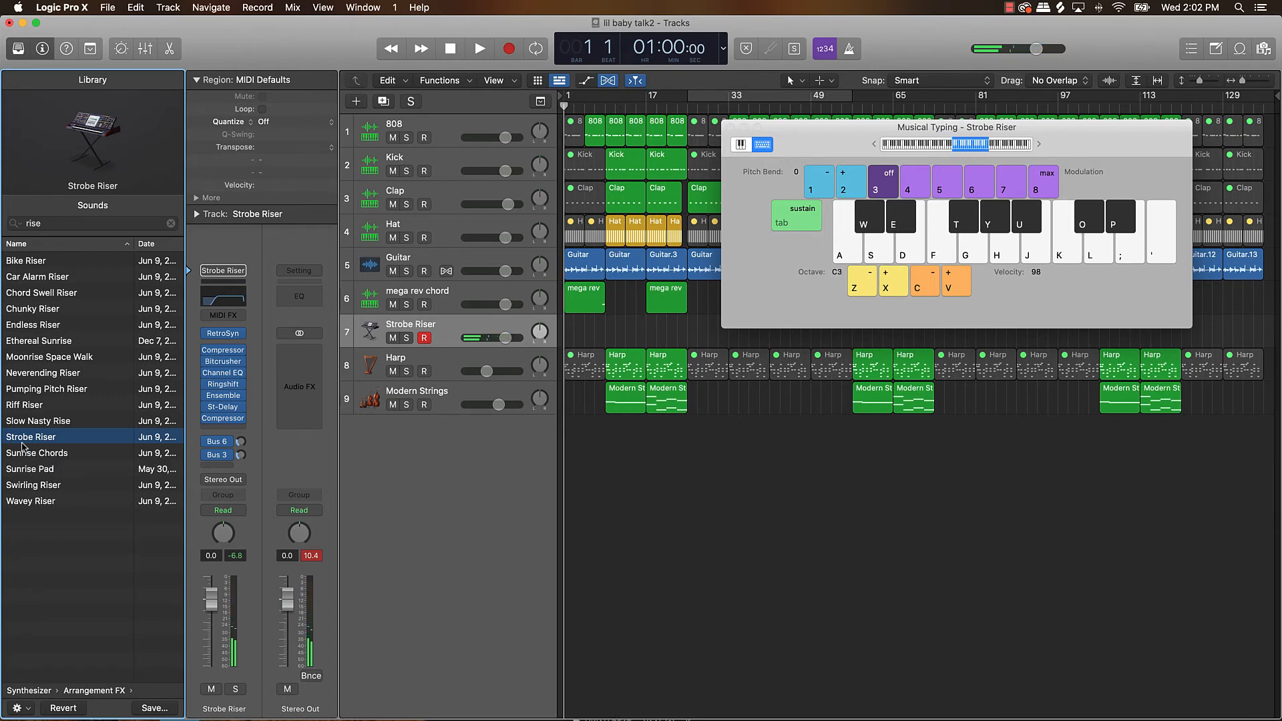
key(r)
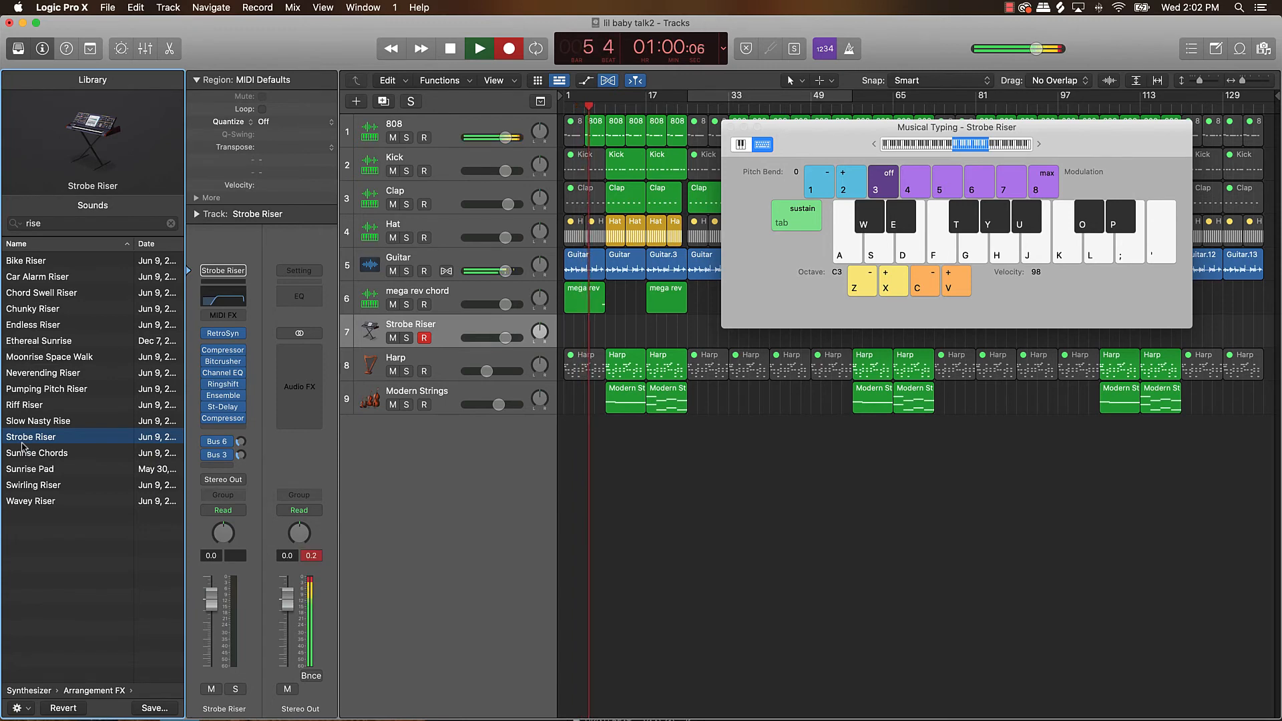
key(k)
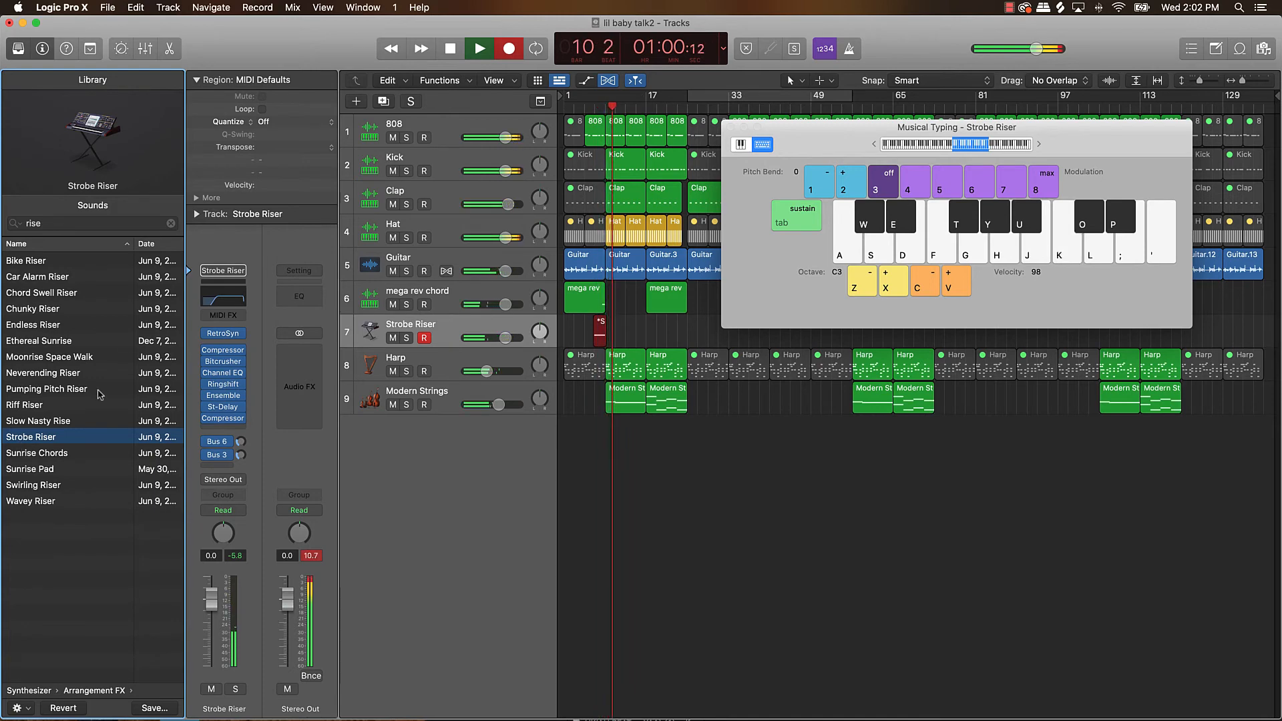
click(438, 51)
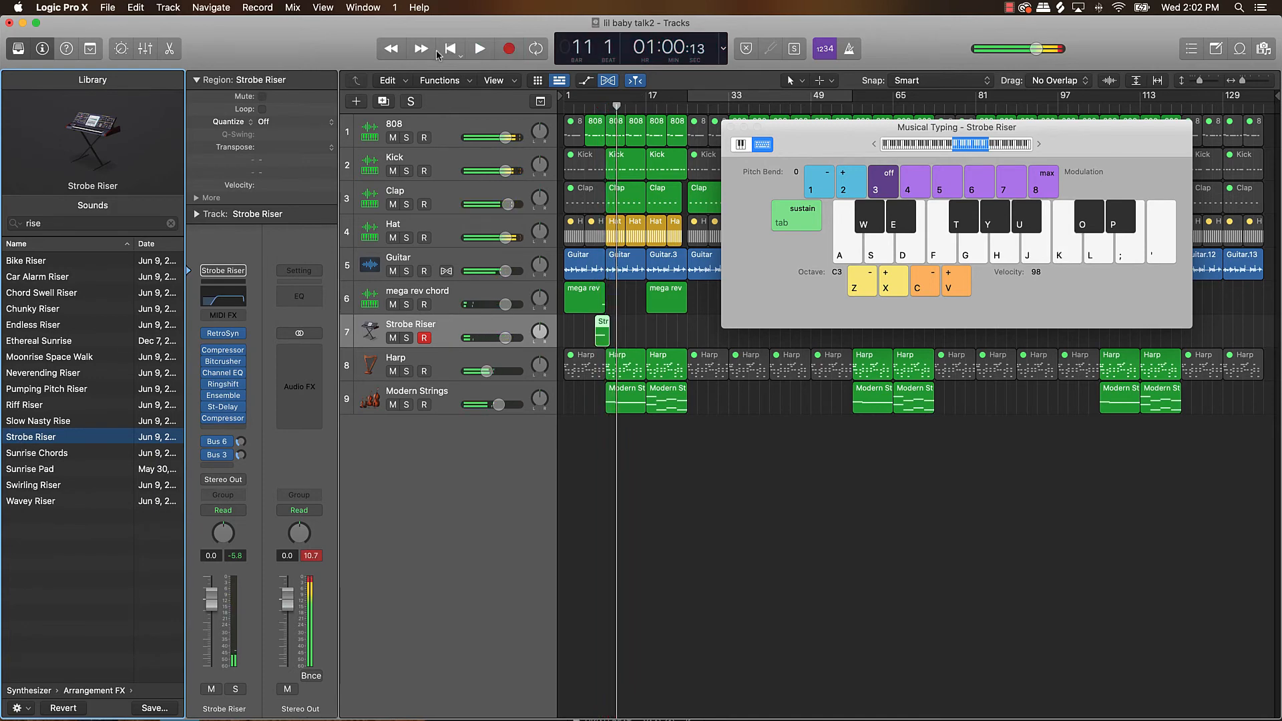
click(479, 50)
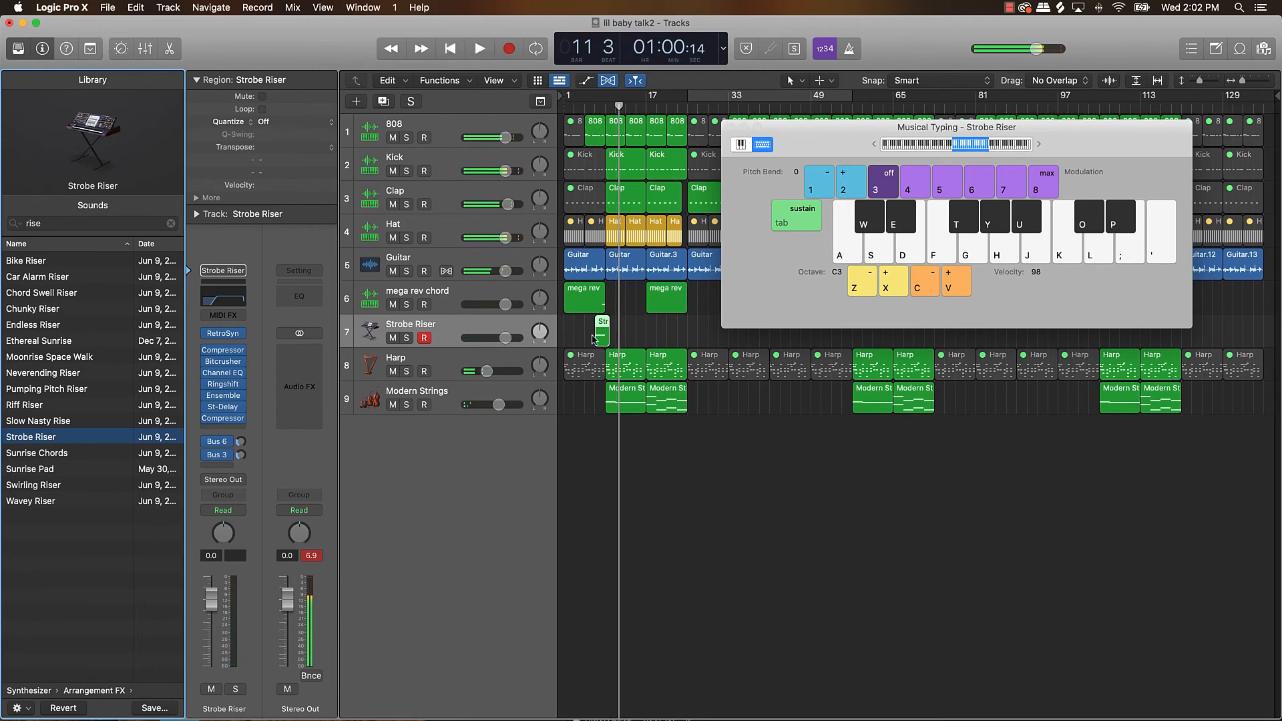
Extend the Strobe Riser region back to bar 1 and copy it to bars 17, 33, 49, 65, 81, 97 and 113.
mouse_move(599, 335)
mouse_down()
mouse_move(566, 336)
mouse_move(605, 342)
mouse_up()
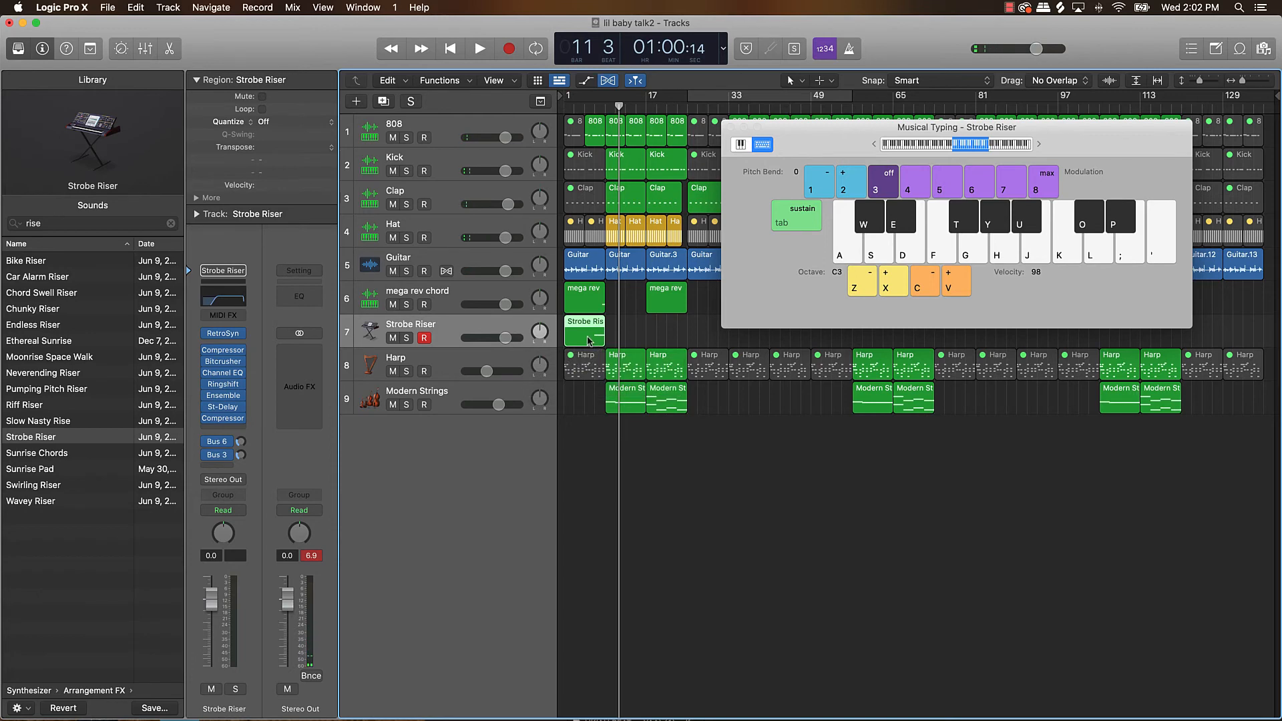
click(731, 127)
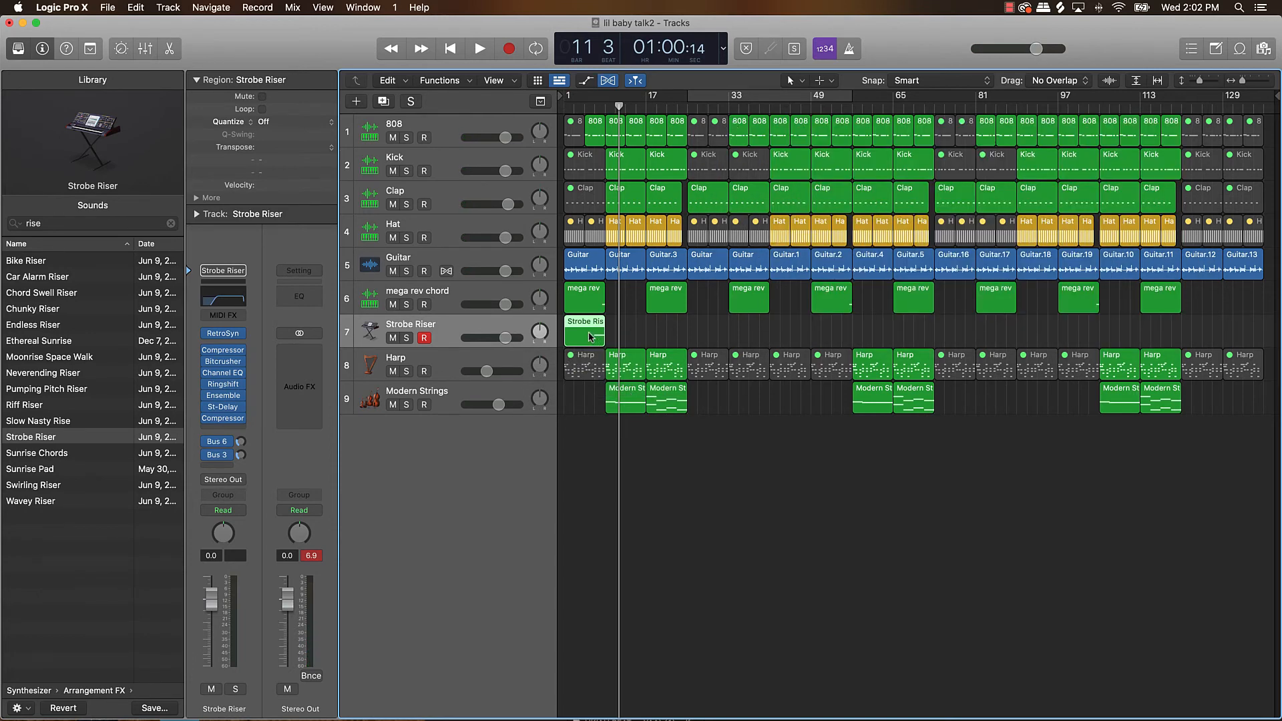
drag(591, 336, 538, 332)
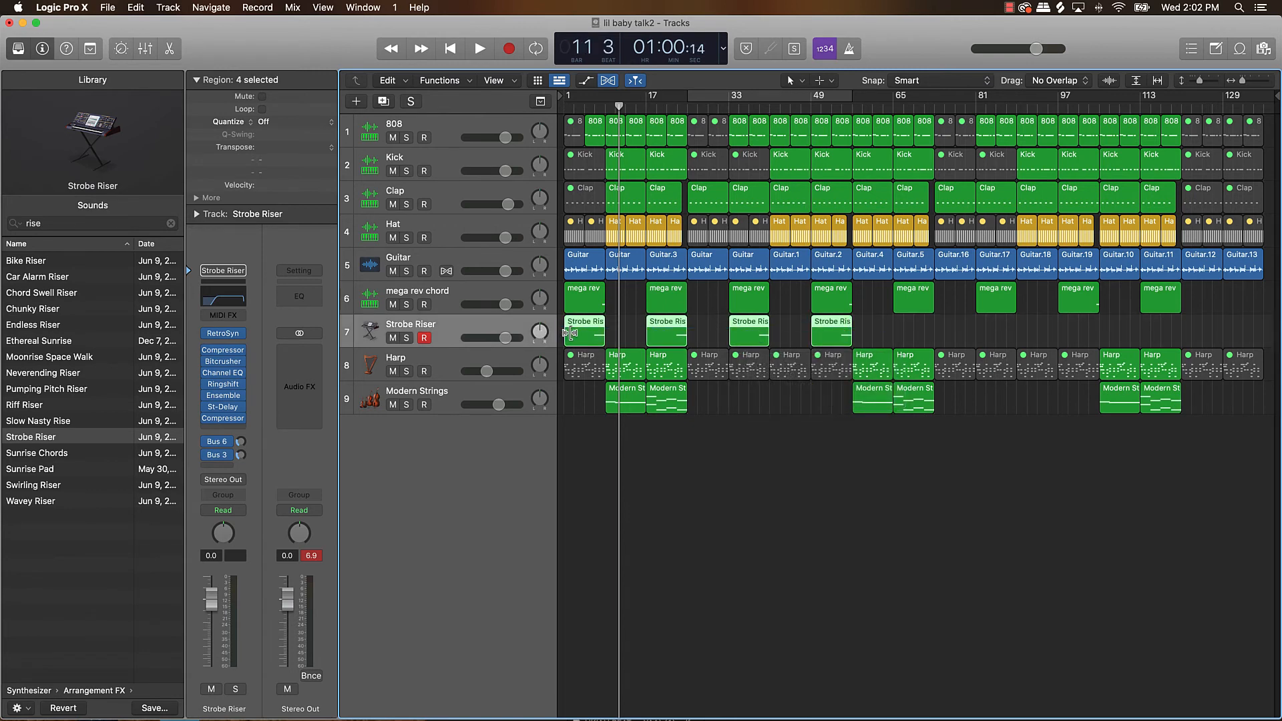
drag(574, 338, 904, 336)
click(965, 336)
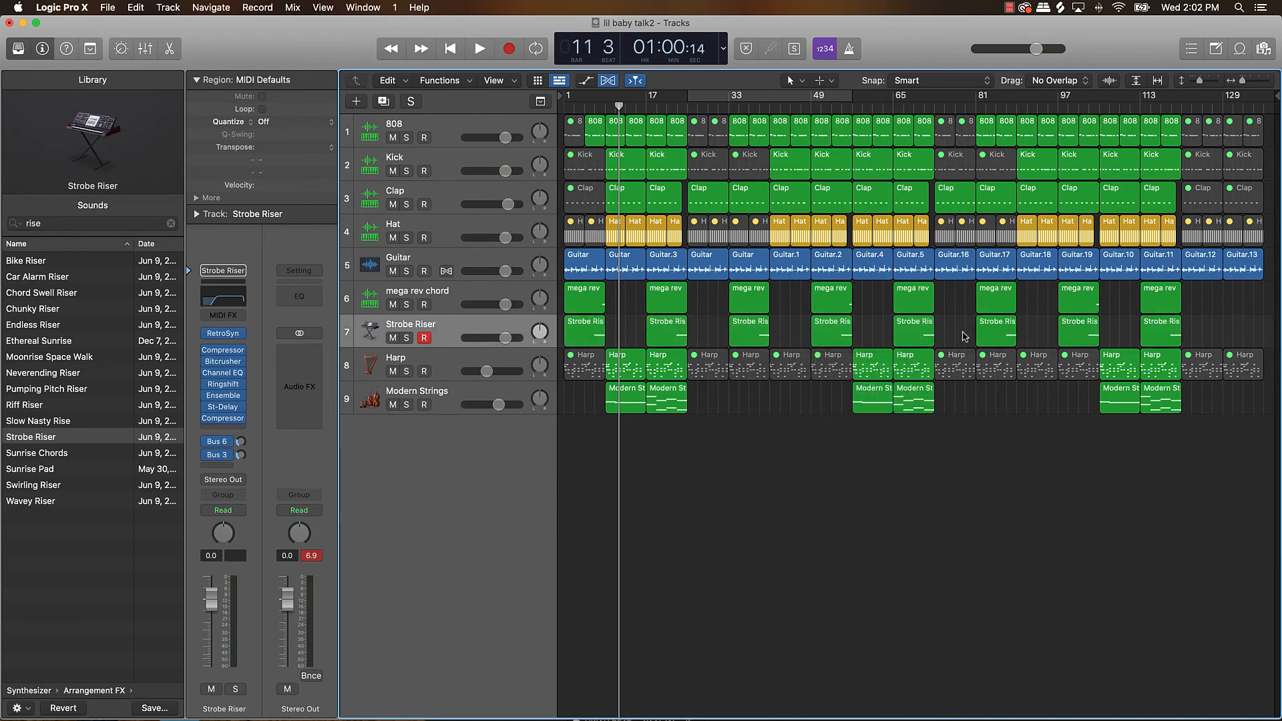
Lower the Strobe Riser track's volume to -5.9 dB and play the arrangement from the beginning.
drag(505, 346, 495, 306)
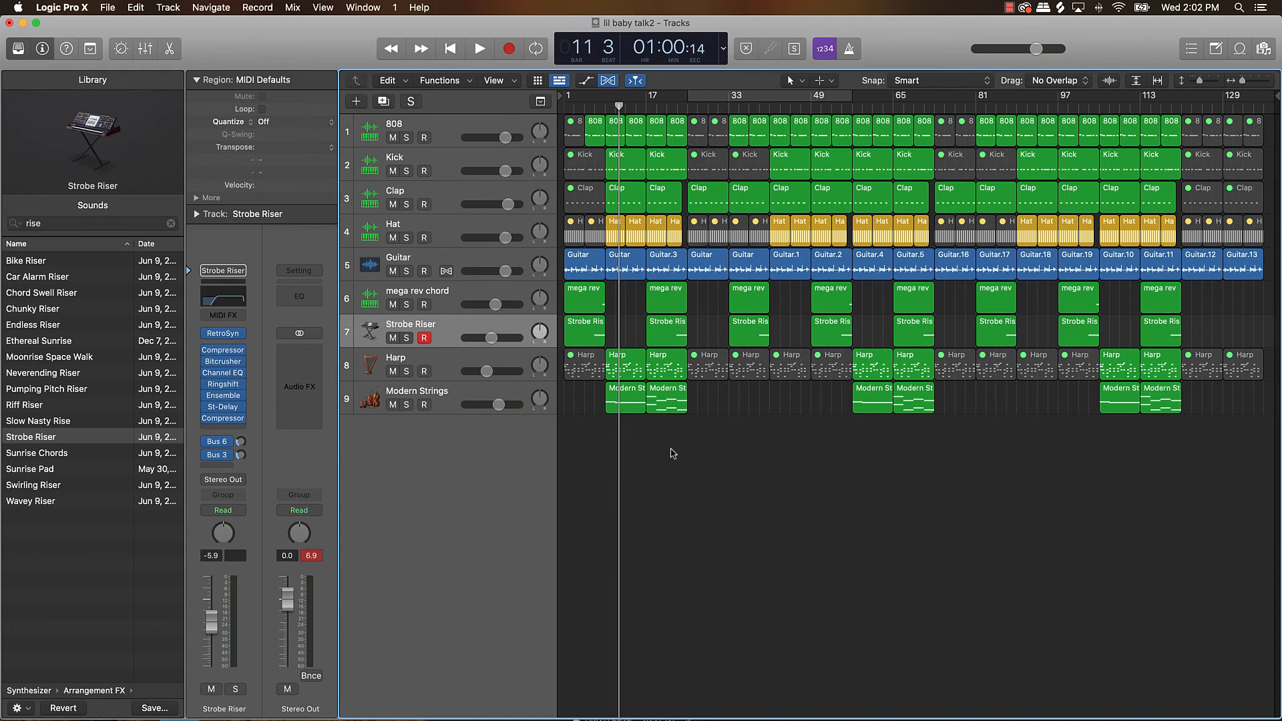
key(Return)
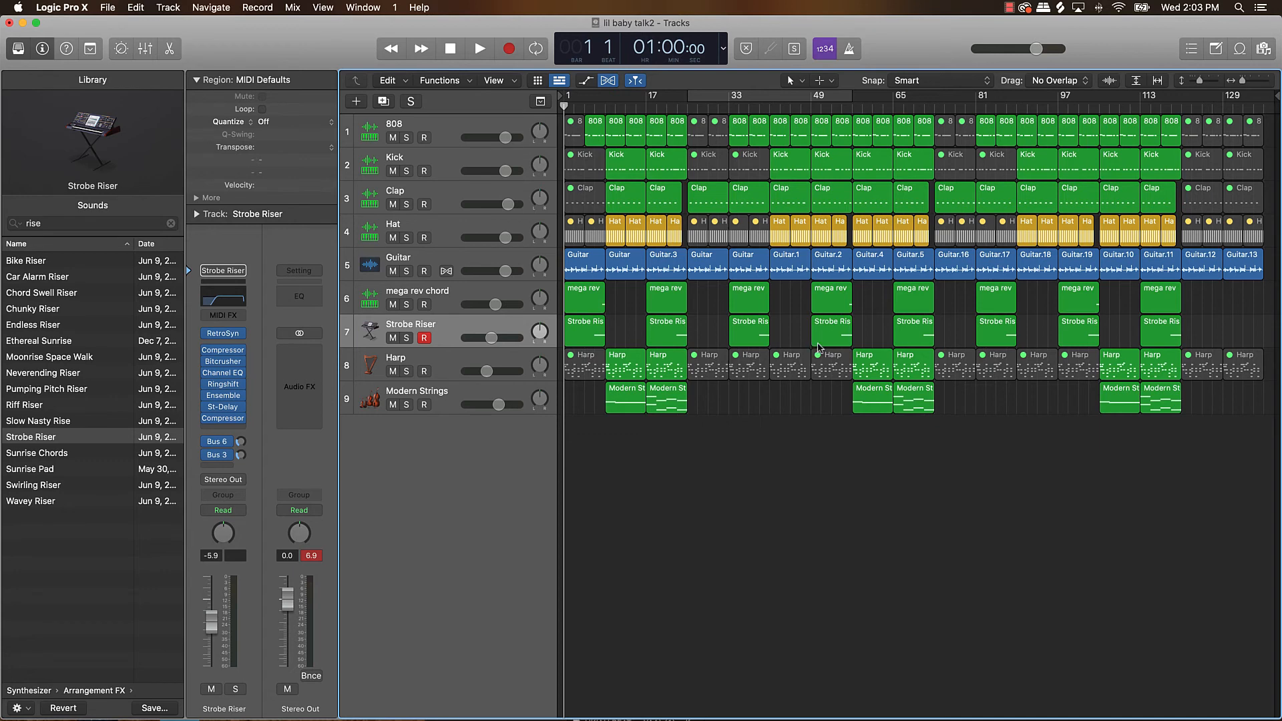
key(space)
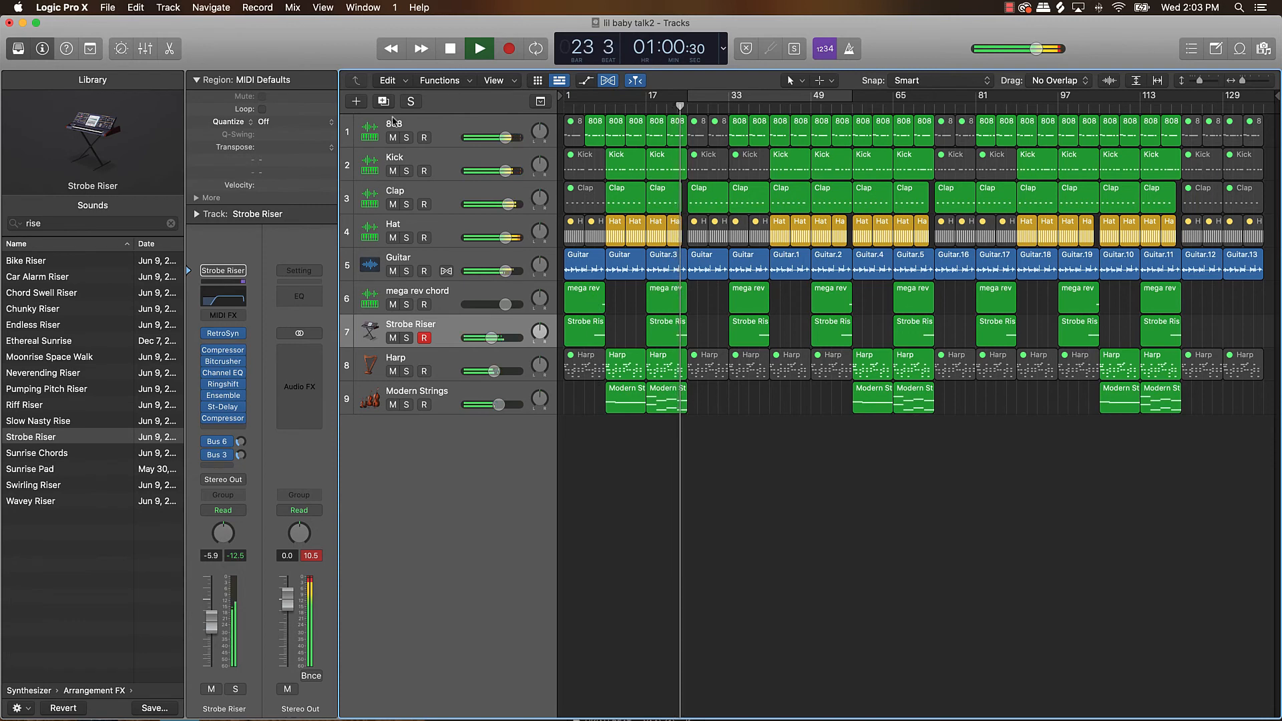
Shorten the Kick regions at bars 17, 65 and 113 by one bar at their ends.
click(392, 171)
click(392, 172)
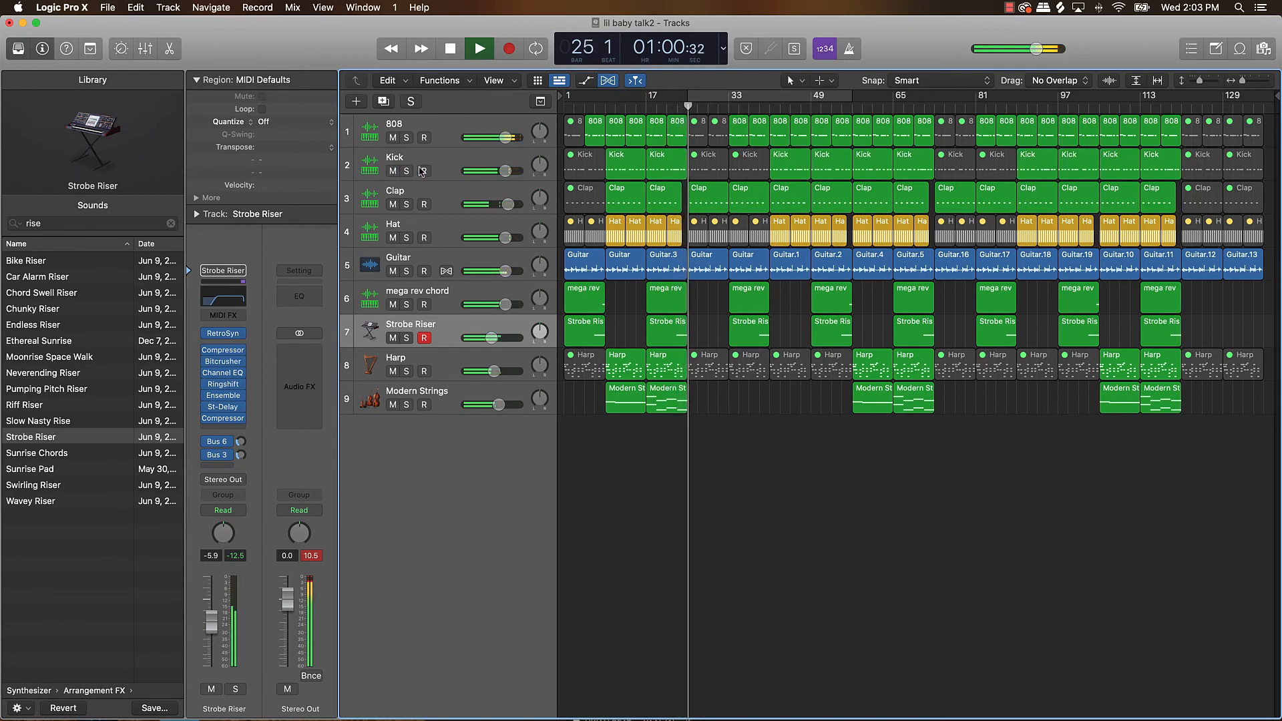
click(670, 167)
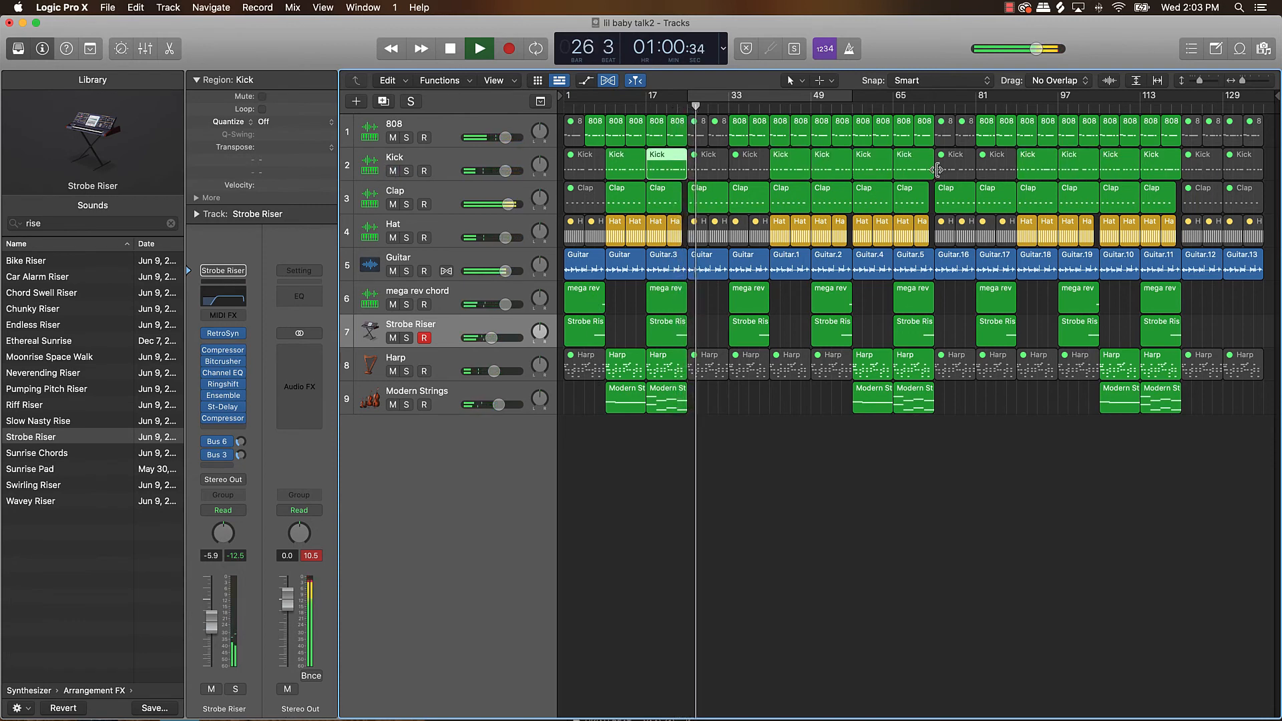
shift+click(914, 163)
shift+click(1145, 167)
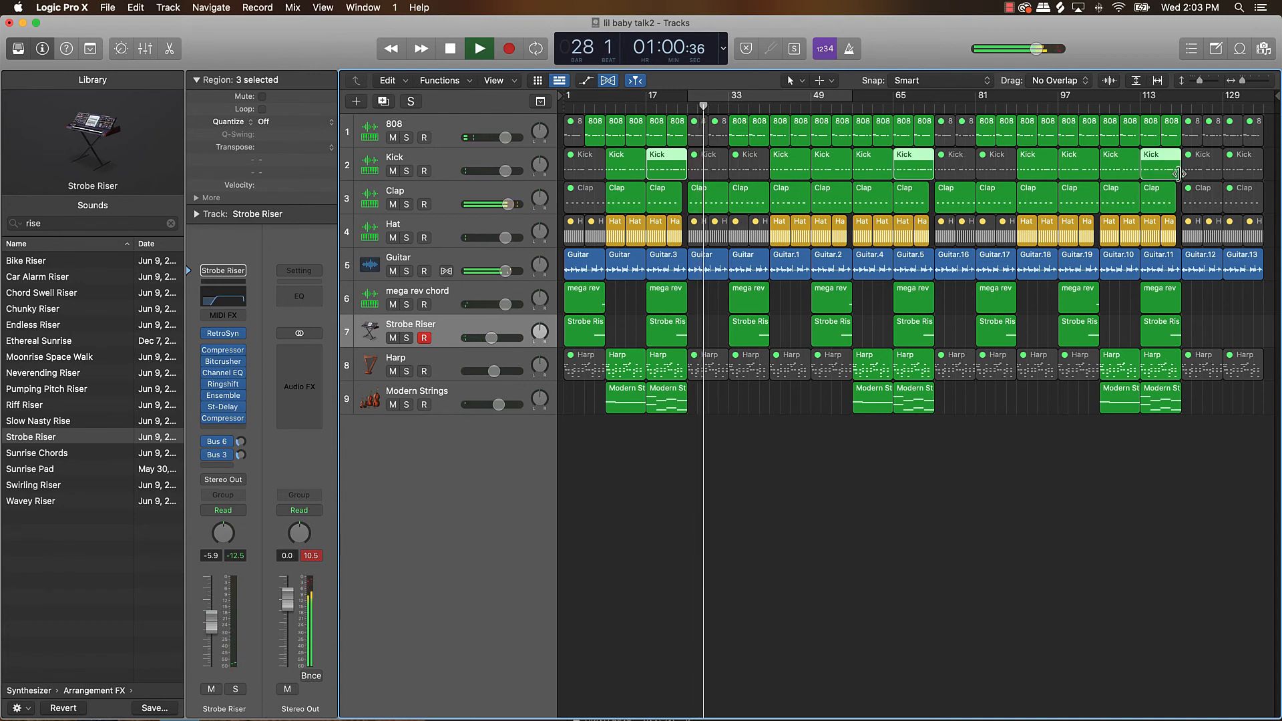
drag(1178, 174, 1173, 175)
click(999, 480)
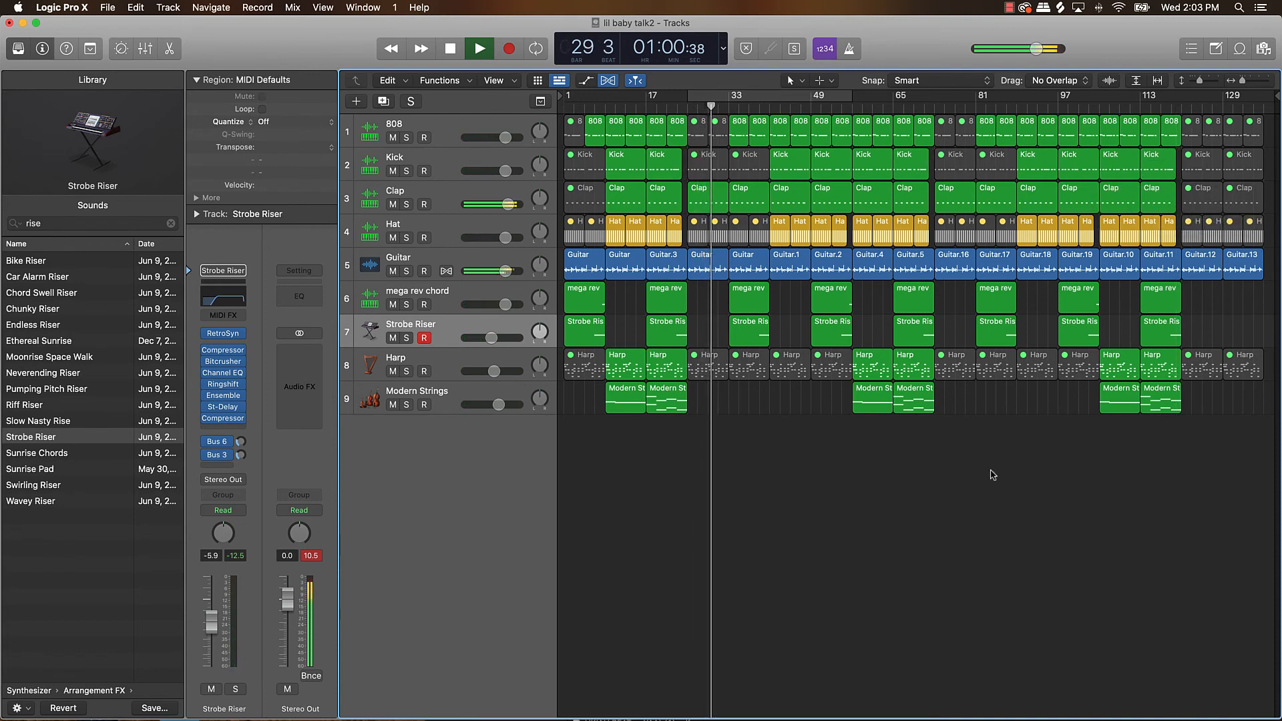
Shorten the Kick and Clap regions at bars 49 and 97 by one bar at their ends.
click(842, 202)
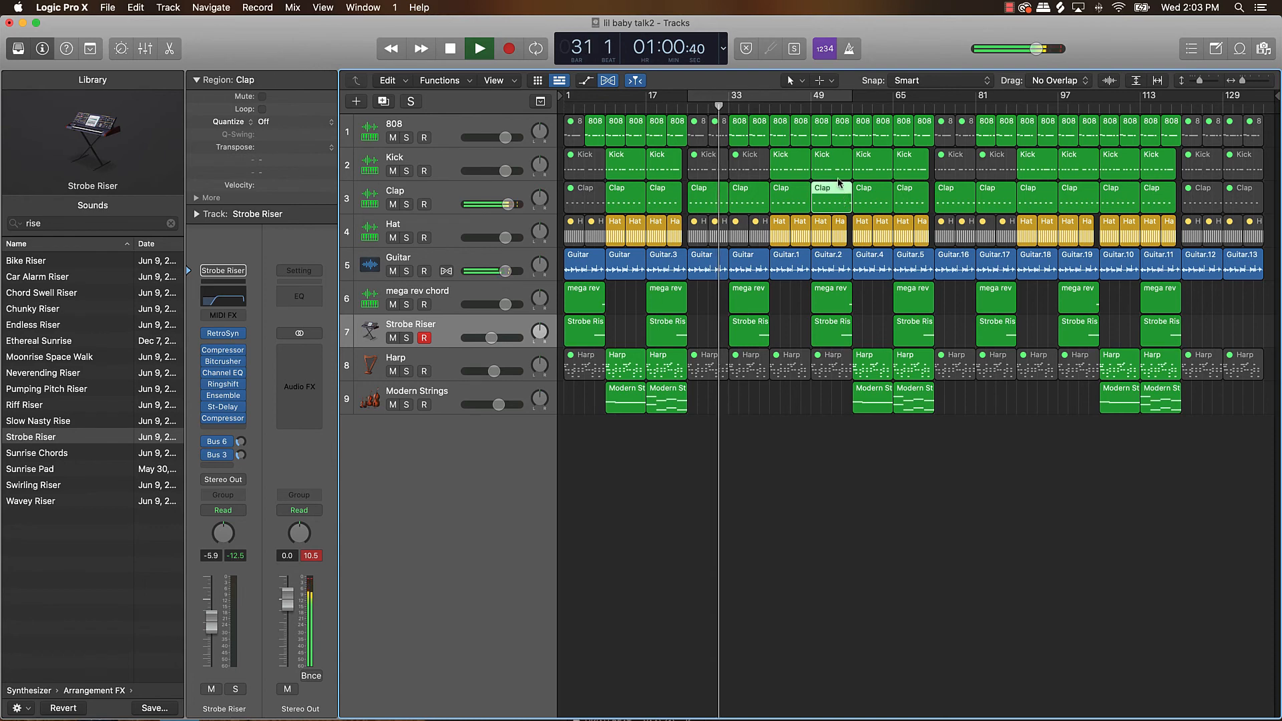
shift+click(840, 174)
shift+click(1088, 205)
shift+click(1096, 173)
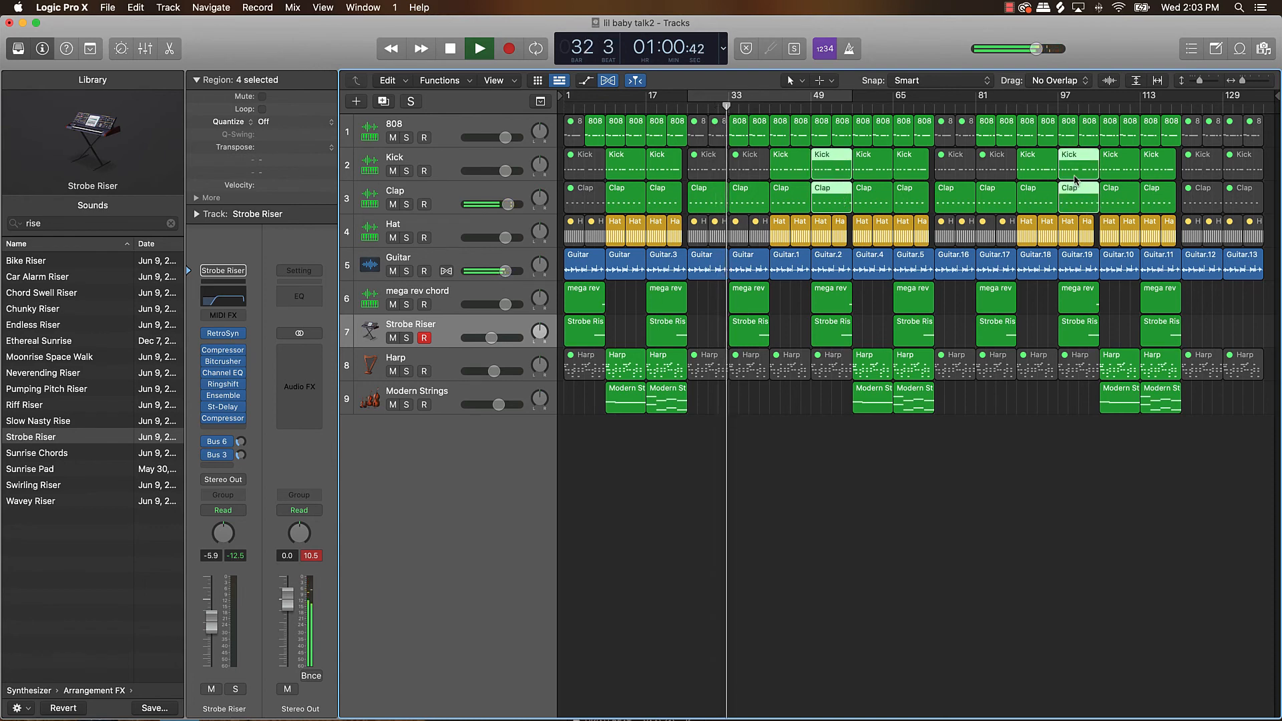
drag(1096, 173, 1090, 174)
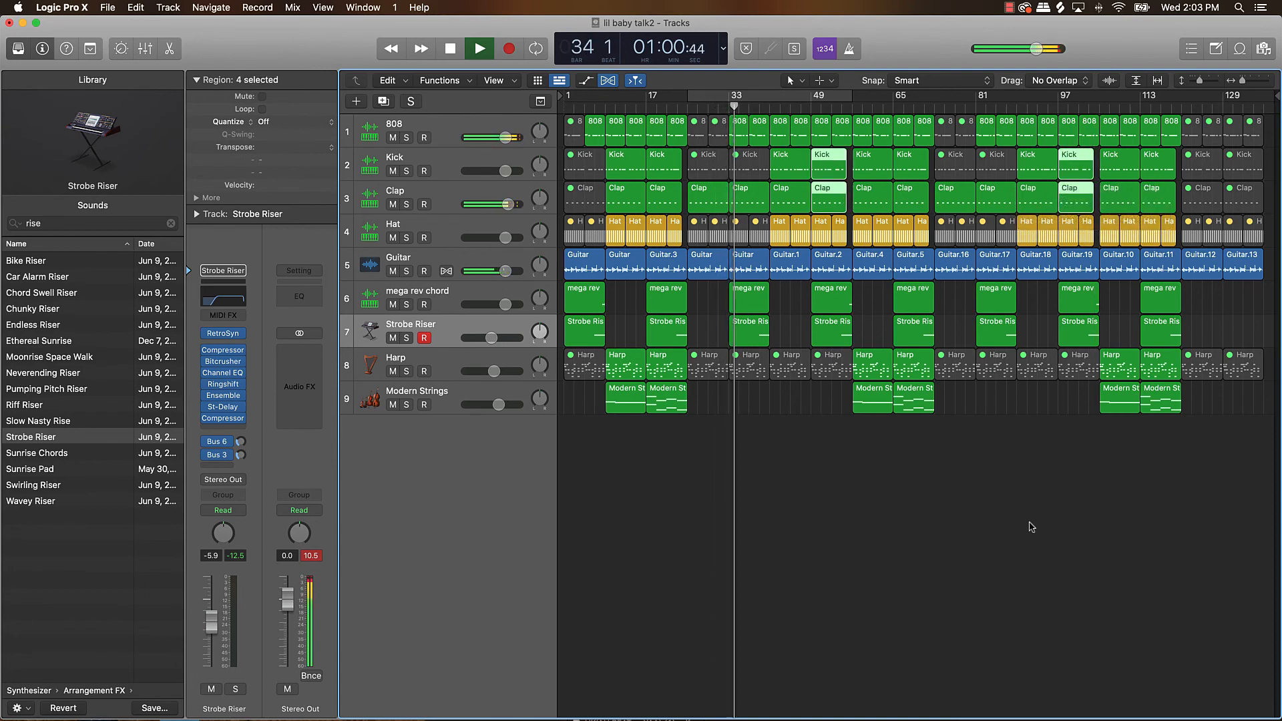
click(1023, 528)
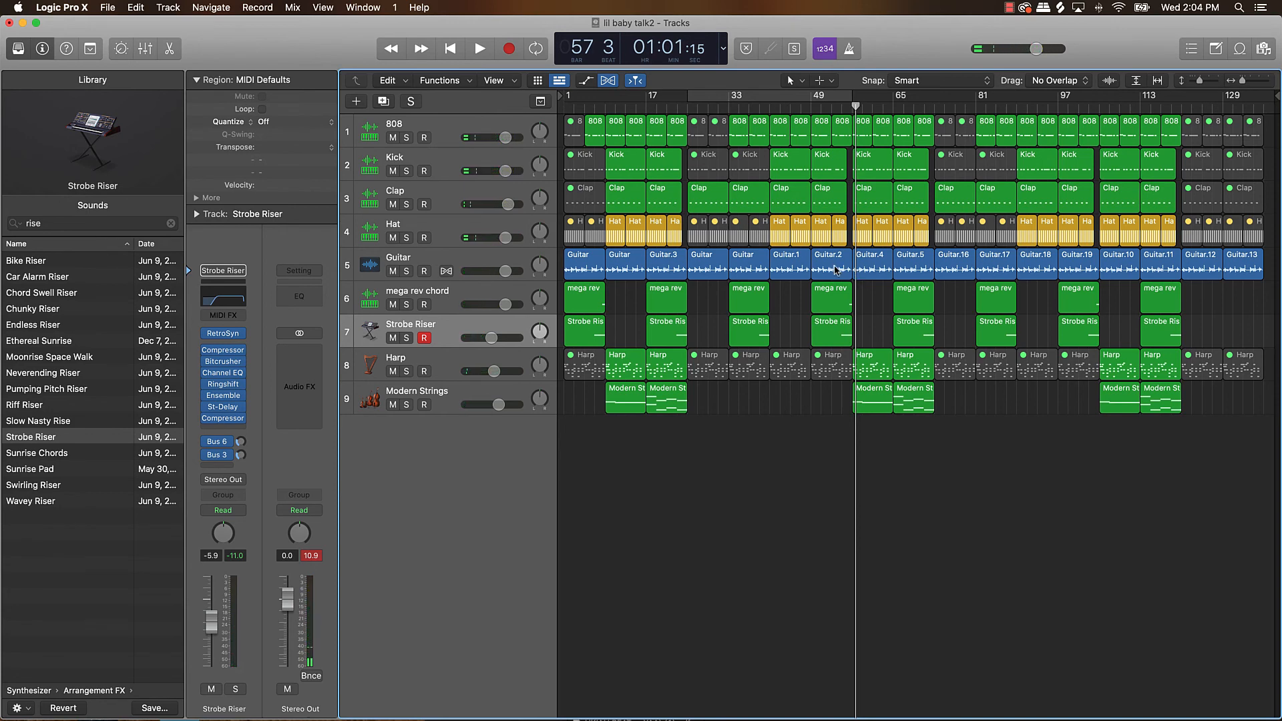
Show track automation and display the Guitar track's Remix FX Tape Stop On/Off lane.
key(a)
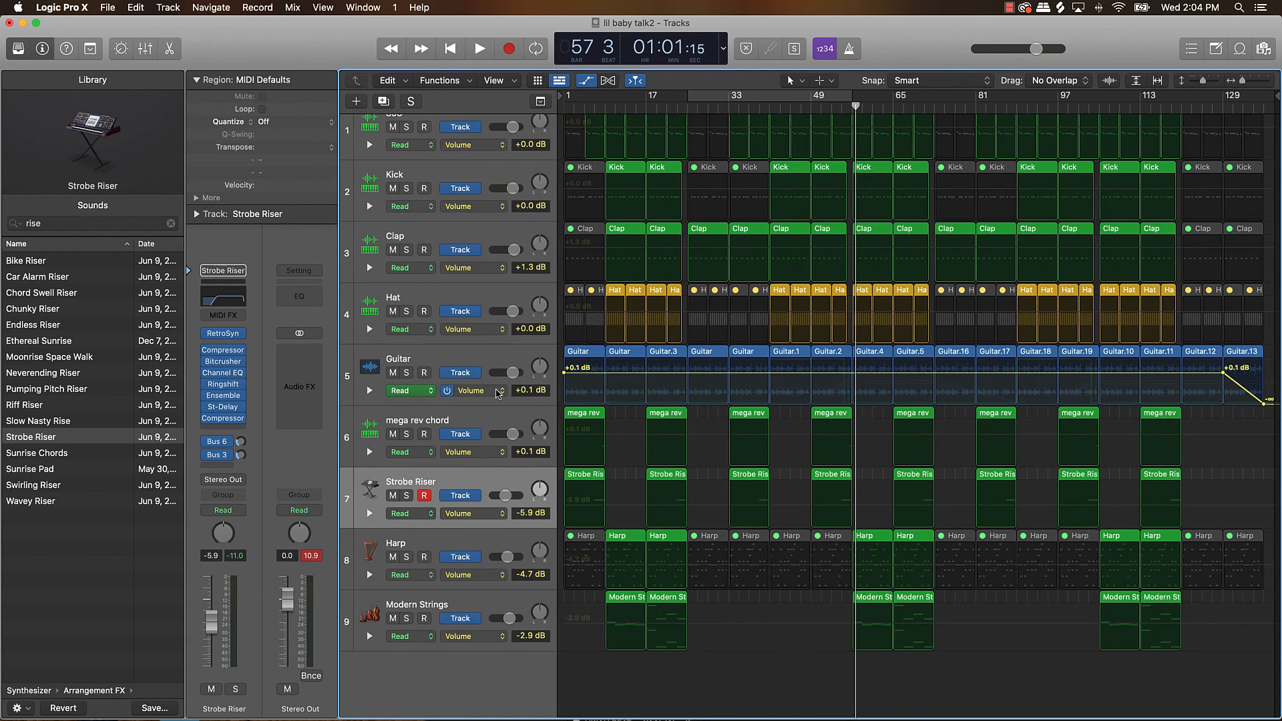
click(497, 393)
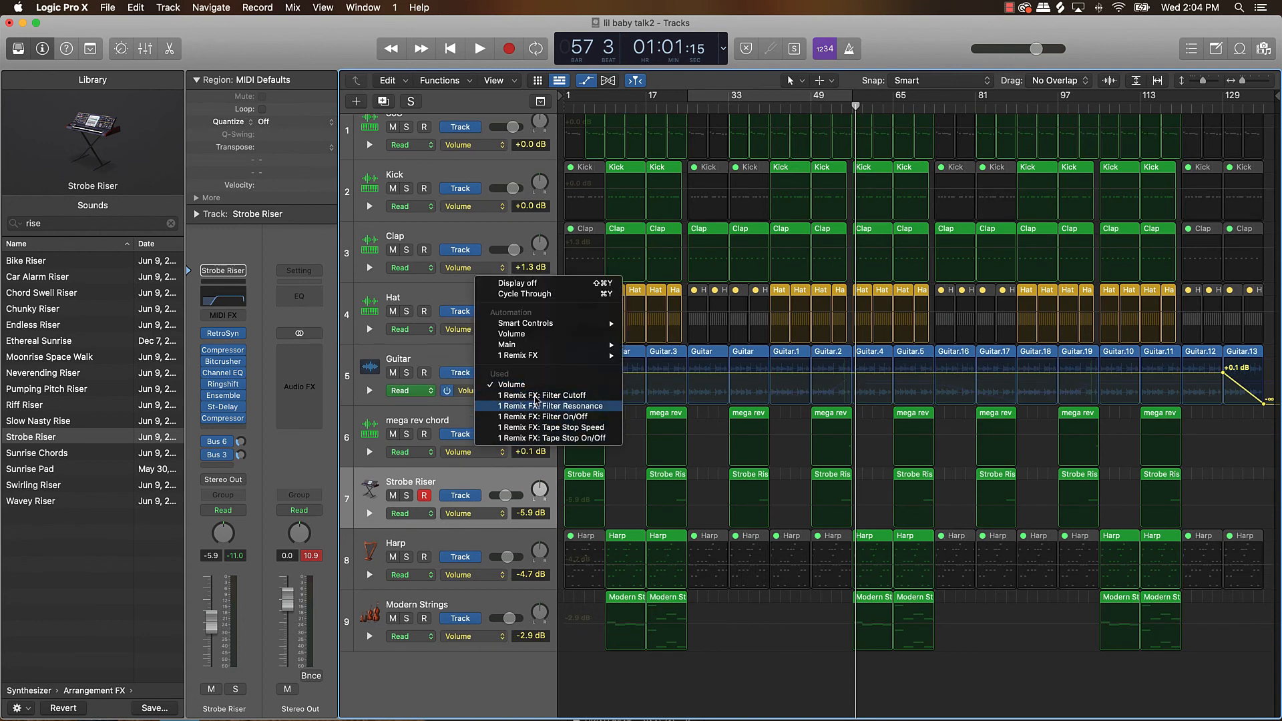
click(583, 440)
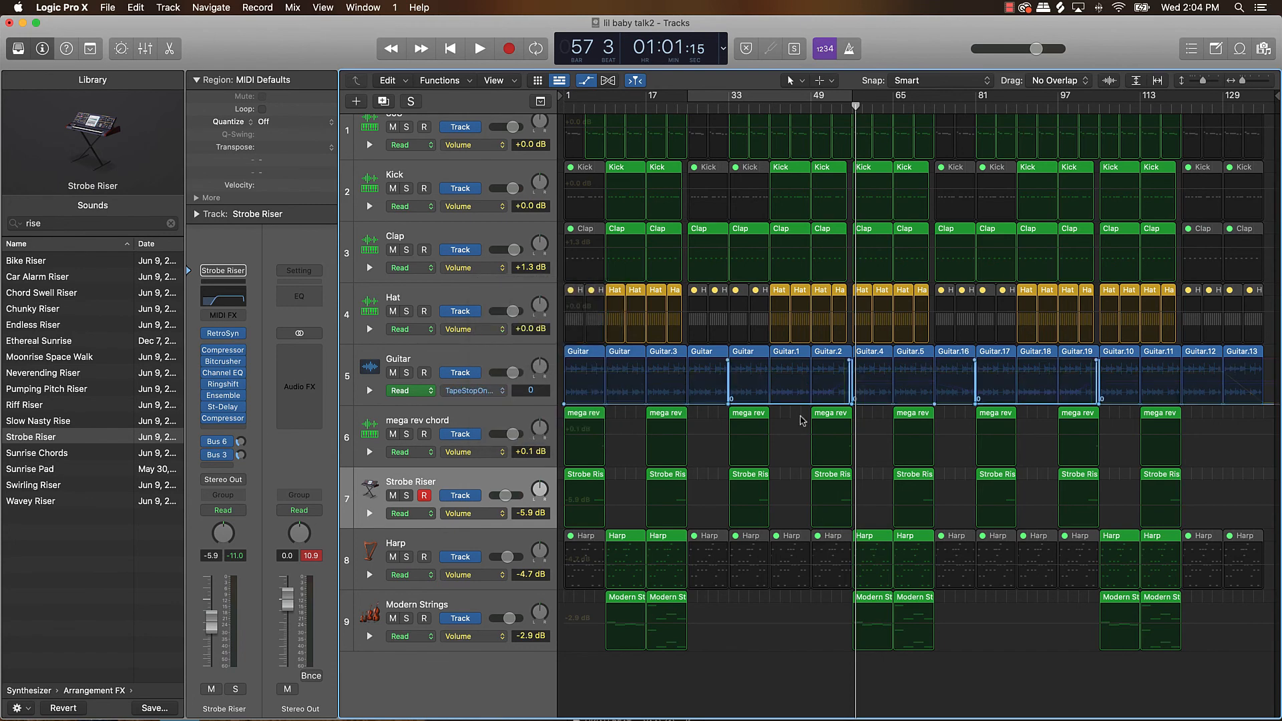
Remove the Guitar track's tape stop automation just before bars 57 and 105, then hide the automation.
key(super+Right)
key(super+Right)
key(super+Right)
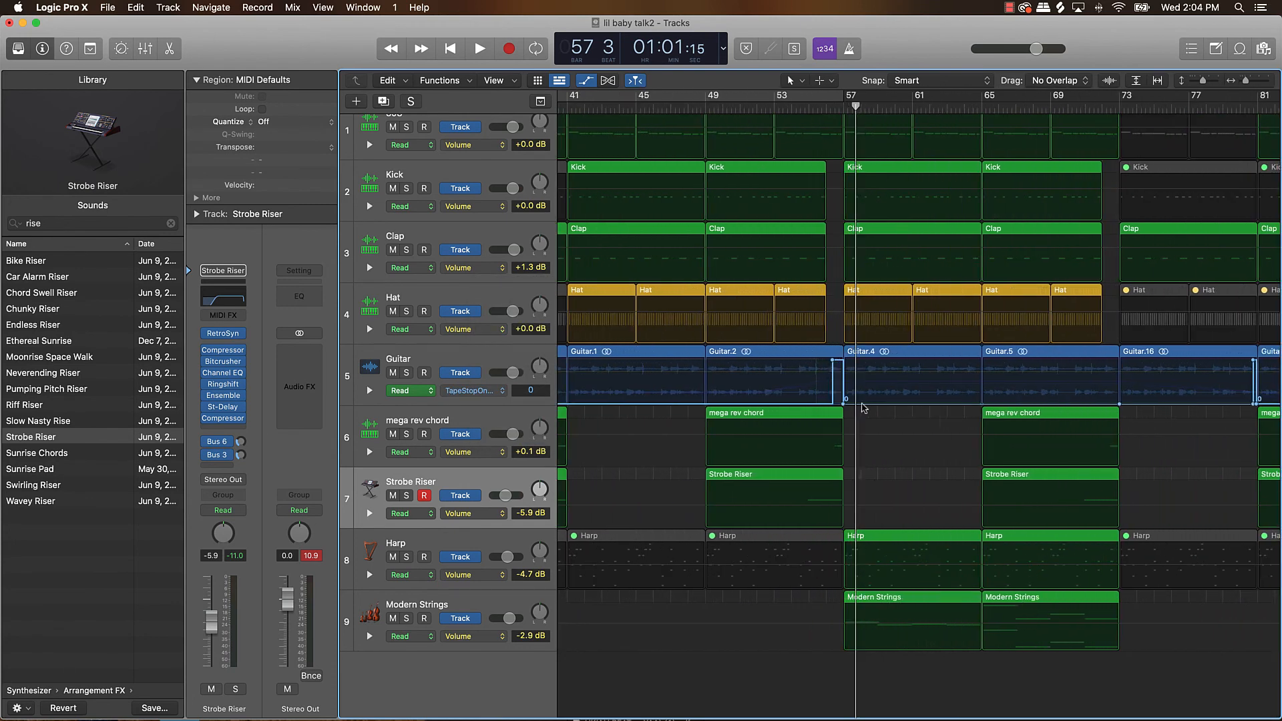
drag(844, 404, 703, 404)
scroll(923, 403, right, 10)
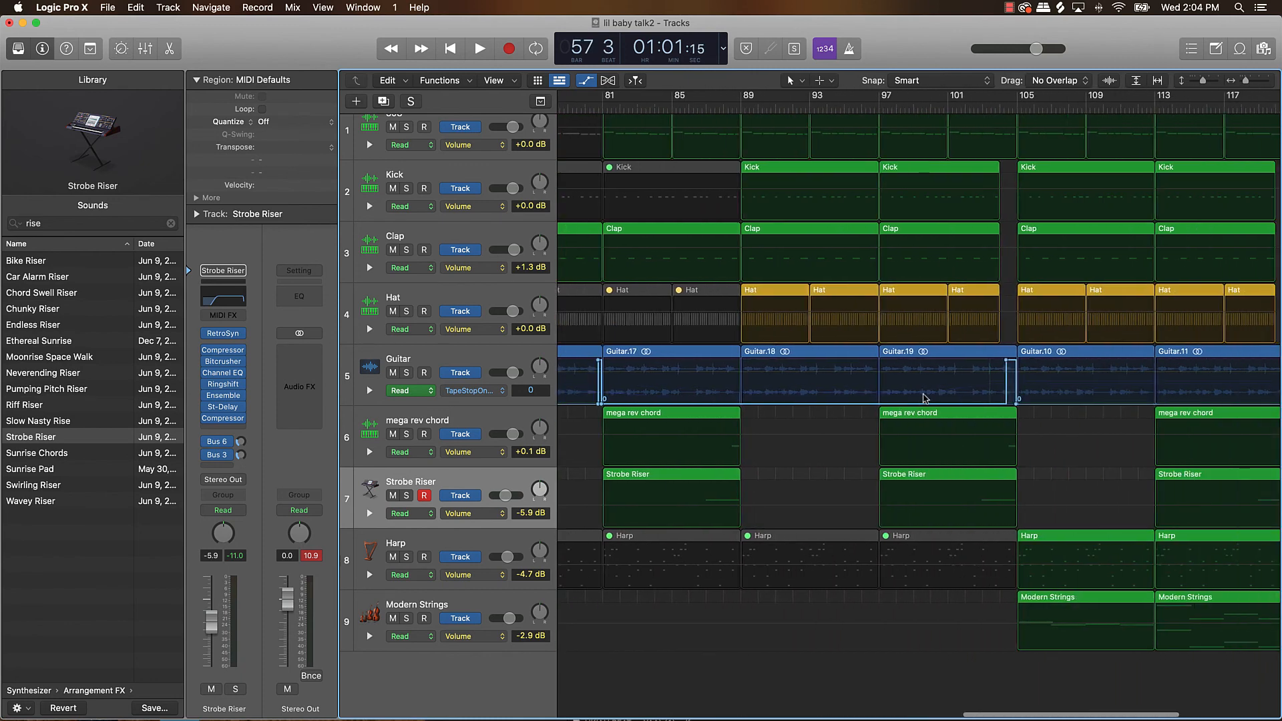
click(986, 402)
drag(986, 402, 849, 408)
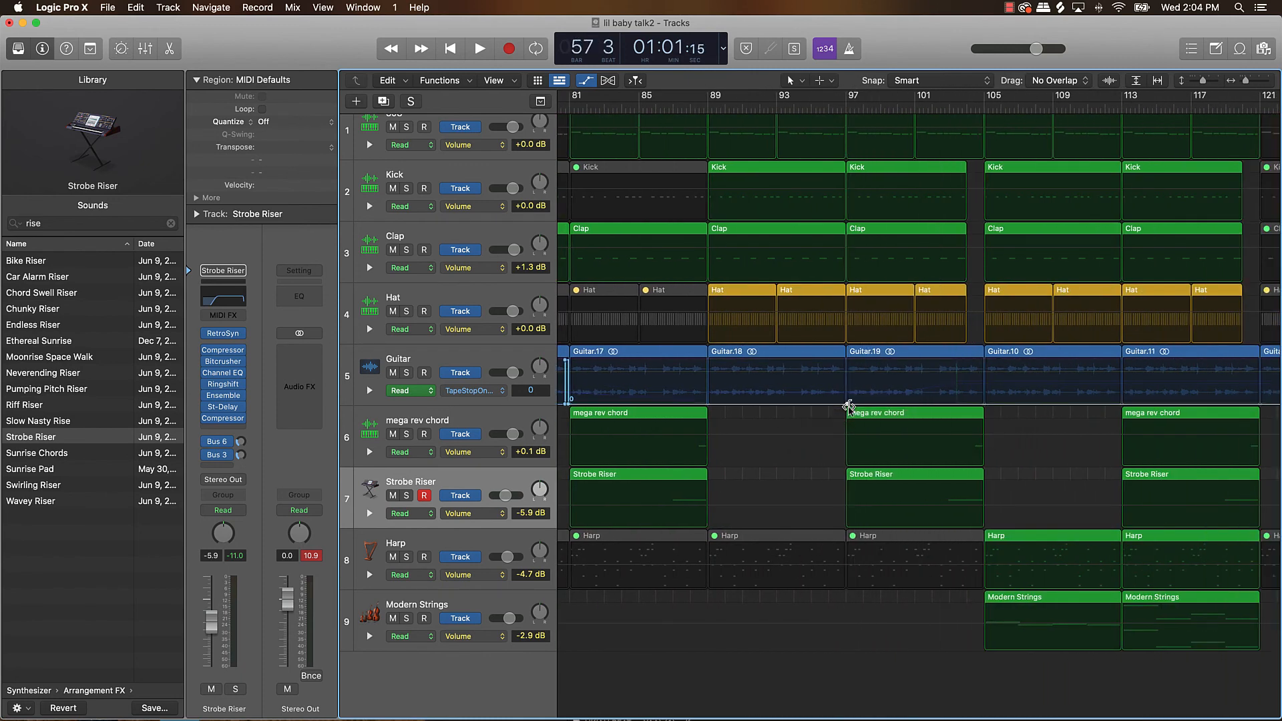
key(a)
key(z)
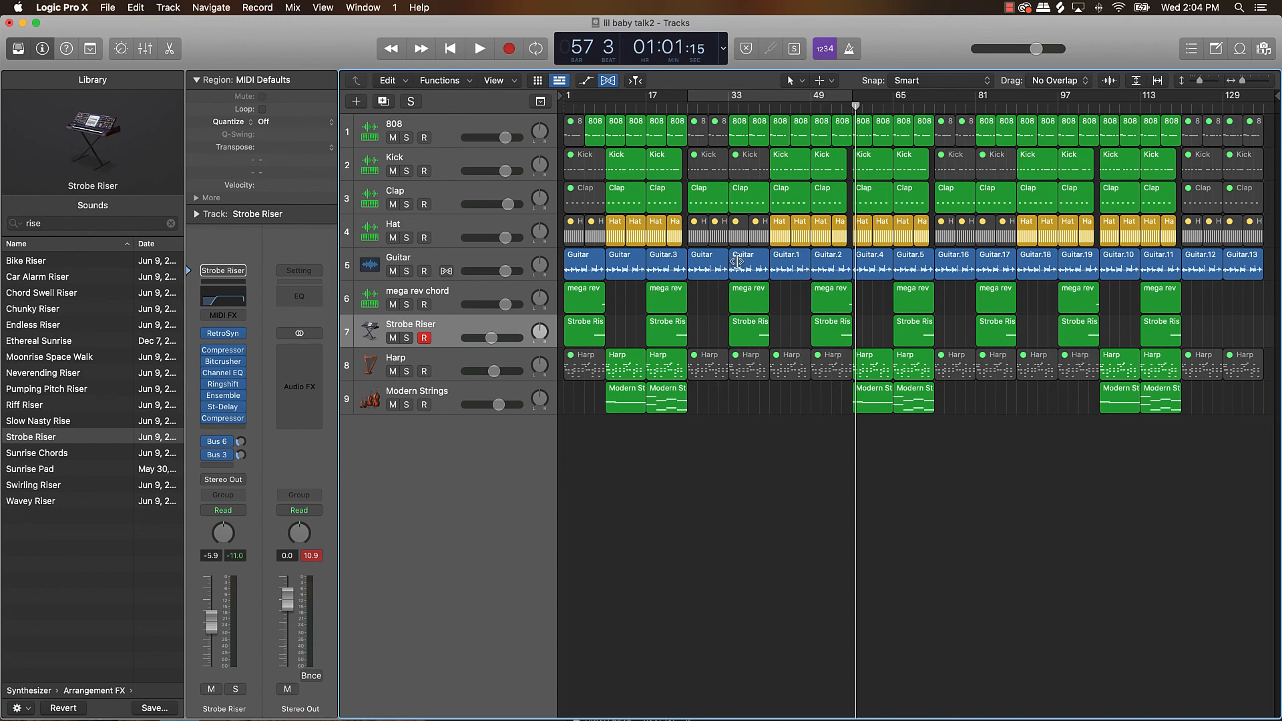
Play the arrangement from bar 41 to check the transition into bar 57.
click(772, 107)
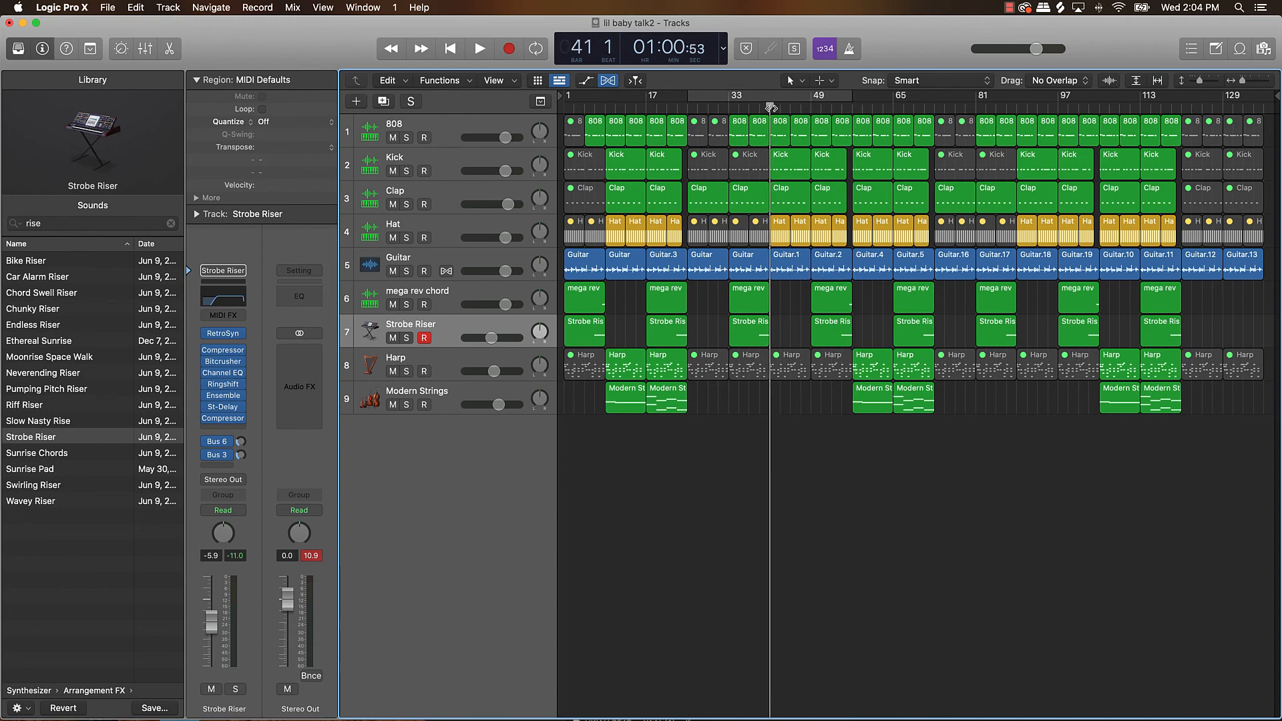
drag(772, 108, 646, 227)
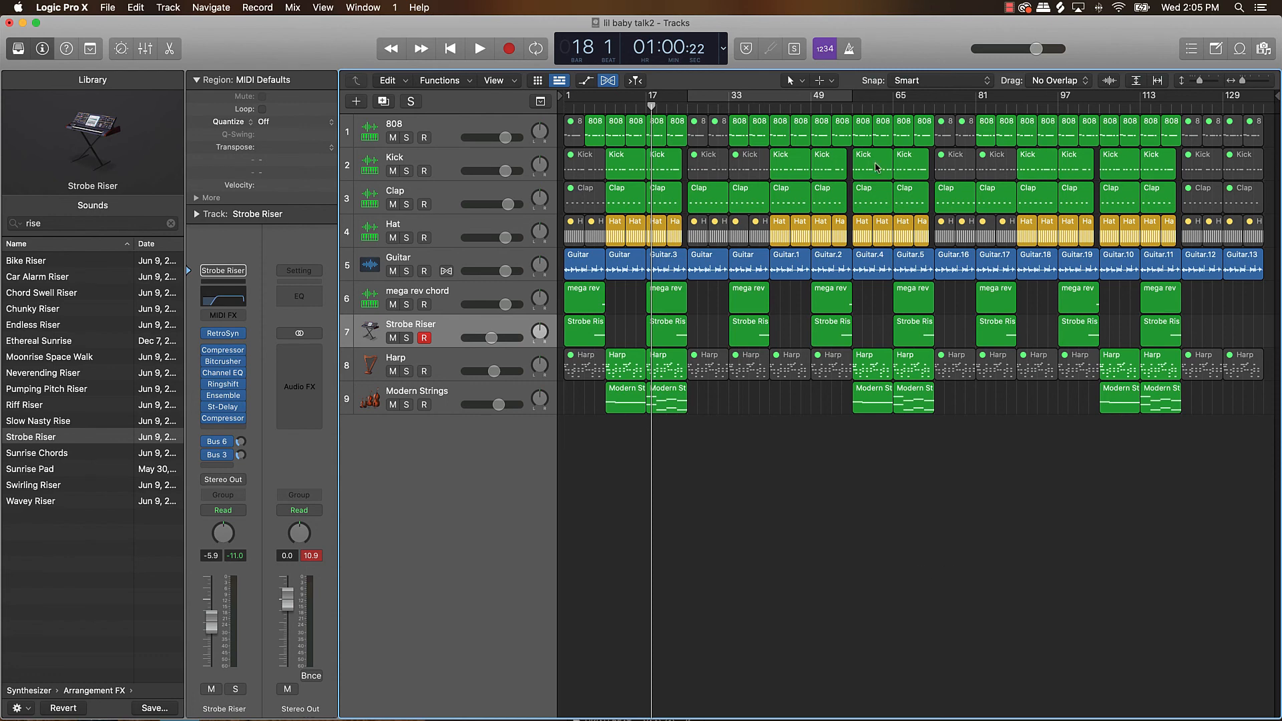
click(770, 109)
key(space)
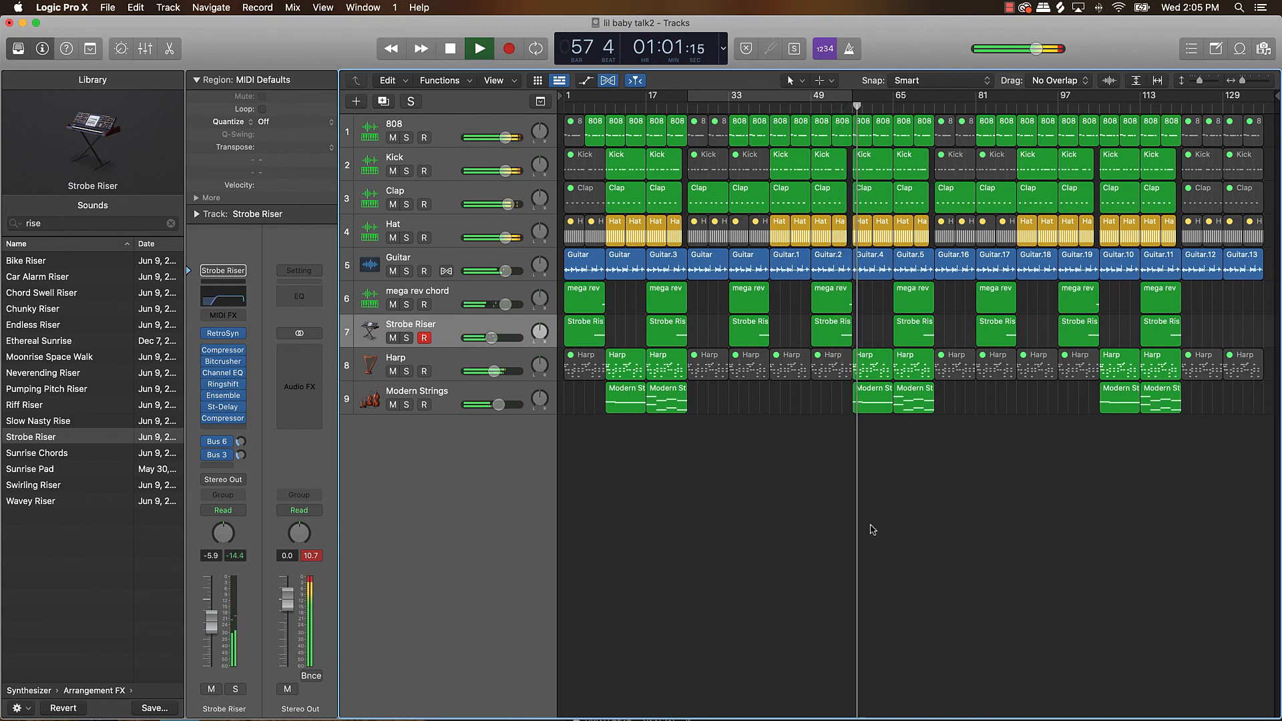
key(space)
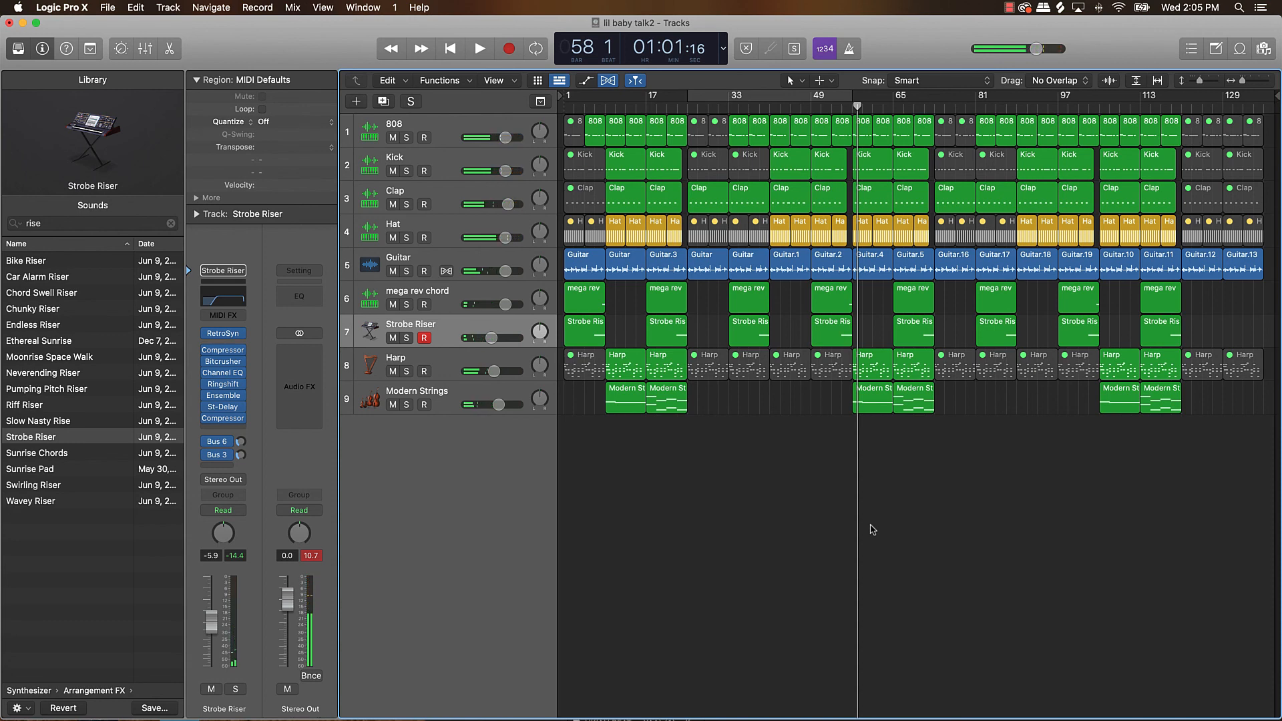